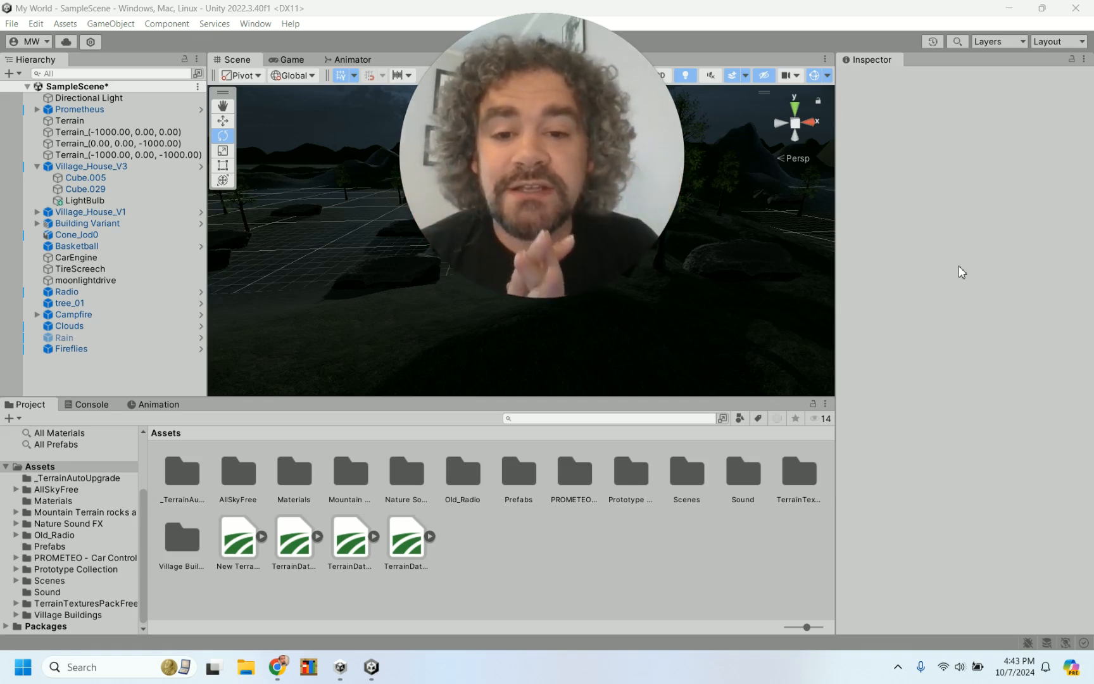
{"action": "left_click_drag", "start_coordinate": [552, 152], "coordinate": [977, 507]}
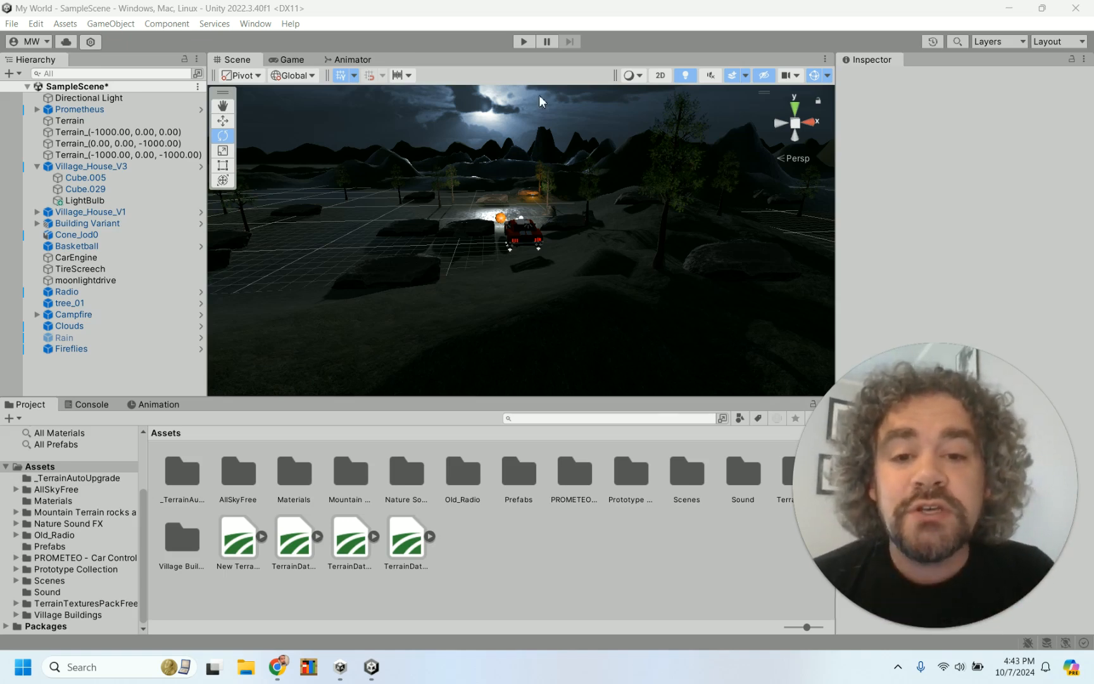
Playtest the scene by driving the car around the moonlit terrain among the trees and rocks, and stop play mode
{"action": "left_click", "coordinate": [523, 41]}
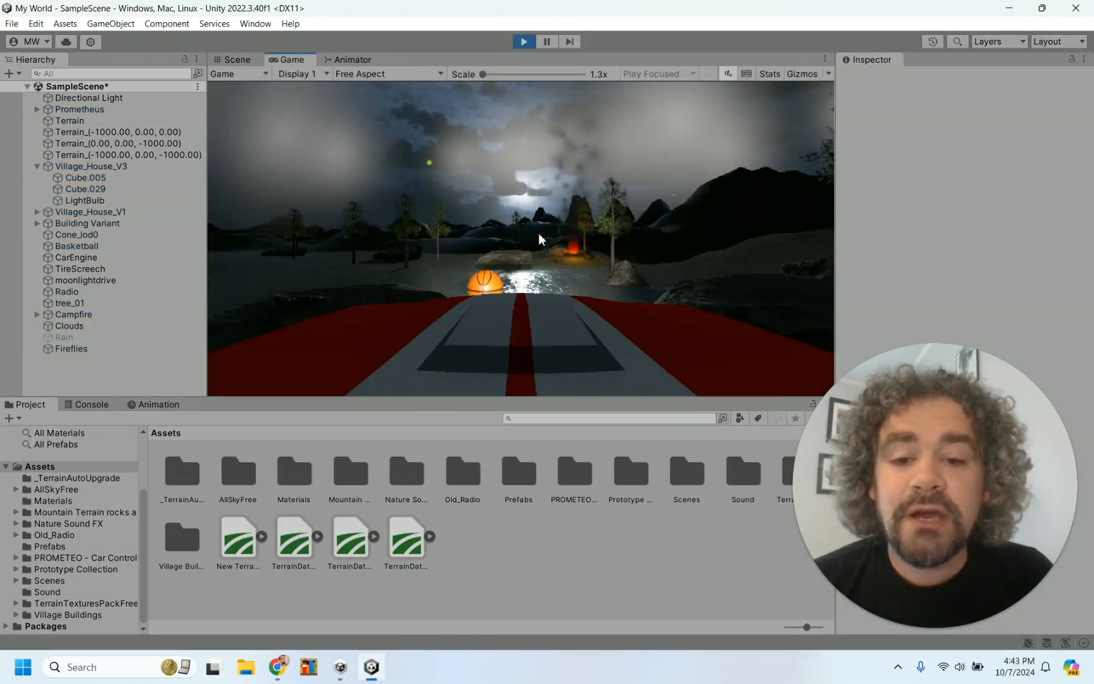
{"action": "key", "text": "w"}
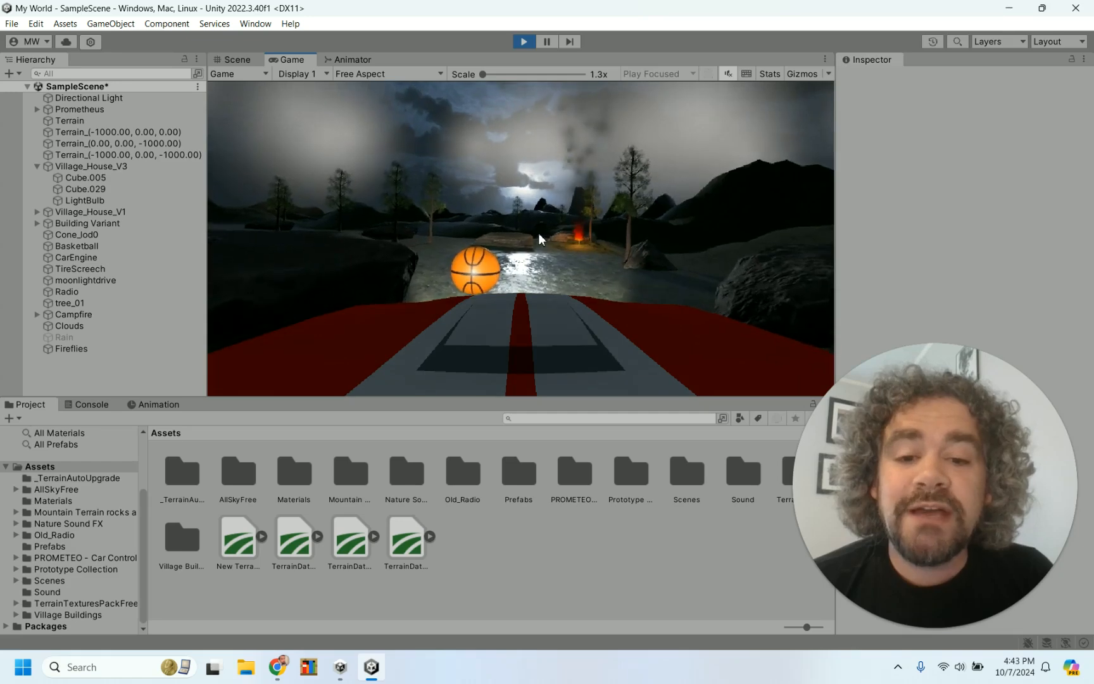
{"action": "key", "text": "a"}
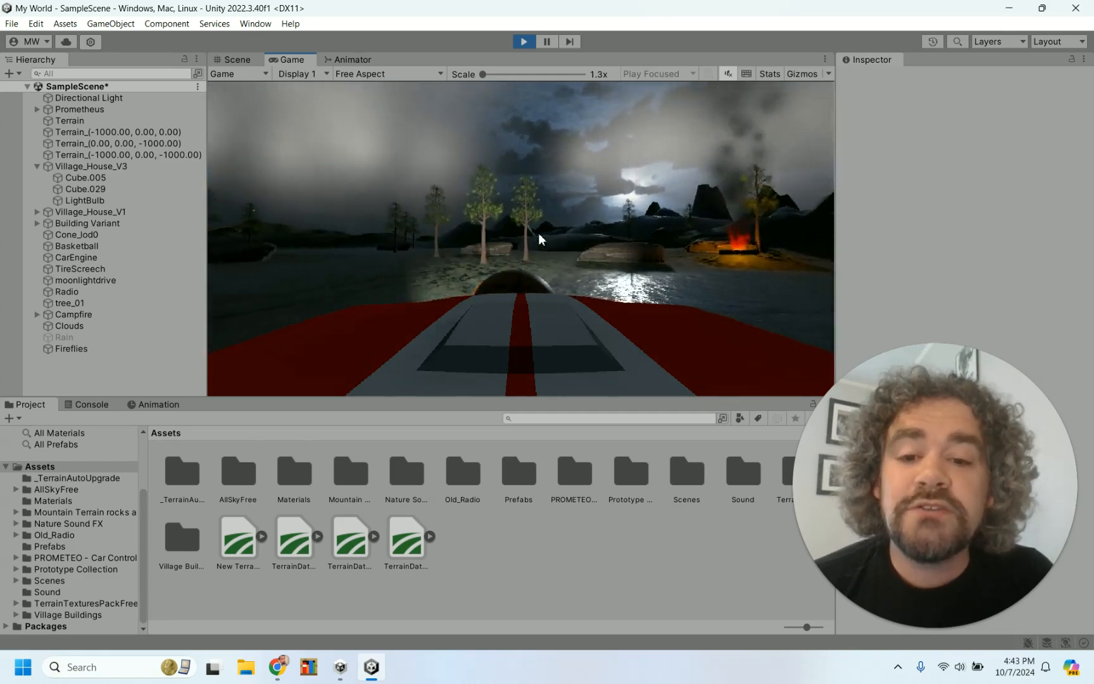
{"action": "key", "text": "a"}
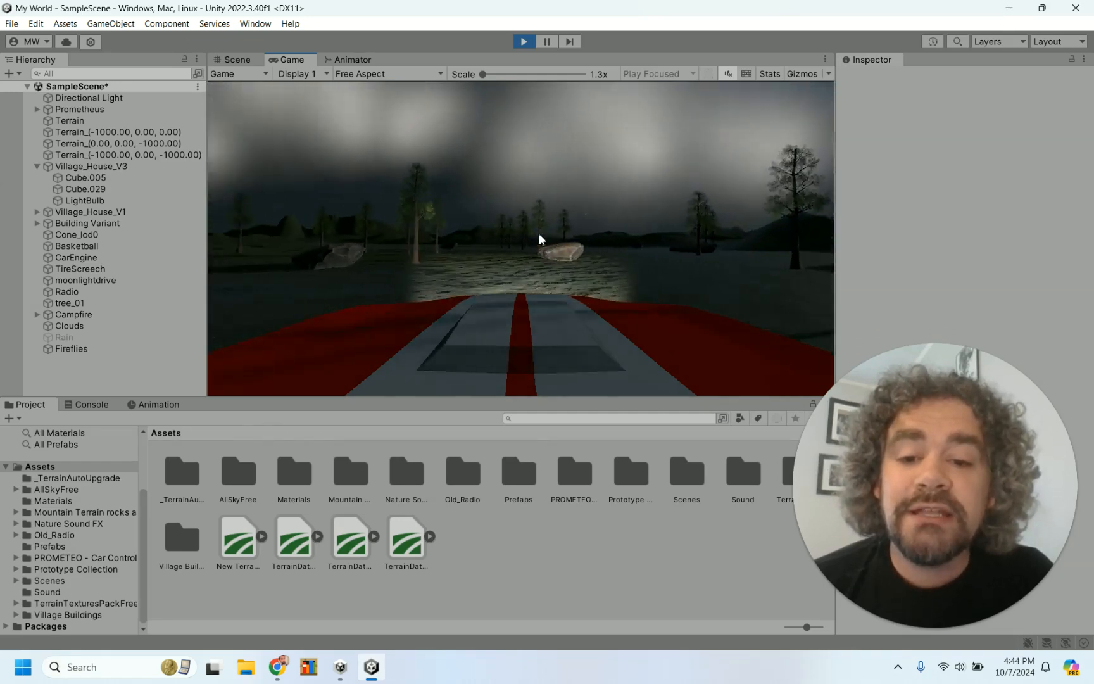
{"action": "key", "text": "d"}
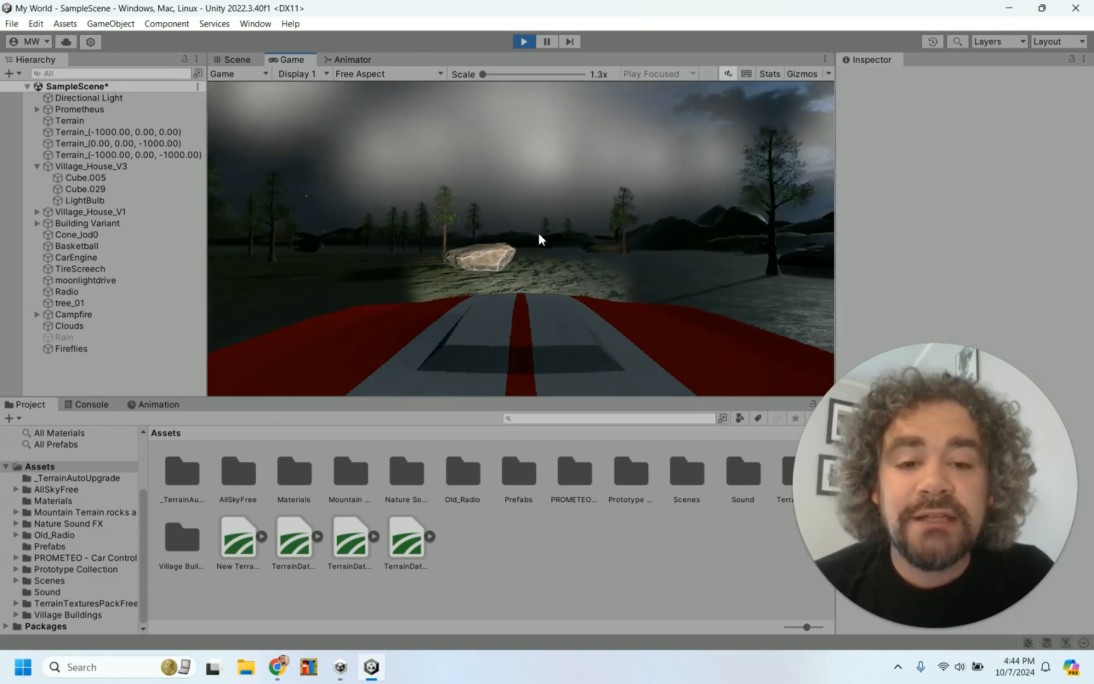
{"action": "key", "text": "a"}
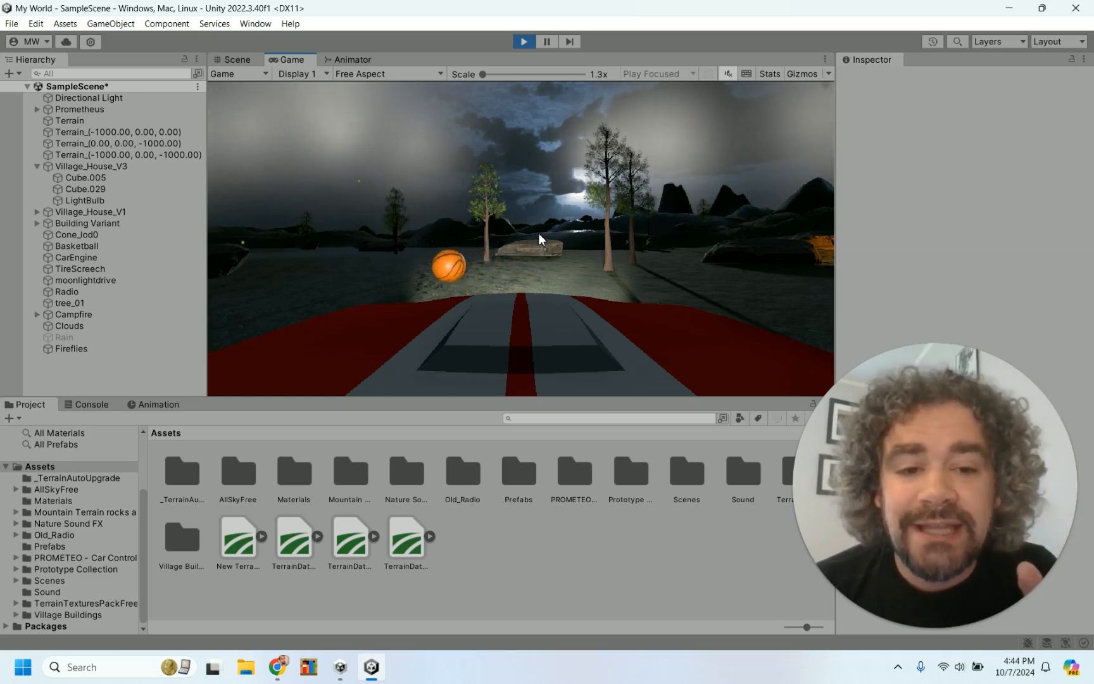
{"action": "key", "text": "d"}
{"action": "key", "text": "a"}
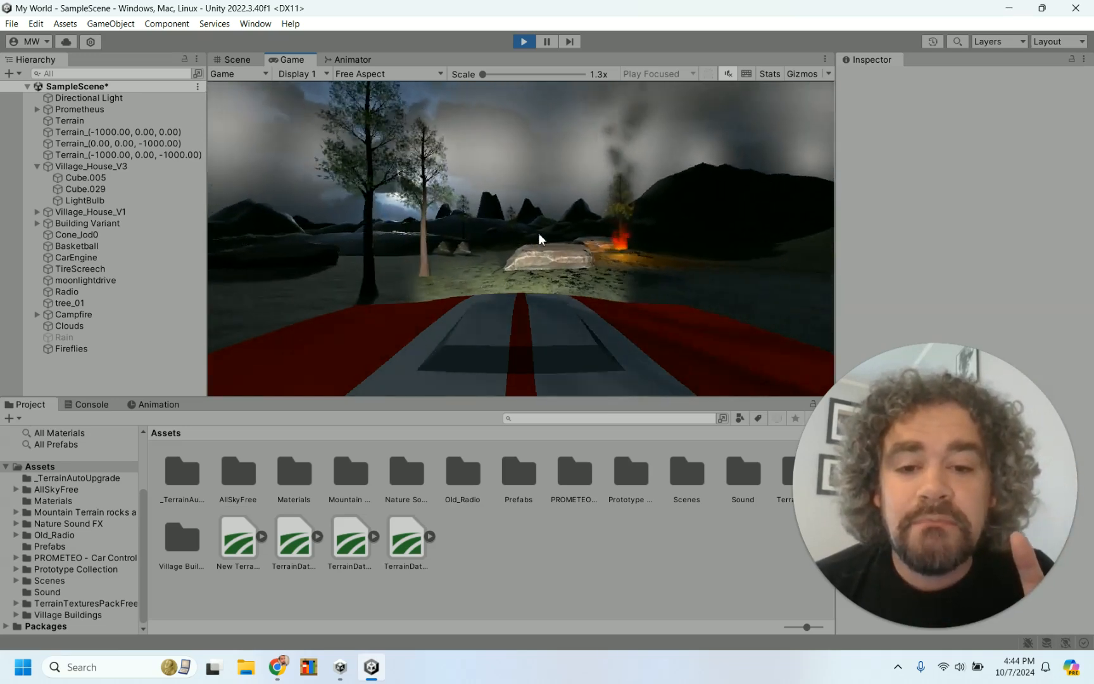
{"action": "key", "text": "a"}
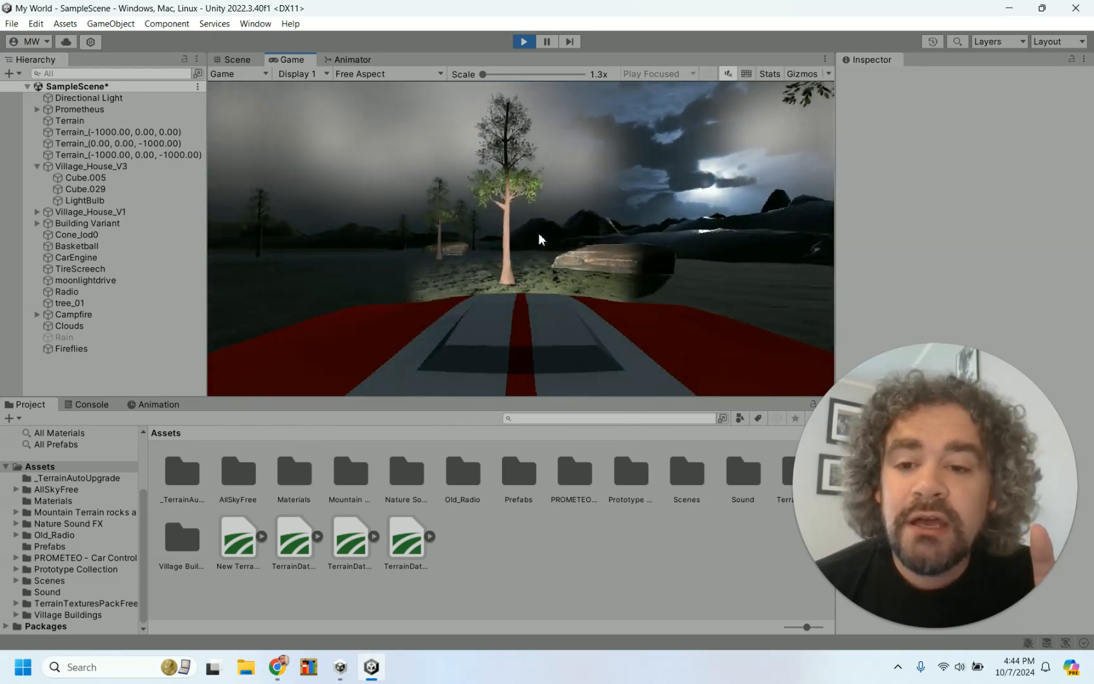
{"action": "key", "text": "a"}
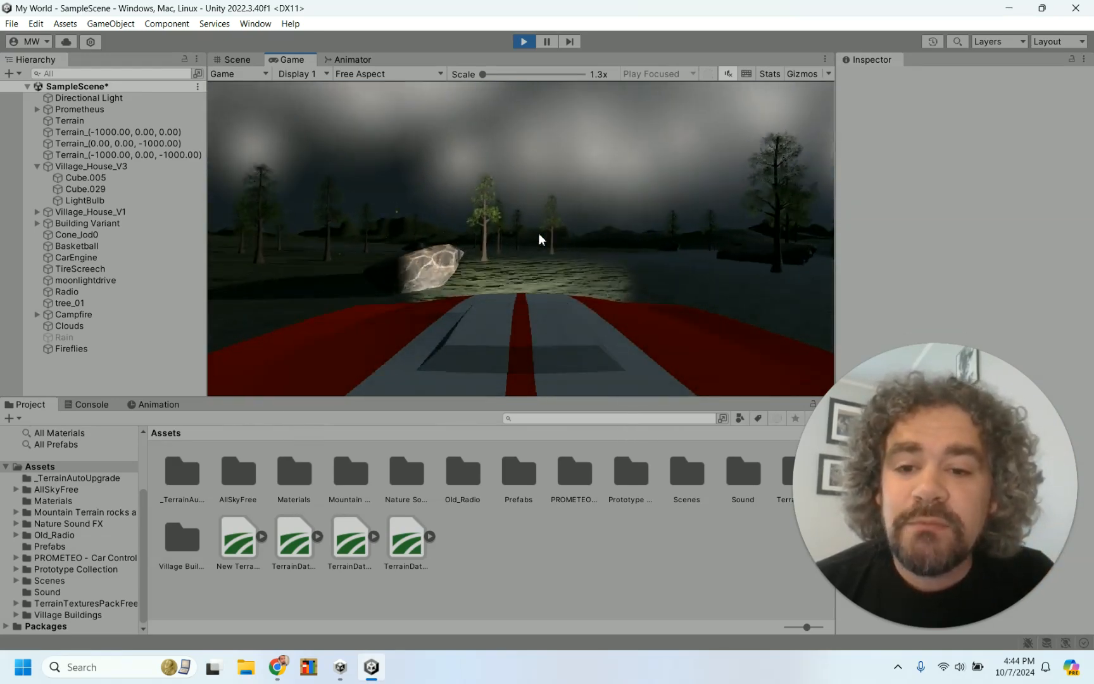
{"action": "key", "text": "d"}
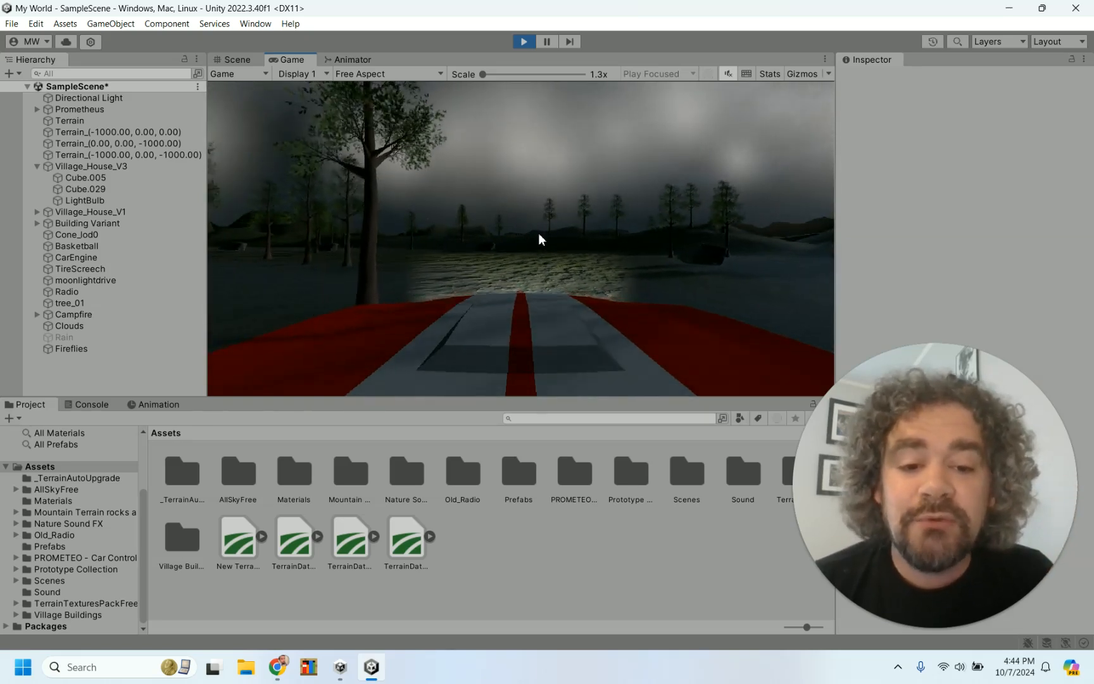
{"action": "key", "text": "a"}
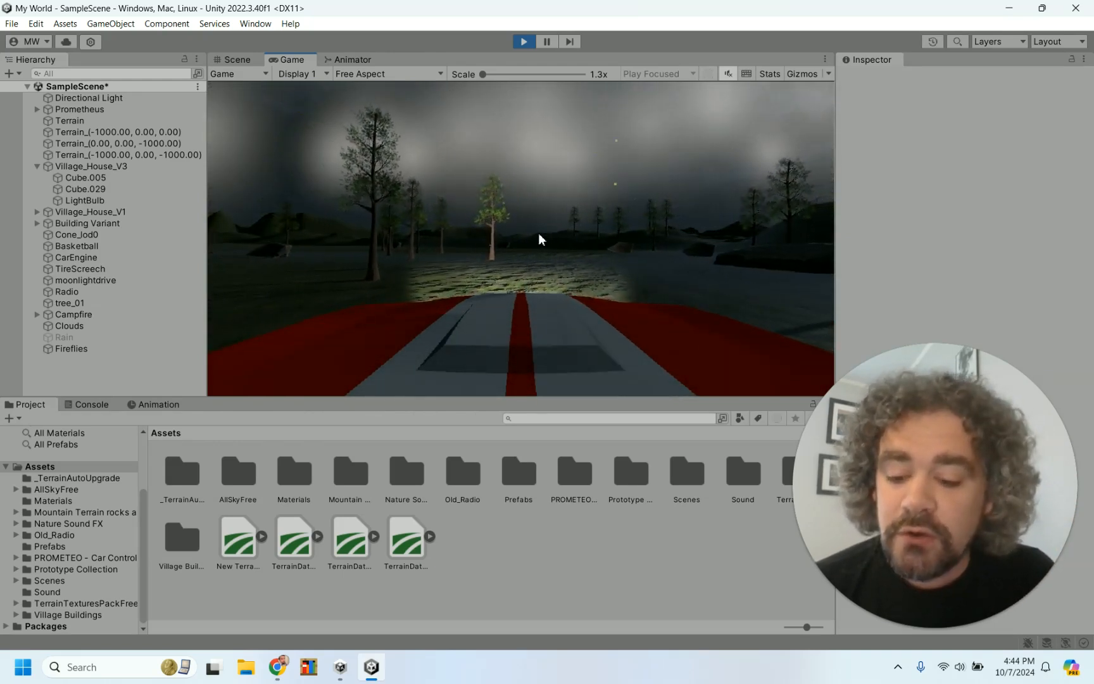
{"action": "key", "text": "w"}
{"action": "key", "text": "a"}
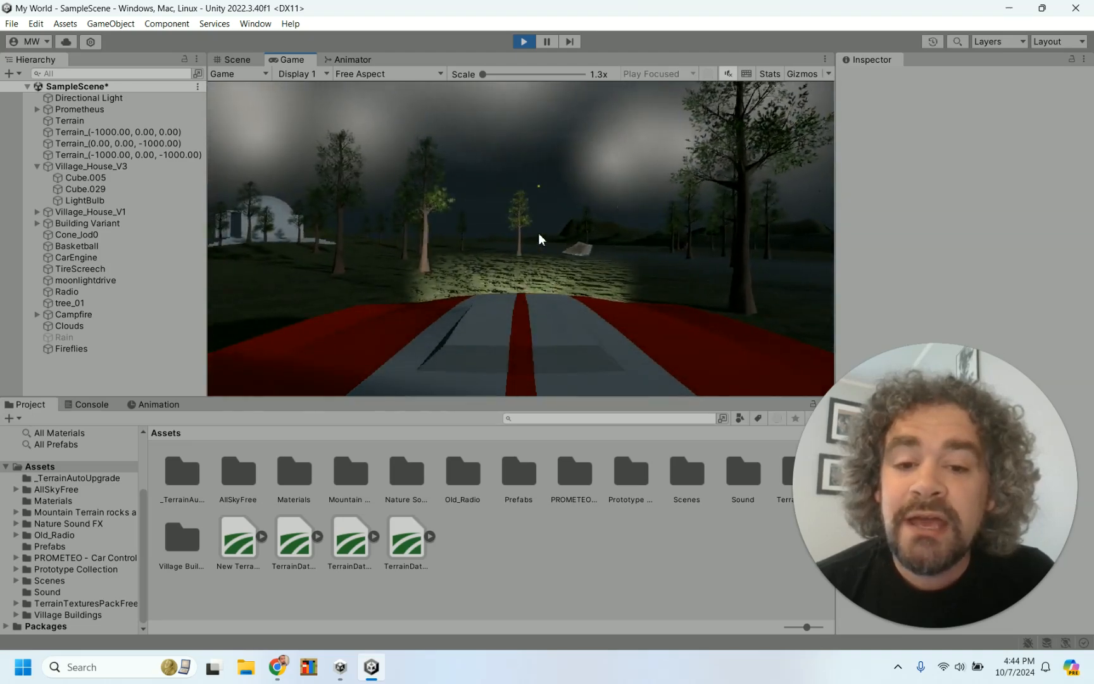
{"action": "key", "text": "s"}
{"action": "key", "text": "d"}
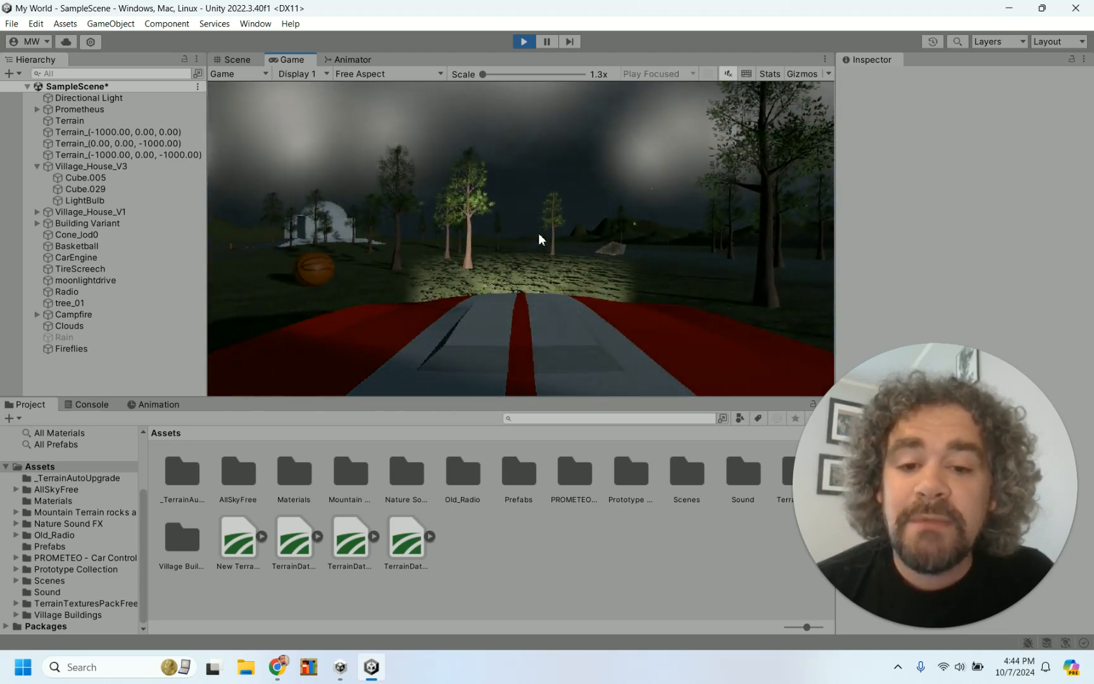
{"action": "key", "text": "w"}
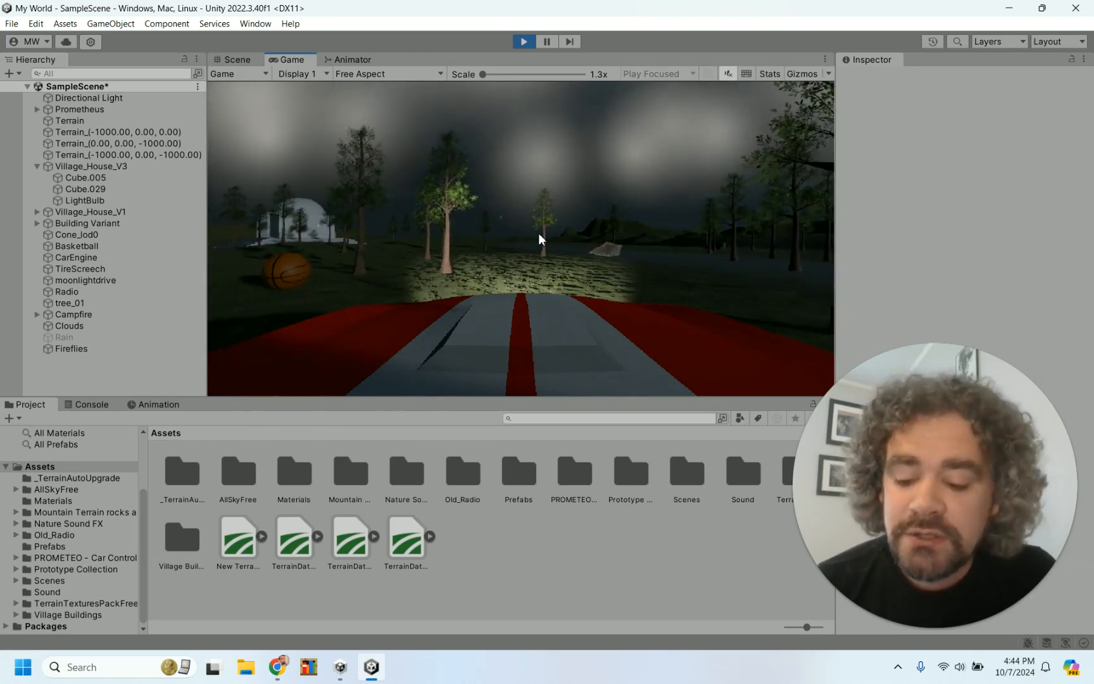
{"action": "key", "text": "w"}
{"action": "key", "text": "d"}
{"action": "key", "text": "w"}
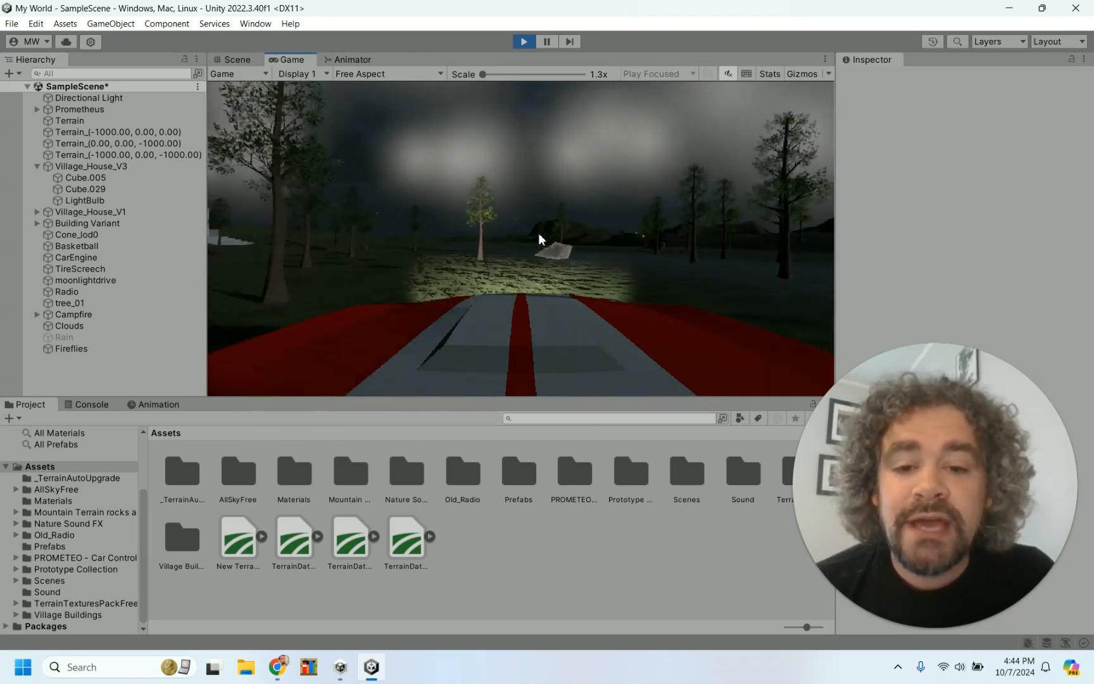
{"action": "key", "text": "d"}
{"action": "key", "text": "w"}
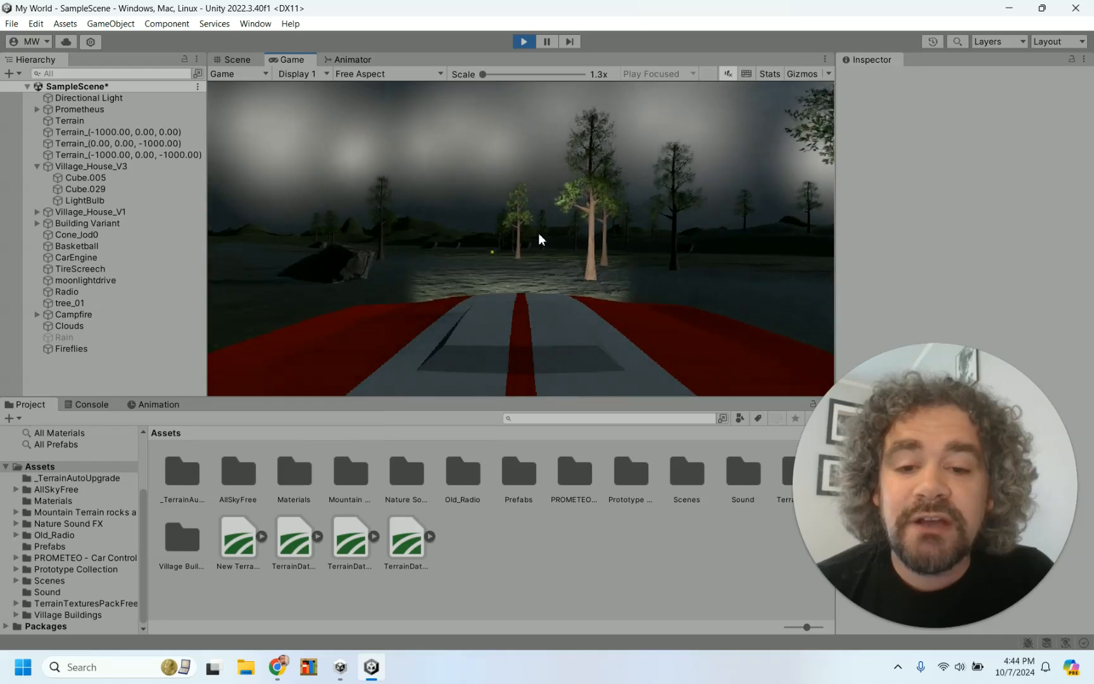
{"action": "key", "text": "a"}
{"action": "key", "text": "w"}
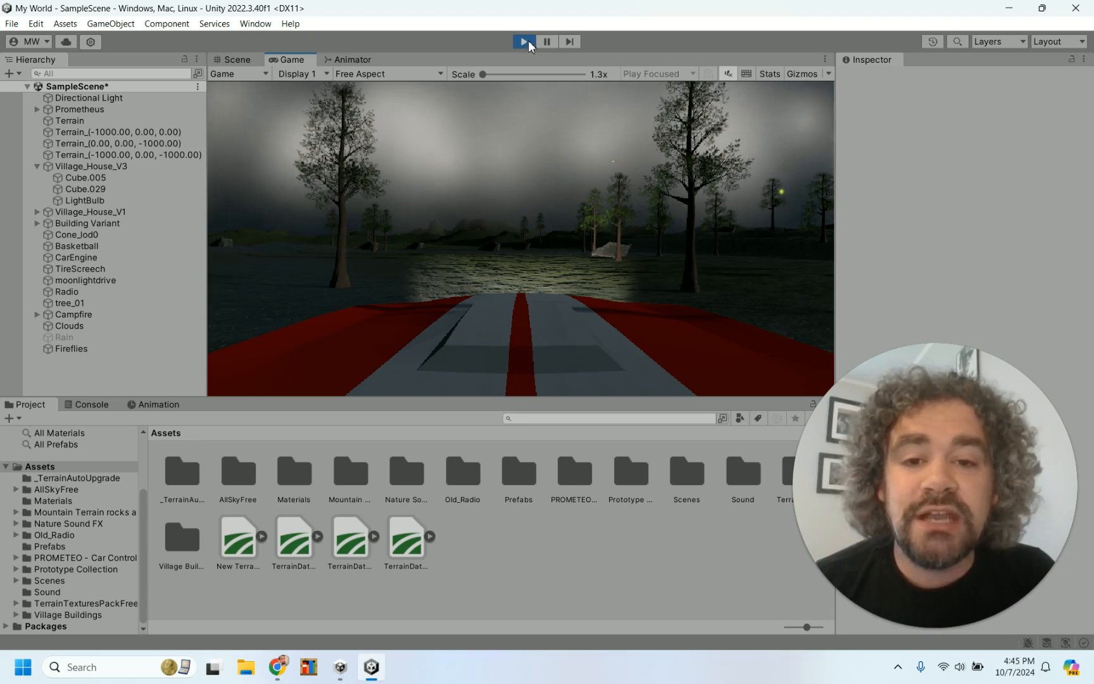
{"action": "key", "text": "s"}
{"action": "key", "text": "d"}
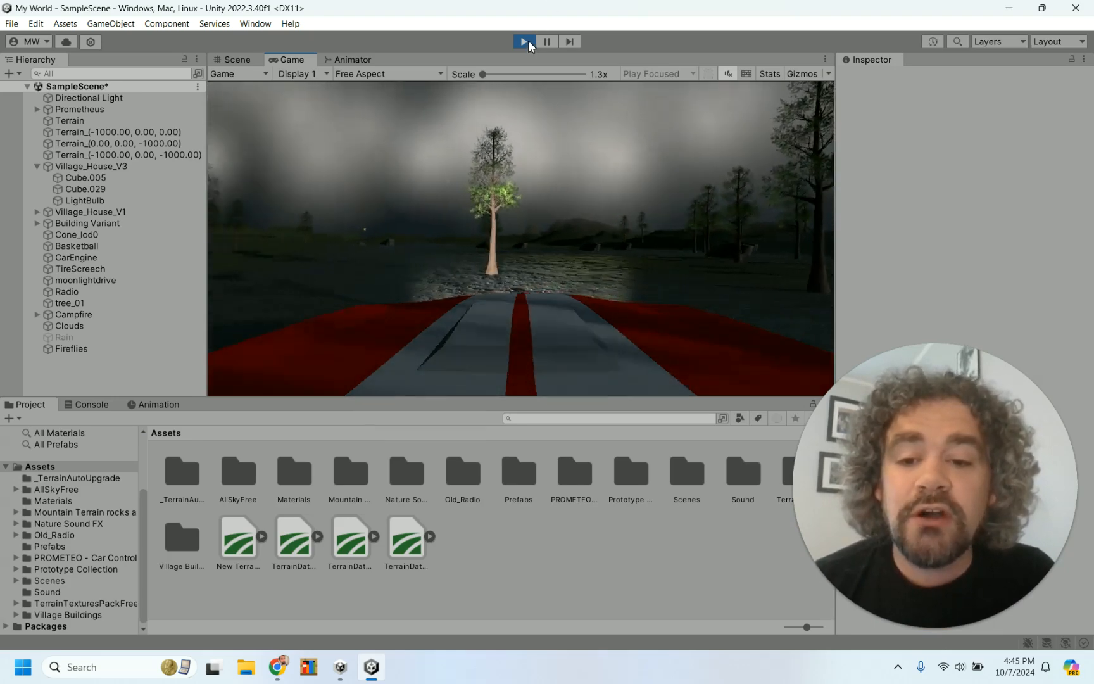
{"action": "key", "text": "s"}
{"action": "key", "text": "d"}
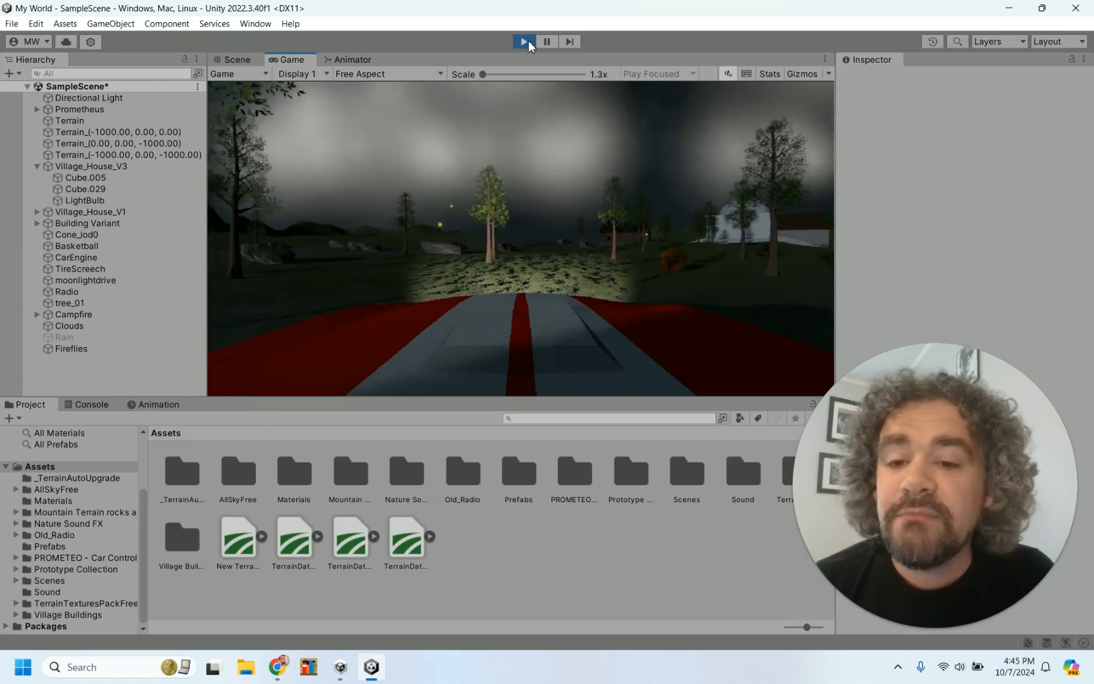
{"action": "key", "text": "w"}
{"action": "key", "text": "d"}
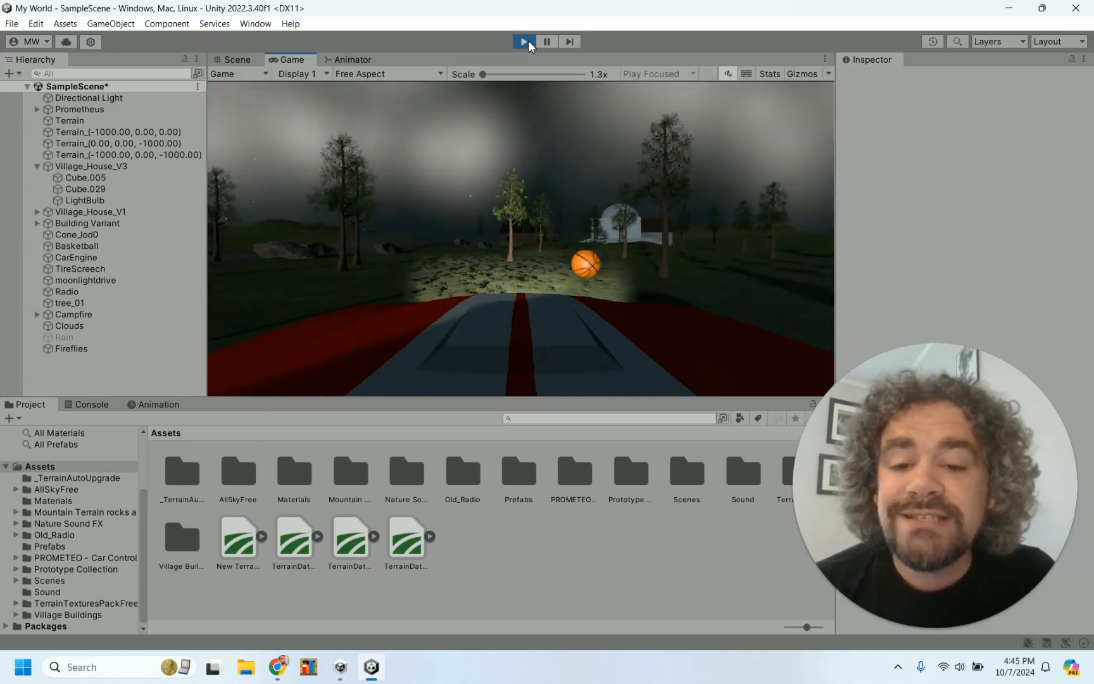
{"action": "key", "text": "w"}
{"action": "key", "text": "a"}
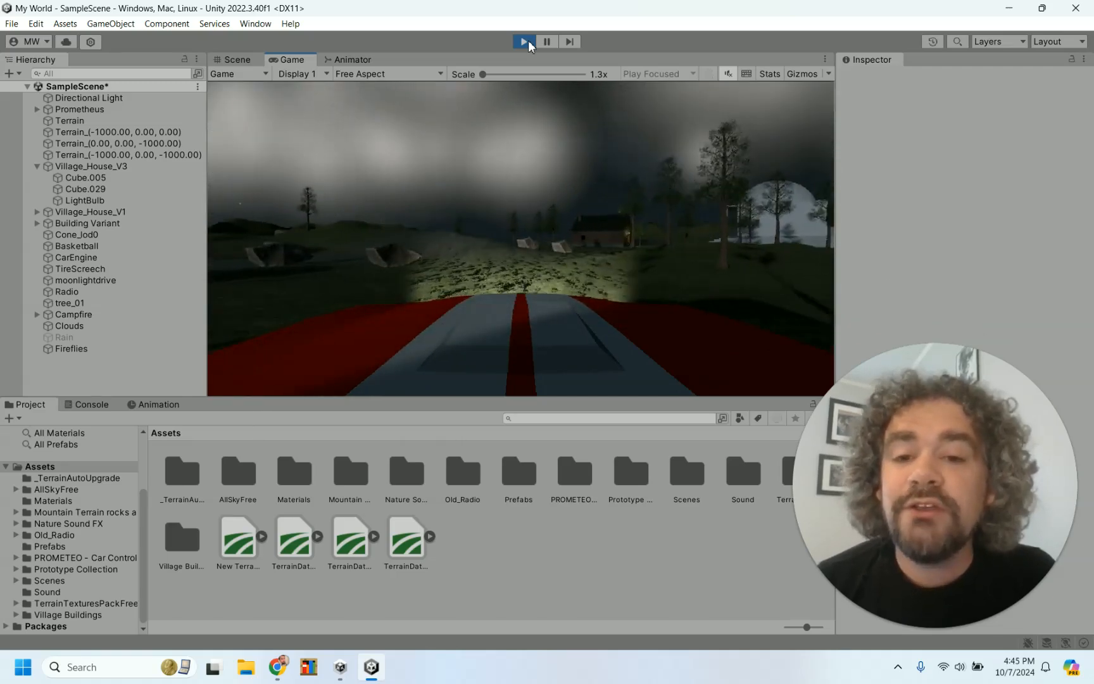
{"action": "key", "text": "w"}
{"action": "key", "text": "a"}
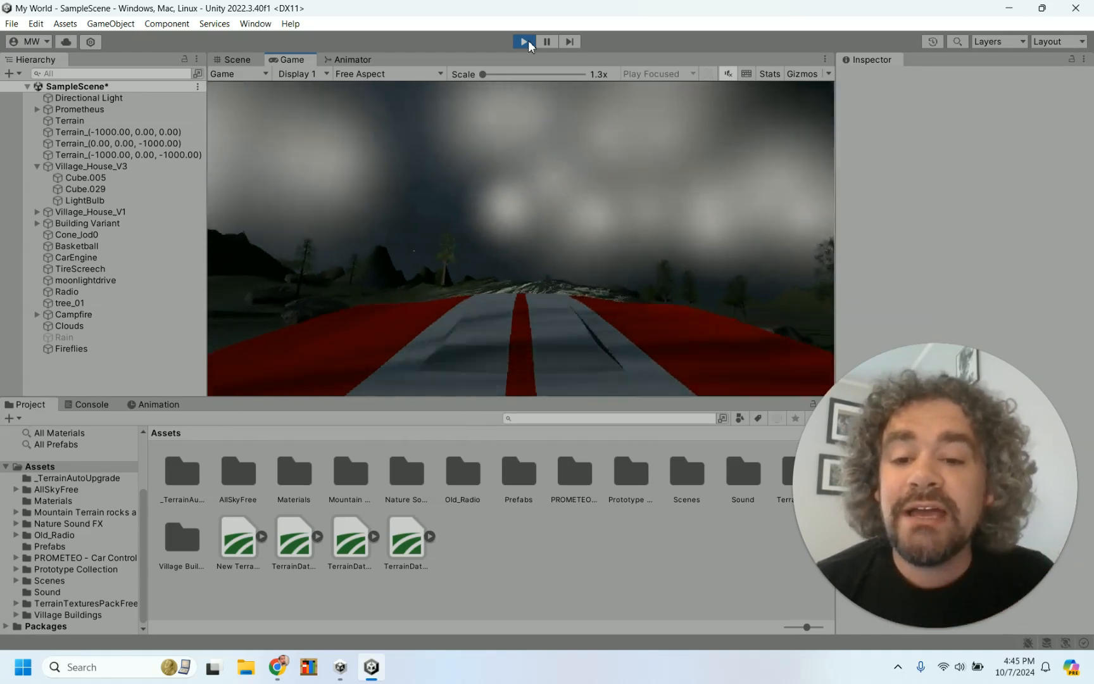
{"action": "key", "text": "w"}
{"action": "key", "text": "a"}
{"action": "key", "text": "a"}
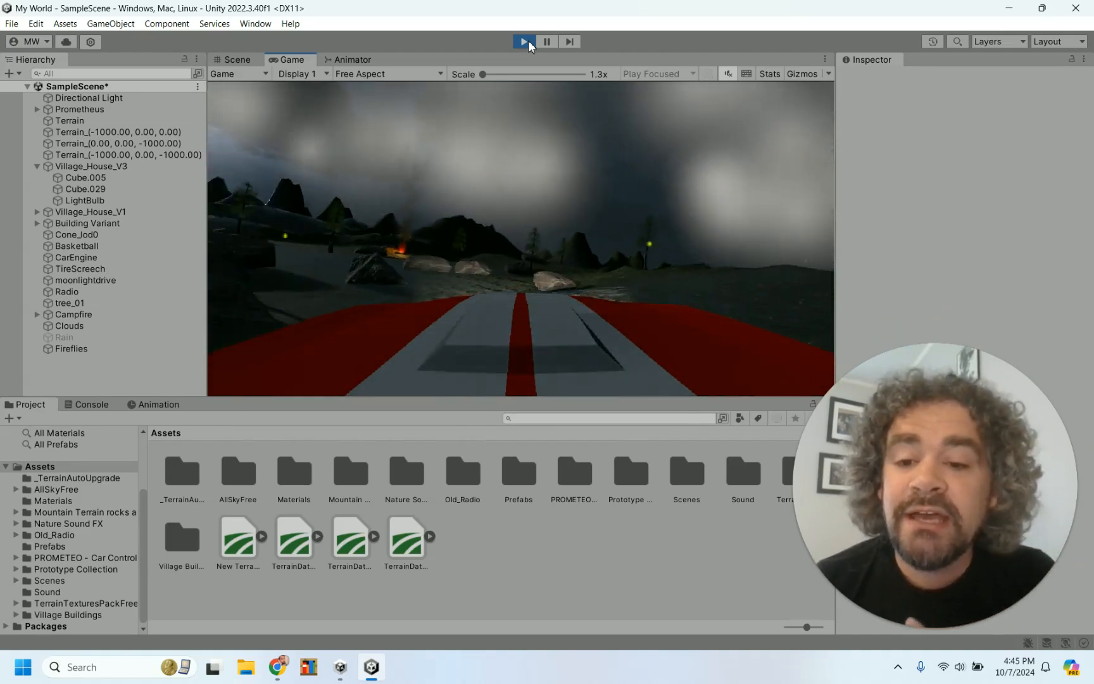
{"action": "key", "text": "w"}
{"action": "key", "text": "a"}
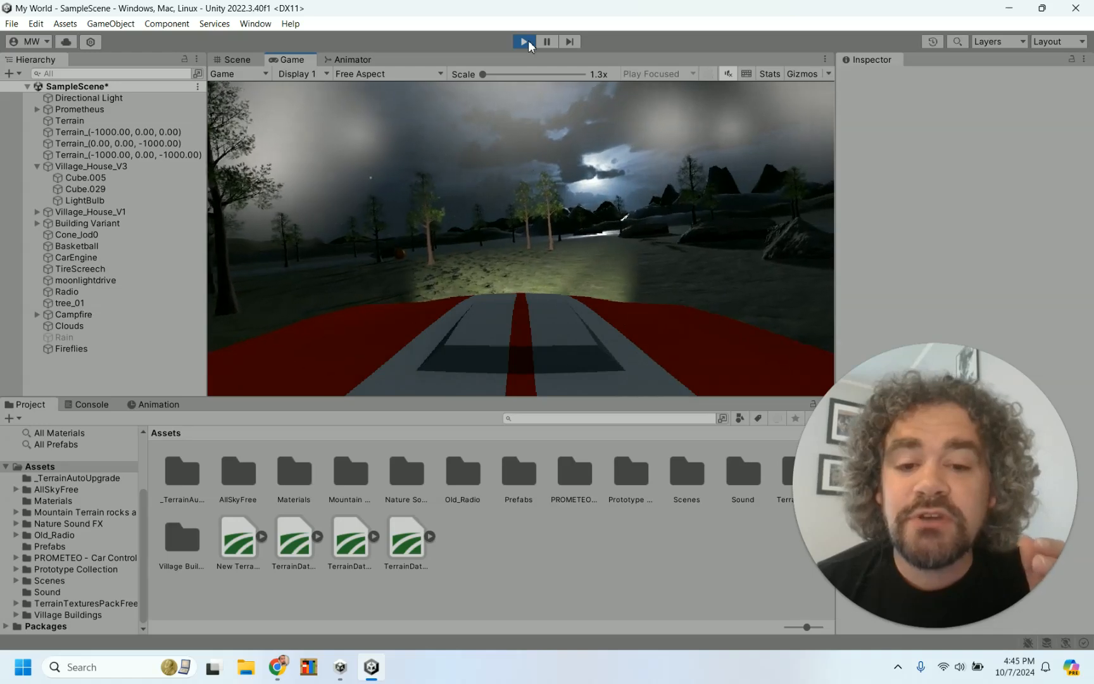
{"action": "key", "text": "w"}
{"action": "key", "text": "d"}
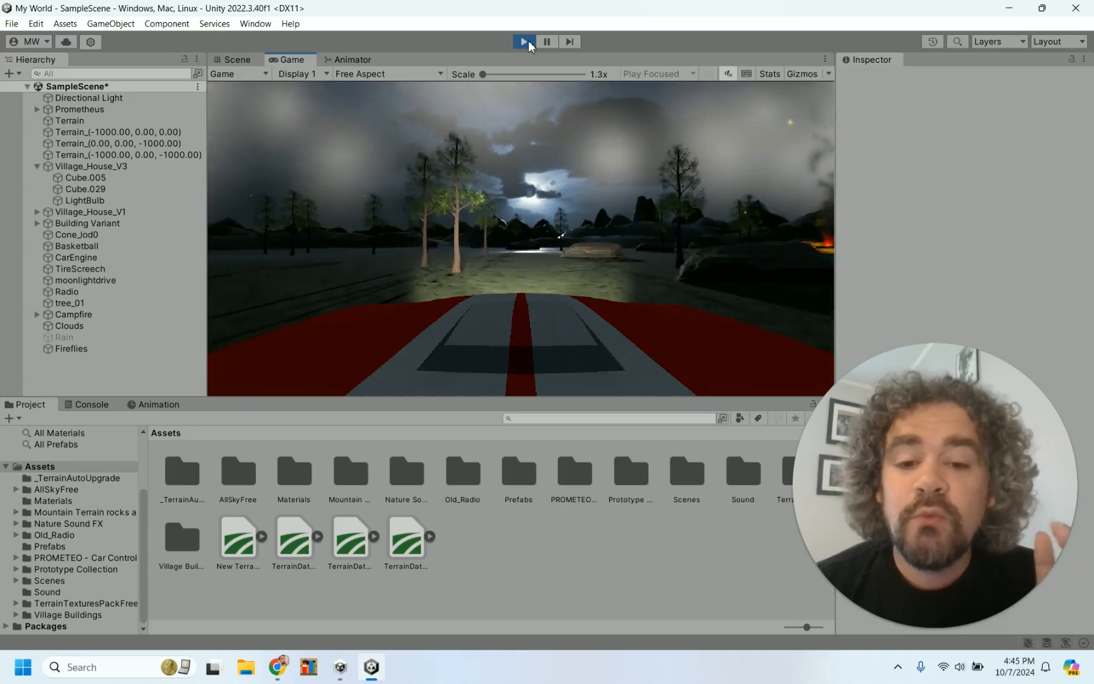
{"action": "key", "text": "w"}
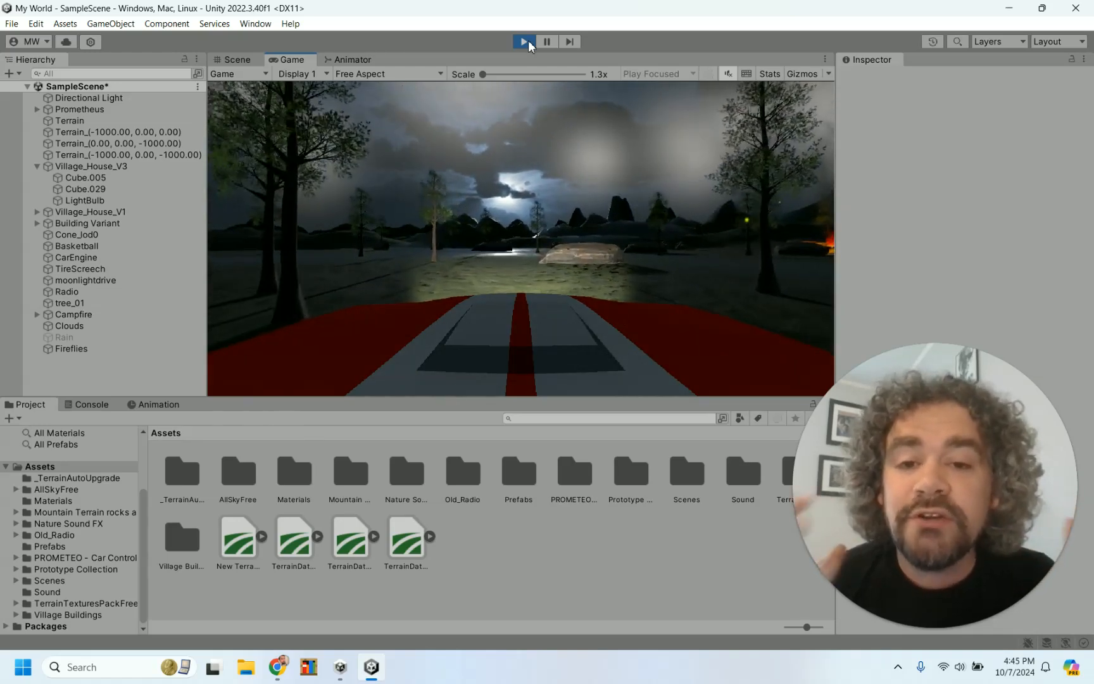
{"action": "key", "text": "w"}
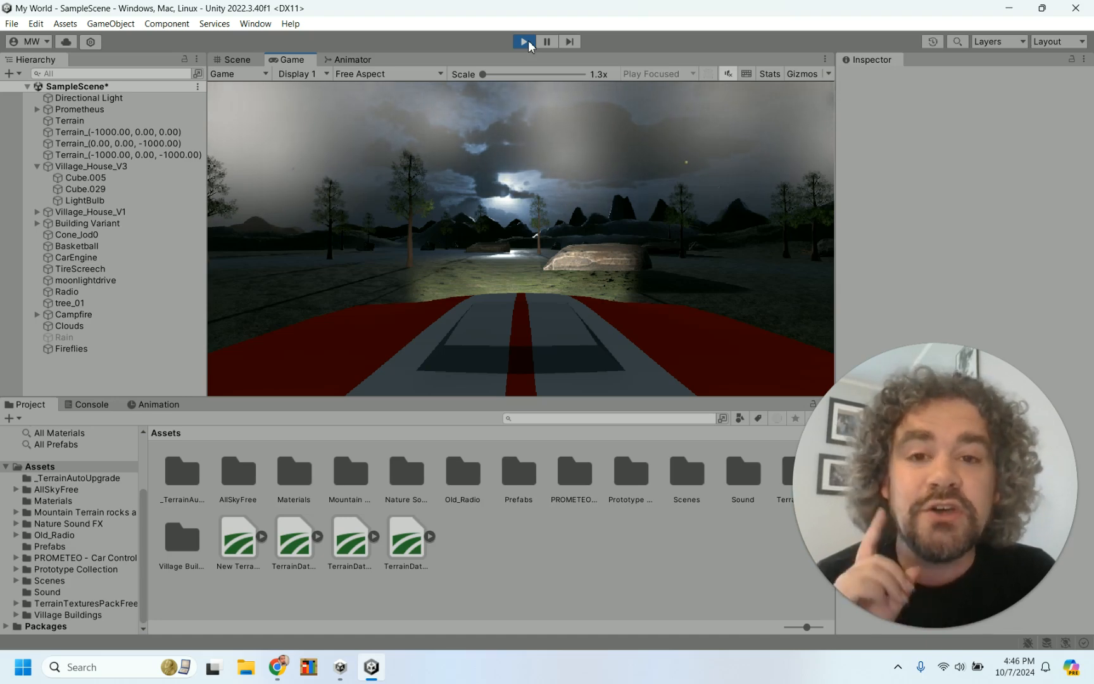
{"action": "left_click", "coordinate": [527, 42]}
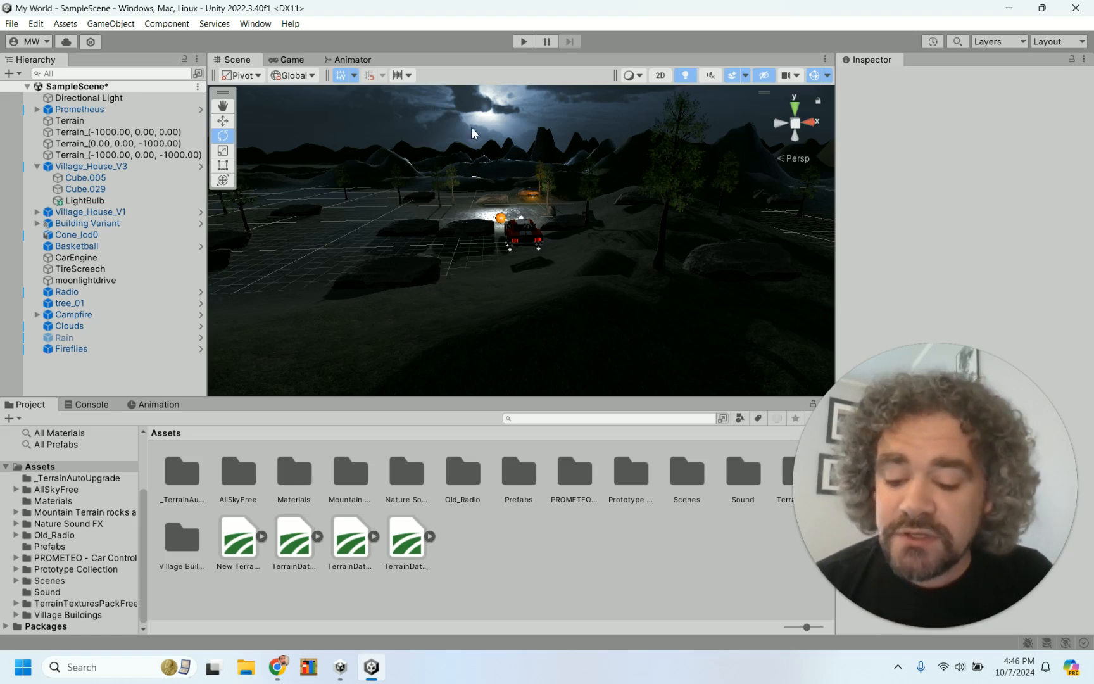
Look over the terrain from a distance, and select the Prometheus car and frame it in the Scene view
{"action": "scroll", "coordinate": [471, 127], "scroll_direction": "down", "scroll_amount": 5}
{"action": "scroll", "coordinate": [561, 134], "scroll_direction": "down", "scroll_amount": 3}
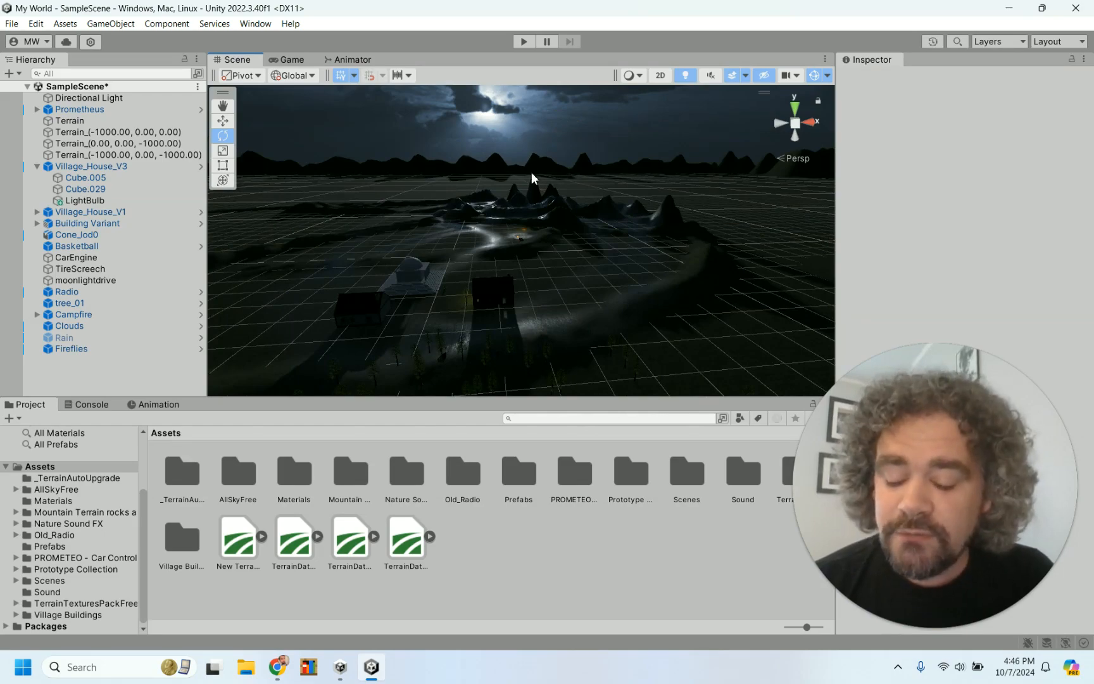
{"action": "left_click_drag", "start_coordinate": [531, 174], "coordinate": [563, 119], "text": "alt"}
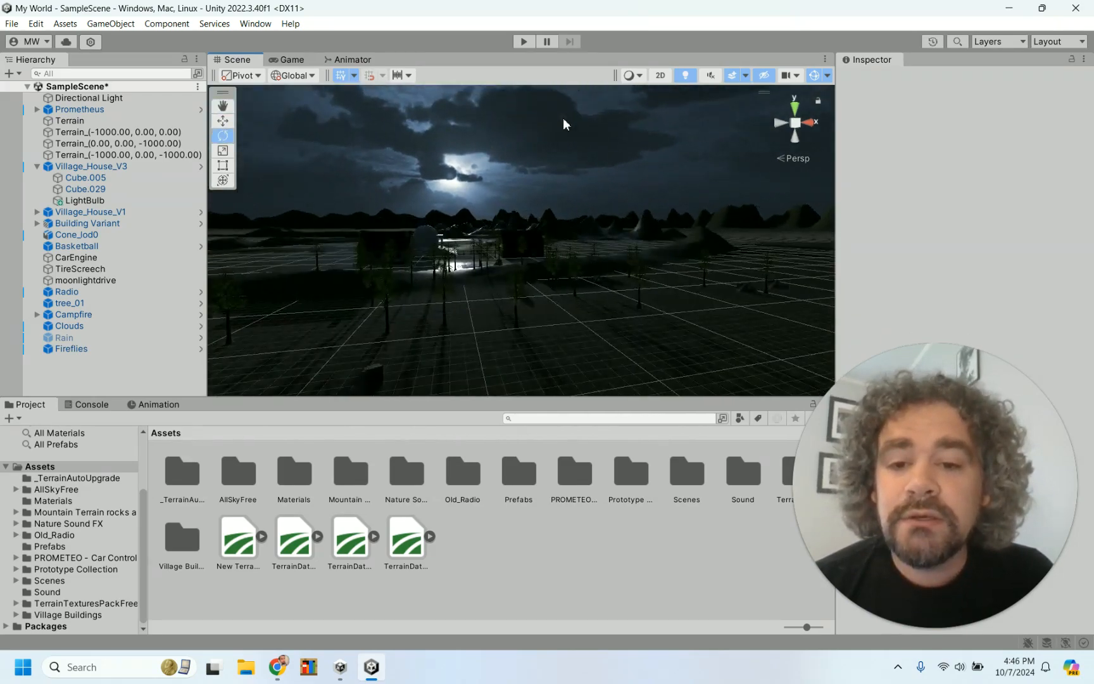
{"action": "scroll", "coordinate": [564, 119], "scroll_direction": "up", "scroll_amount": 5}
{"action": "scroll", "coordinate": [563, 119], "scroll_direction": "down", "scroll_amount": 10}
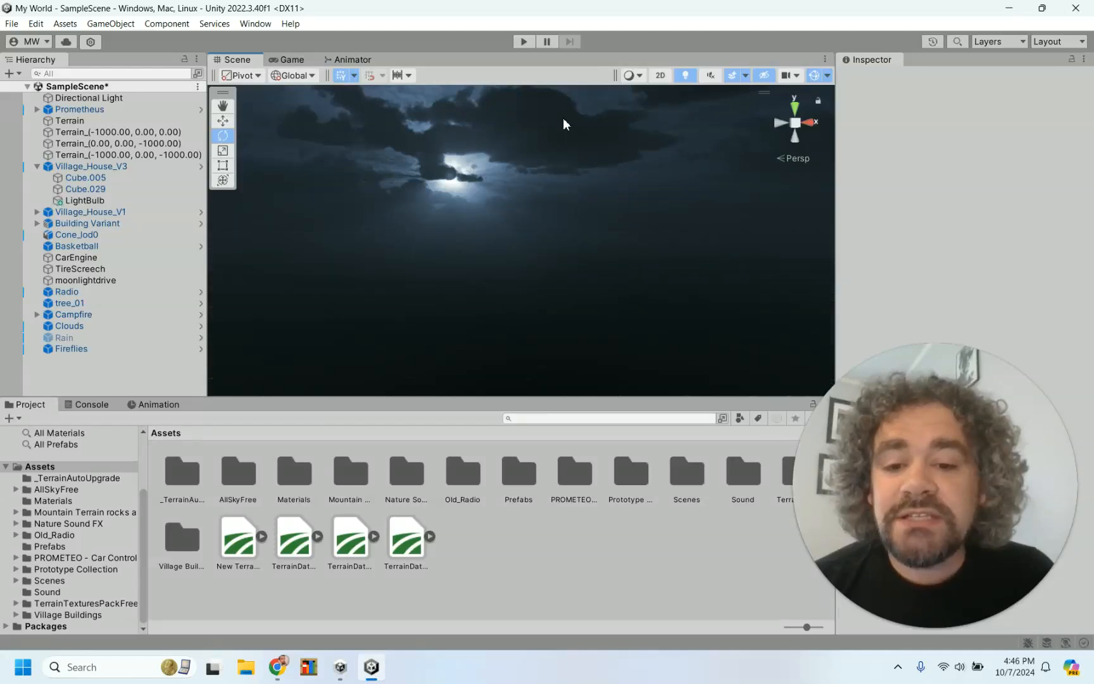
{"action": "right_click_drag", "start_coordinate": [431, 159], "coordinate": [456, 158]}
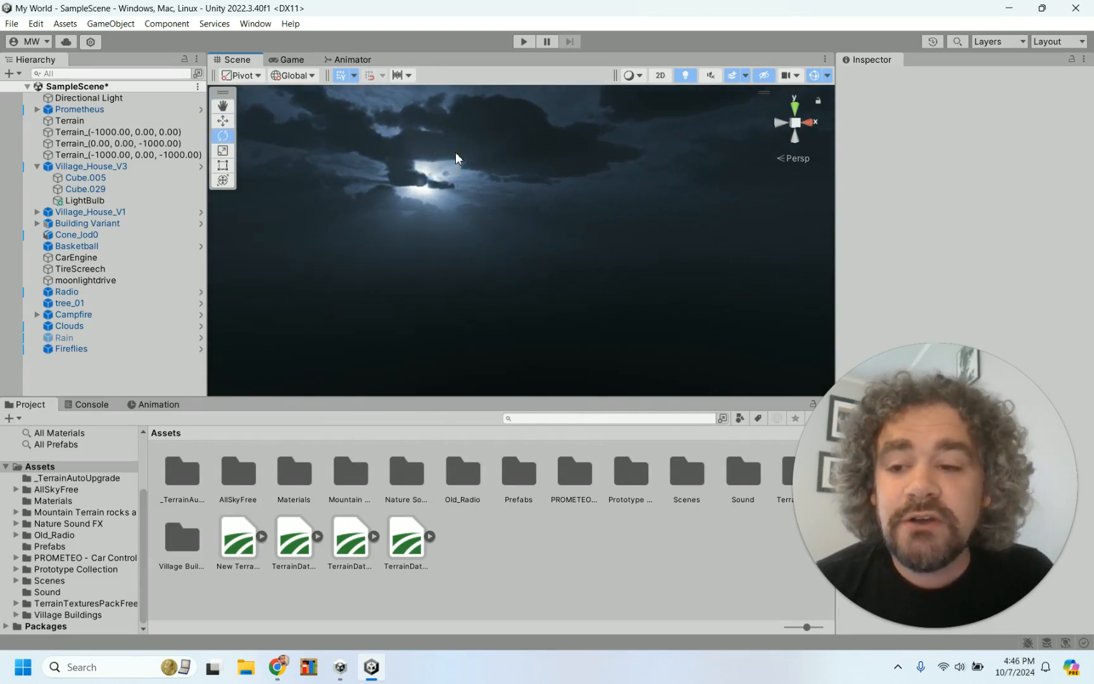
{"action": "left_click", "coordinate": [129, 112]}
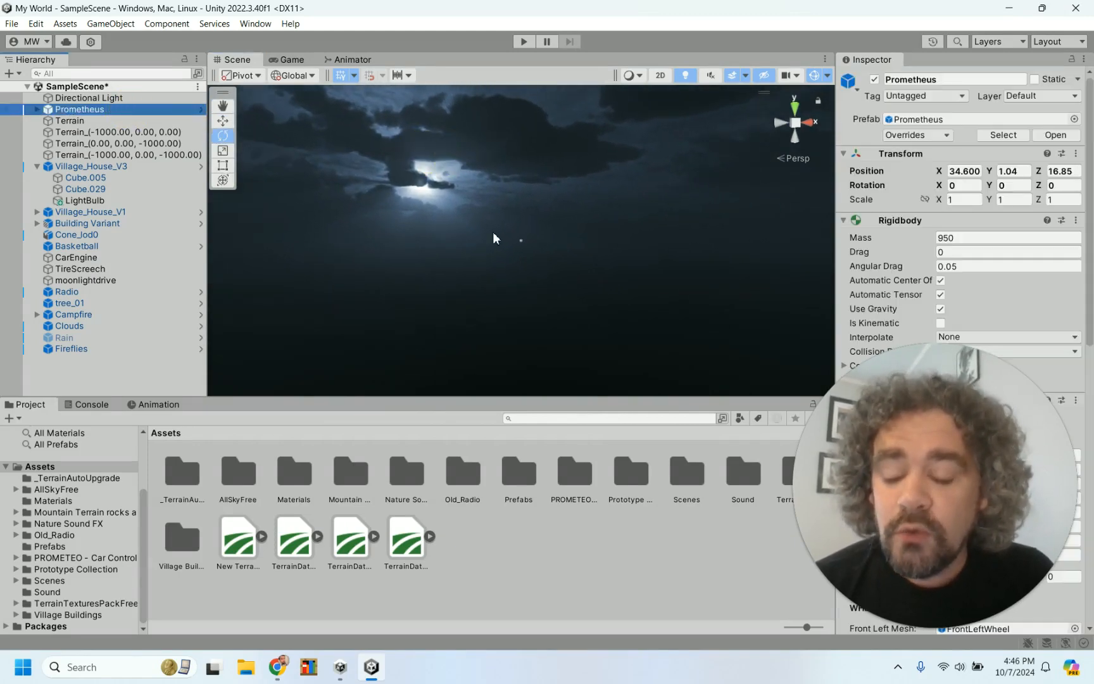
{"action": "key", "text": "f"}
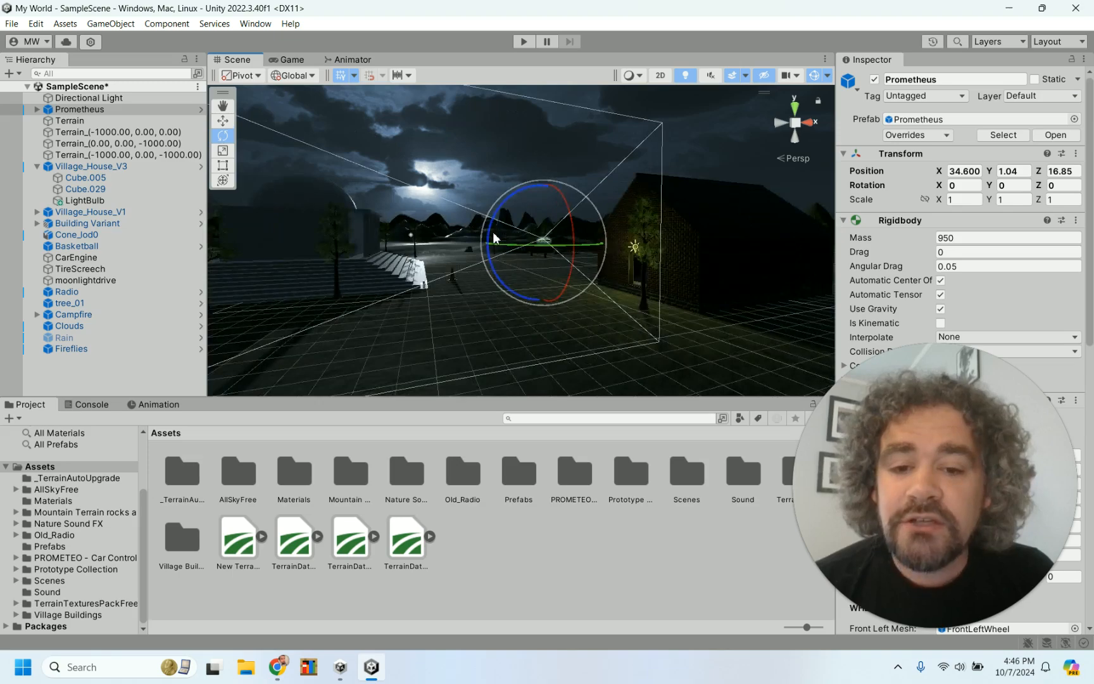
{"action": "scroll", "coordinate": [494, 238], "scroll_direction": "down", "scroll_amount": 8}
{"action": "scroll", "coordinate": [494, 238], "scroll_direction": "up", "scroll_amount": 12}
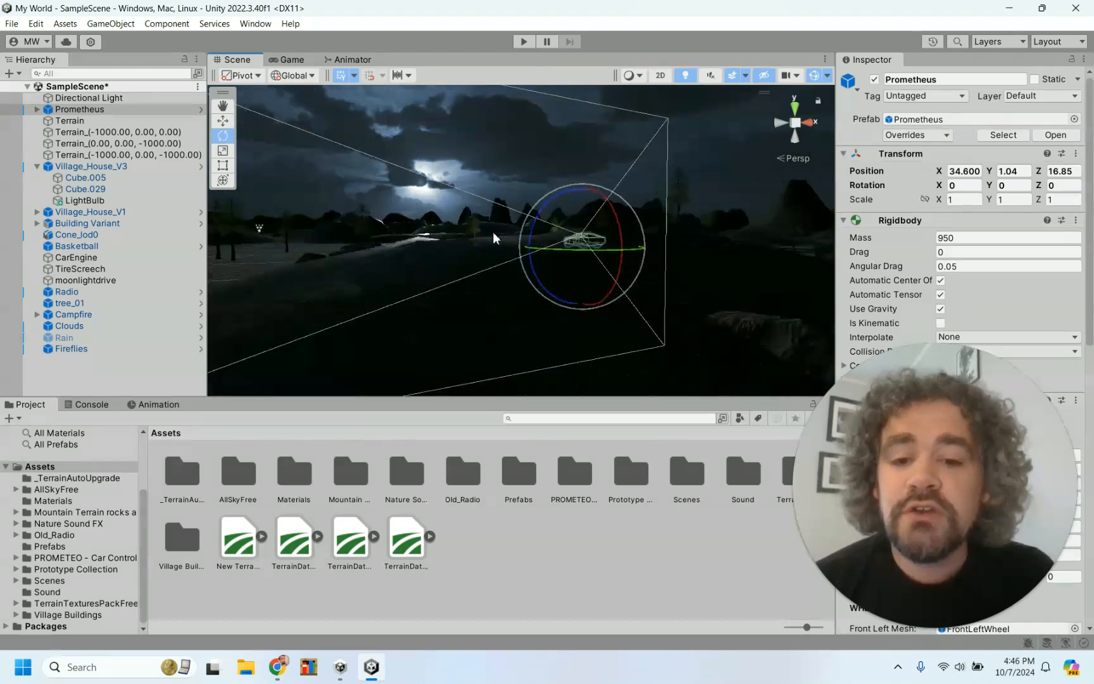
{"action": "left_click_drag", "start_coordinate": [520, 185], "coordinate": [530, 130], "text": "alt"}
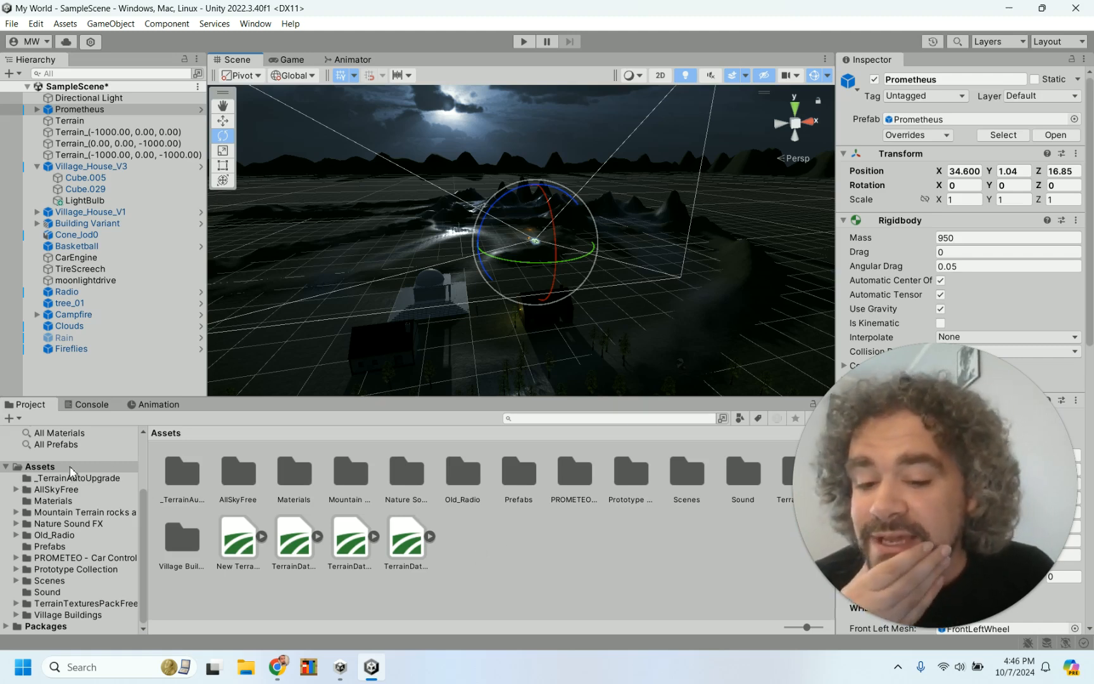
Create a new material named "My Skybox" in the project's Materials folder
{"action": "double_click", "coordinate": [311, 476]}
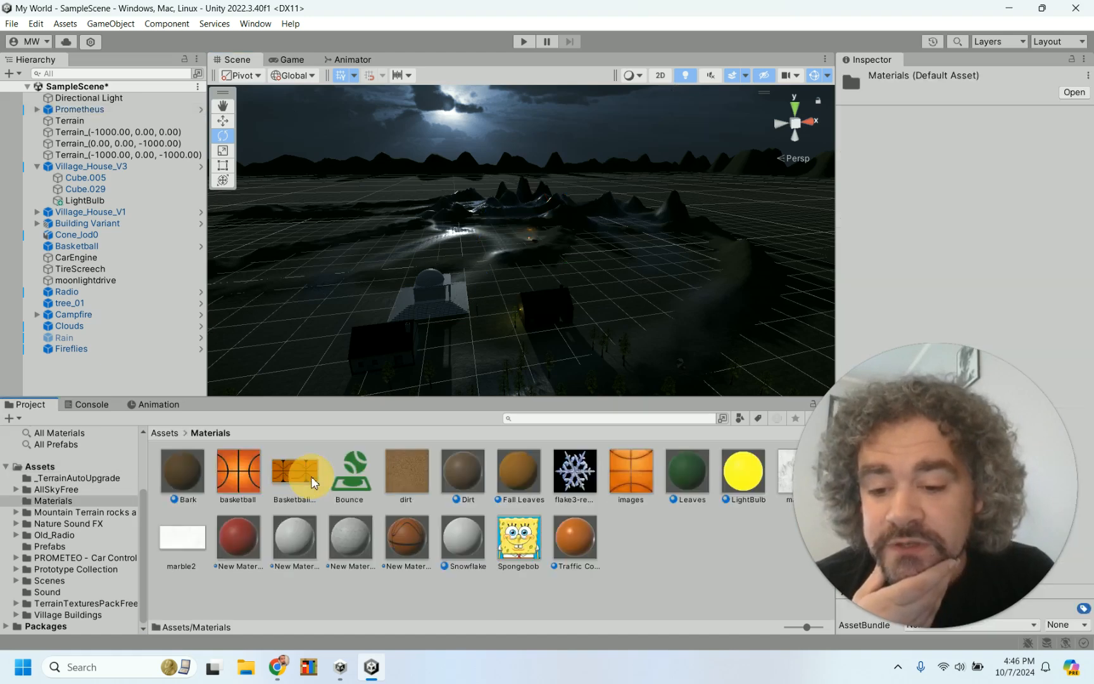
{"action": "right_click", "coordinate": [630, 531]}
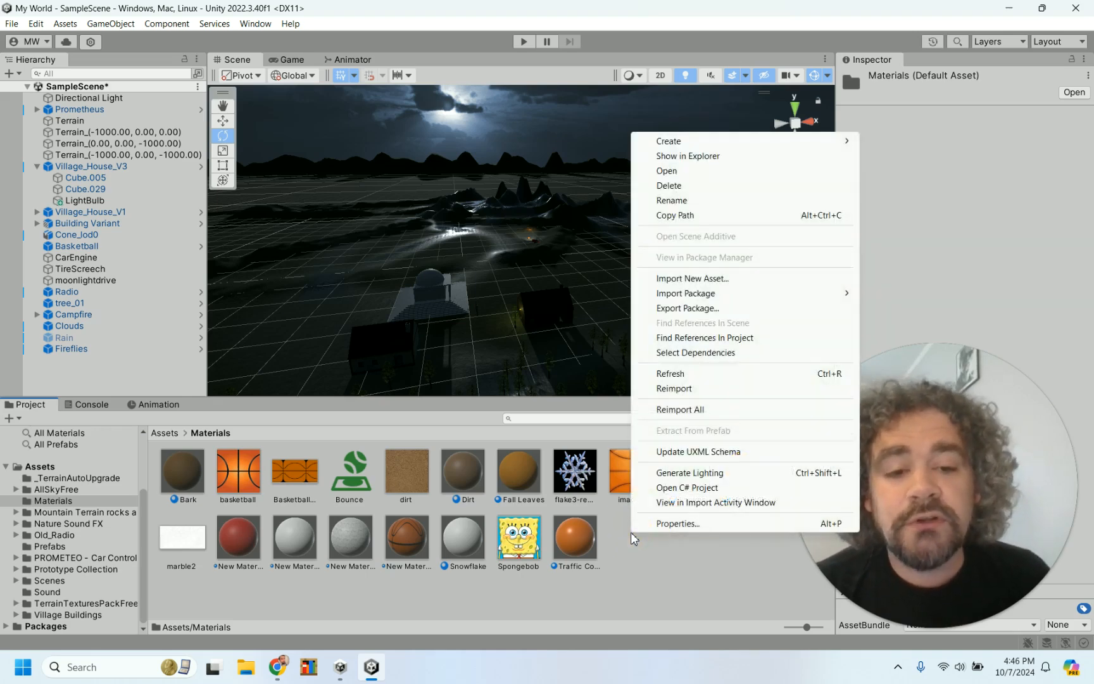
{"action": "mouse_move", "coordinate": [726, 144]}
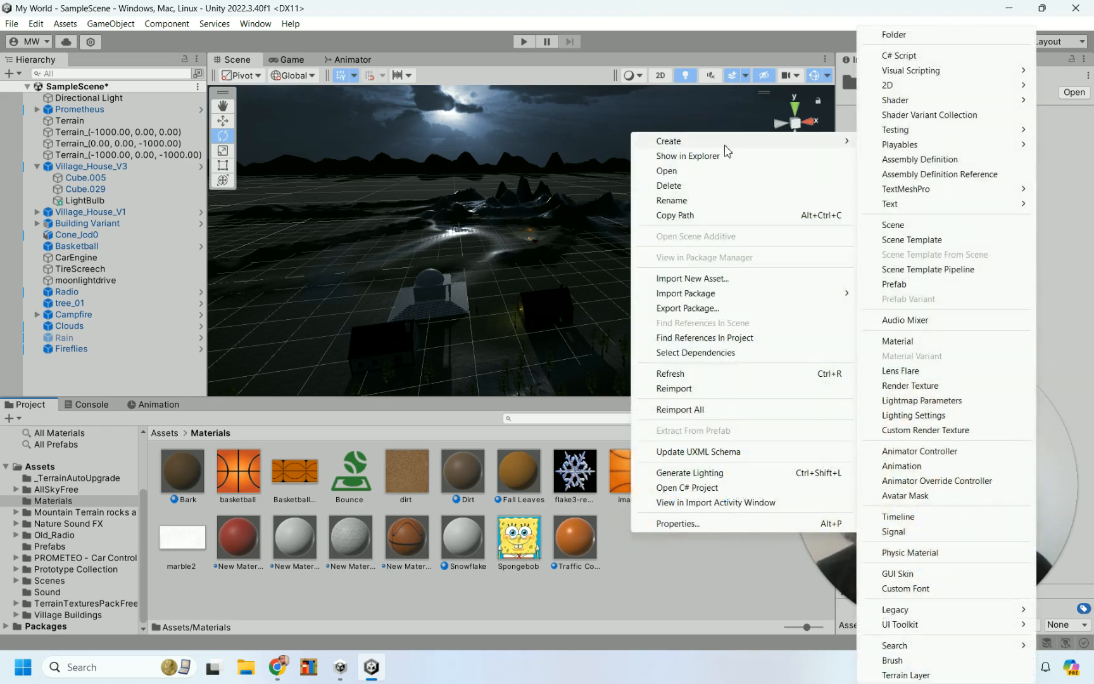
{"action": "left_click", "coordinate": [897, 341]}
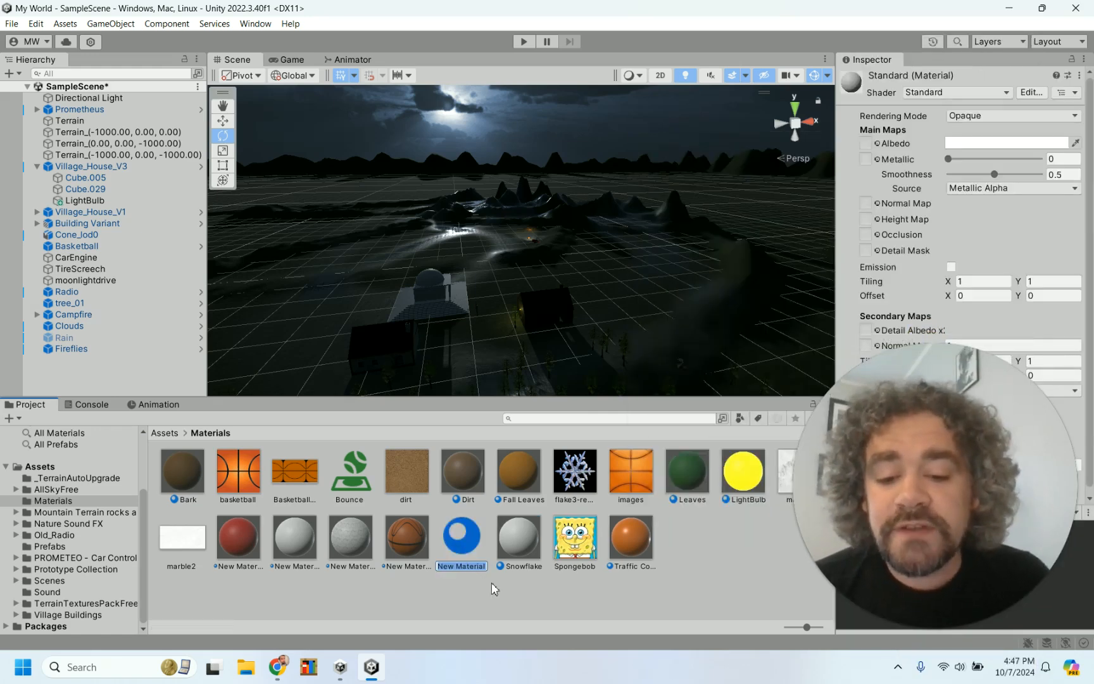
{"action": "type", "text": "New Skybox"}
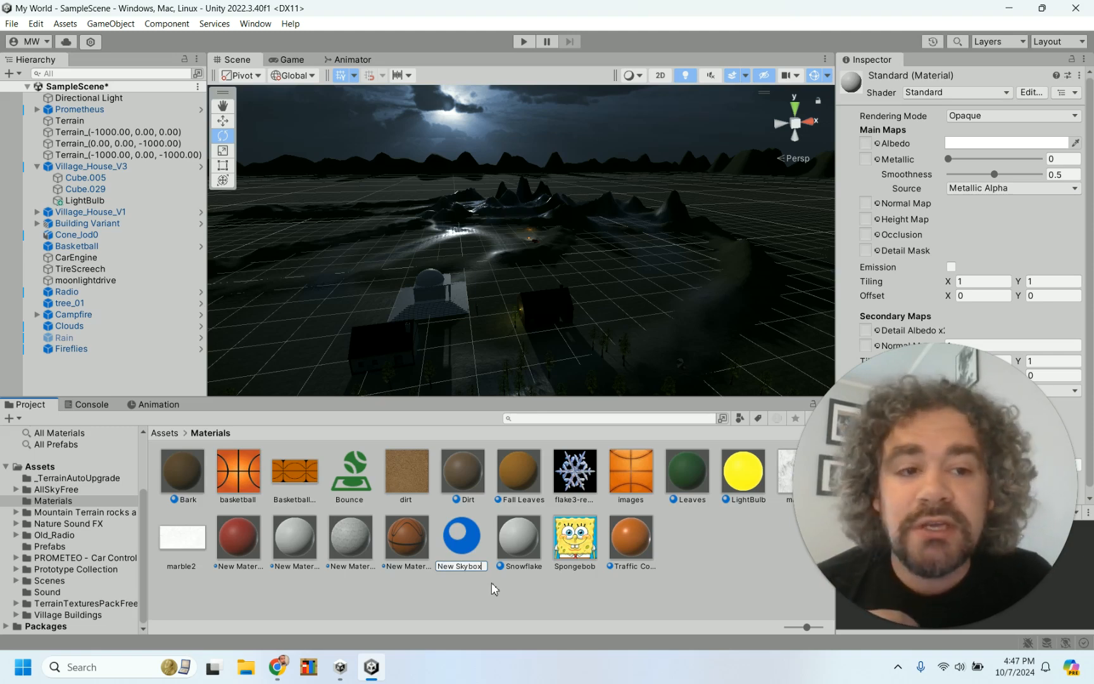
{"action": "key", "text": "Left"}
{"action": "key", "text": "Left"}
{"action": "key", "text": "Left"}
{"action": "key", "text": "Left"}
{"action": "key", "text": "Left"}
{"action": "key", "text": "Left"}
{"action": "key", "text": "BackSpace"}
{"action": "key", "text": "BackSpace"}
{"action": "key", "text": "BackSpace"}
{"action": "key", "text": "BackSpace"}
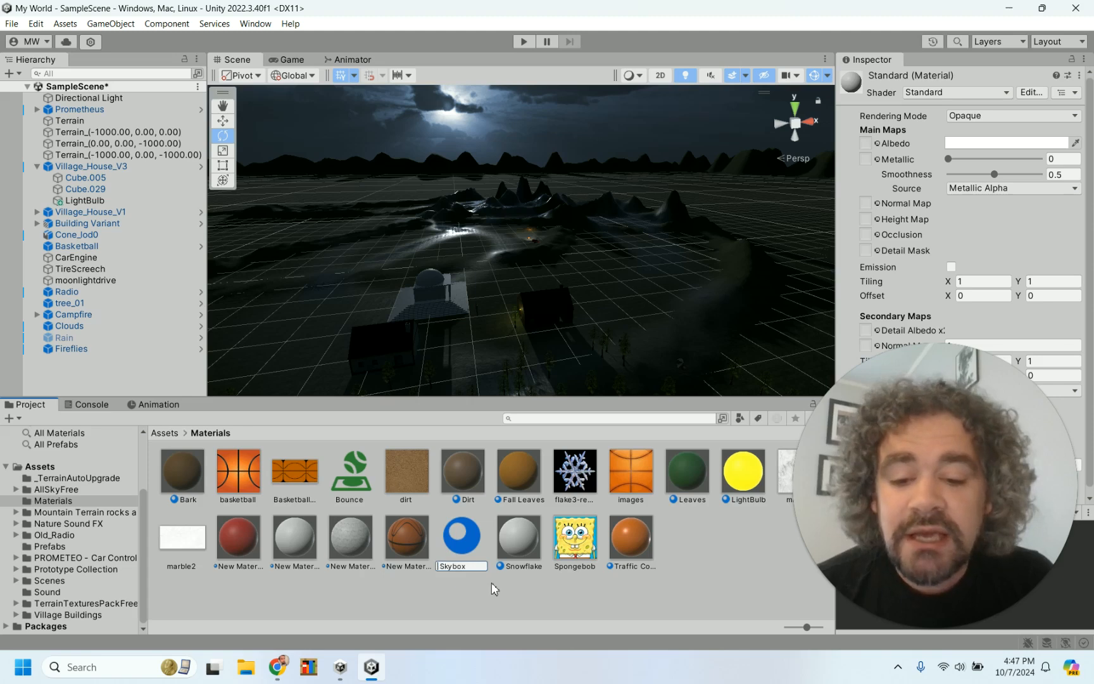
{"action": "type", "text": "My"}
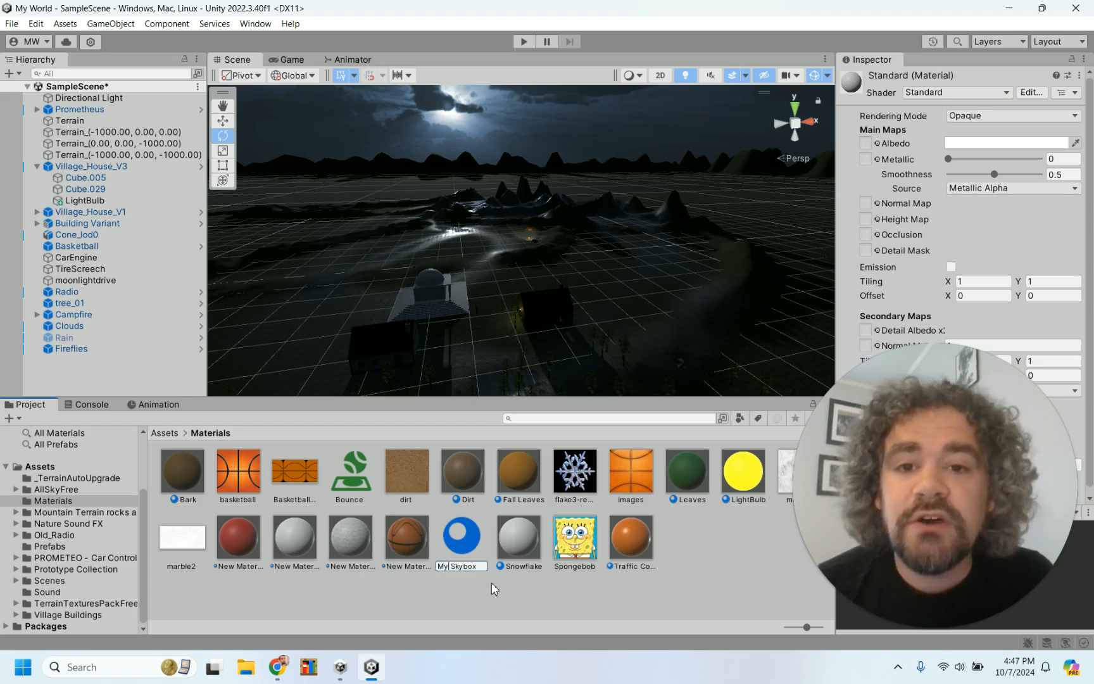
{"action": "key", "text": "BackSpace"}
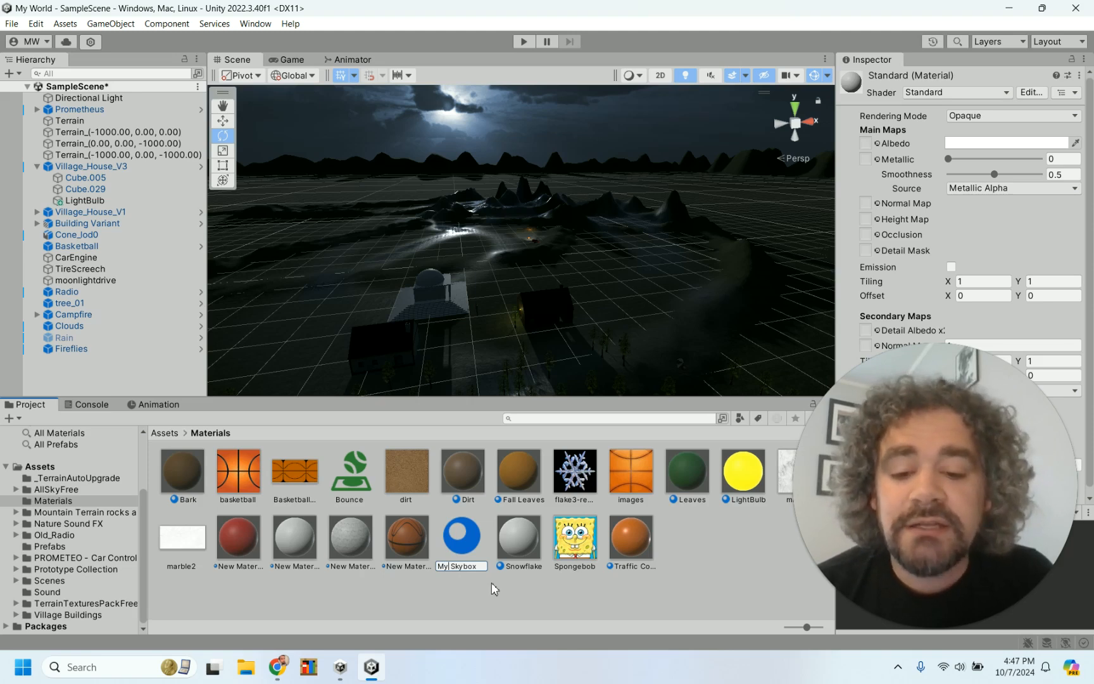
{"action": "key", "text": "Return"}
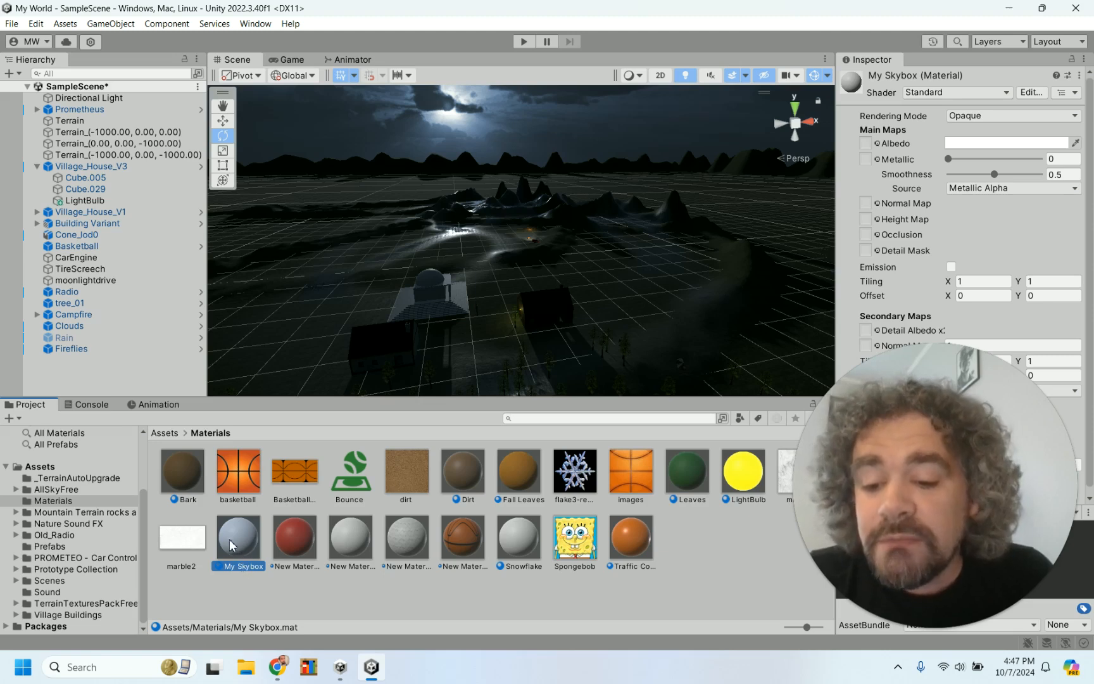
Change the My Skybox material's shader to Skybox/Procedural
{"action": "left_click_drag", "start_coordinate": [959, 456], "coordinate": [704, 490]}
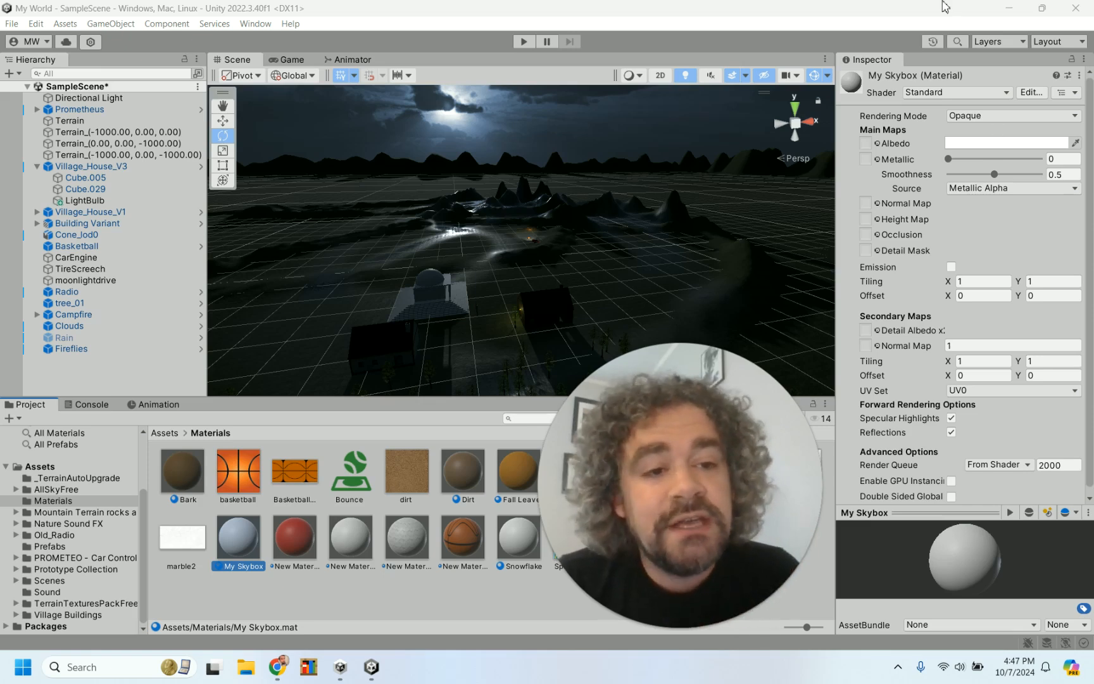
{"action": "left_click", "coordinate": [955, 93]}
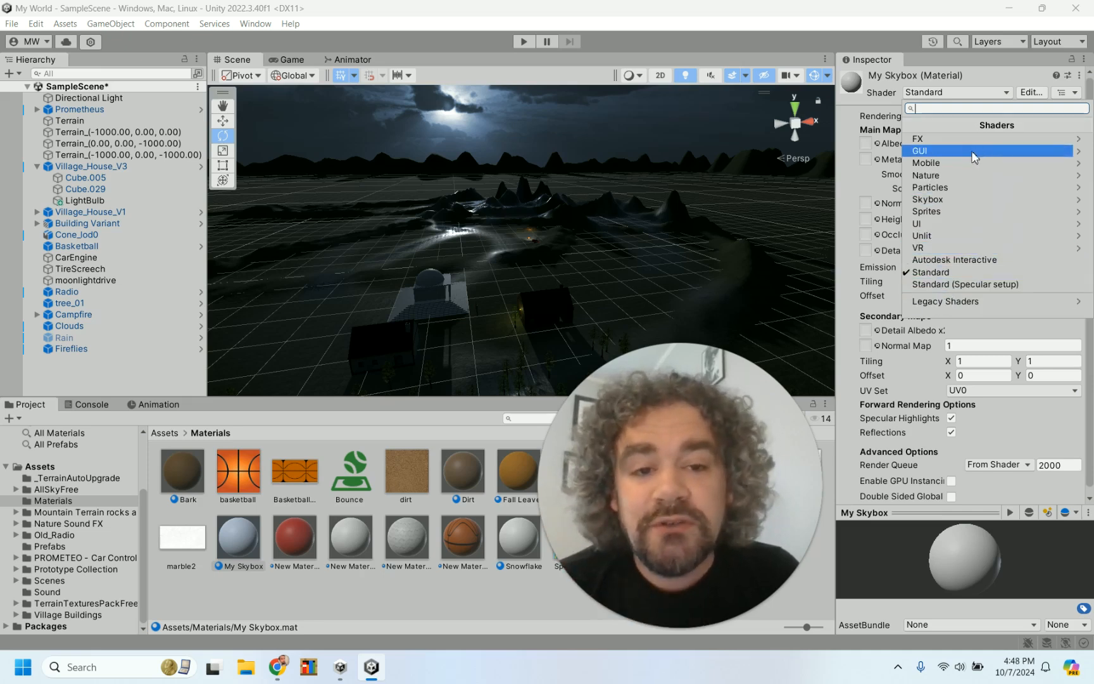
{"action": "left_click", "coordinate": [943, 198]}
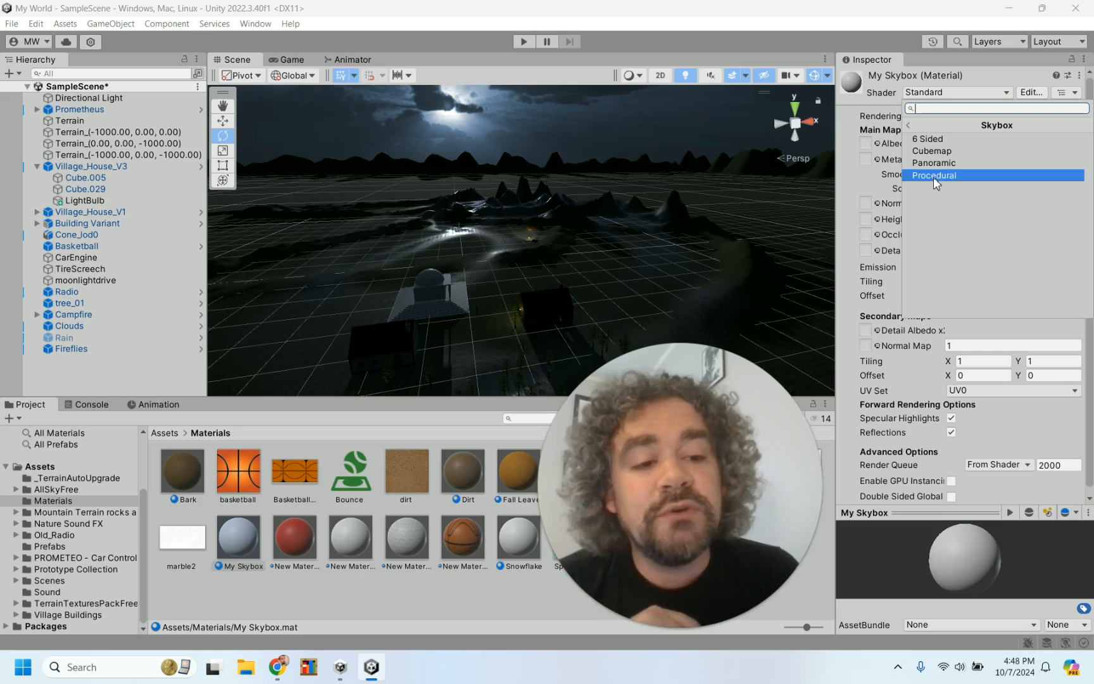
{"action": "left_click", "coordinate": [973, 175]}
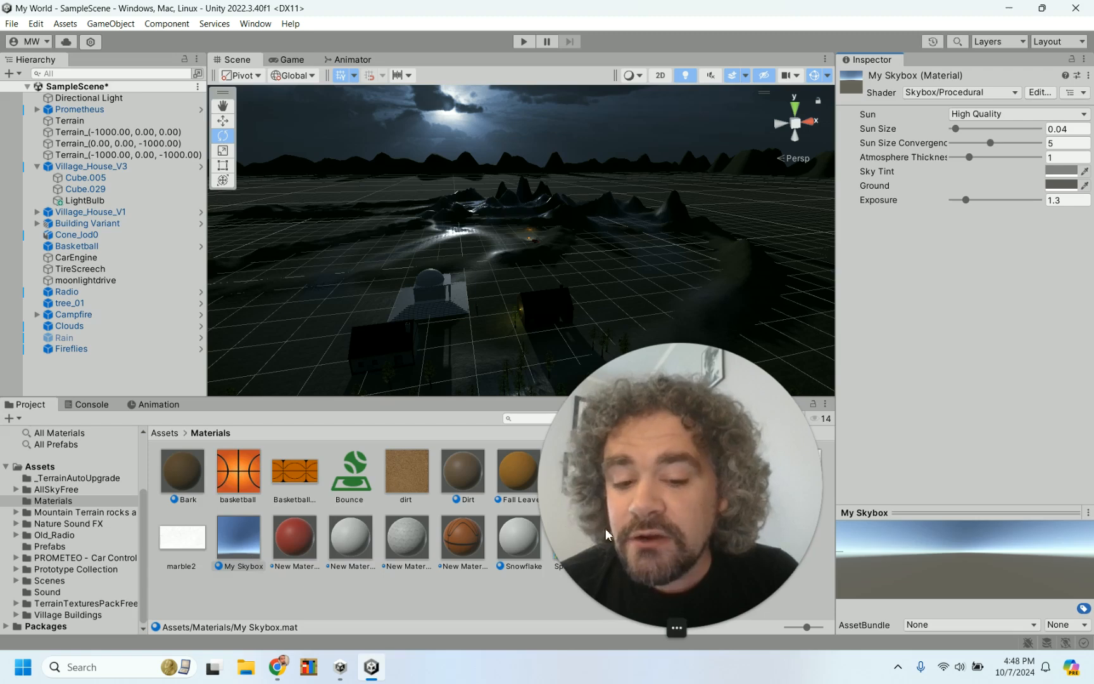
Apply the My Skybox material to the sky in the Scene view, replacing the moonlit night sky
{"action": "left_click", "coordinate": [17, 374]}
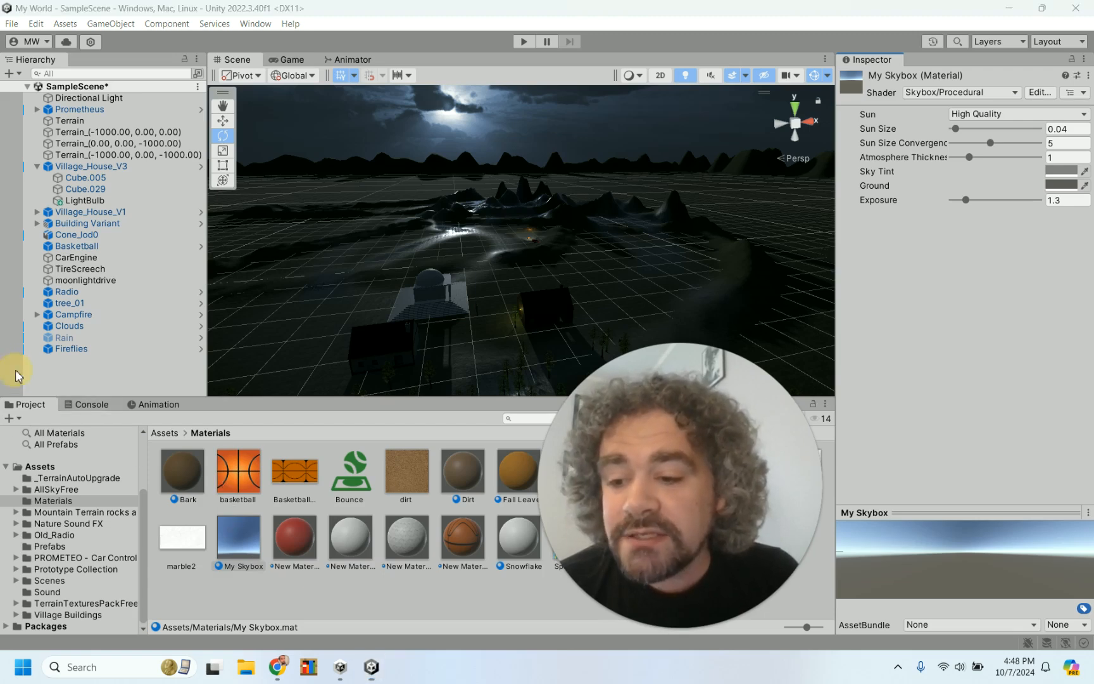
{"action": "mouse_move", "coordinate": [274, 497]}
{"action": "left_mouse_down"}
{"action": "mouse_move", "coordinate": [229, 505]}
{"action": "mouse_move", "coordinate": [219, 569]}
{"action": "mouse_move", "coordinate": [298, 508]}
{"action": "mouse_move", "coordinate": [258, 496]}
{"action": "left_mouse_up"}
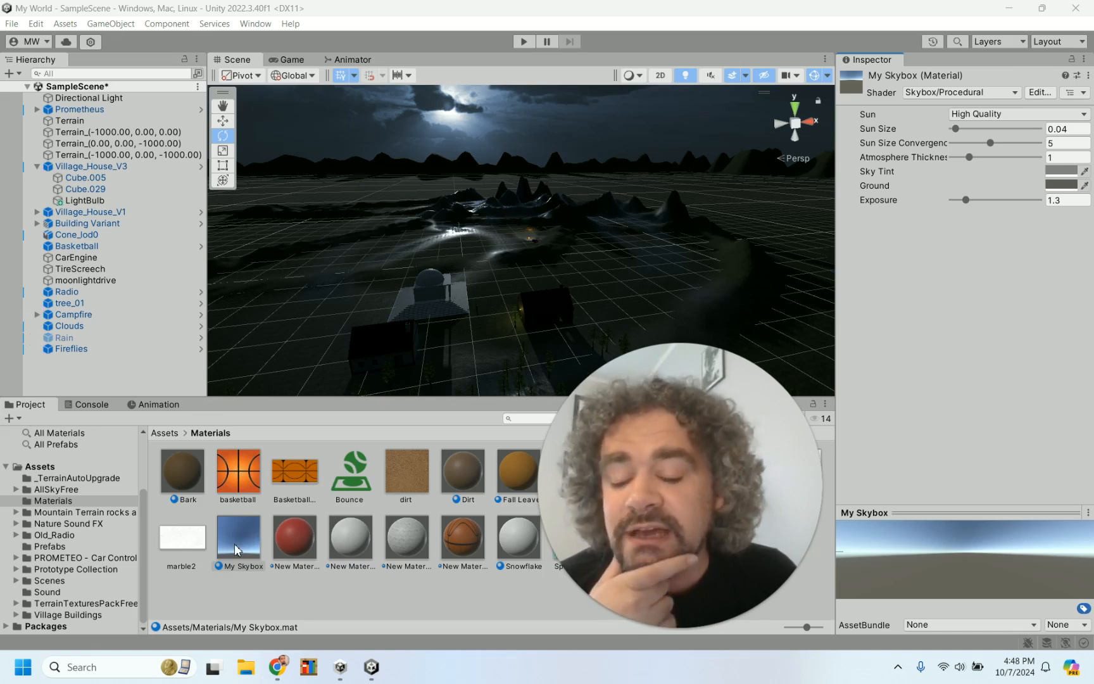
{"action": "left_click_drag", "start_coordinate": [237, 548], "coordinate": [388, 145]}
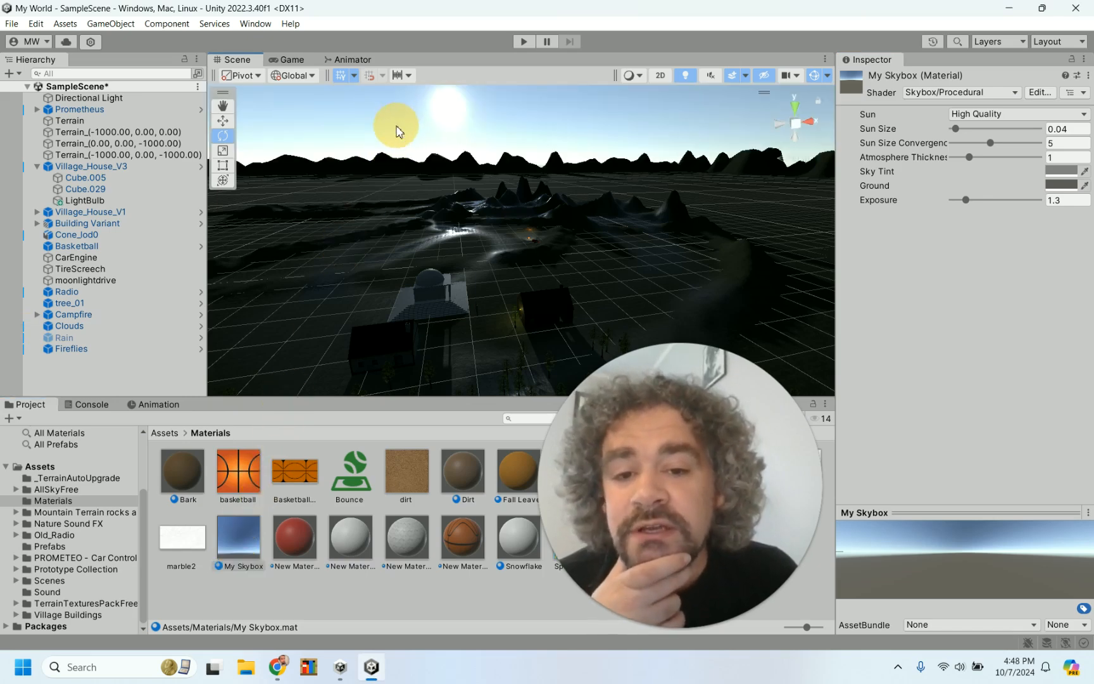
{"action": "scroll", "coordinate": [397, 131], "scroll_direction": "down", "scroll_amount": 5}
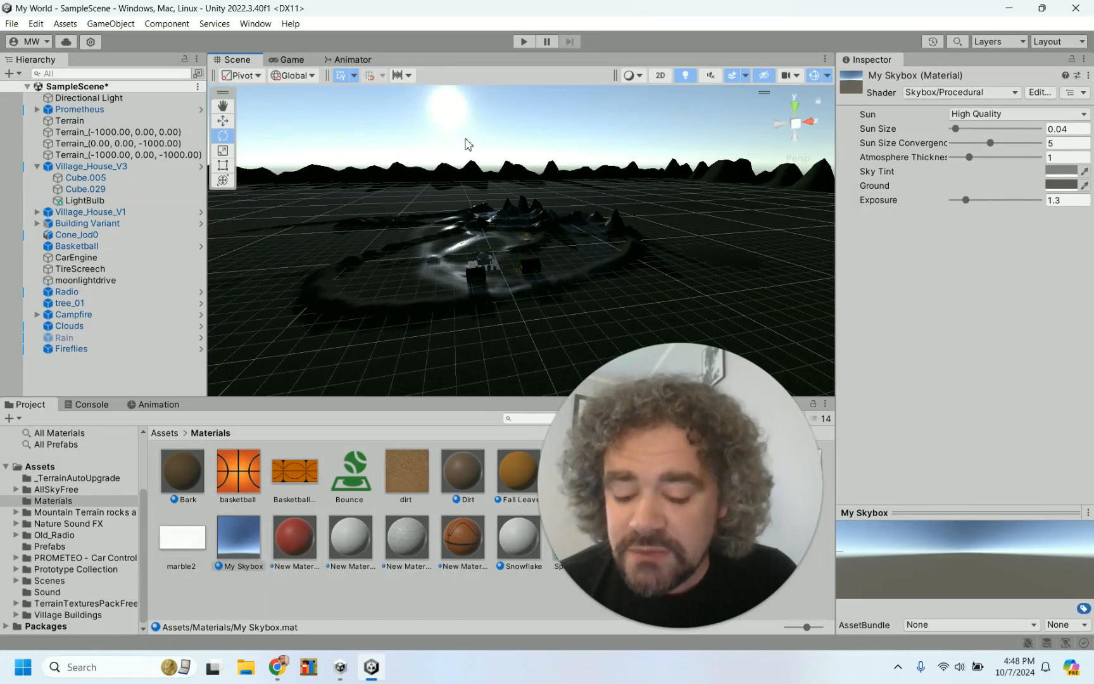
{"action": "left_click_drag", "start_coordinate": [572, 139], "coordinate": [455, 121], "text": "alt"}
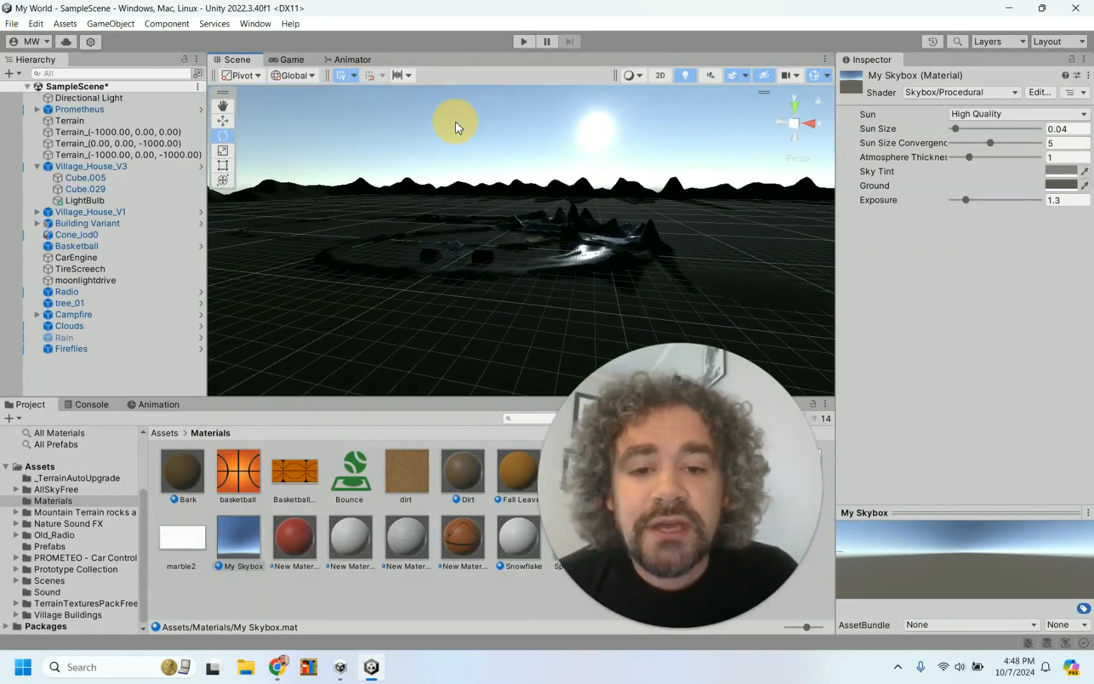
{"action": "scroll", "coordinate": [457, 127], "scroll_direction": "down", "scroll_amount": 10}
{"action": "scroll", "coordinate": [457, 126], "scroll_direction": "down", "scroll_amount": 4}
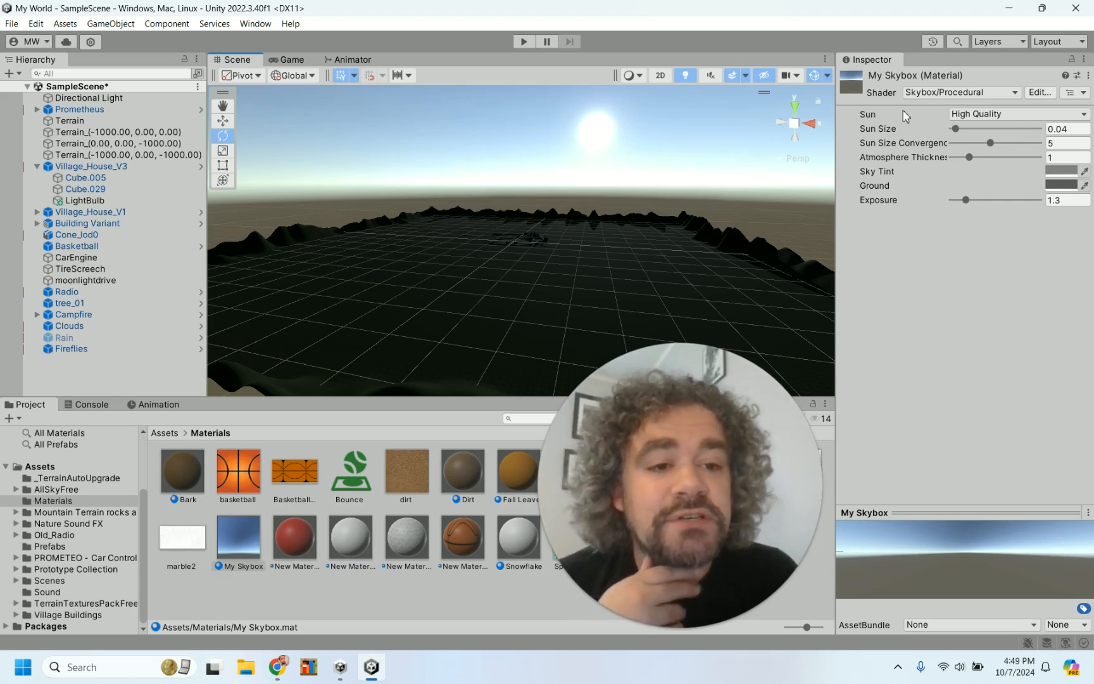
Try the None and Simple sun options on My Skybox, compare them with High Quality, and finish on High Quality
{"action": "left_click", "coordinate": [1013, 118]}
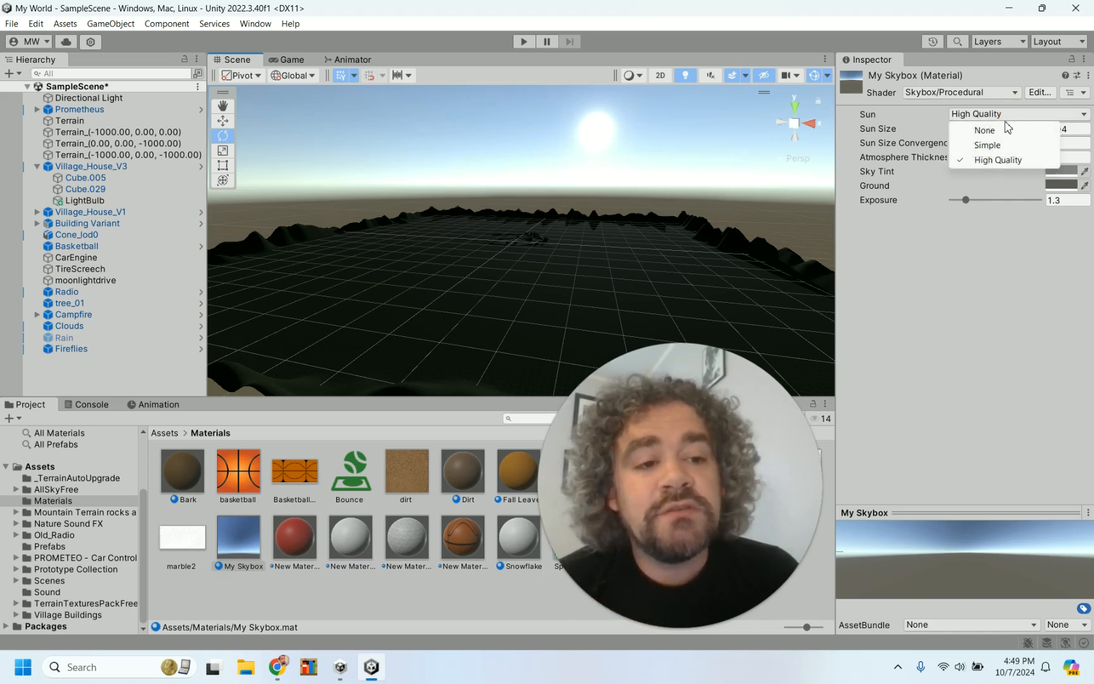
{"action": "left_click", "coordinate": [1006, 133]}
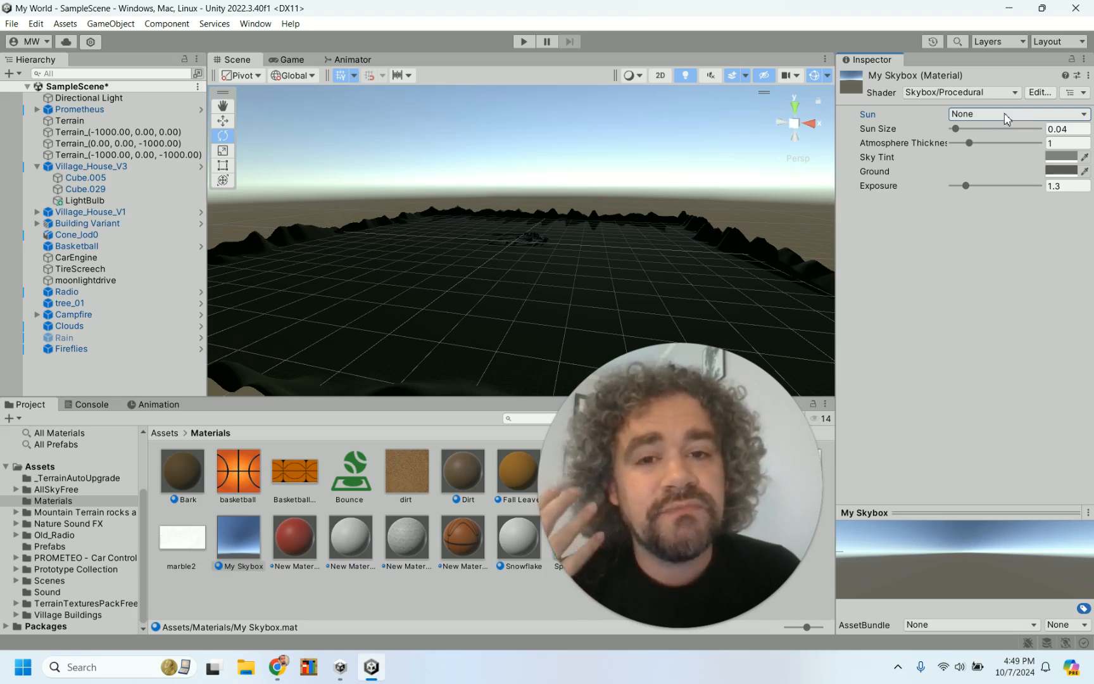
{"action": "left_click", "coordinate": [1006, 119]}
{"action": "left_click", "coordinate": [1002, 147]}
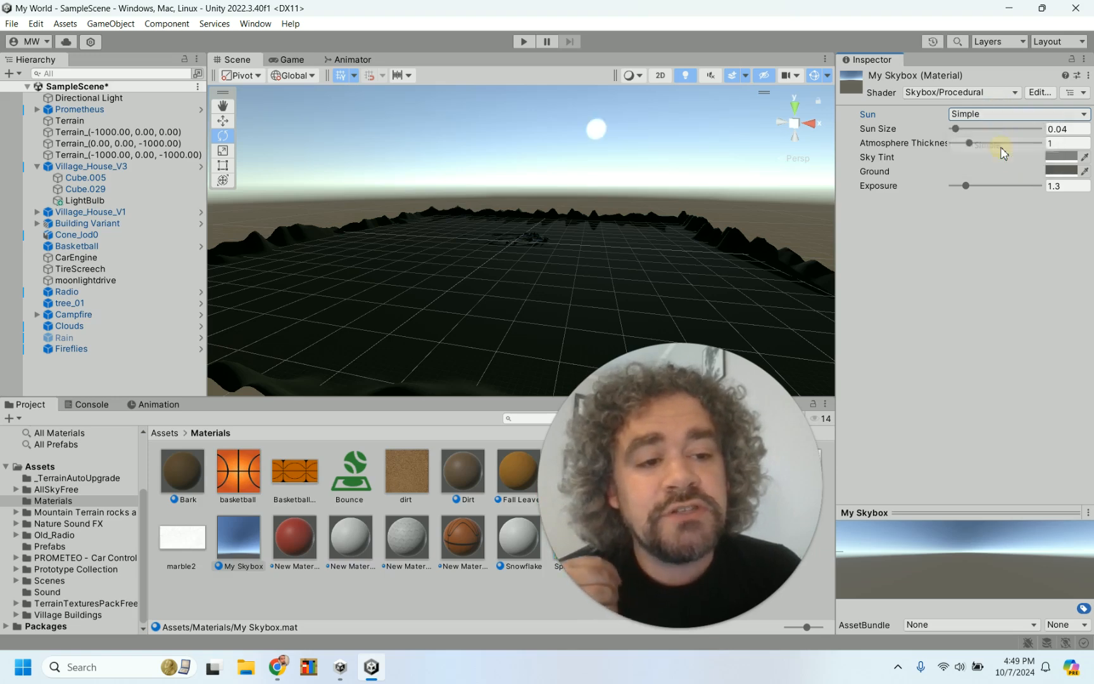
{"action": "left_click", "coordinate": [998, 120]}
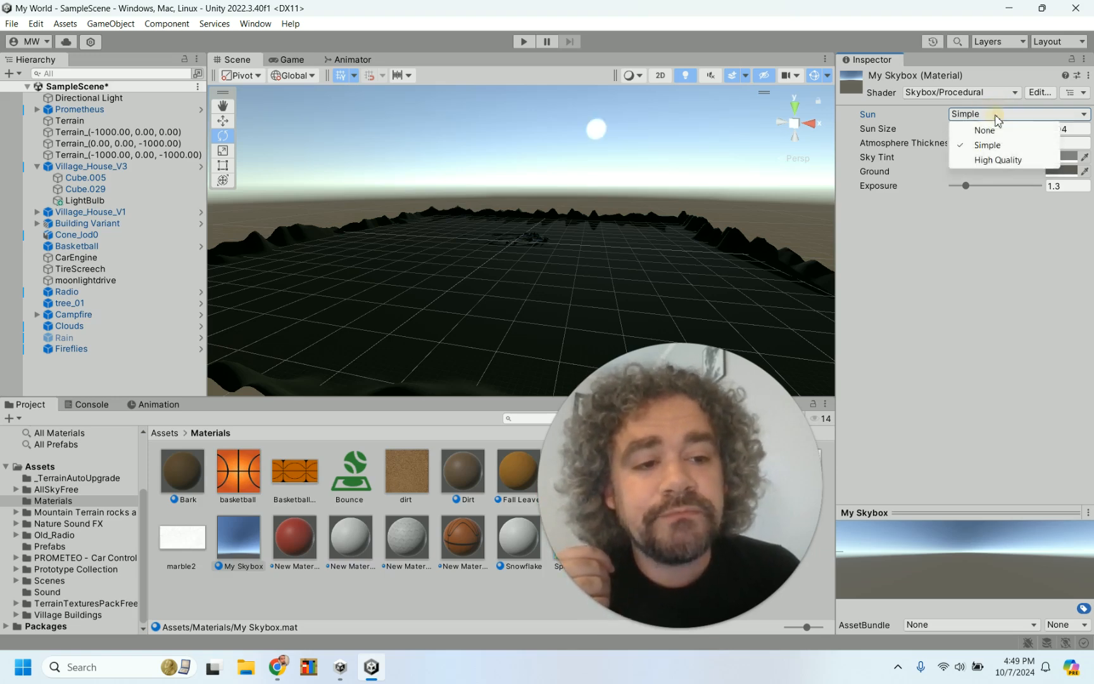
{"action": "left_click", "coordinate": [998, 160]}
{"action": "left_click", "coordinate": [1005, 116]}
{"action": "left_click", "coordinate": [1005, 145]}
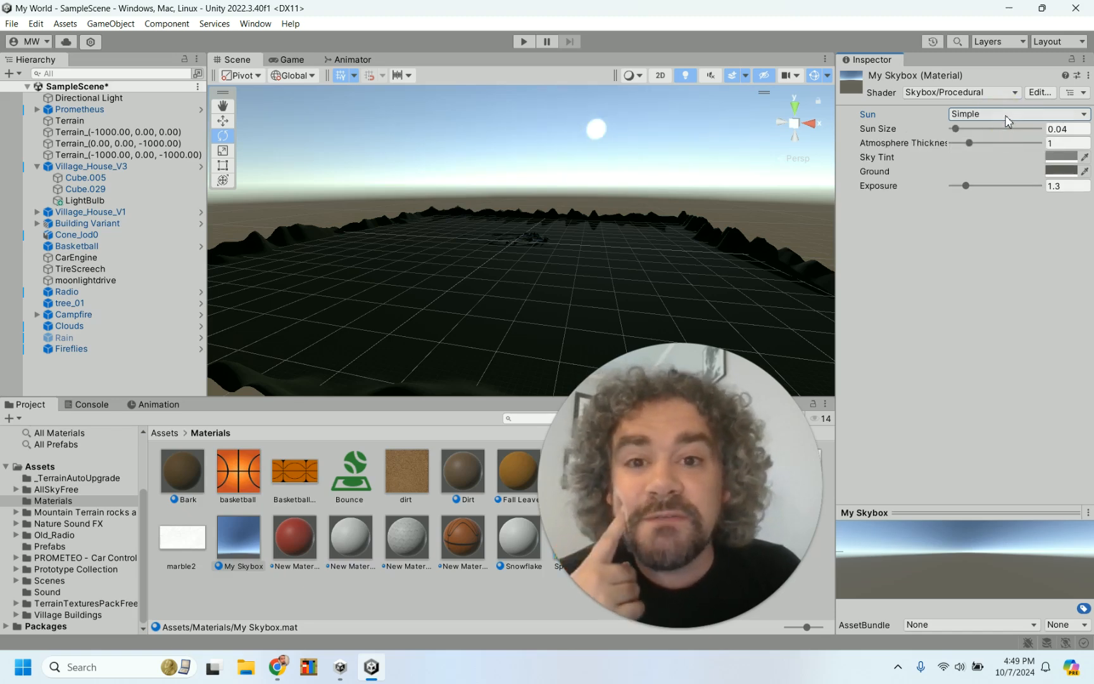
{"action": "left_click", "coordinate": [1008, 117]}
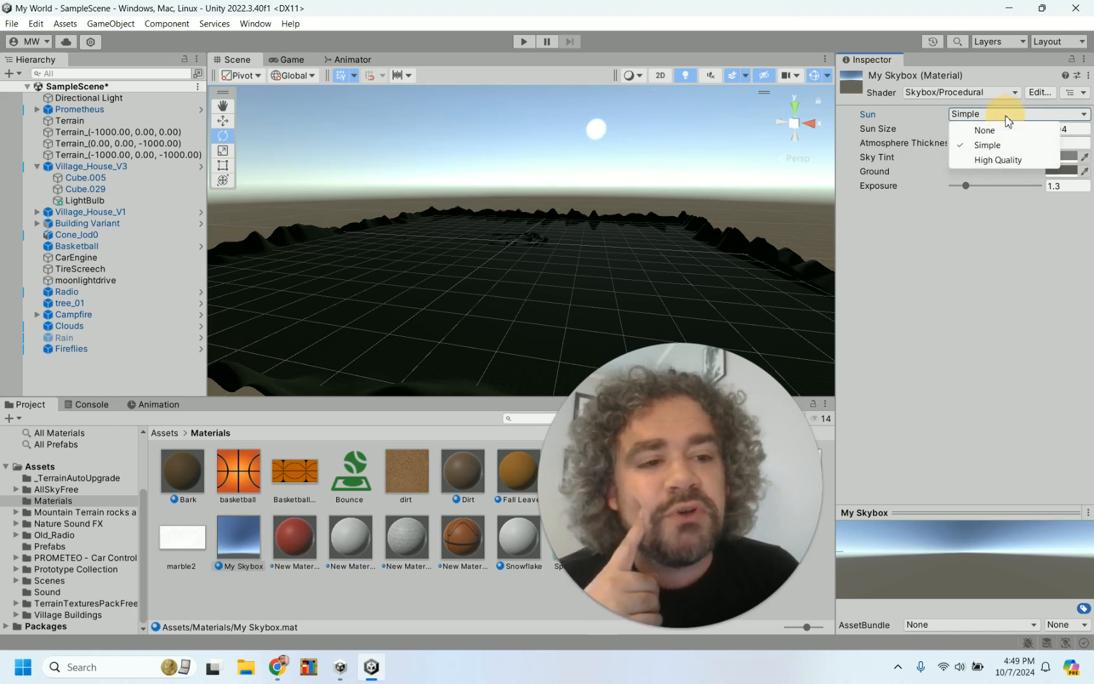
{"action": "left_click", "coordinate": [1009, 161]}
{"action": "left_click", "coordinate": [1011, 115]}
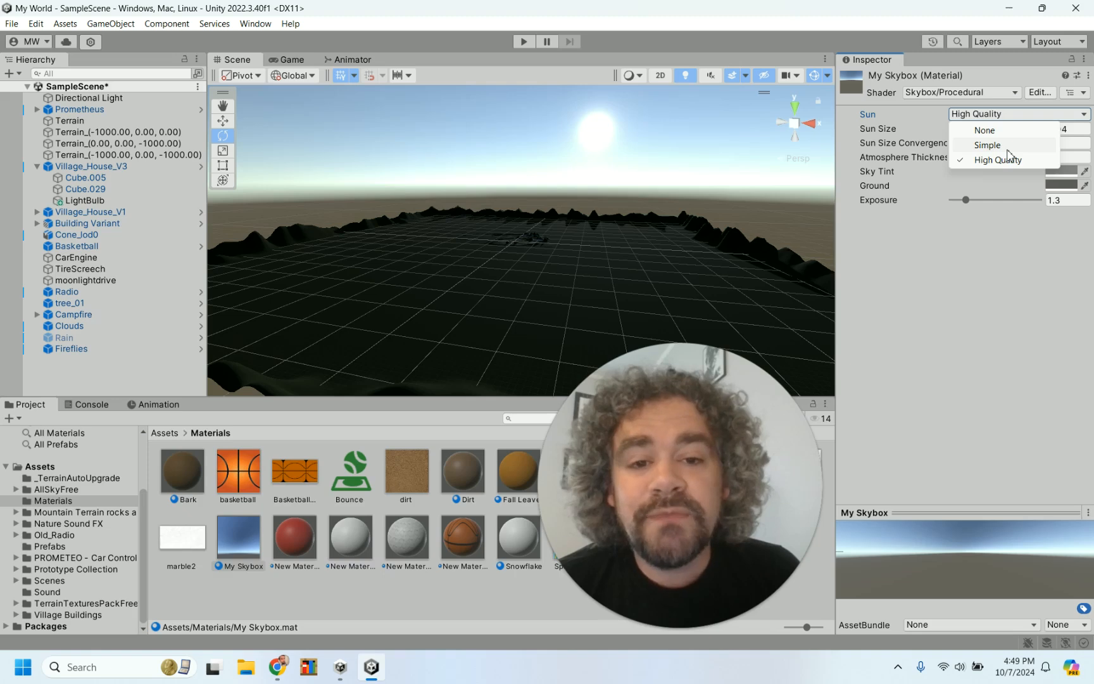
{"action": "left_click", "coordinate": [1006, 145]}
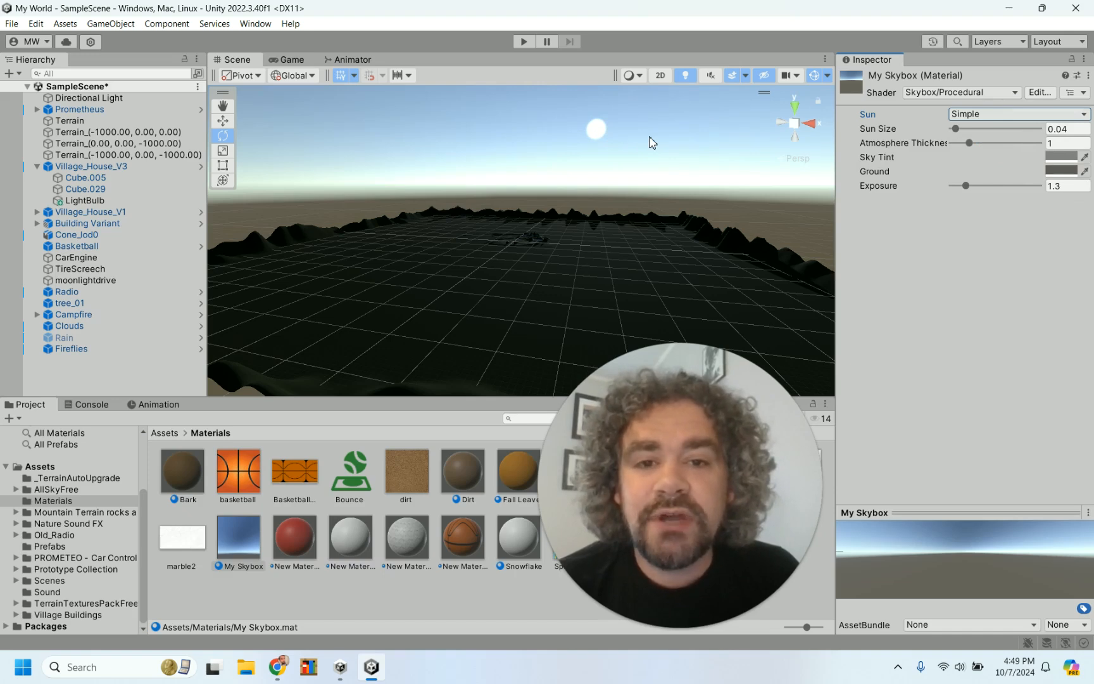
{"action": "left_click", "coordinate": [959, 114]}
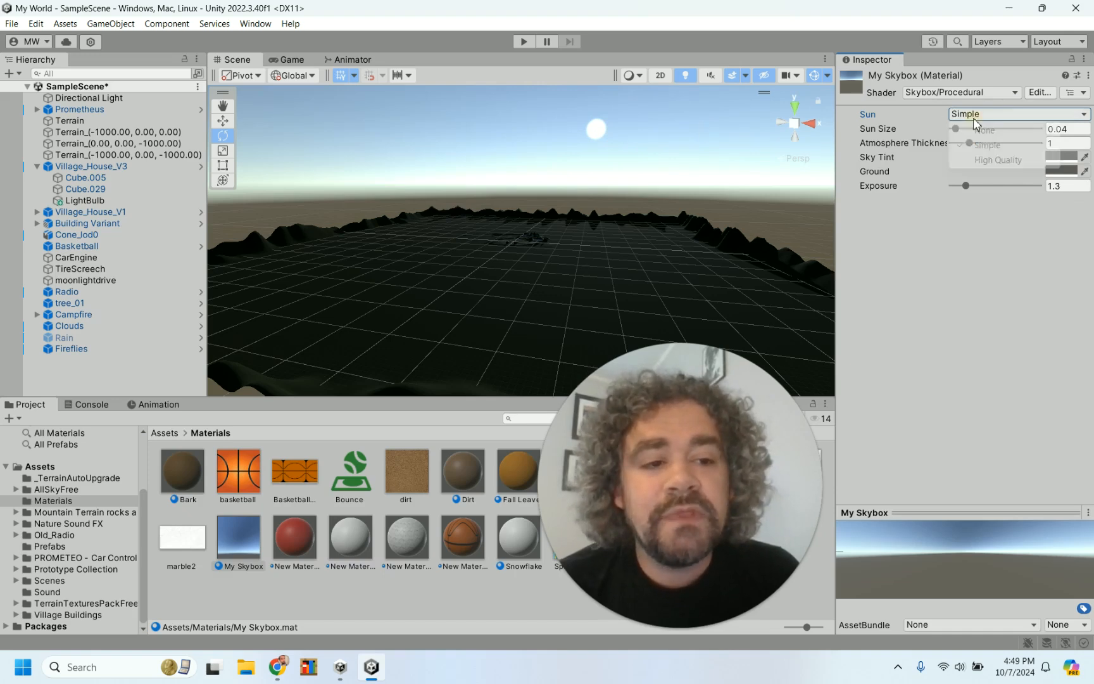
{"action": "left_click", "coordinate": [997, 161]}
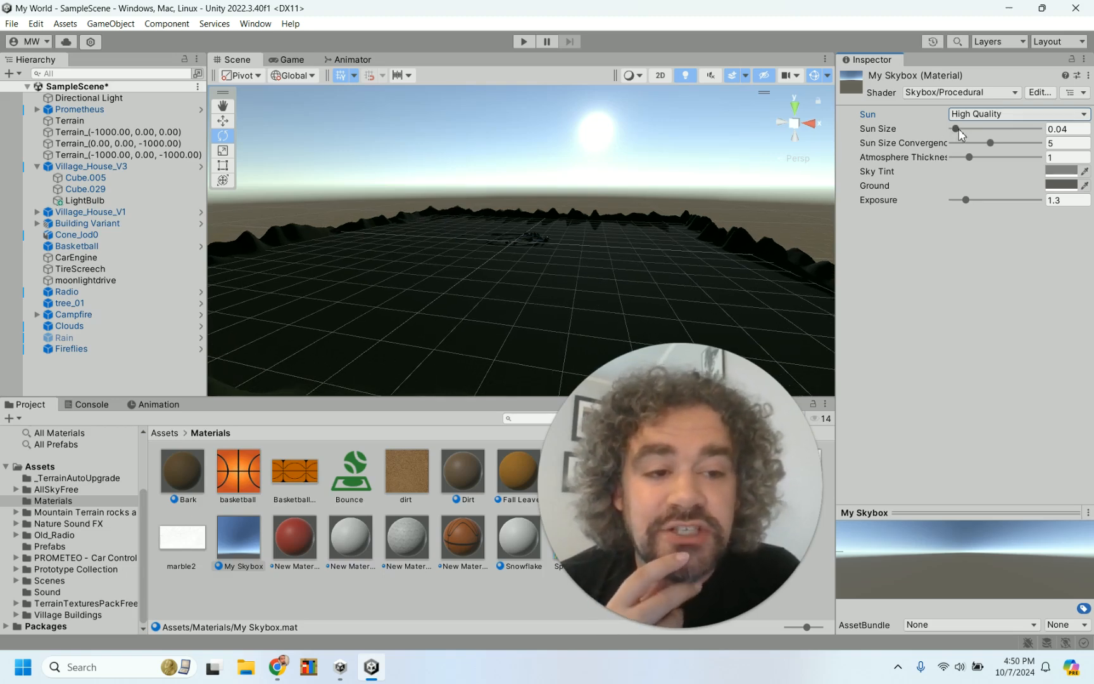
Try the Sun Size control and a Sun Size Convergence of 1 on My Skybox, and undo the convergence change
{"action": "mouse_move", "coordinate": [958, 129]}
{"action": "left_mouse_down"}
{"action": "mouse_move", "coordinate": [1032, 124]}
{"action": "mouse_move", "coordinate": [954, 138]}
{"action": "mouse_move", "coordinate": [982, 133]}
{"action": "mouse_move", "coordinate": [961, 131]}
{"action": "left_mouse_up"}
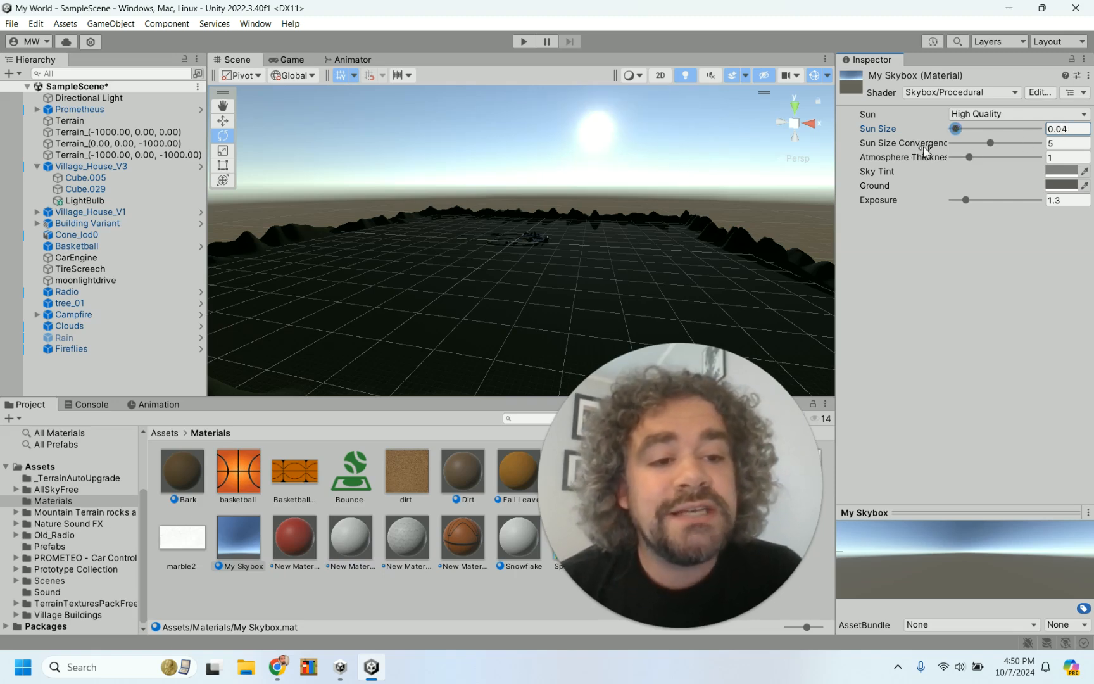
{"action": "left_click", "coordinate": [991, 143]}
{"action": "left_click_drag", "start_coordinate": [990, 146], "coordinate": [950, 146]}
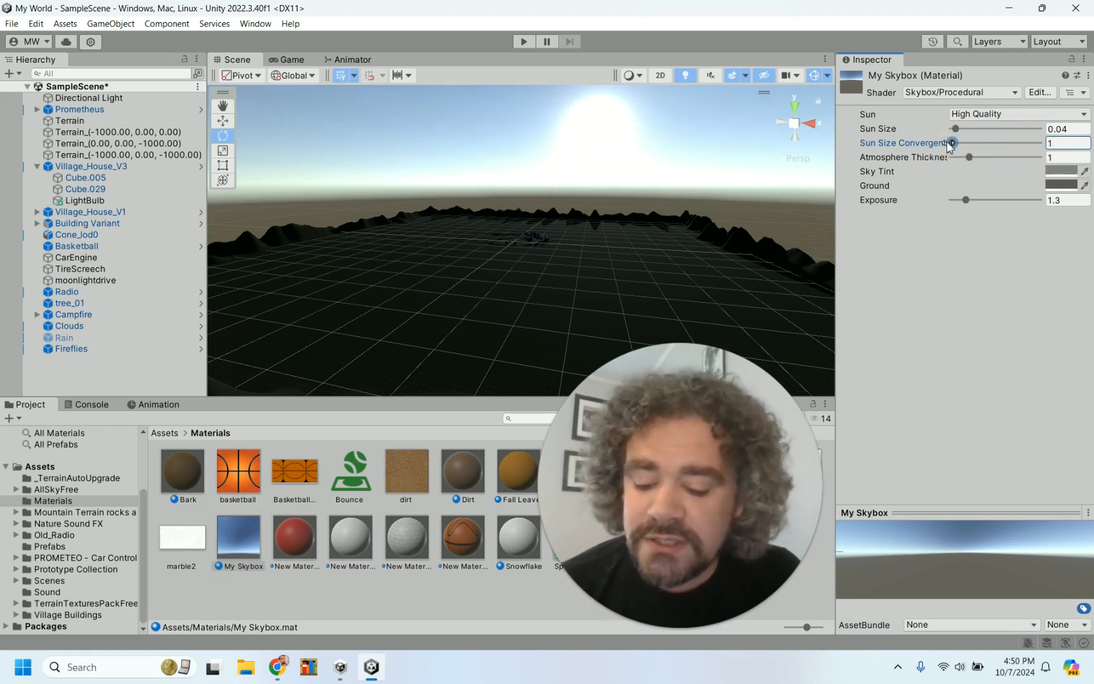
{"action": "key", "text": "ctrl+z"}
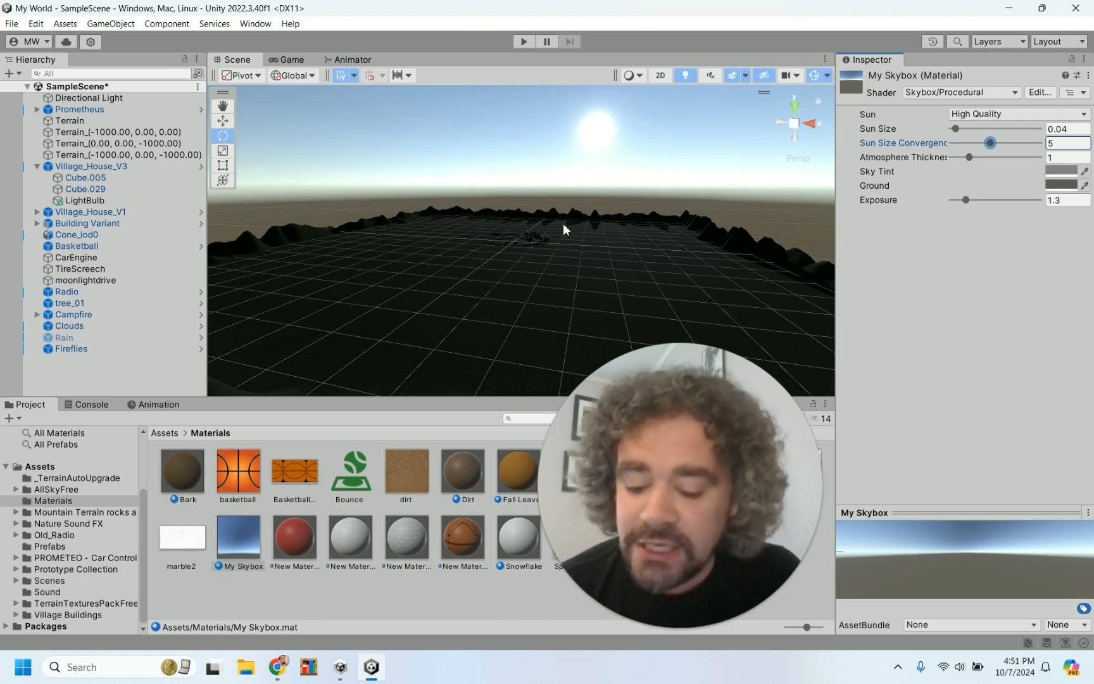
{"action": "mouse_move", "coordinate": [563, 223]}
{"action": "right_mouse_down"}
{"action": "mouse_move", "coordinate": [576, 196]}
{"action": "mouse_move", "coordinate": [561, 227]}
{"action": "right_mouse_up"}
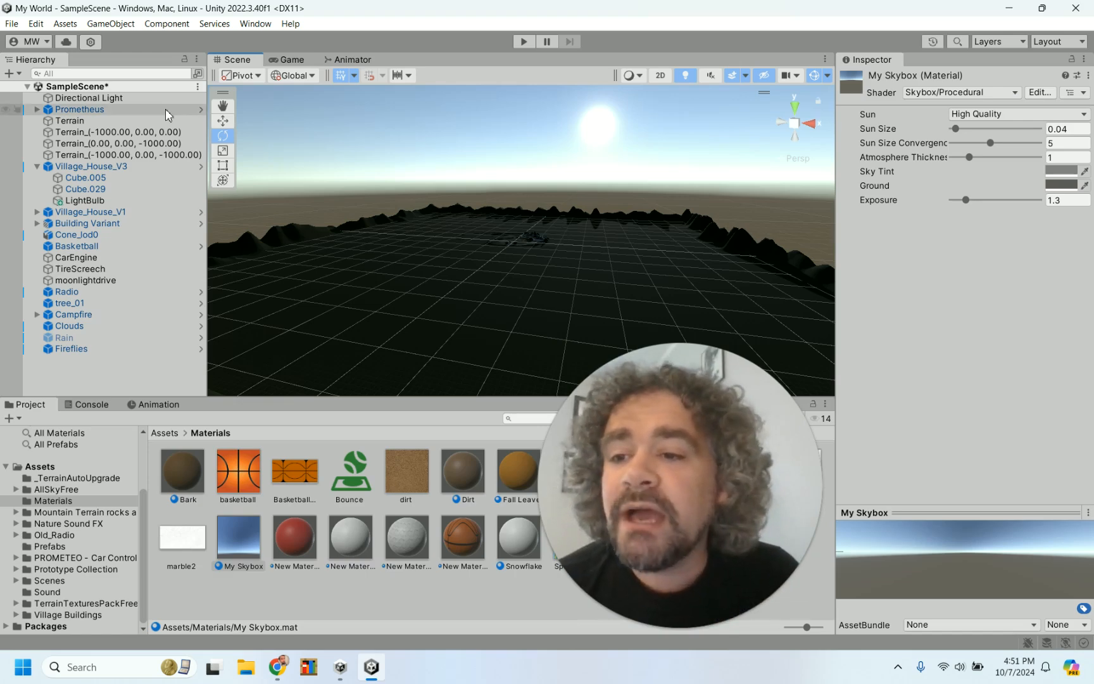
Rotate the Directional Light to about 12.5 degrees in X and -160.8 in Y to reposition the sun in the sky
{"action": "left_click", "coordinate": [111, 100]}
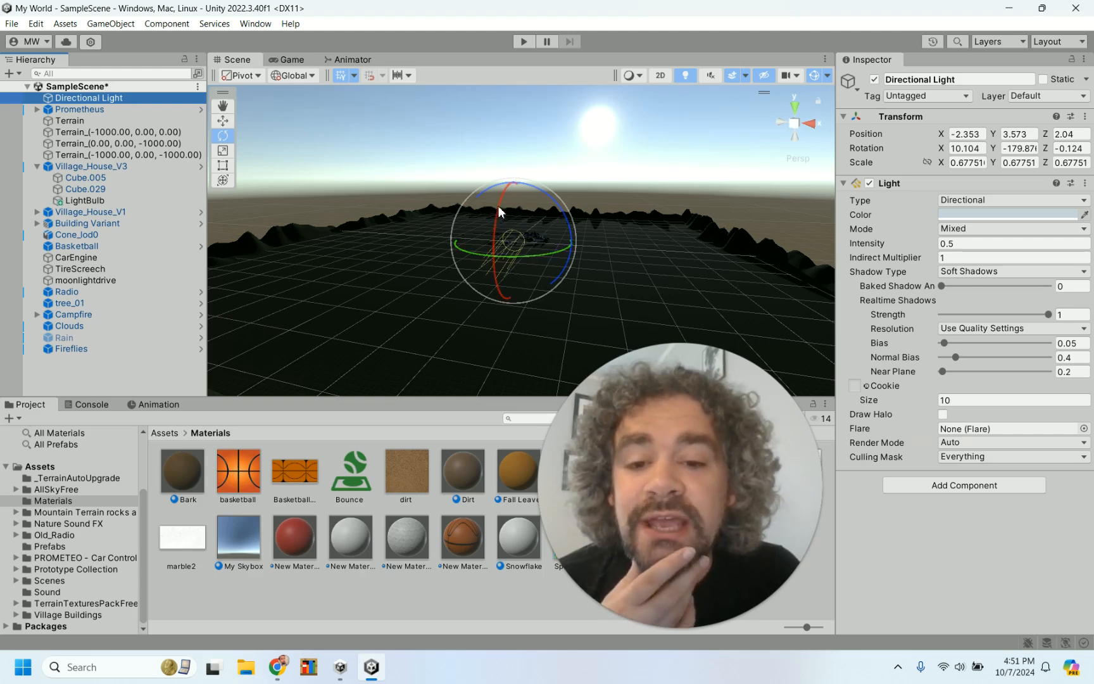
{"action": "mouse_move", "coordinate": [499, 211]}
{"action": "left_mouse_down"}
{"action": "mouse_move", "coordinate": [499, 189]}
{"action": "mouse_move", "coordinate": [498, 225]}
{"action": "mouse_move", "coordinate": [498, 198]}
{"action": "mouse_move", "coordinate": [488, 224]}
{"action": "mouse_move", "coordinate": [492, 206]}
{"action": "left_mouse_up"}
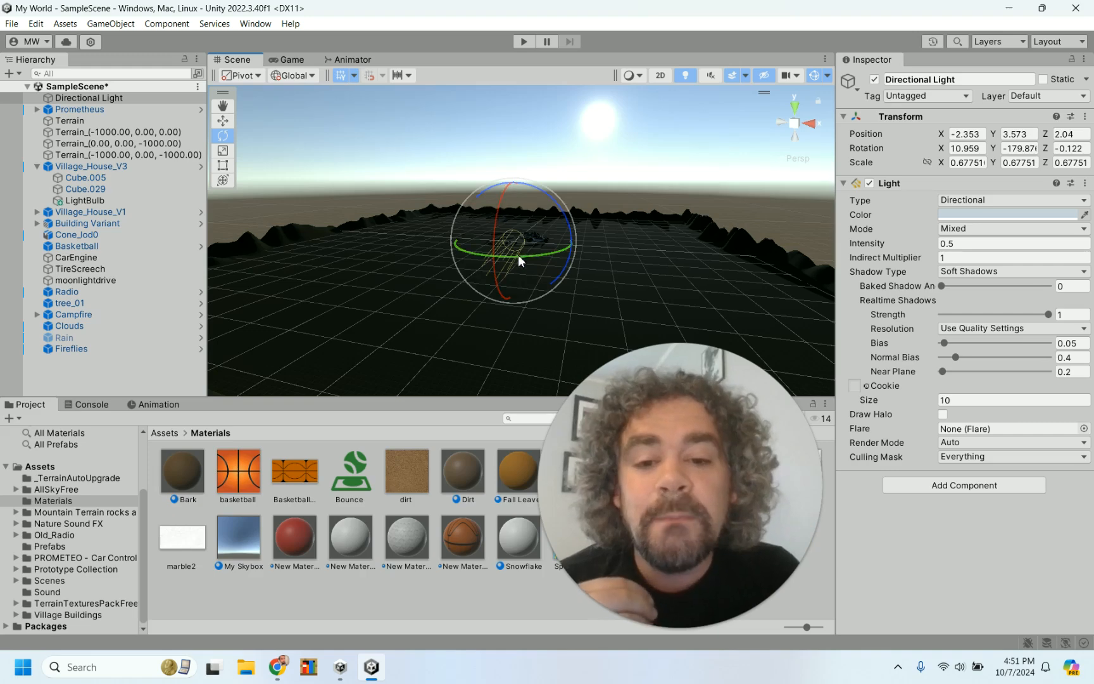
{"action": "left_click_drag", "start_coordinate": [522, 255], "coordinate": [478, 251]}
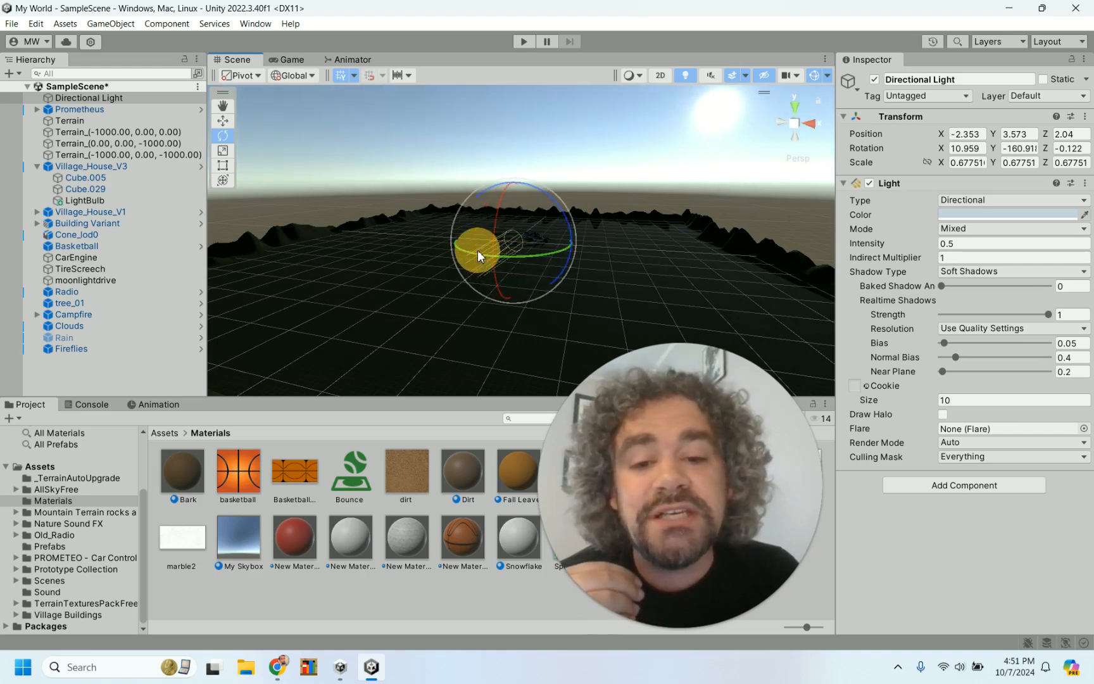
{"action": "scroll", "coordinate": [524, 223], "scroll_direction": "down", "scroll_amount": 5}
{"action": "mouse_move", "coordinate": [503, 207]}
{"action": "left_mouse_down"}
{"action": "mouse_move", "coordinate": [506, 217]}
{"action": "mouse_move", "coordinate": [519, 138]}
{"action": "mouse_move", "coordinate": [501, 222]}
{"action": "mouse_move", "coordinate": [509, 211]}
{"action": "left_mouse_up"}
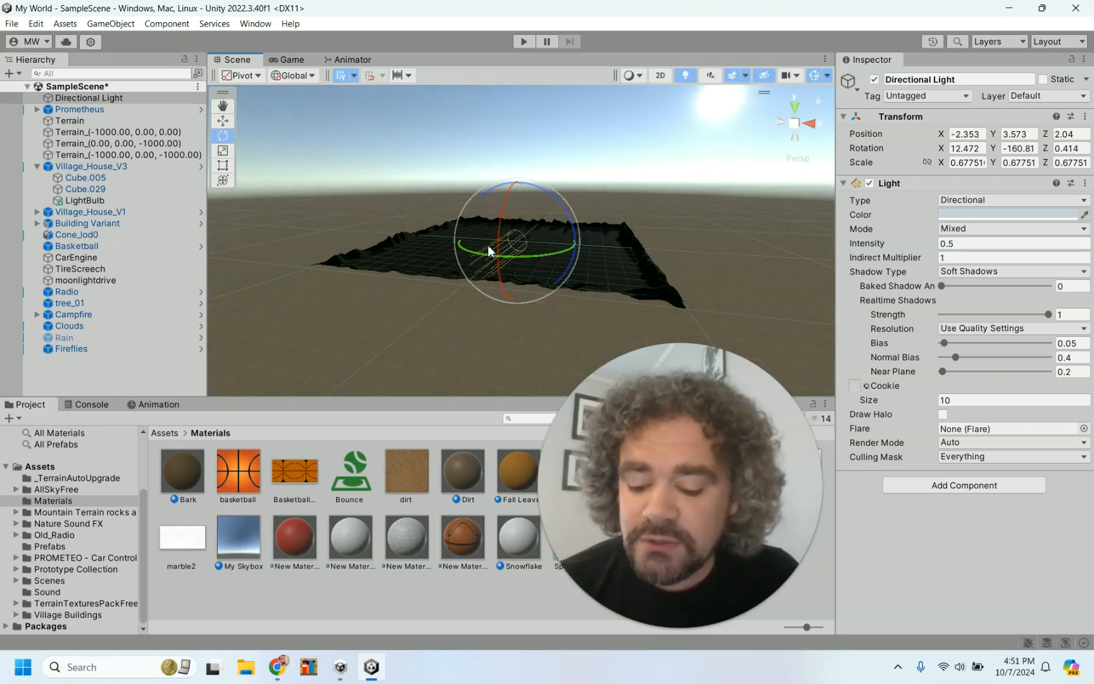
{"action": "left_click_drag", "start_coordinate": [437, 241], "coordinate": [533, 229], "text": "alt"}
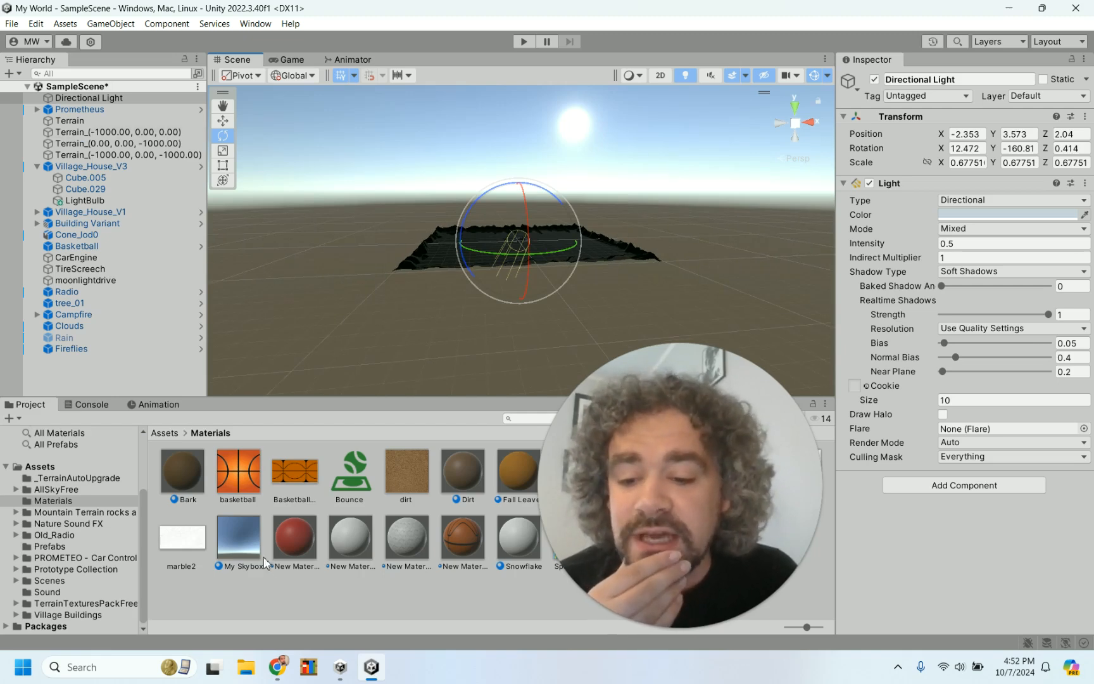
Try Atmosphere Thickness values of 0, 0.51, 2.25 and 5 on the My Skybox material, and set it back to 1
{"action": "left_click", "coordinate": [238, 536]}
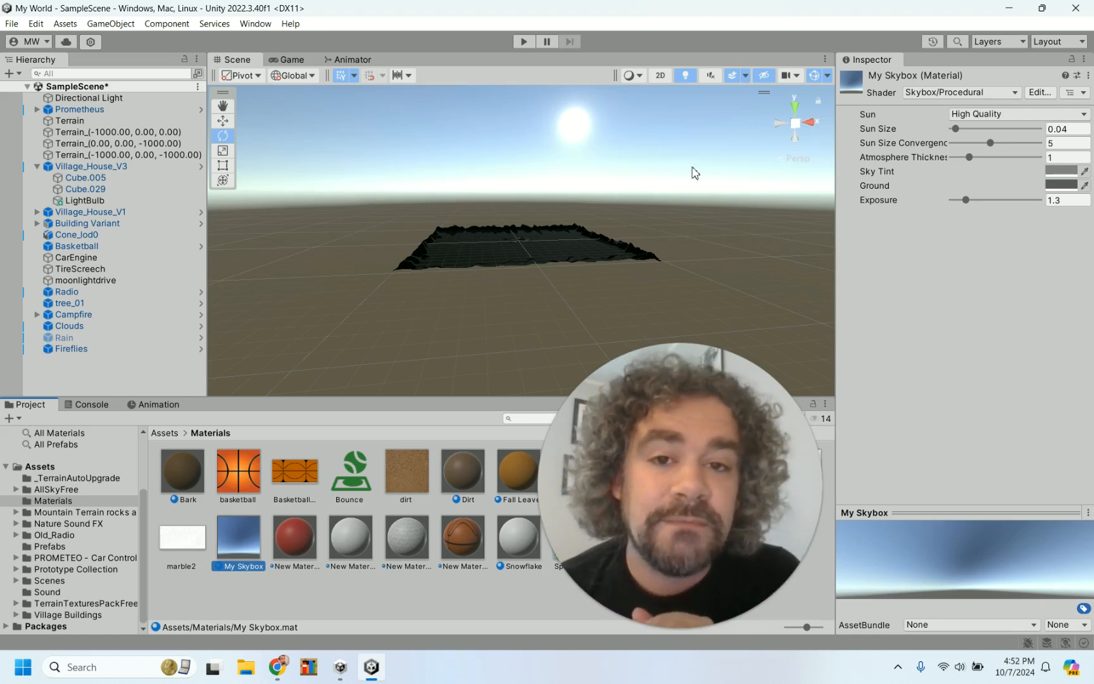
{"action": "left_click", "coordinate": [968, 157]}
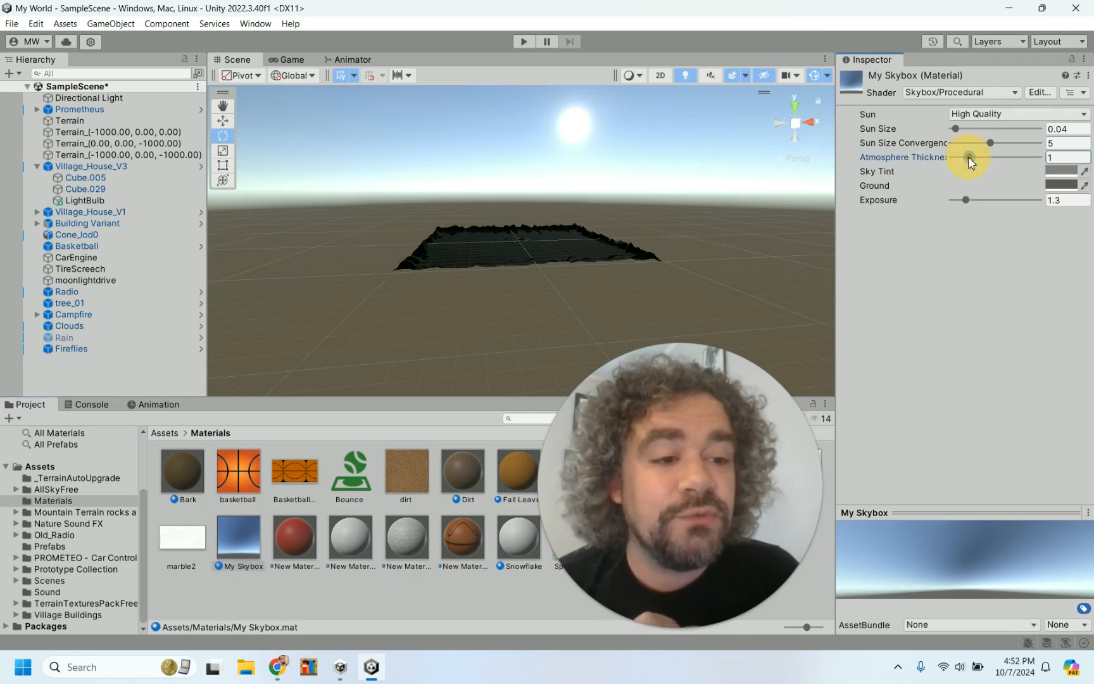
{"action": "left_click_drag", "start_coordinate": [968, 156], "coordinate": [954, 158]}
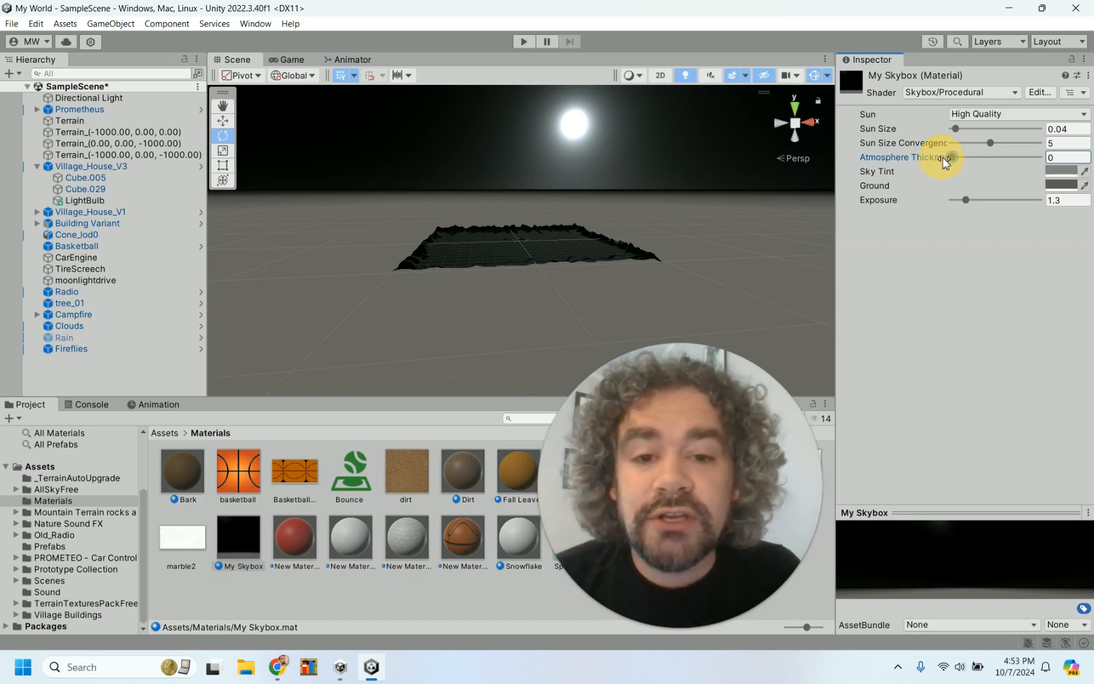
{"action": "left_click_drag", "start_coordinate": [951, 159], "coordinate": [961, 158]}
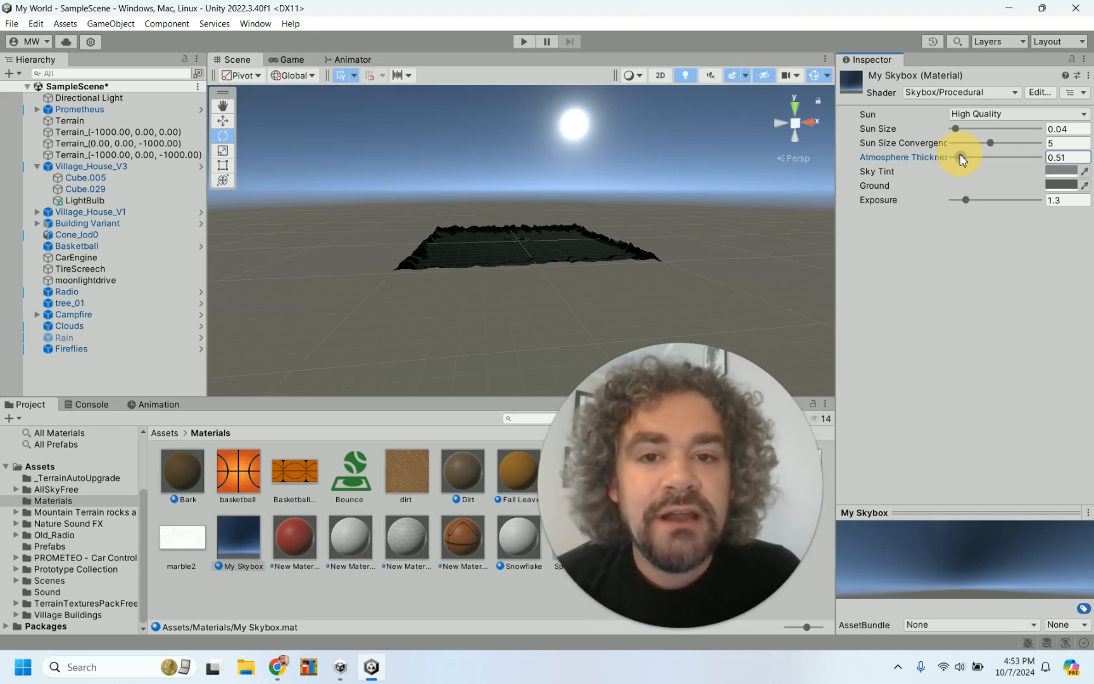
{"action": "left_click_drag", "start_coordinate": [960, 159], "coordinate": [989, 144]}
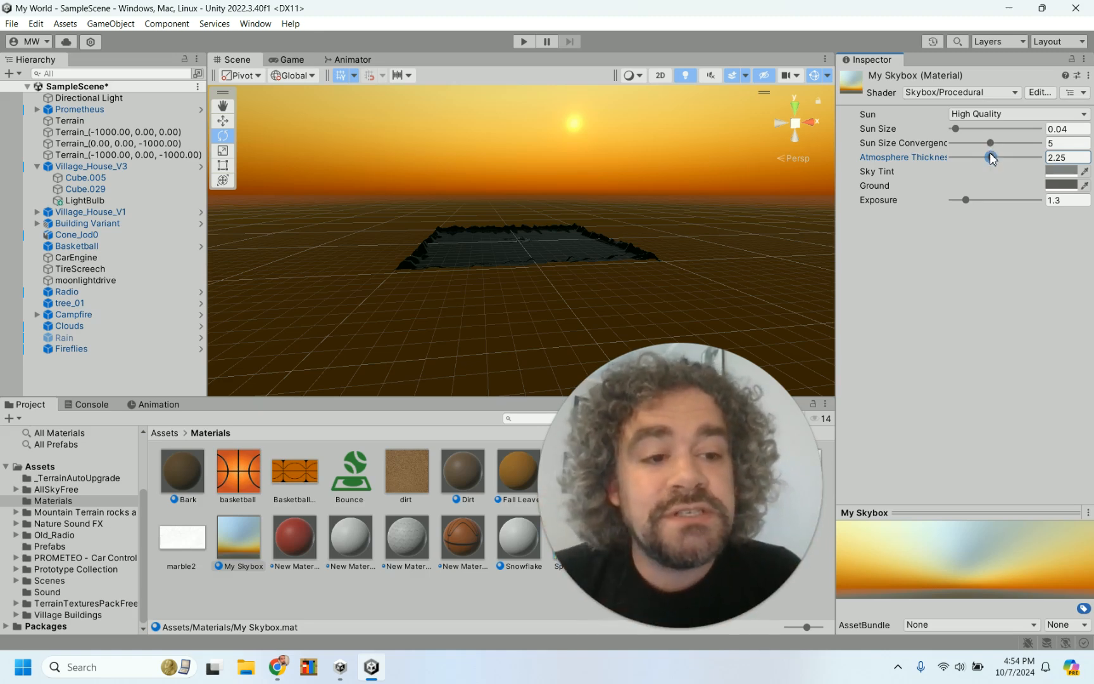
{"action": "left_click_drag", "start_coordinate": [990, 154], "coordinate": [1046, 149]}
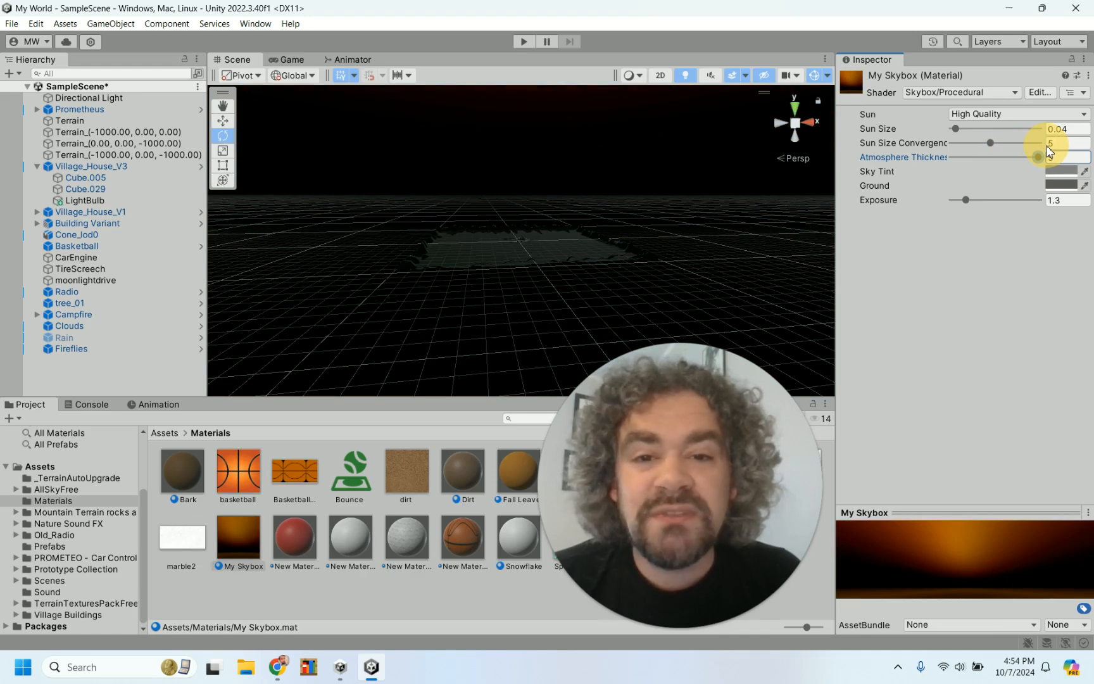
{"action": "left_click_drag", "start_coordinate": [1042, 147], "coordinate": [973, 159]}
{"action": "left_click", "coordinate": [1056, 158]}
{"action": "type", "text": "1"}
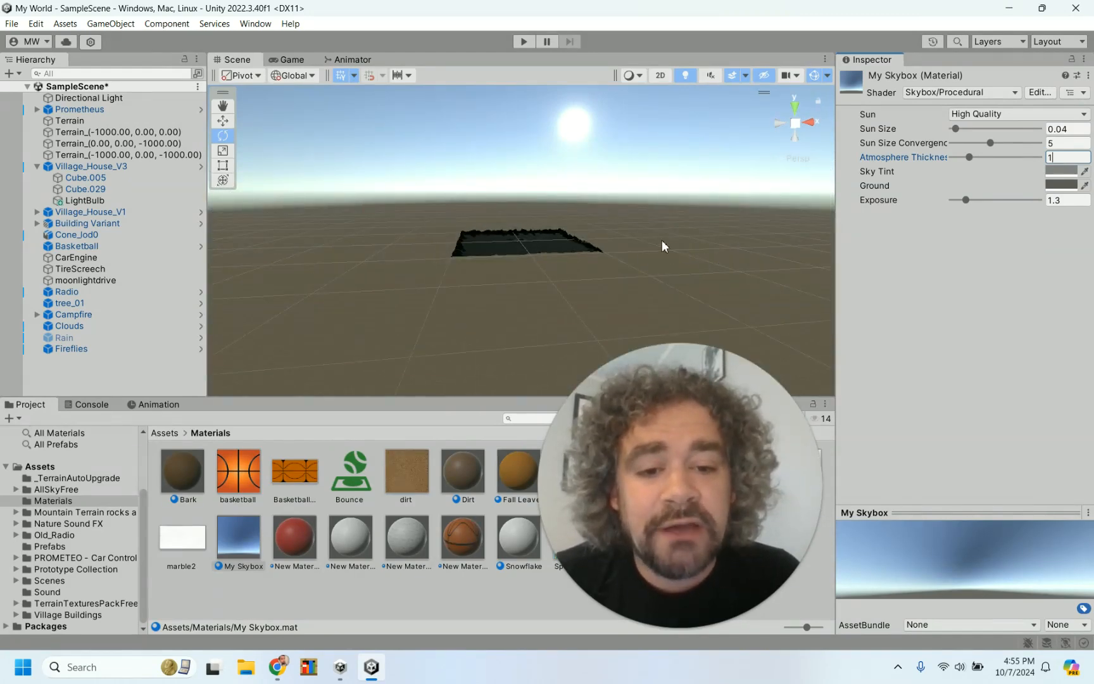
Try a bright orange Ground color (FF4900) on My Skybox, inspect the terrain's horizon, and undo the color change
{"action": "left_click", "coordinate": [1060, 184]}
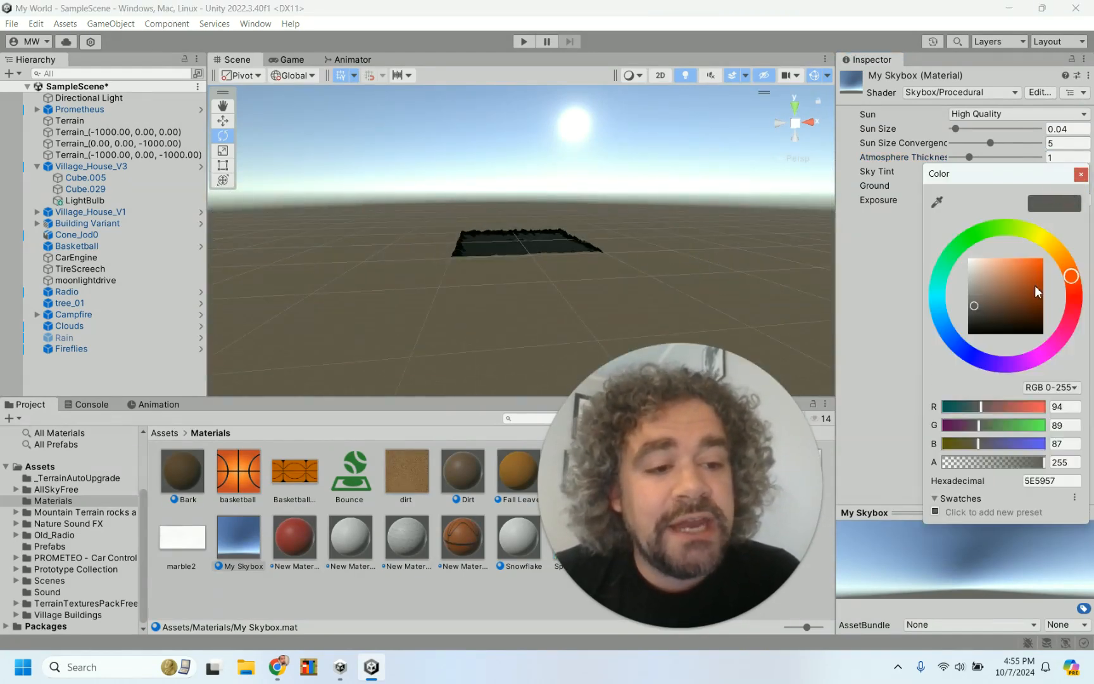
{"action": "left_click_drag", "start_coordinate": [1044, 278], "coordinate": [1058, 255]}
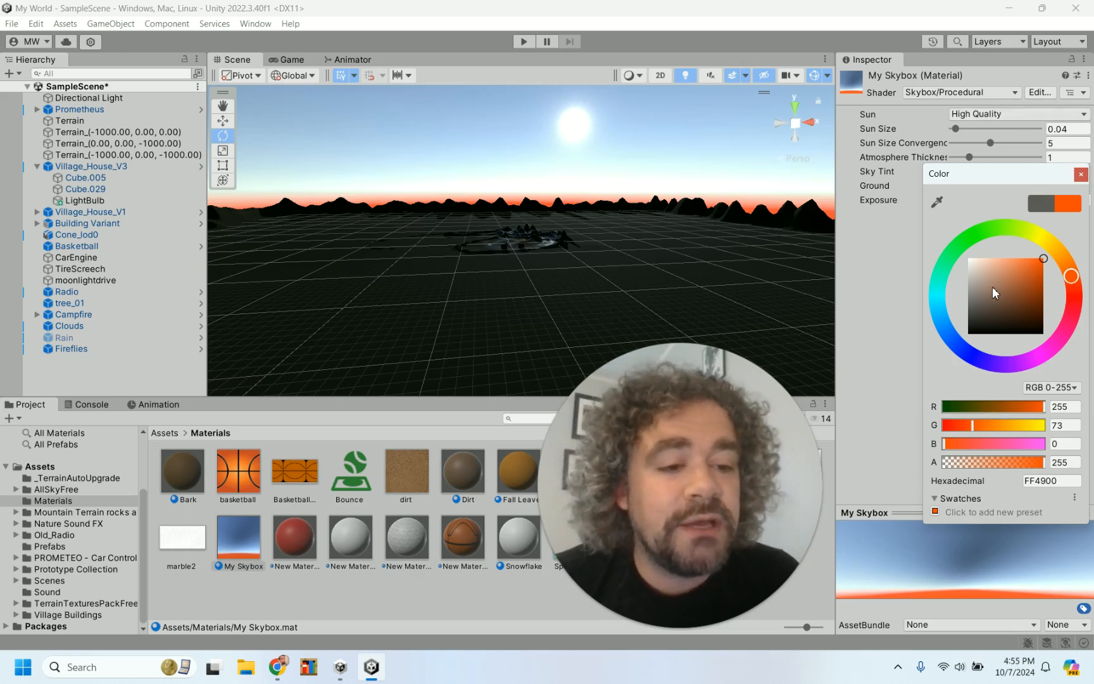
{"action": "left_click", "coordinate": [1081, 175]}
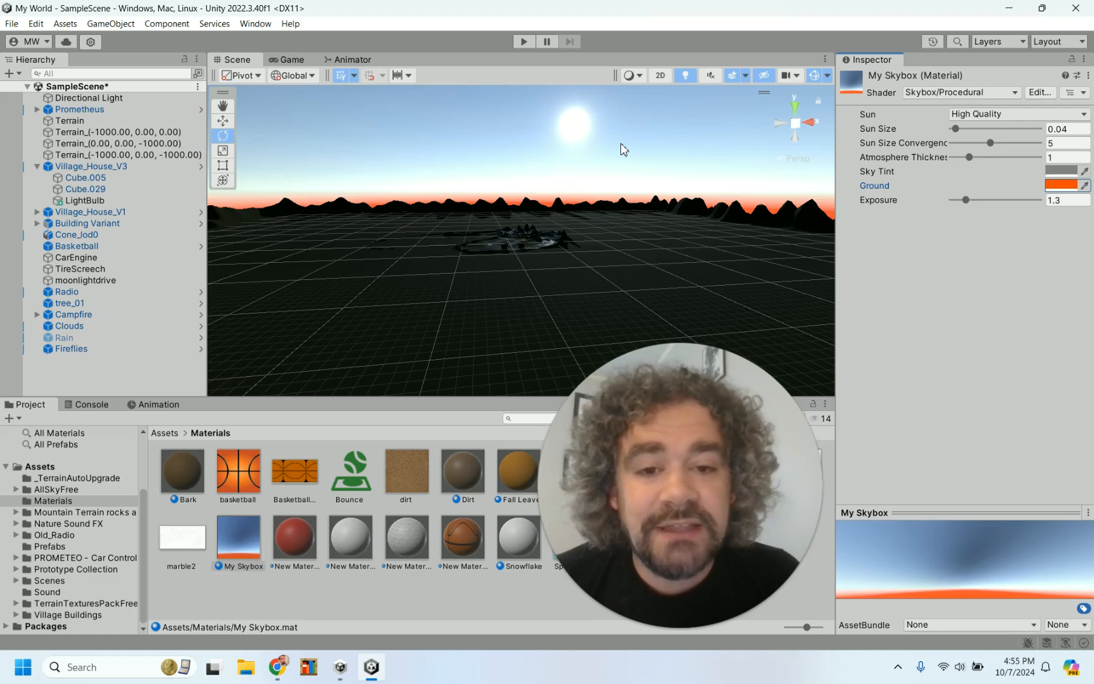
{"action": "scroll", "coordinate": [624, 149], "scroll_direction": "up", "scroll_amount": 5}
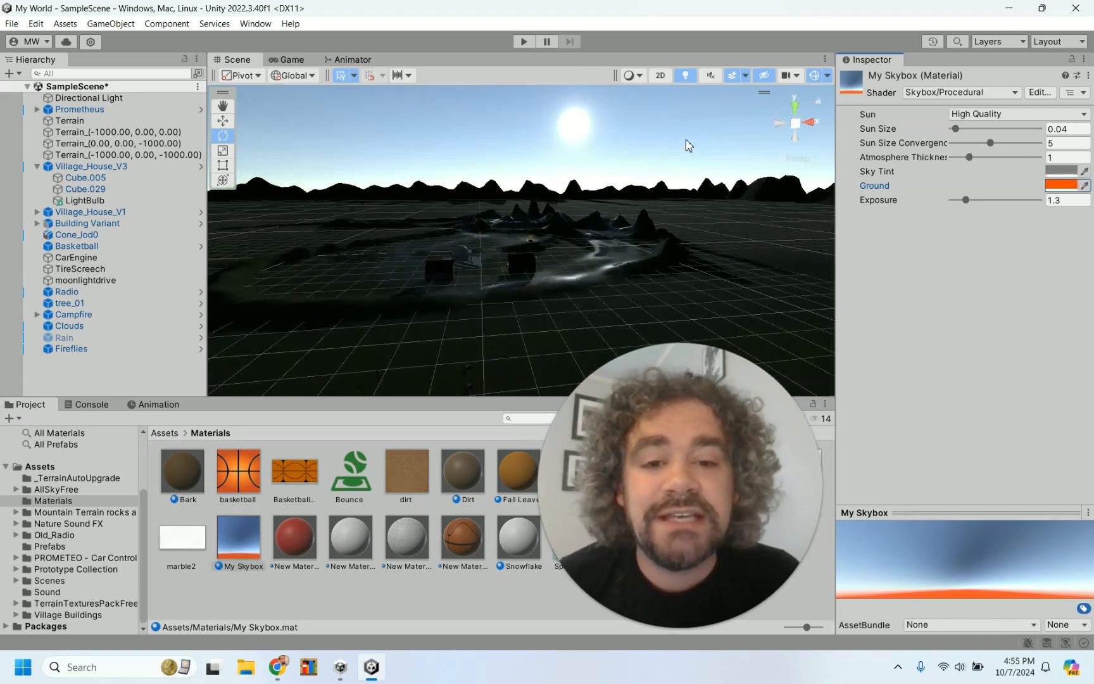
{"action": "scroll", "coordinate": [523, 169], "scroll_direction": "down", "scroll_amount": 5}
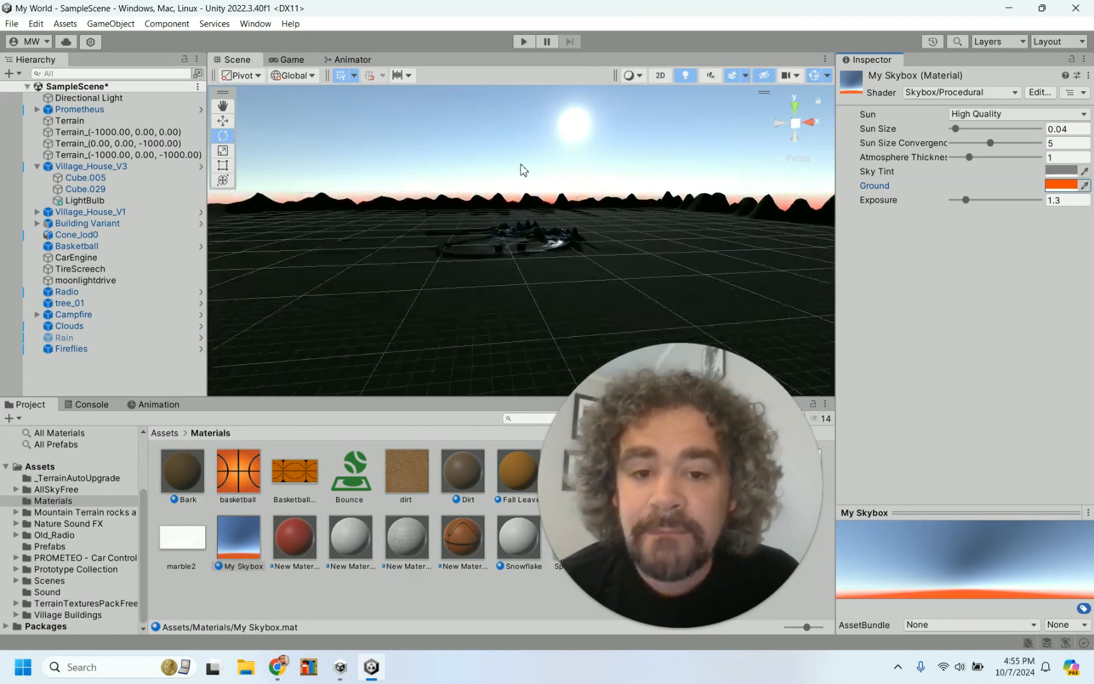
{"action": "scroll", "coordinate": [522, 170], "scroll_direction": "down", "scroll_amount": 5}
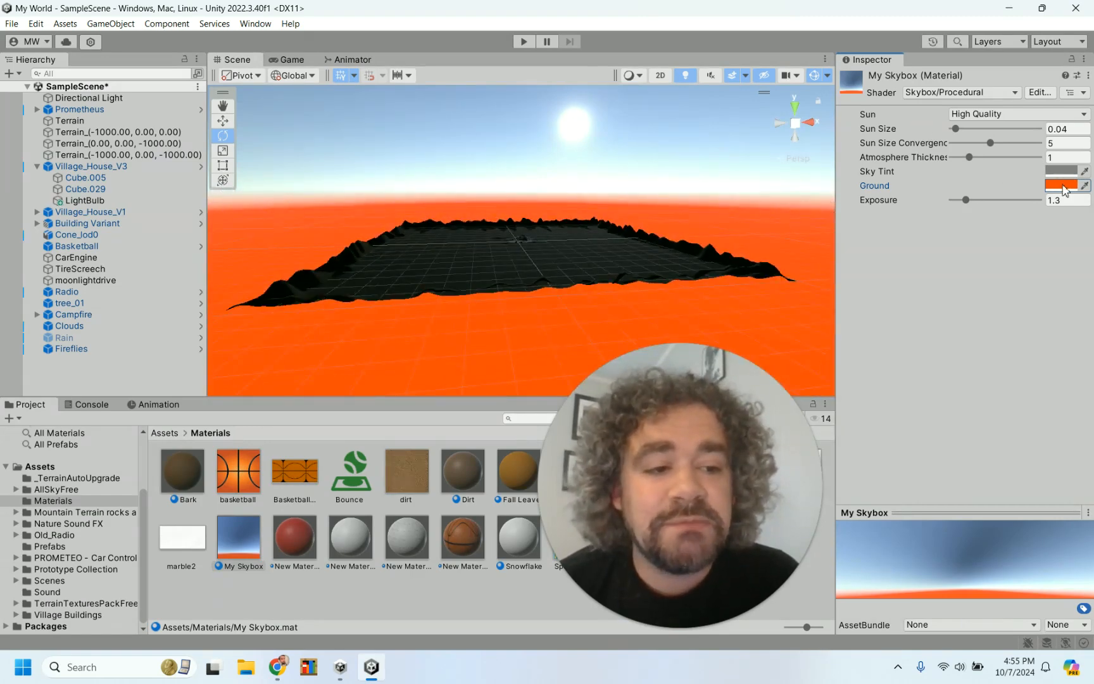
{"action": "key", "text": "ctrl+z"}
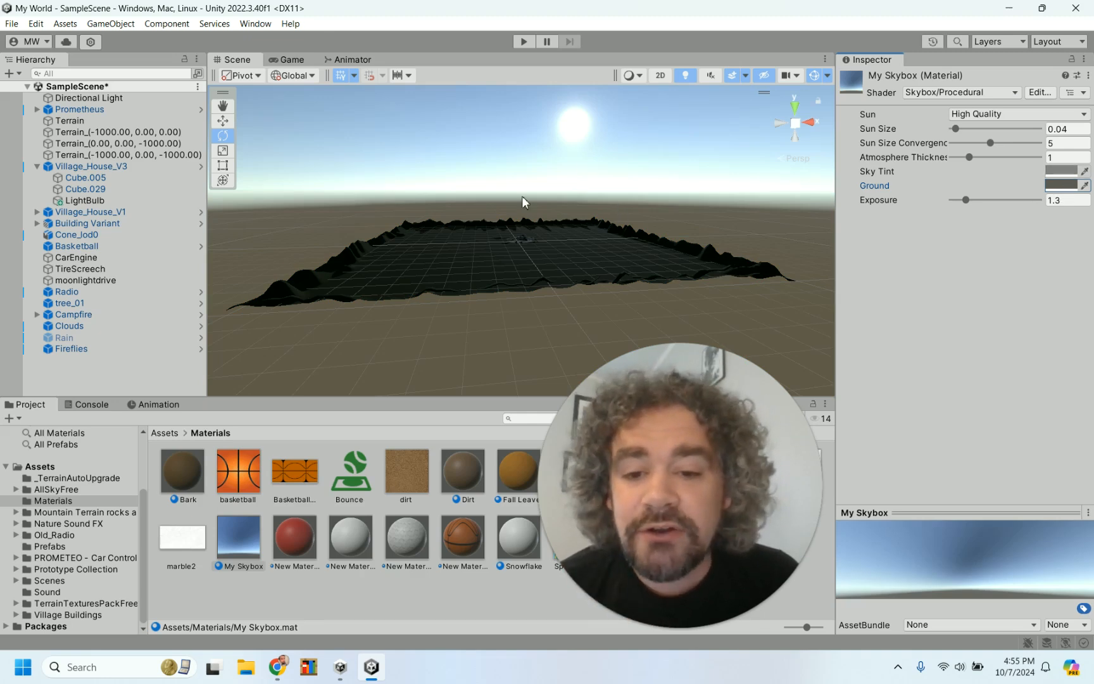
Rotate the Directional Light to about 14.4 degrees in X to raise the sun slightly
{"action": "left_click", "coordinate": [97, 100]}
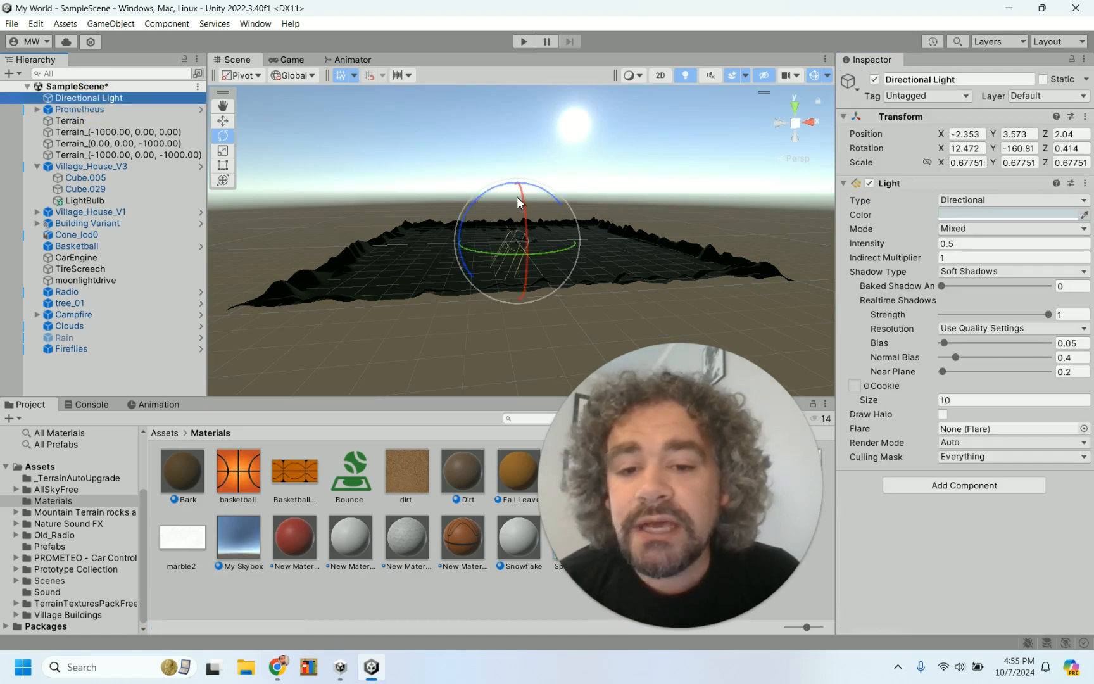
{"action": "mouse_move", "coordinate": [520, 195]}
{"action": "left_mouse_down"}
{"action": "mouse_move", "coordinate": [533, 254]}
{"action": "mouse_move", "coordinate": [528, 428]}
{"action": "mouse_move", "coordinate": [534, 296]}
{"action": "mouse_move", "coordinate": [522, 187]}
{"action": "left_mouse_up"}
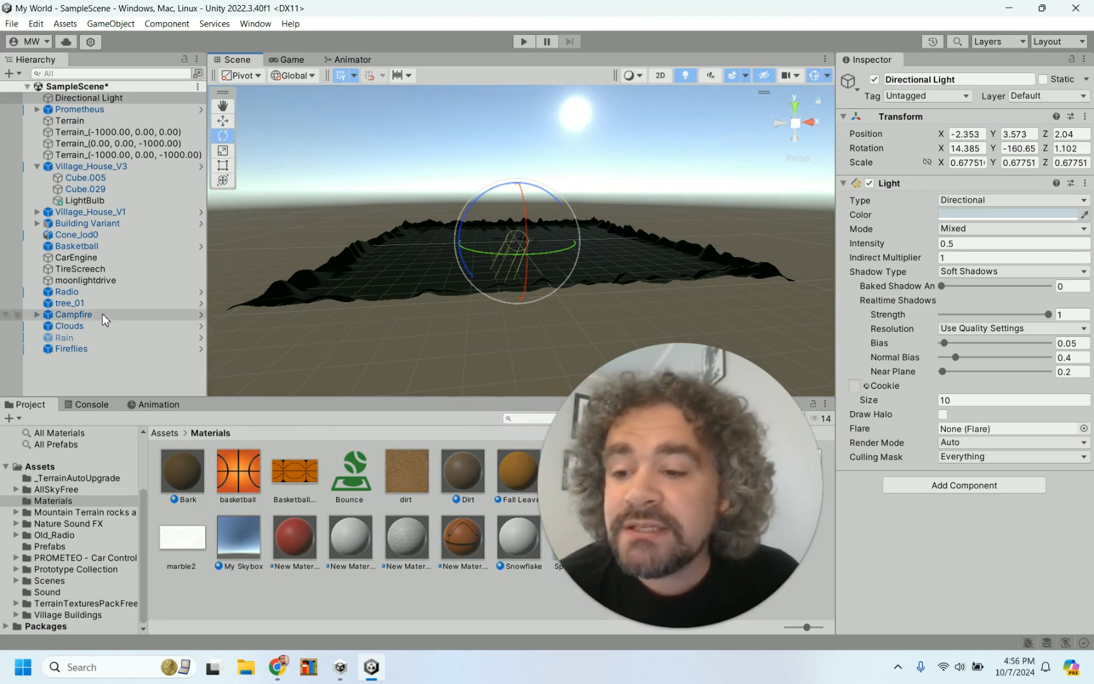
Try a green Sky Tint on the My Skybox material, deepening it to 29980D
{"action": "left_click", "coordinate": [255, 539]}
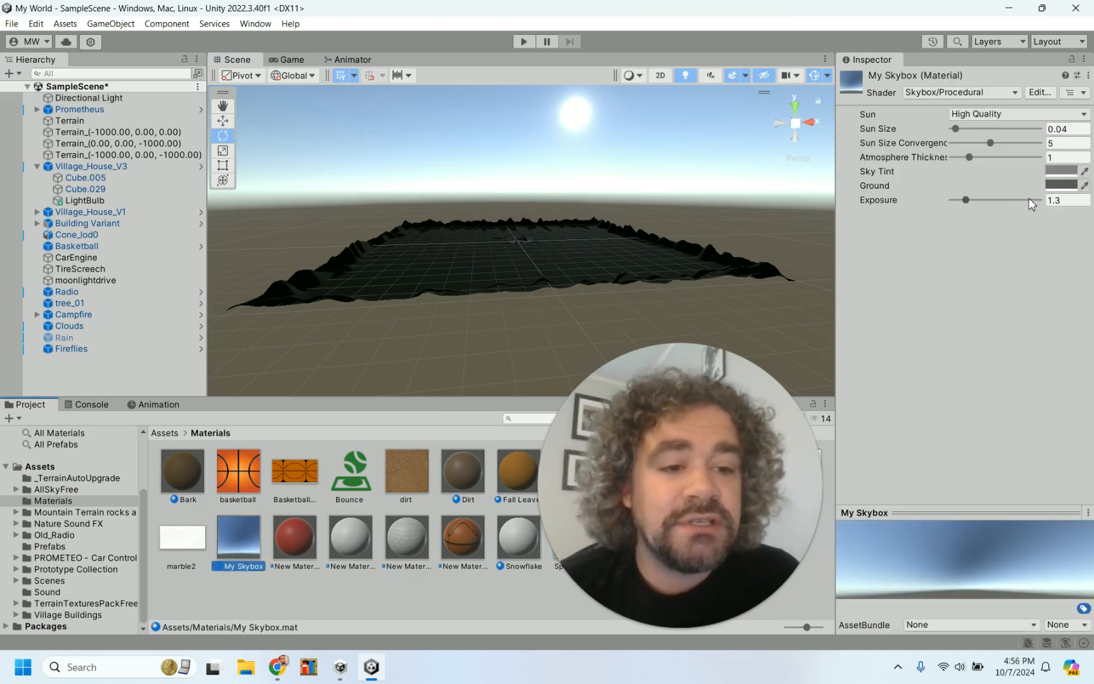
{"action": "left_click", "coordinate": [1058, 171]}
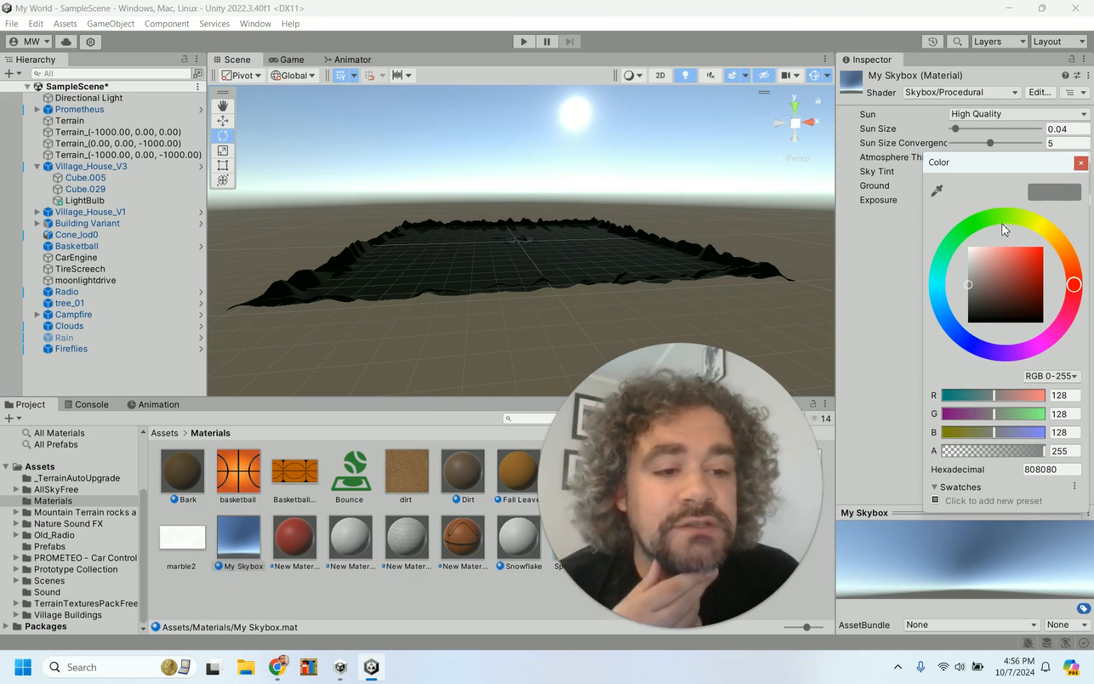
{"action": "left_click", "coordinate": [985, 219]}
{"action": "left_click_drag", "start_coordinate": [991, 271], "coordinate": [1022, 281]}
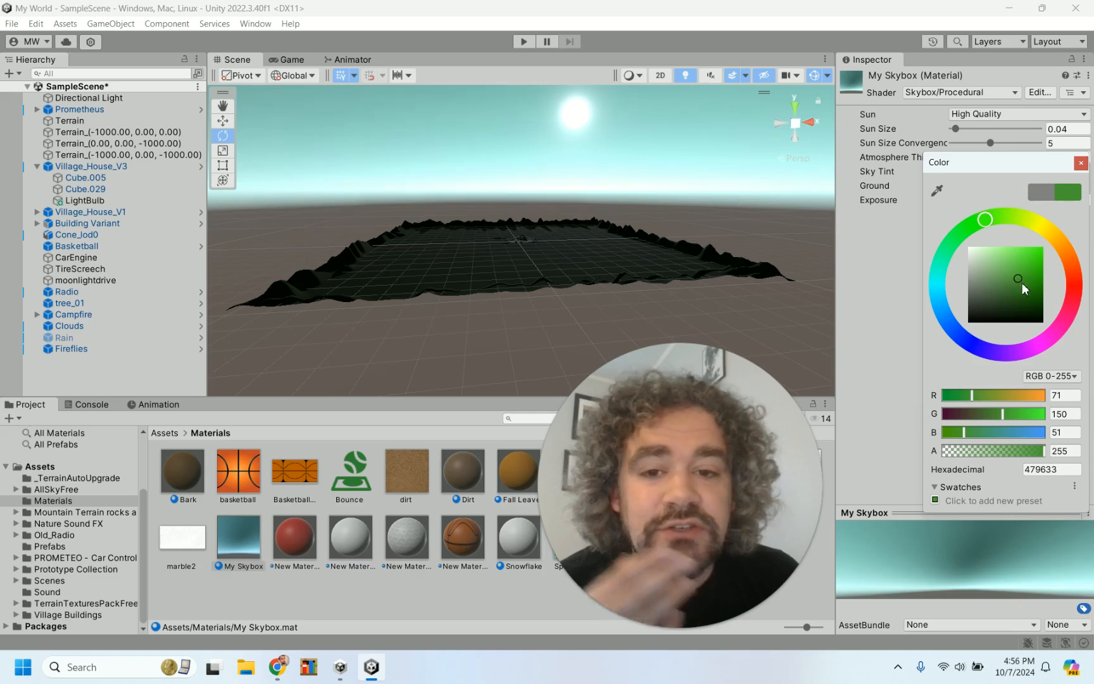
{"action": "left_click", "coordinate": [1036, 278]}
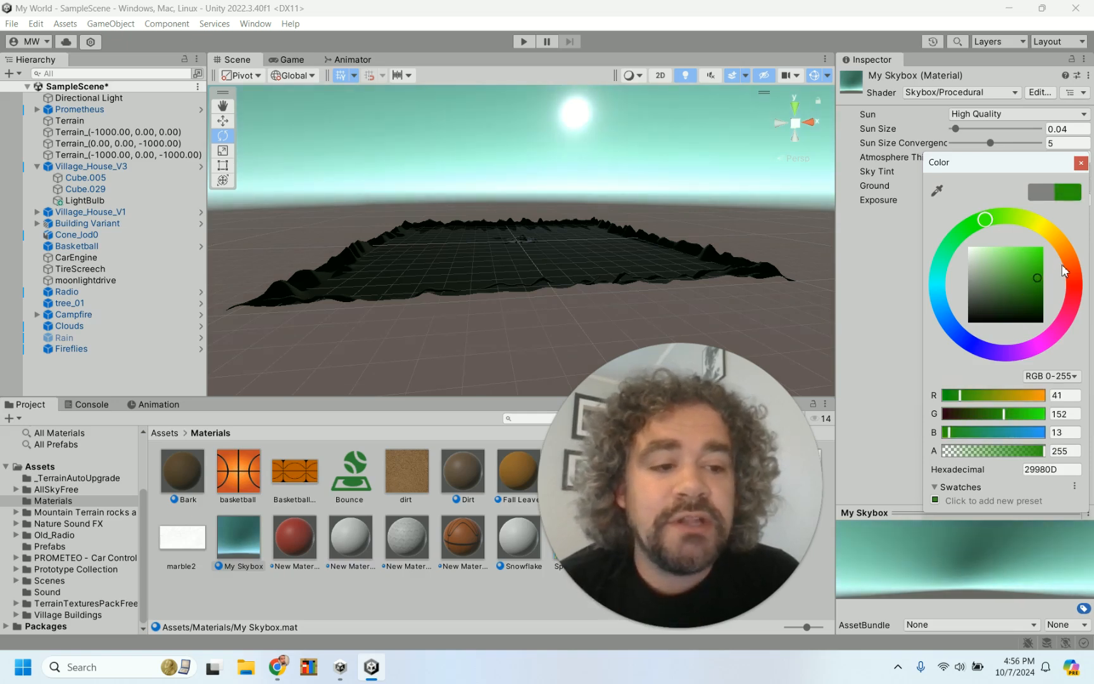
Try orange and red Sky Tint shades on My Skybox, including DF4614 and E54737, ending on D12D1C
{"action": "left_click_drag", "start_coordinate": [1069, 264], "coordinate": [1079, 286]}
{"action": "left_click", "coordinate": [1036, 256]}
{"action": "left_click", "coordinate": [1069, 267]}
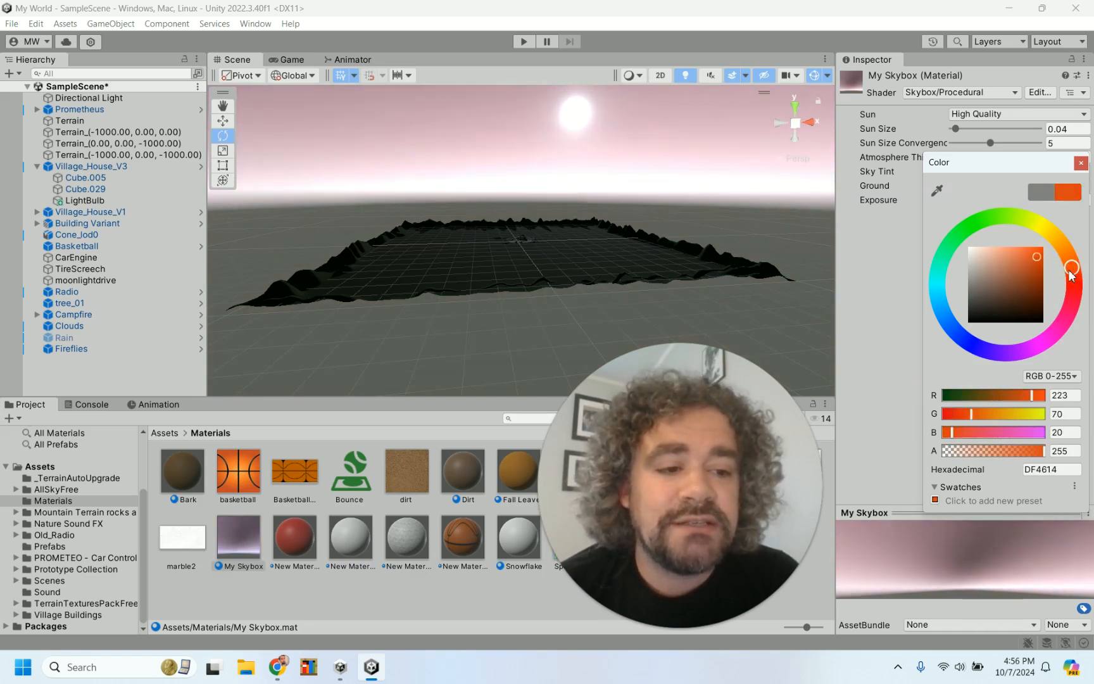
{"action": "left_click", "coordinate": [1073, 279]}
{"action": "left_click_drag", "start_coordinate": [1029, 267], "coordinate": [1026, 255]}
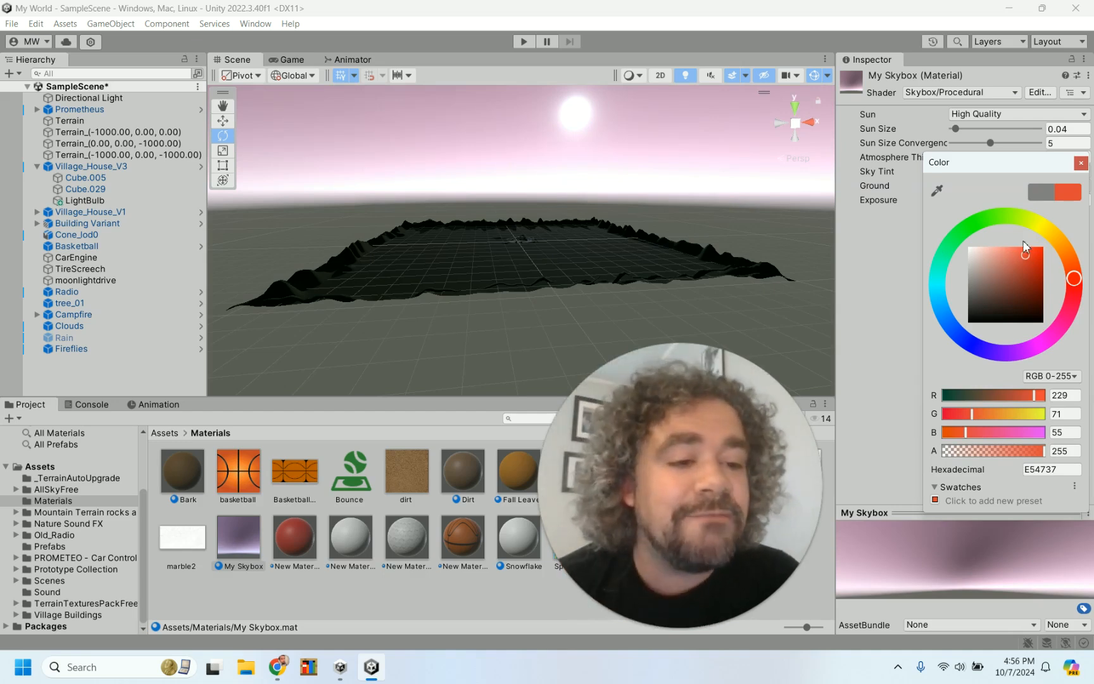
{"action": "left_click", "coordinate": [1033, 261]}
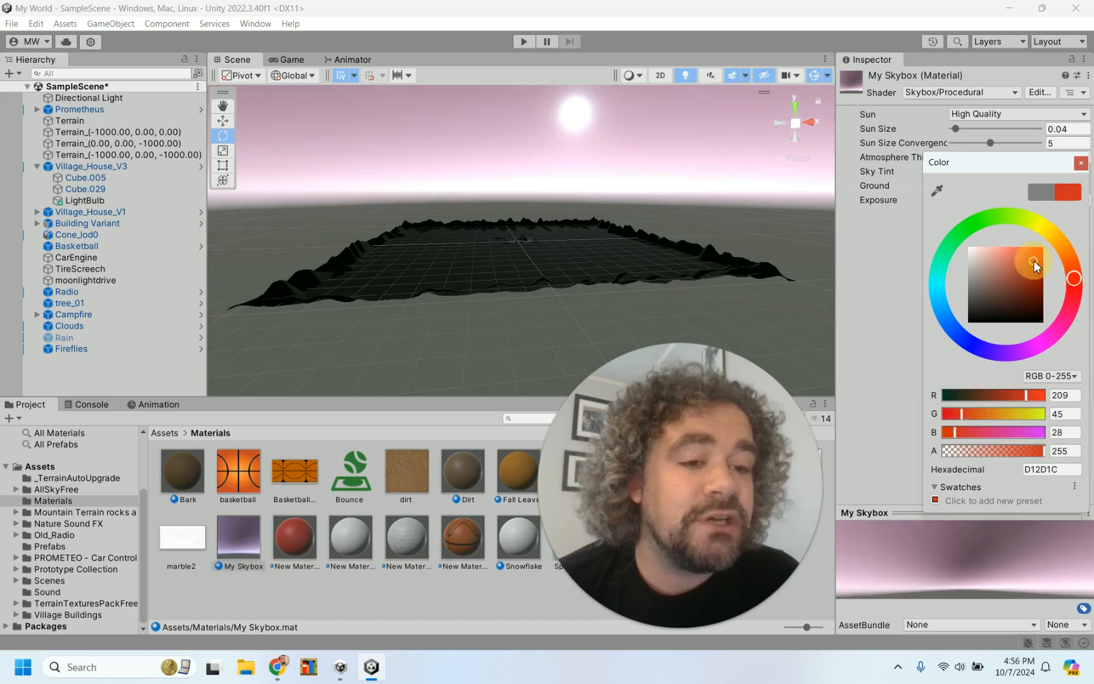
Try green-teal, yellow-green, turquoise and violet-blue (521CD1) Sky Tints on My Skybox, and undo the tint change
{"action": "left_click", "coordinate": [949, 254]}
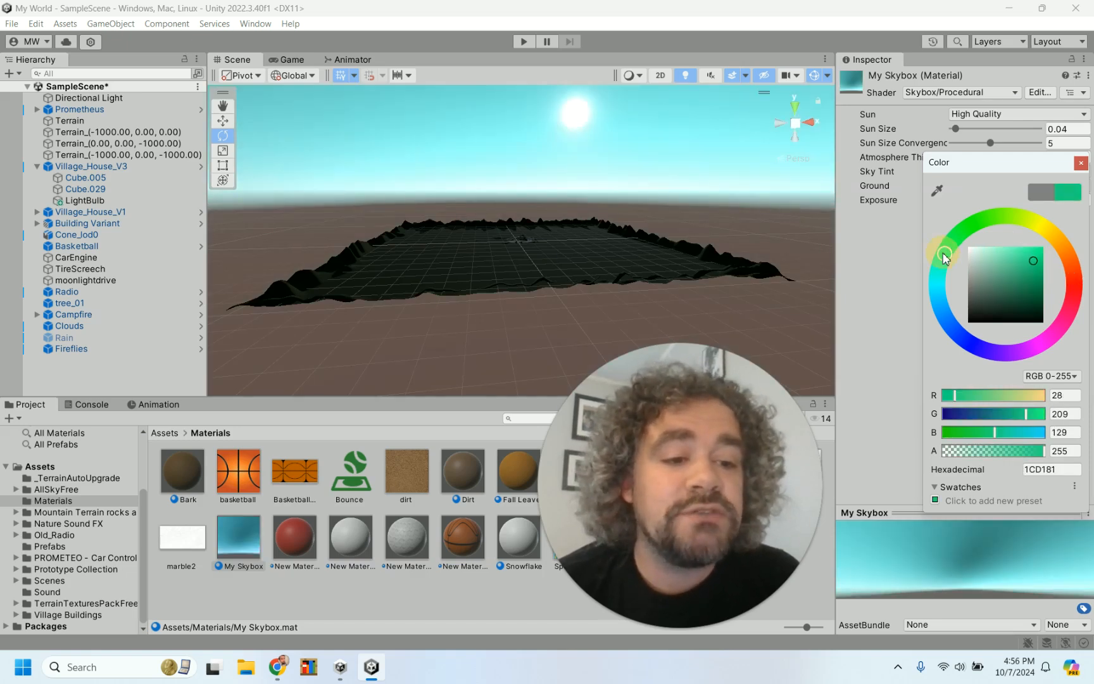
{"action": "left_click", "coordinate": [1027, 222]}
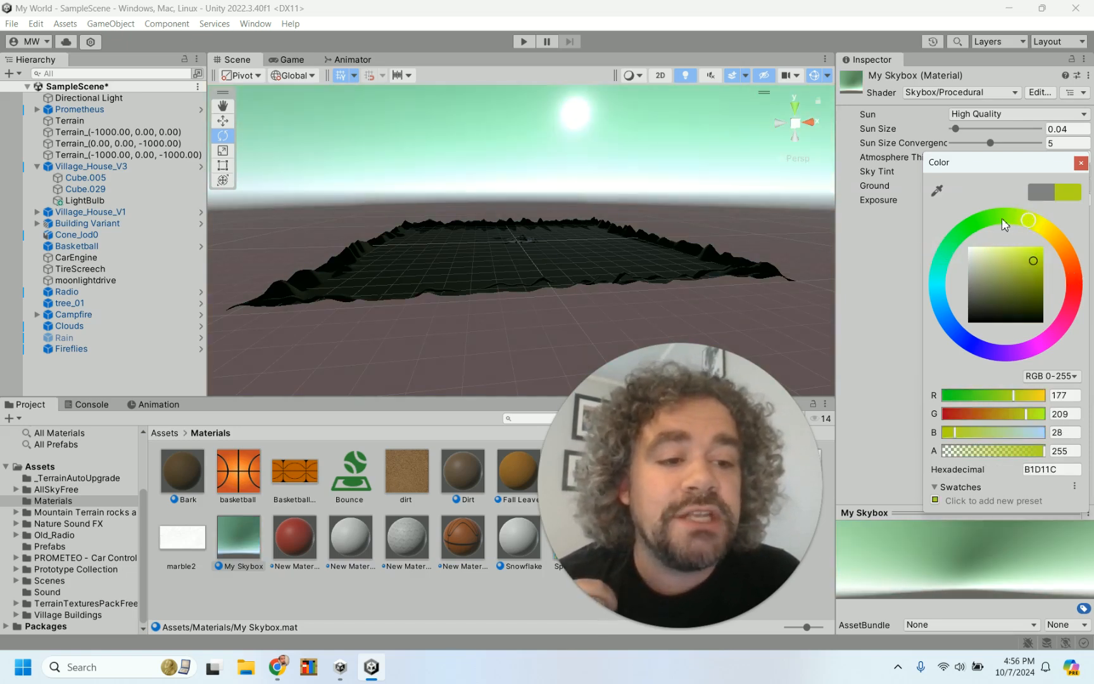
{"action": "left_click", "coordinate": [938, 274]}
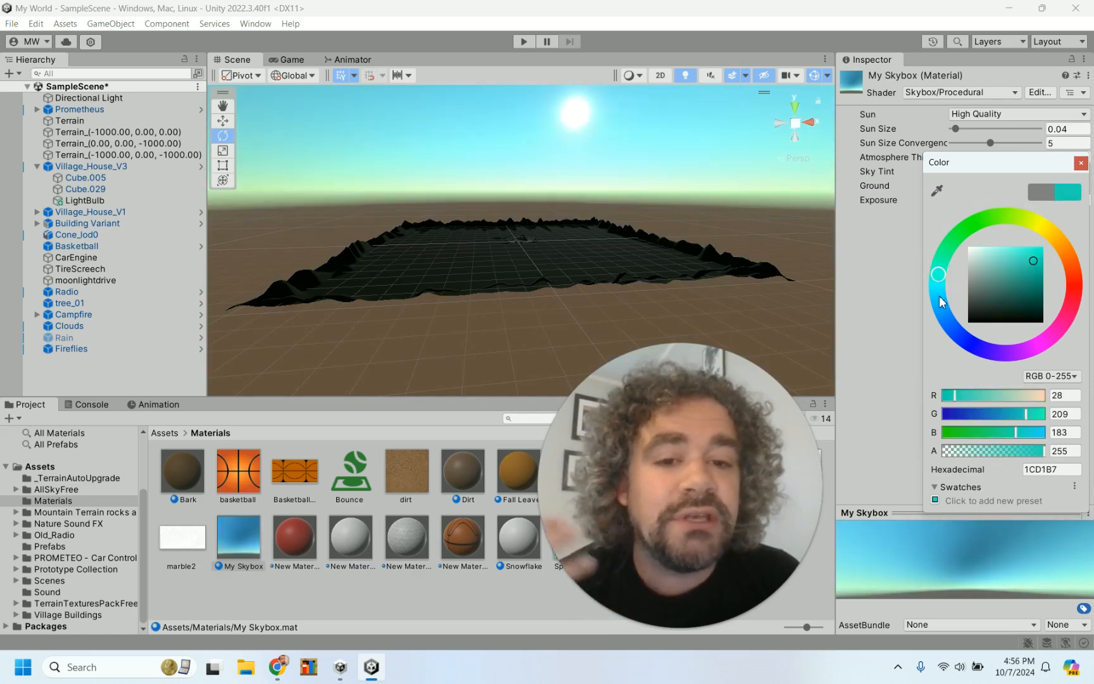
{"action": "left_click_drag", "start_coordinate": [945, 319], "coordinate": [993, 349]}
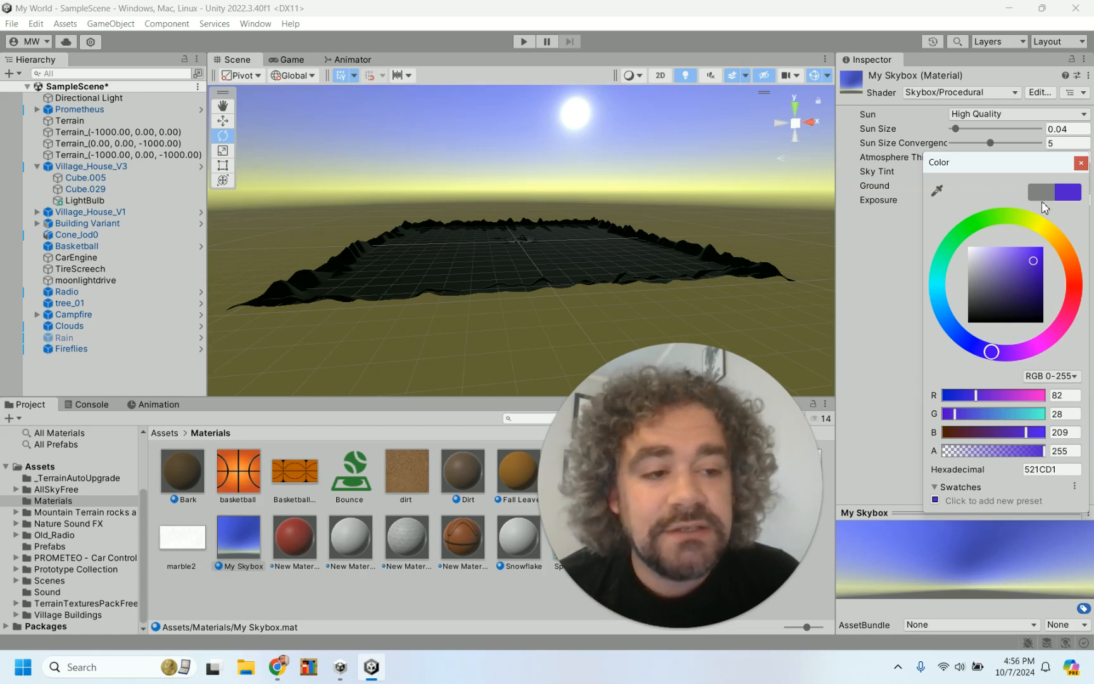
{"action": "left_click", "coordinate": [1080, 162]}
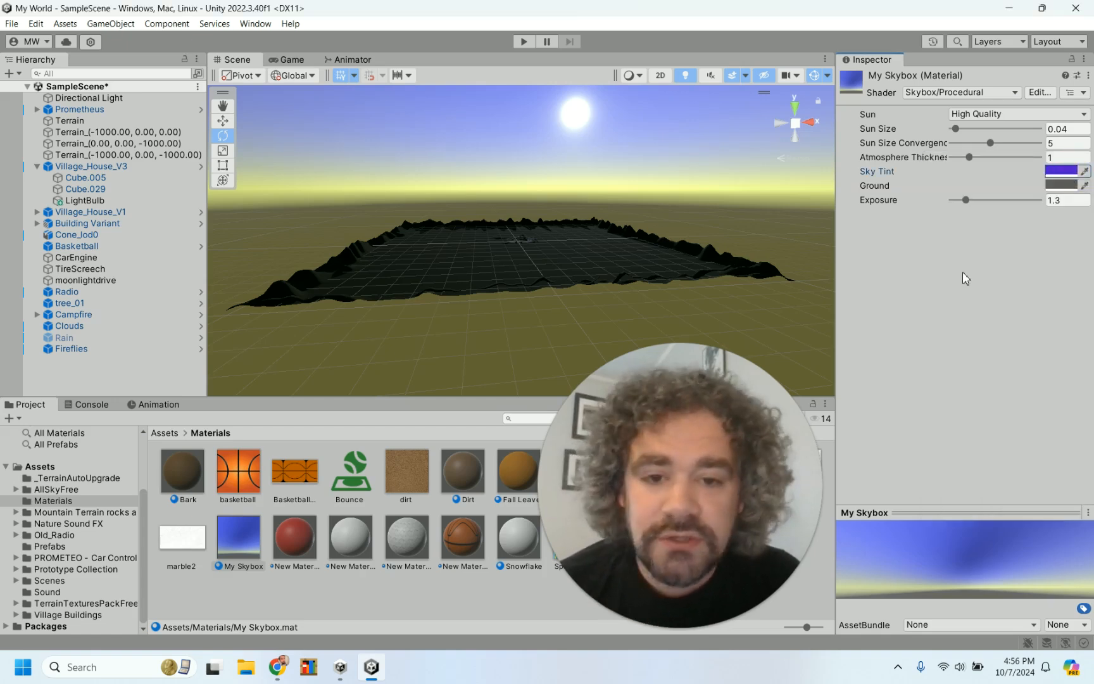
{"action": "key", "text": "ctrl+z"}
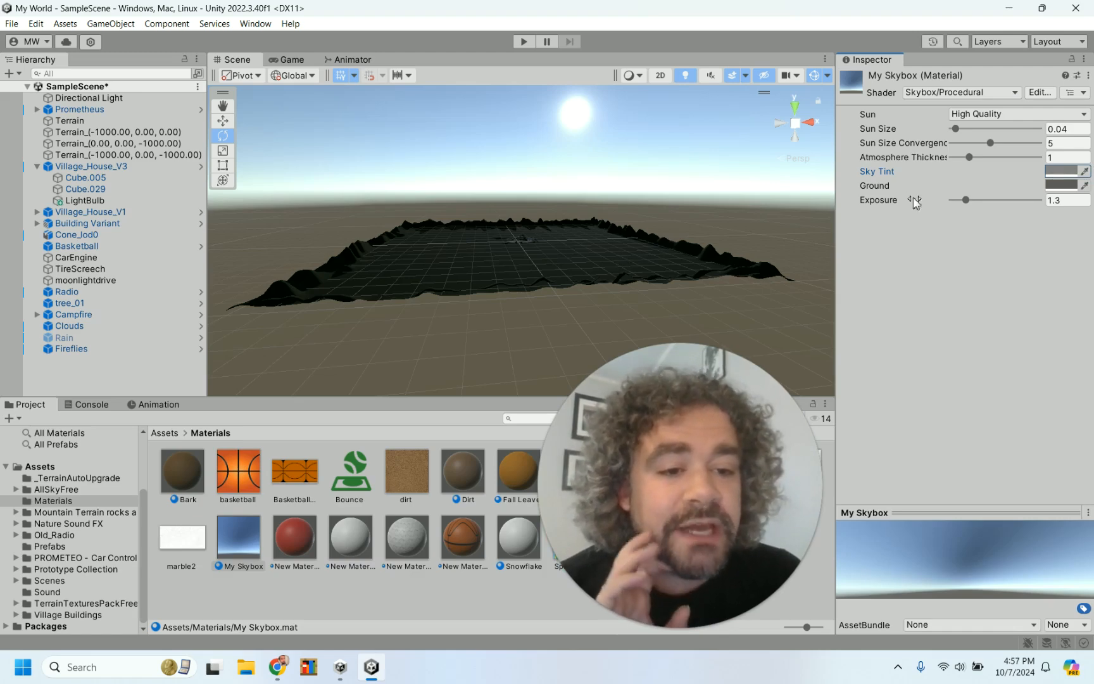
Try lowering the Exposure of the My Skybox material to 0.72, and undo the change
{"action": "mouse_move", "coordinate": [965, 200]}
{"action": "left_mouse_down"}
{"action": "mouse_move", "coordinate": [990, 196]}
{"action": "mouse_move", "coordinate": [948, 191]}
{"action": "mouse_move", "coordinate": [978, 184]}
{"action": "mouse_move", "coordinate": [959, 188]}
{"action": "left_mouse_up"}
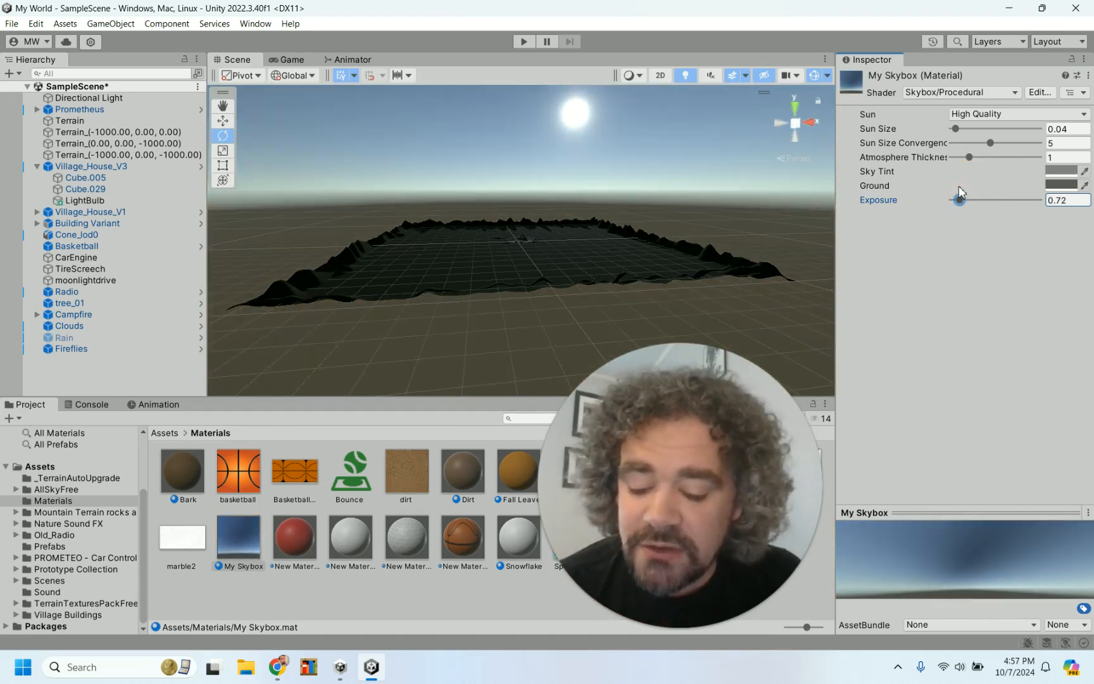
{"action": "key", "text": "ctrl+z"}
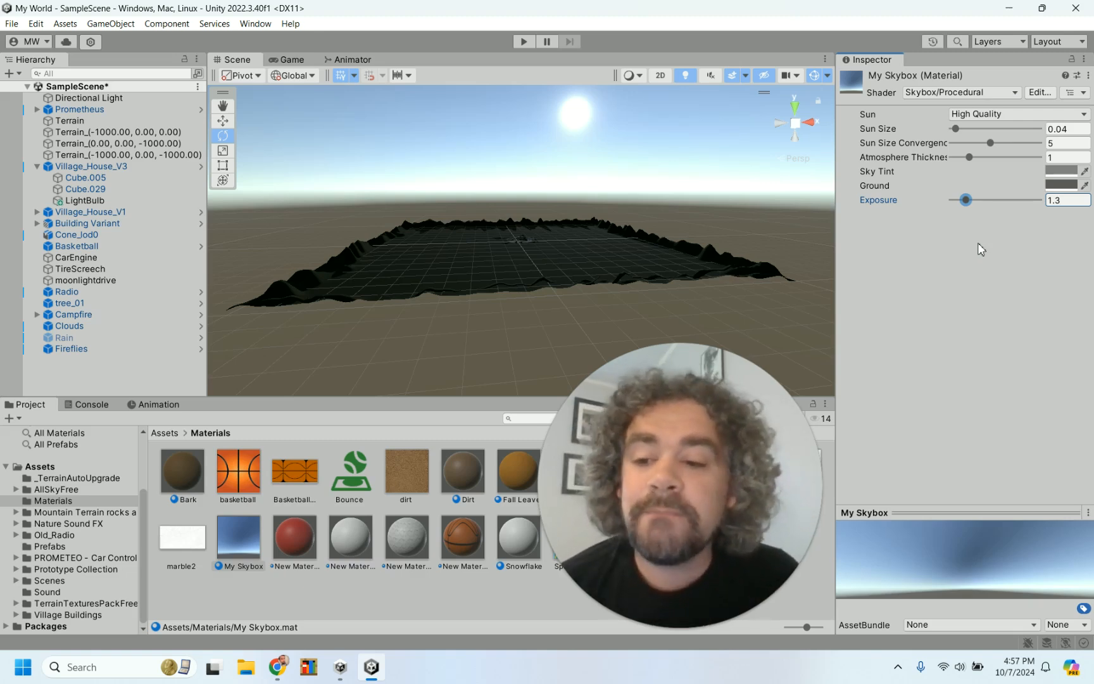
Play the game and drive the car around the terrain to examine the new sky and sun, and stop playing
{"action": "left_click", "coordinate": [552, 262]}
{"action": "left_click", "coordinate": [524, 41]}
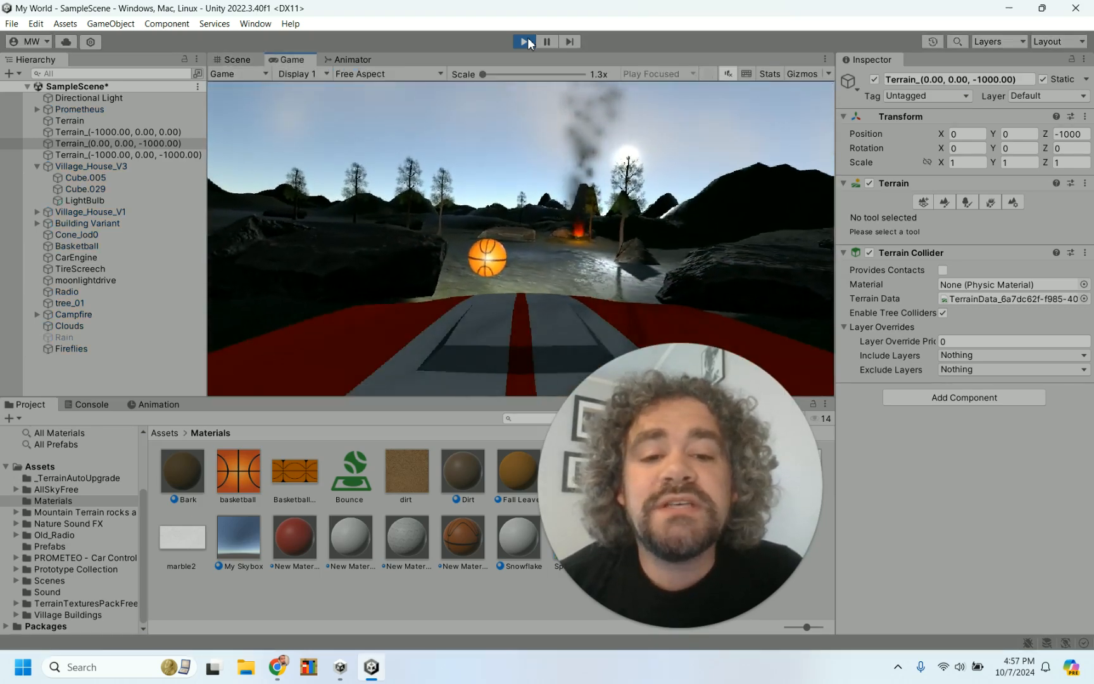
{"action": "key", "text": "w"}
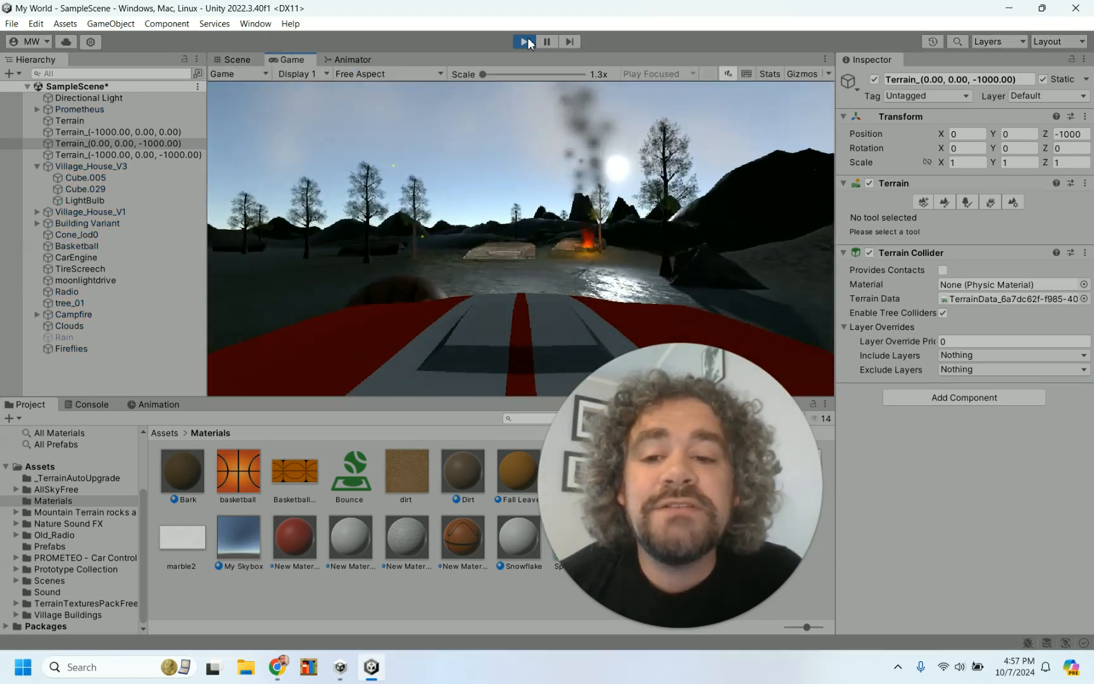
{"action": "key", "text": "a"}
{"action": "key", "text": "w"}
{"action": "key", "text": "a"}
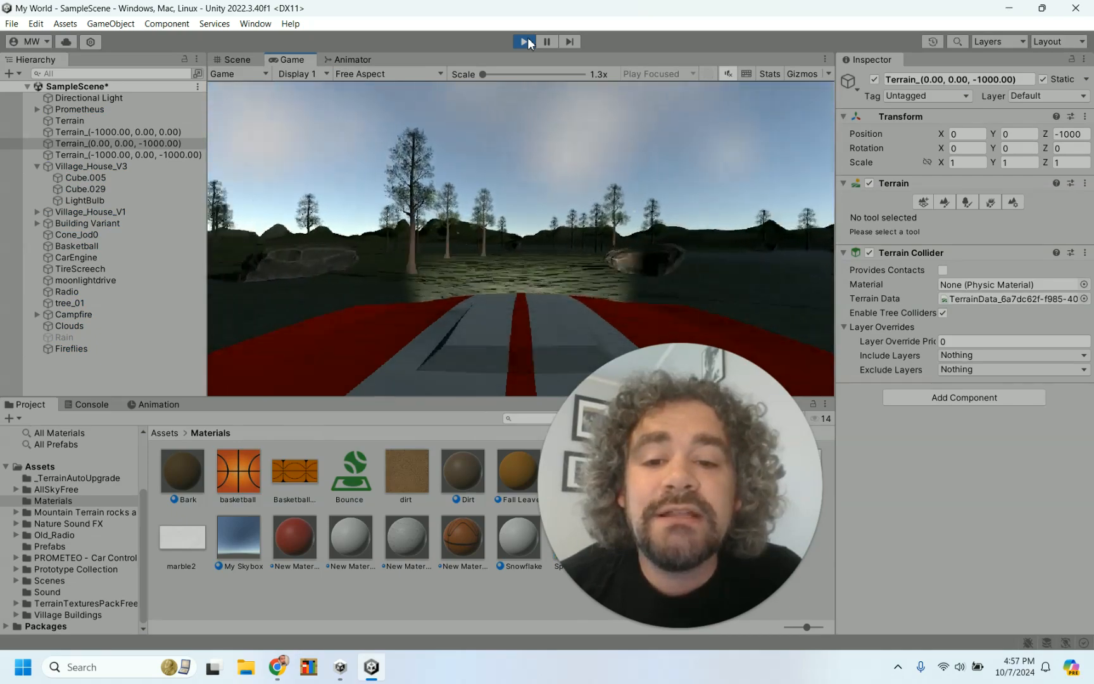
{"action": "key", "text": "w"}
{"action": "key", "text": "a"}
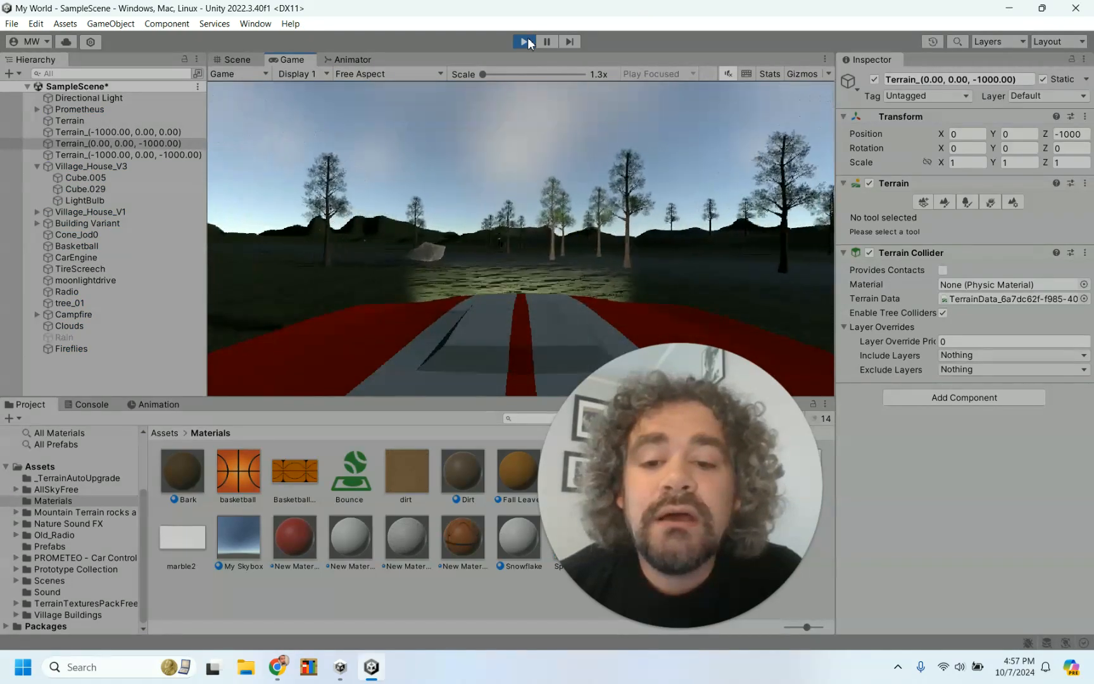
{"action": "key", "text": "w"}
{"action": "key", "text": "a"}
{"action": "key", "text": "d"}
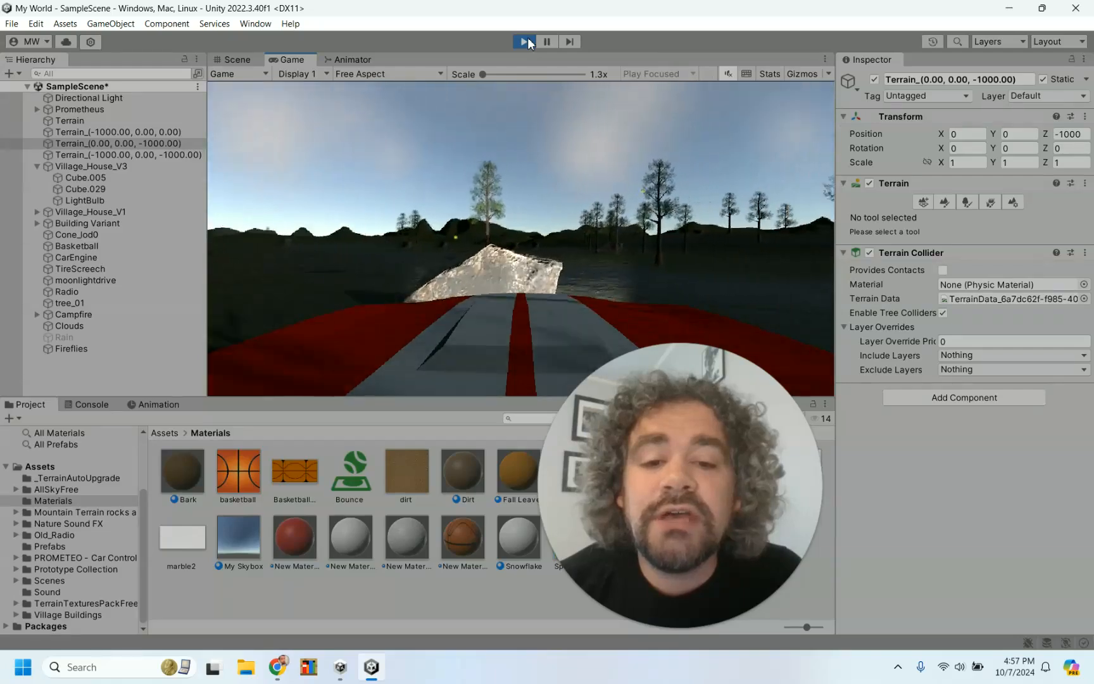
{"action": "key", "text": "w"}
{"action": "key", "text": "d"}
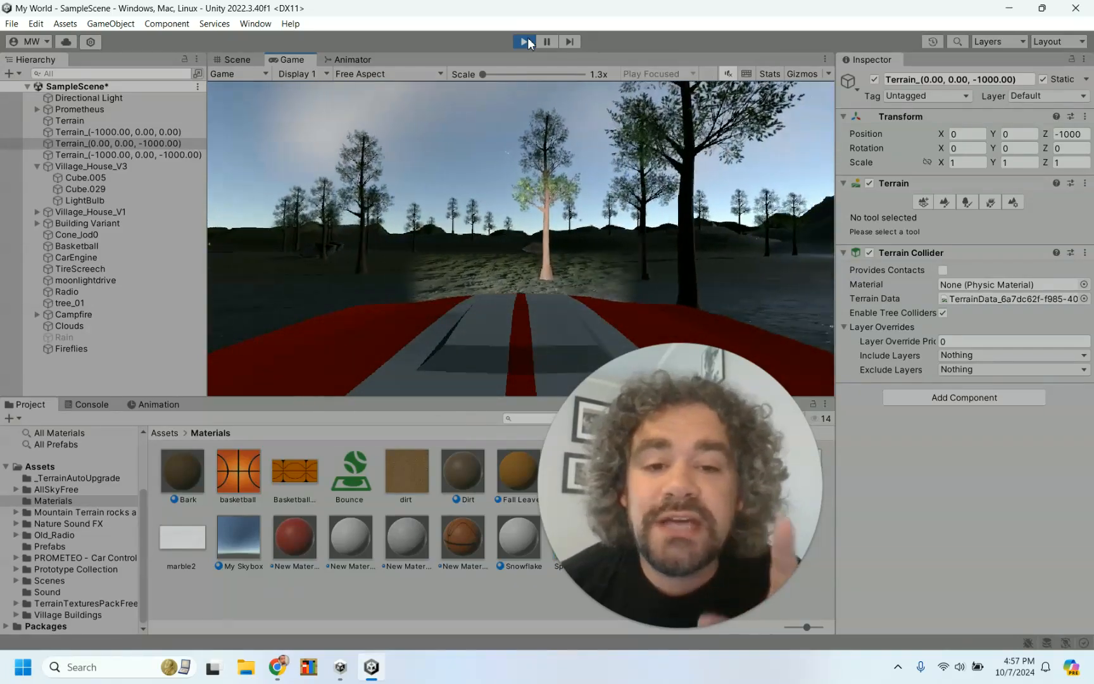
{"action": "key", "text": "w"}
{"action": "key", "text": "d"}
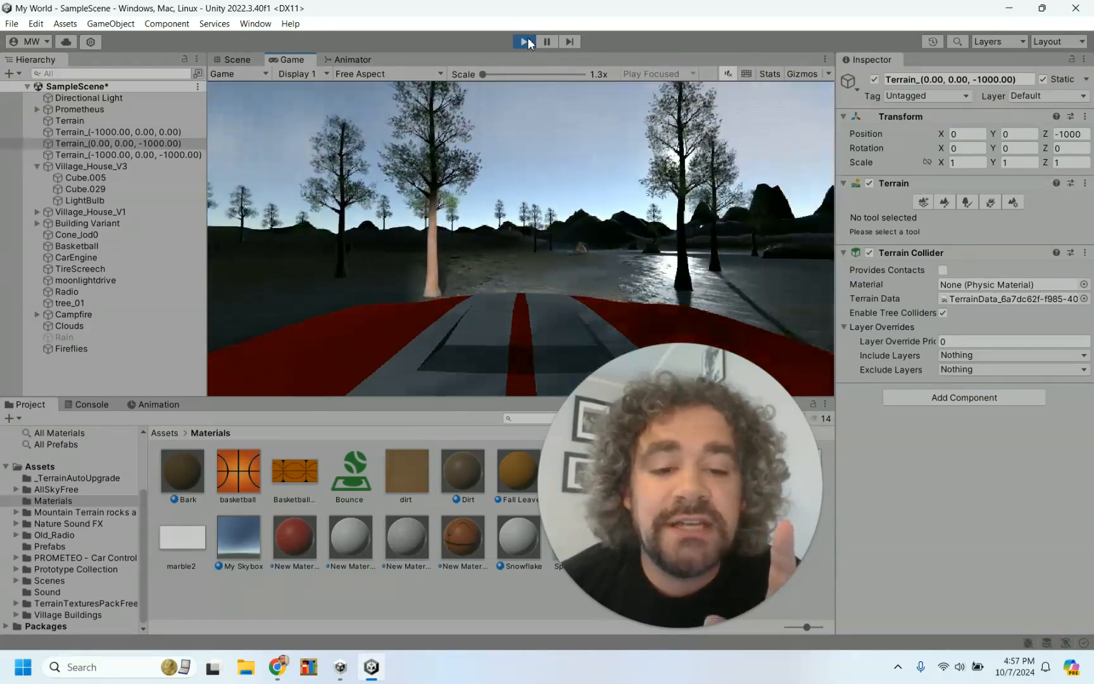
{"action": "key", "text": "w"}
{"action": "key", "text": "d"}
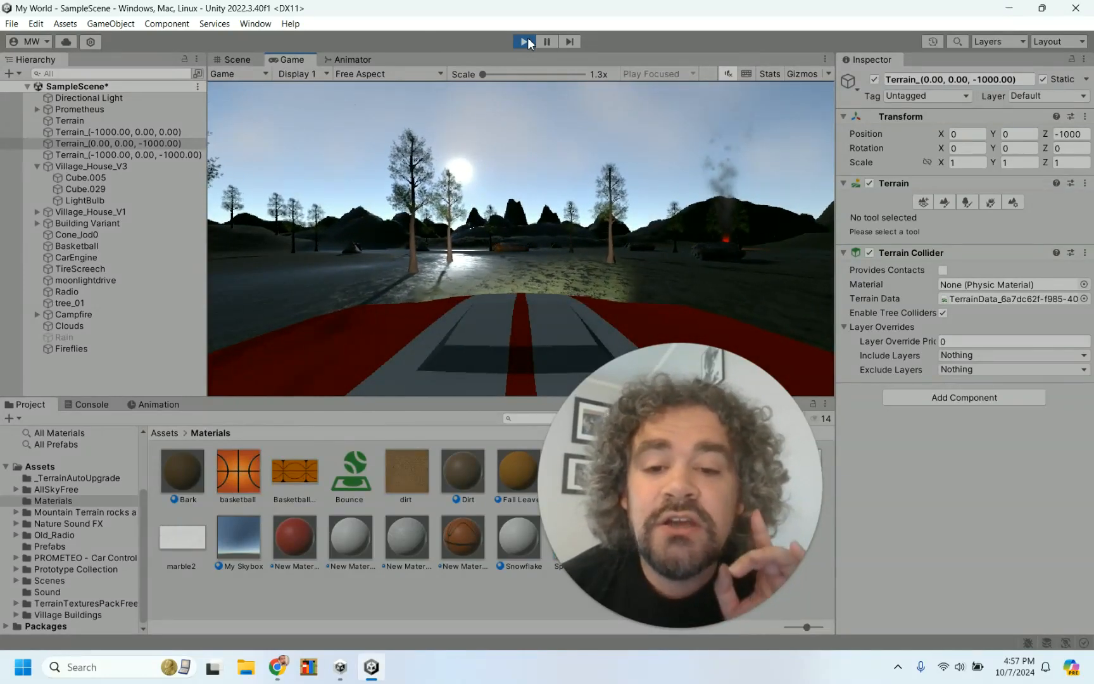
{"action": "key", "text": "w"}
{"action": "key", "text": "a"}
{"action": "key", "text": "d"}
{"action": "key", "text": "w"}
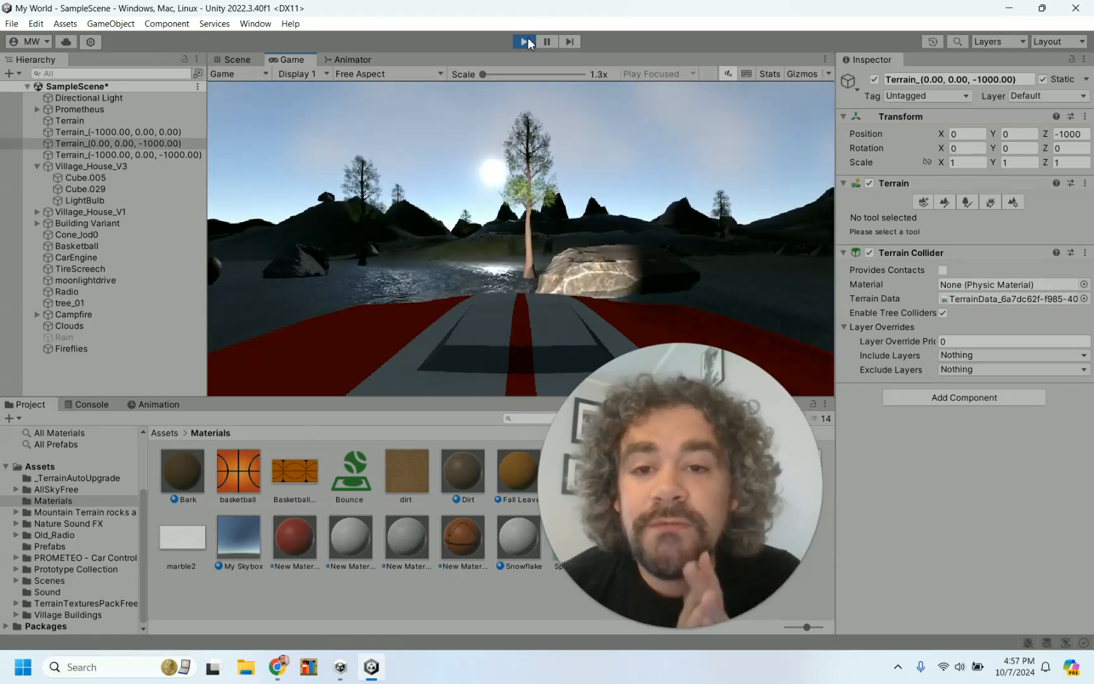
{"action": "key", "text": "w"}
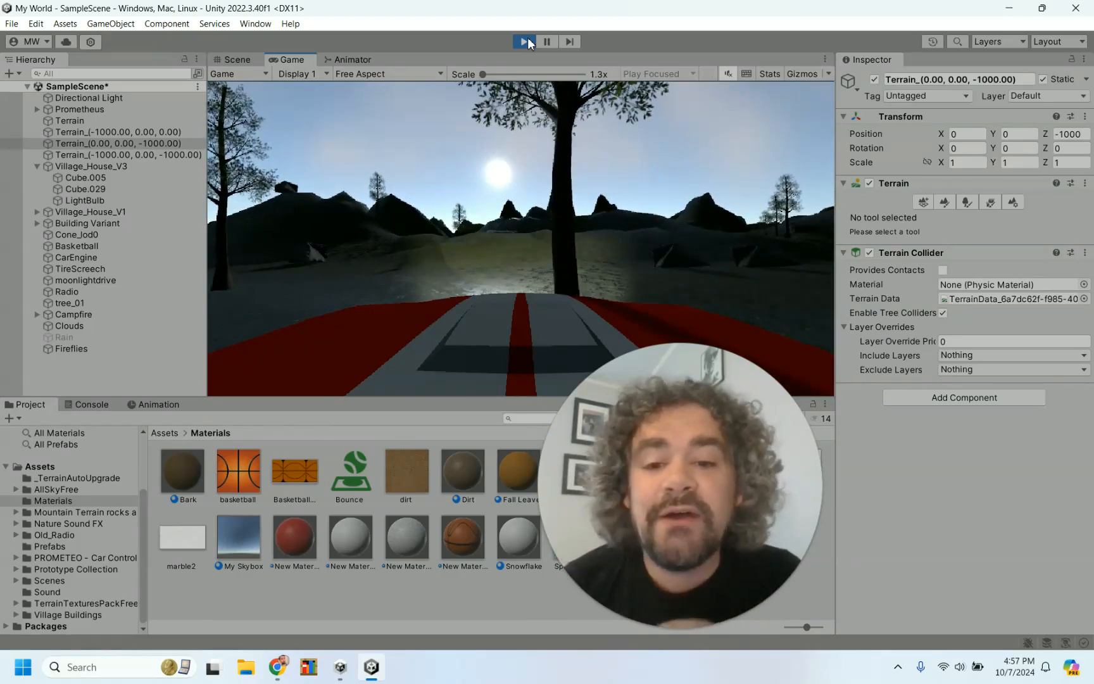
{"action": "left_click", "coordinate": [523, 41]}
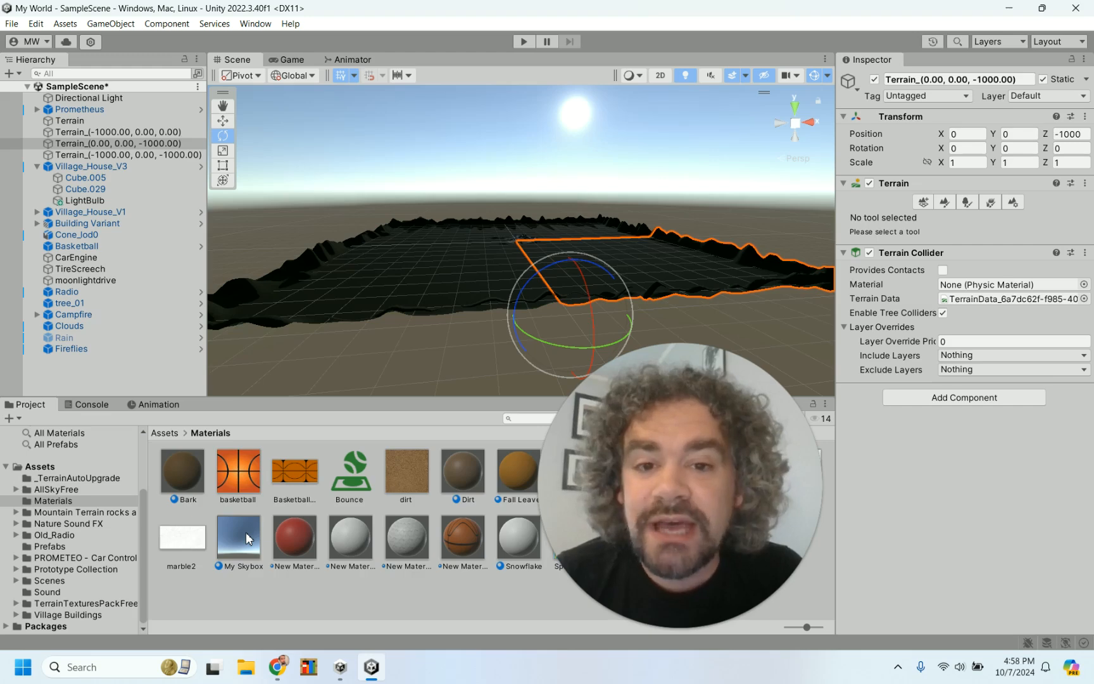
Rotate the Directional Light slightly, to about 14.5 degrees in X
{"action": "left_click", "coordinate": [125, 98]}
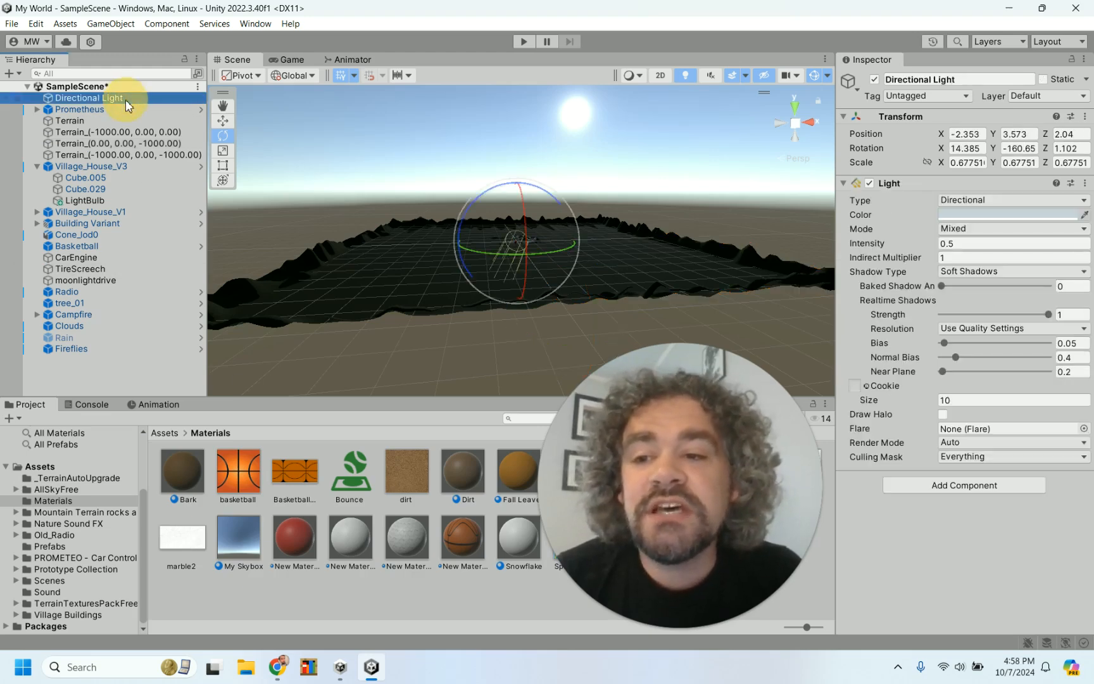
{"action": "mouse_move", "coordinate": [523, 203]}
{"action": "left_mouse_down"}
{"action": "mouse_move", "coordinate": [518, 210]}
{"action": "mouse_move", "coordinate": [516, 182]}
{"action": "mouse_move", "coordinate": [525, 204]}
{"action": "left_mouse_up"}
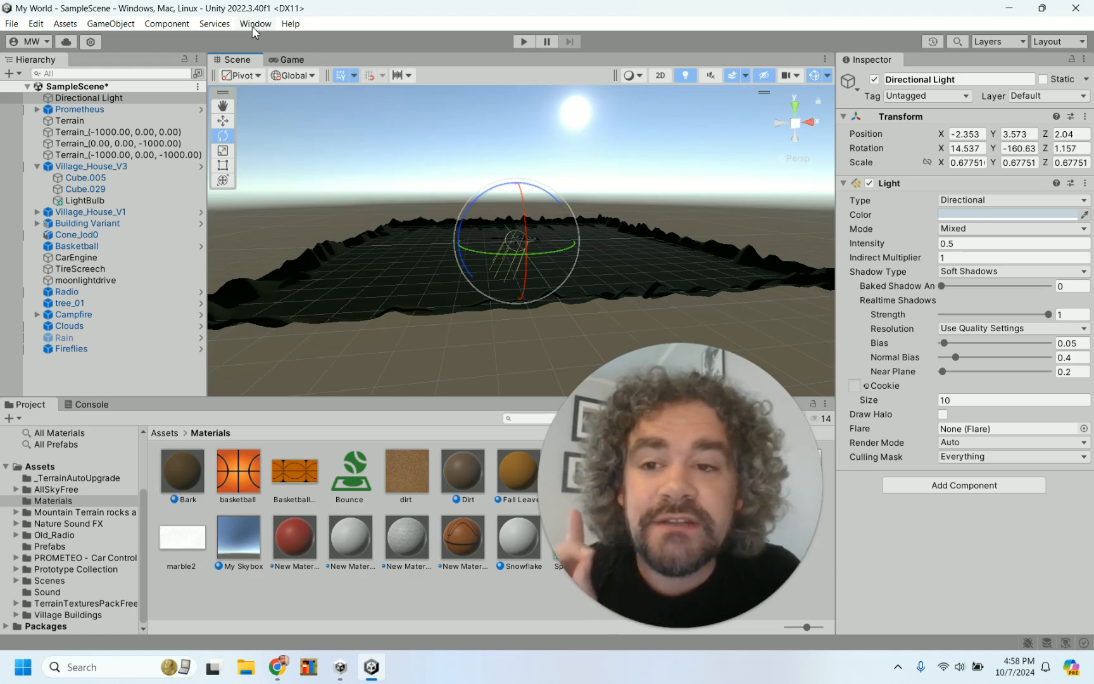
Open the Animation window and dock it beside the Project and Console windows
{"action": "left_click", "coordinate": [255, 24]}
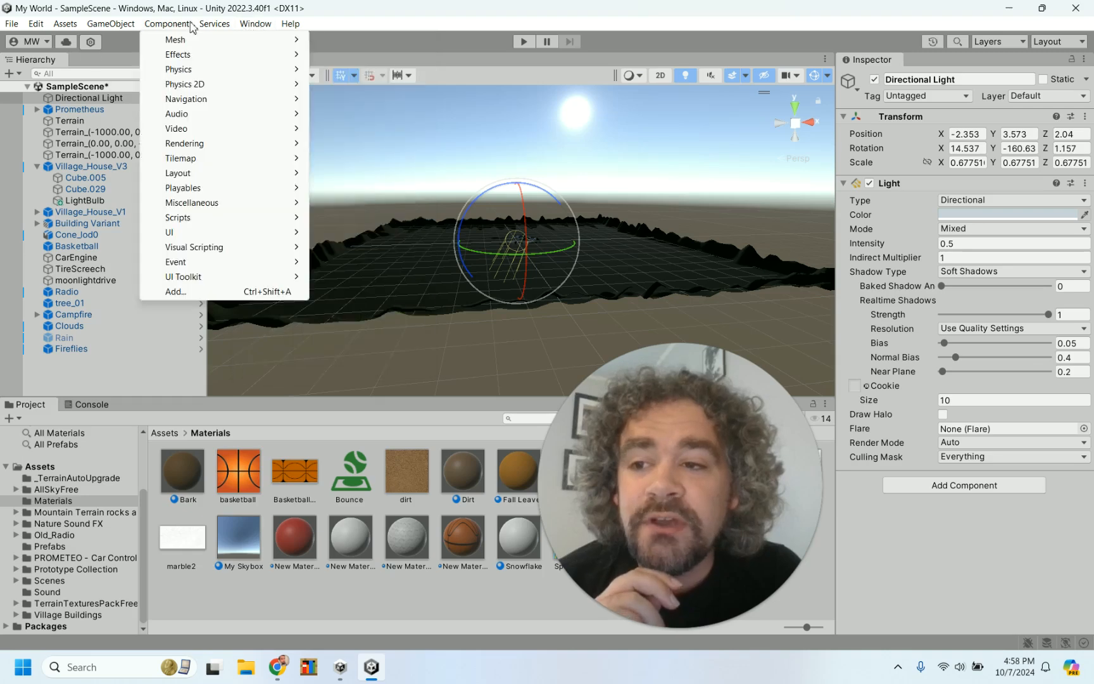
{"action": "mouse_move", "coordinate": [23, 25]}
{"action": "mouse_move", "coordinate": [253, 25]}
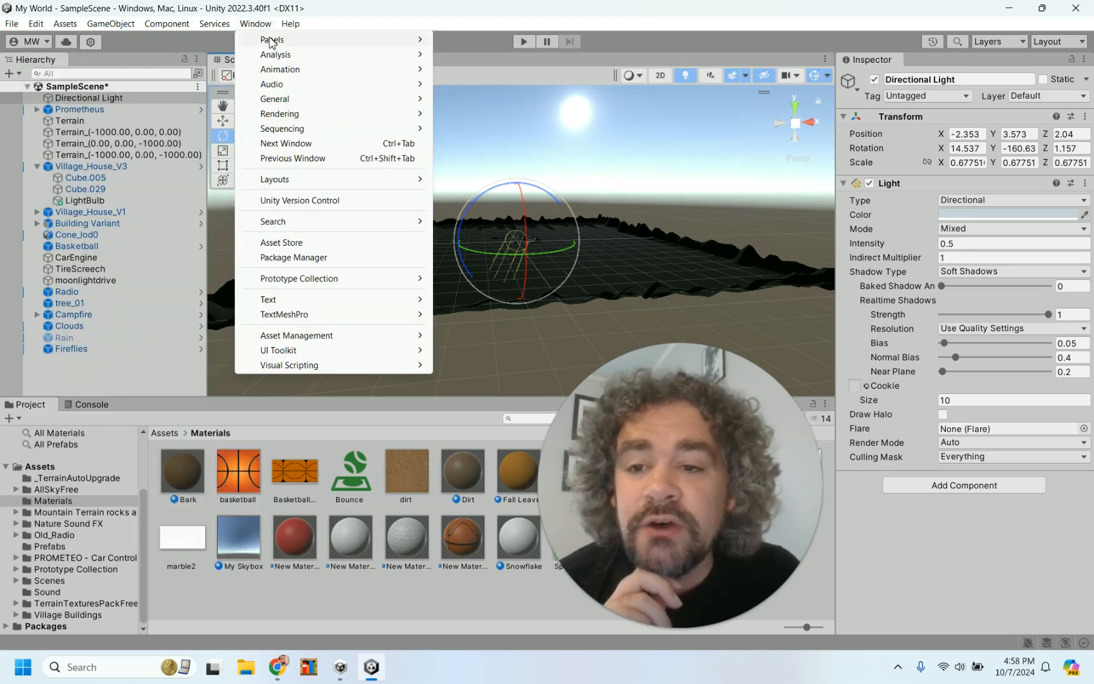
{"action": "mouse_move", "coordinate": [310, 58]}
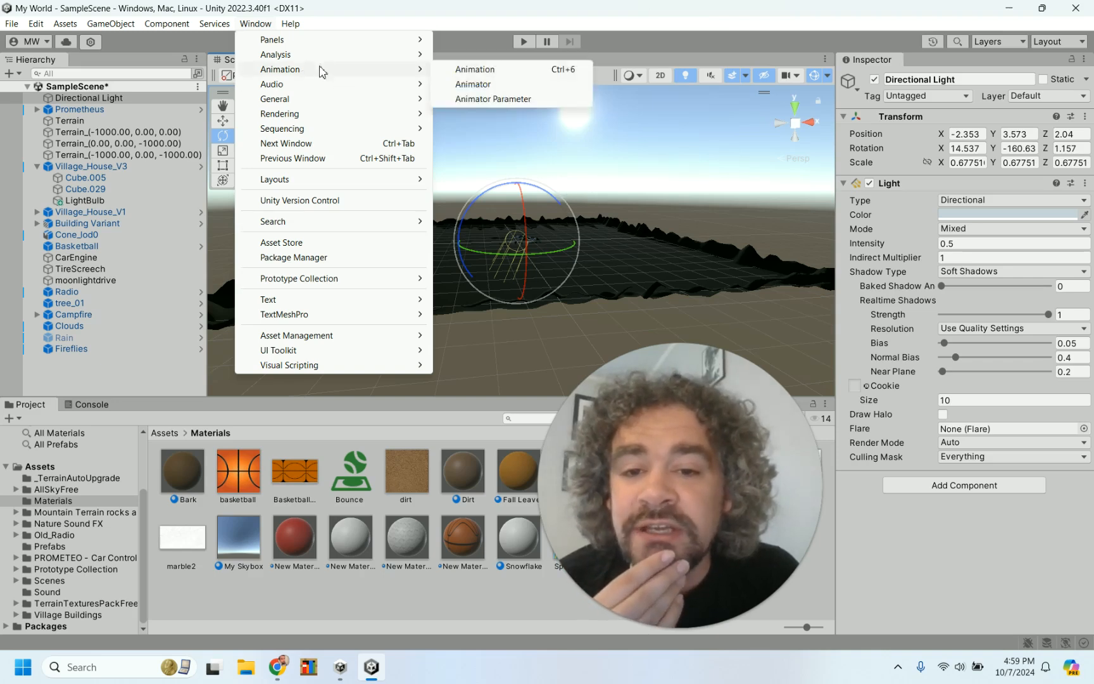
{"action": "left_click", "coordinate": [502, 71]}
{"action": "left_click_drag", "start_coordinate": [262, 168], "coordinate": [456, 128]}
{"action": "left_click_drag", "start_coordinate": [261, 124], "coordinate": [138, 411]}
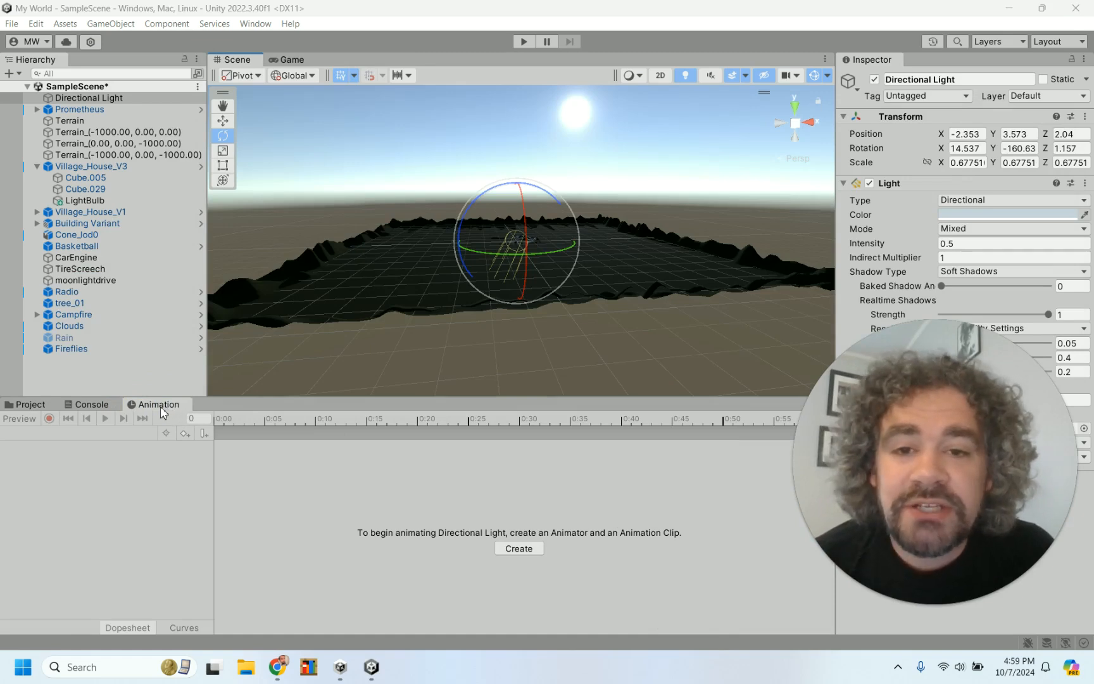
Switch between the Project and Animation windows to compare them, ending on the Animation window
{"action": "left_click", "coordinate": [38, 405]}
{"action": "left_click", "coordinate": [36, 405]}
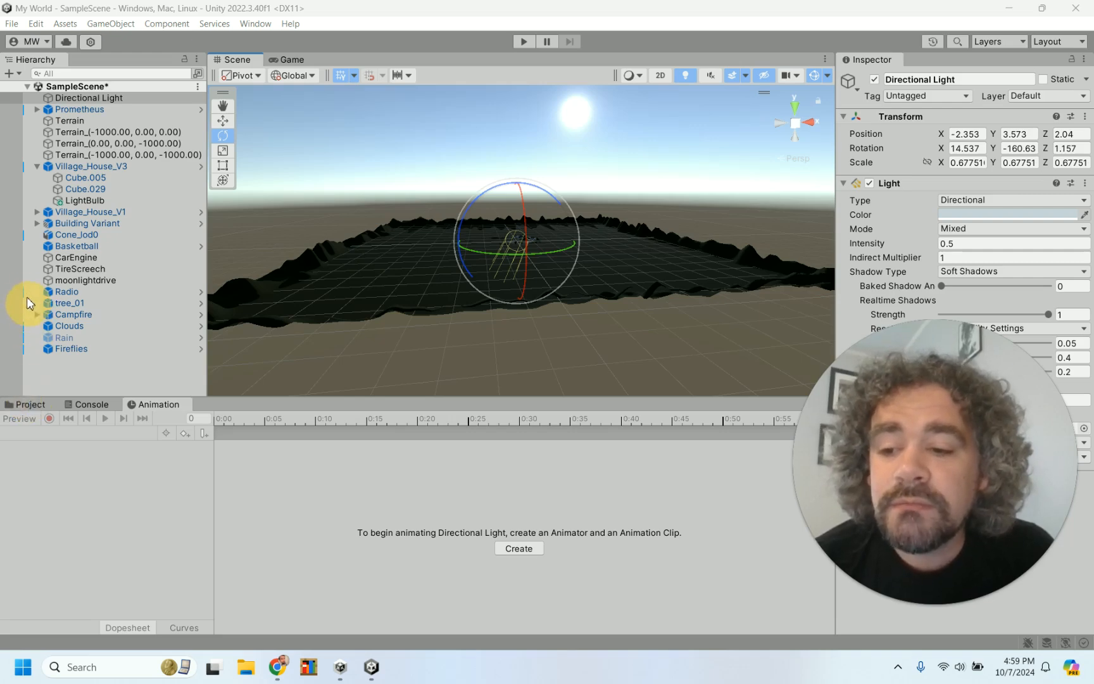
{"action": "left_click", "coordinate": [37, 407]}
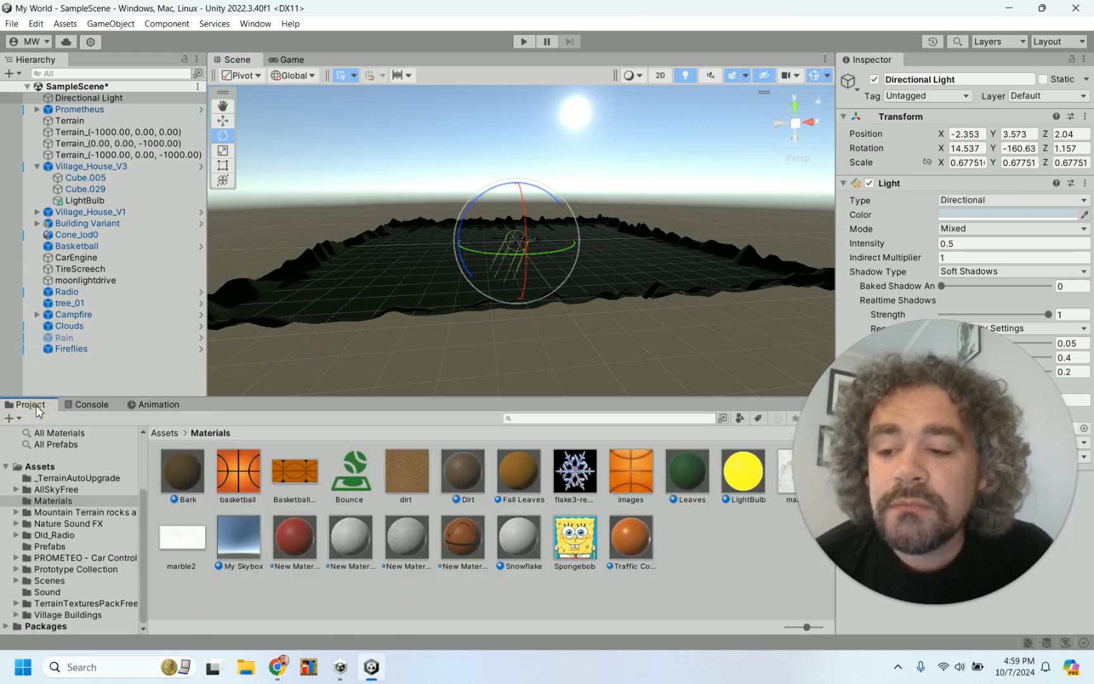
{"action": "left_click", "coordinate": [162, 404]}
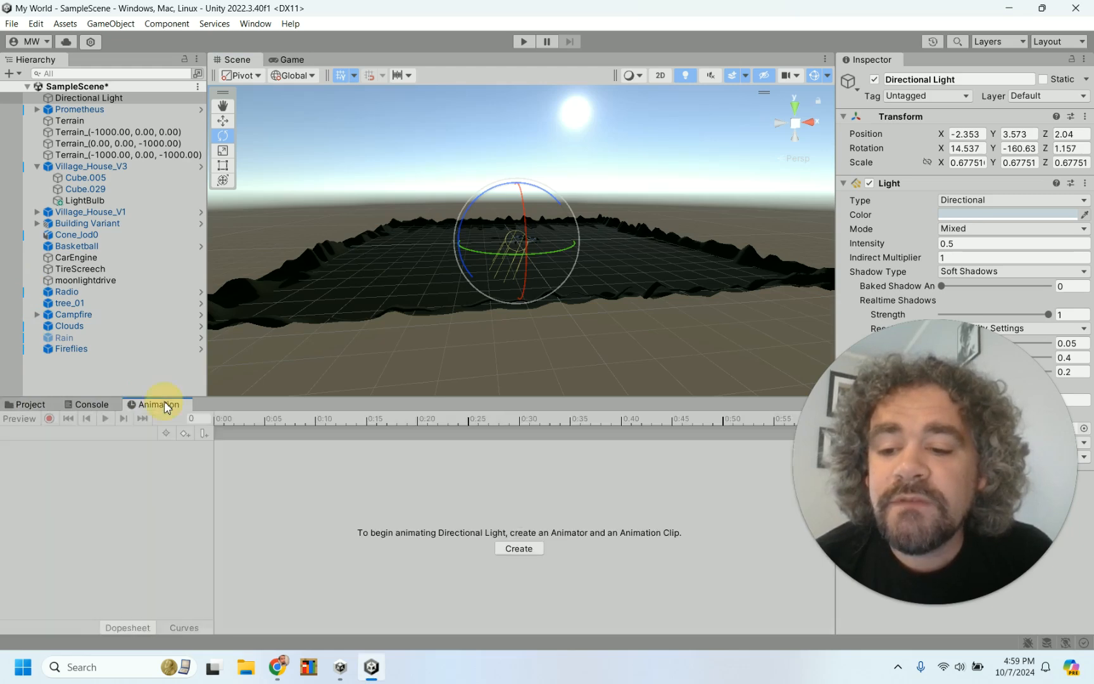
{"action": "left_click", "coordinate": [47, 406]}
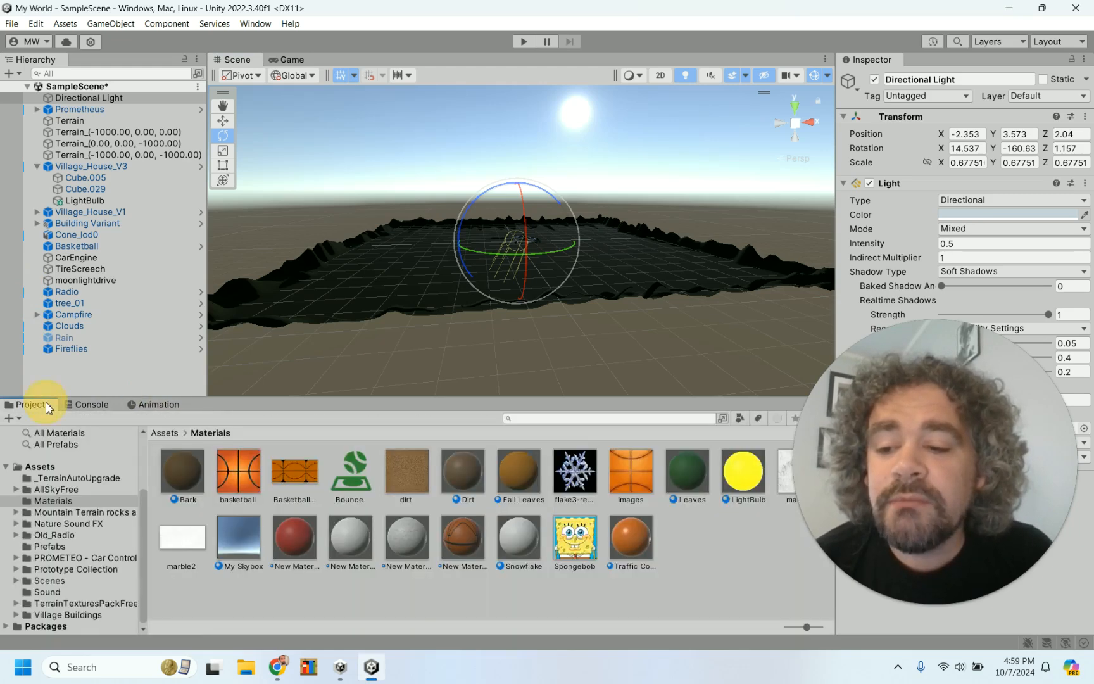
{"action": "left_click", "coordinate": [143, 406]}
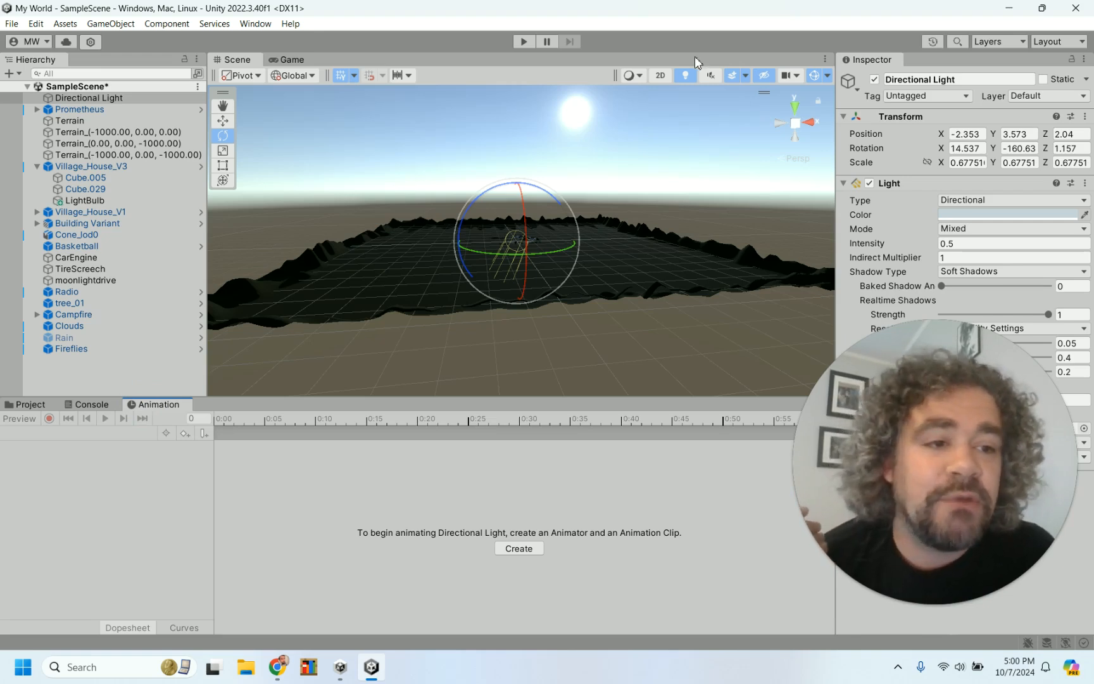
Save the current window arrangement as a layout named Animation Layout
{"action": "left_click", "coordinate": [1067, 42]}
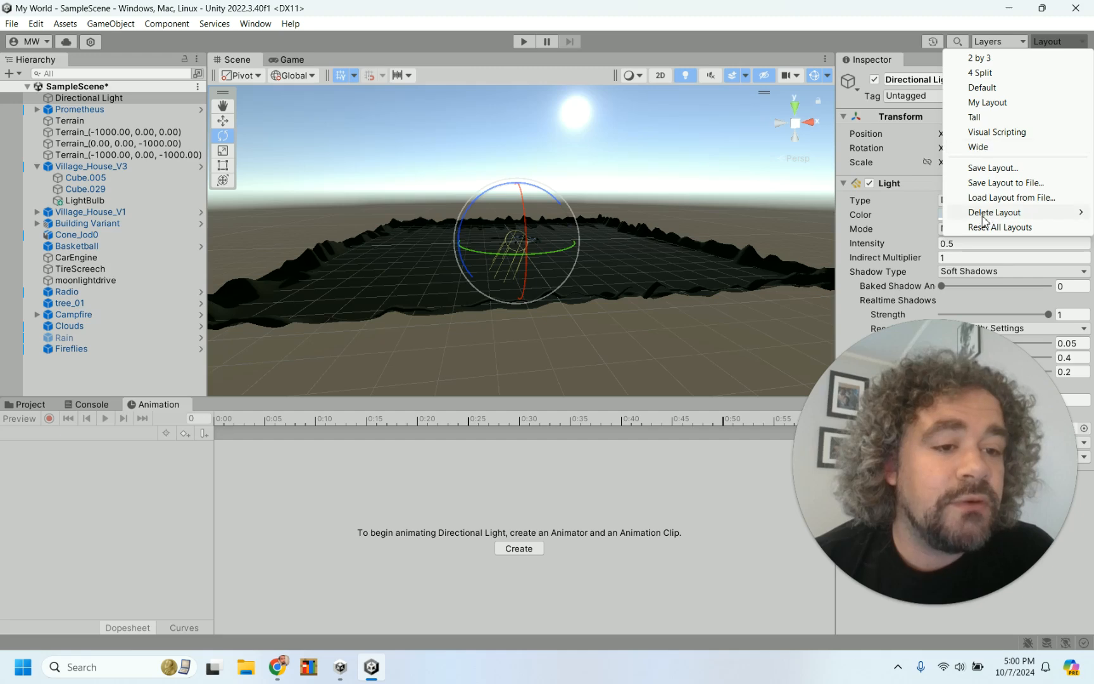
{"action": "left_click", "coordinate": [1006, 168]}
{"action": "type", "text": "A"}
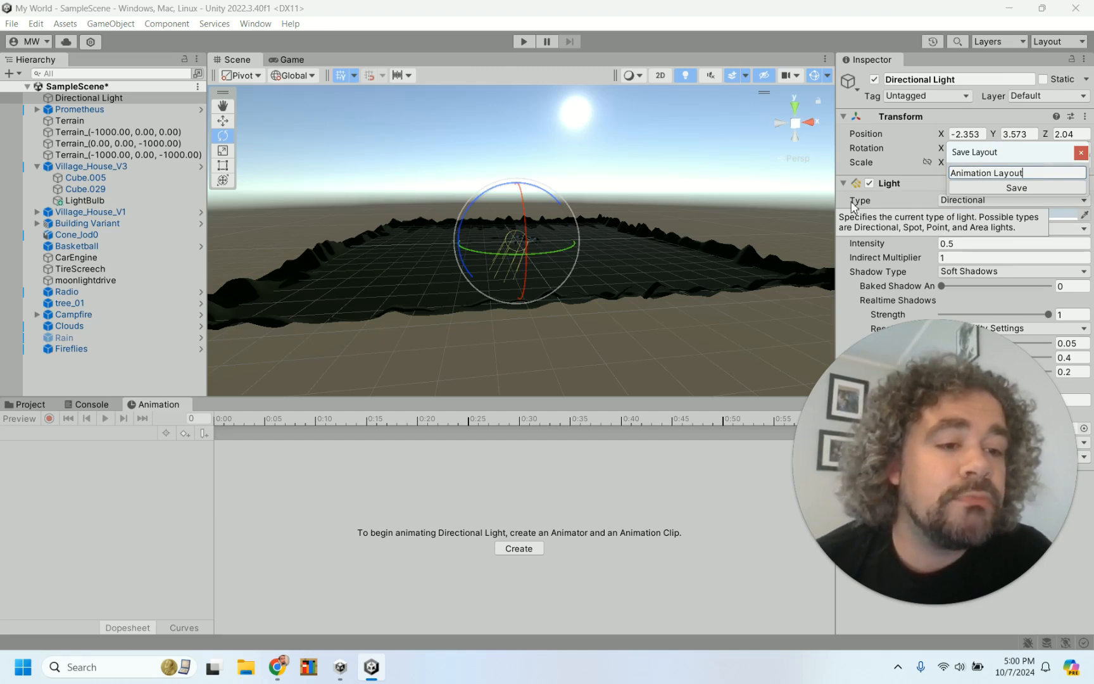
{"action": "type", "text": "nimation Layout"}
{"action": "left_click", "coordinate": [1005, 188]}
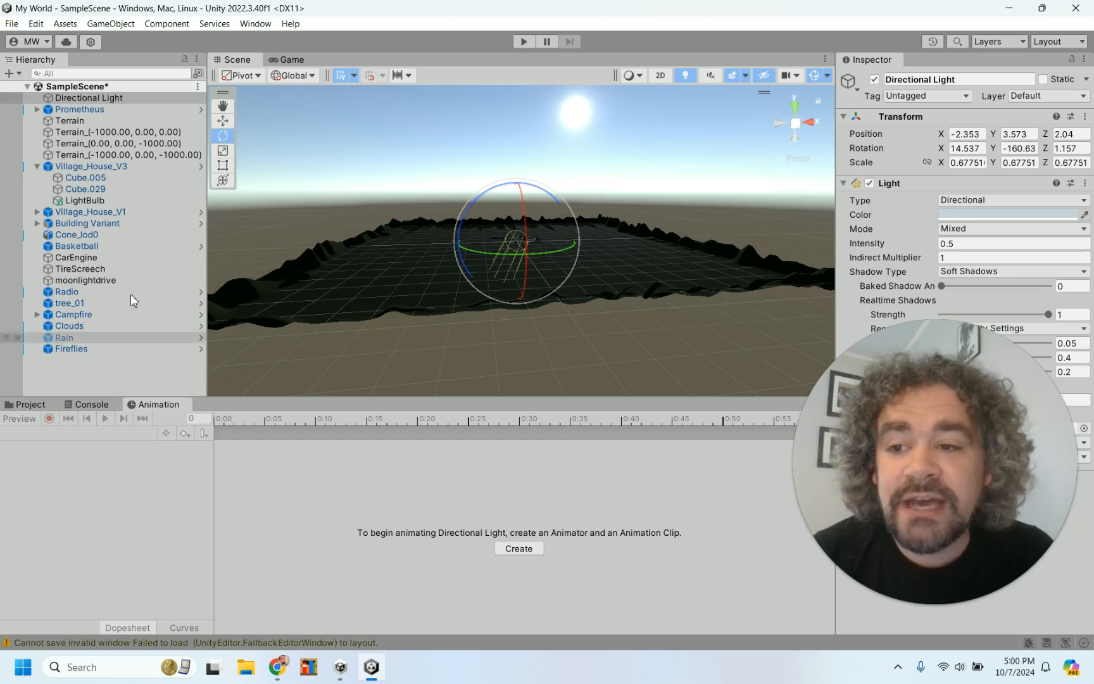
Set the Directional Light's rotation to 0 in X, Y and Z
{"action": "left_click", "coordinate": [77, 101]}
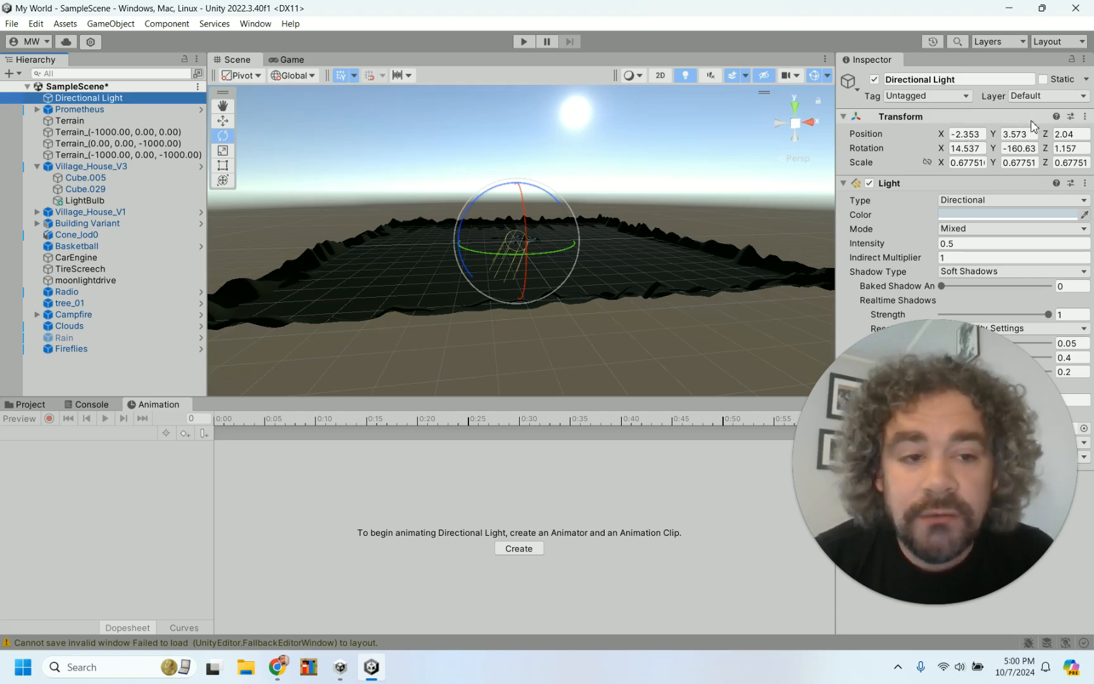
{"action": "left_click", "coordinate": [975, 147]}
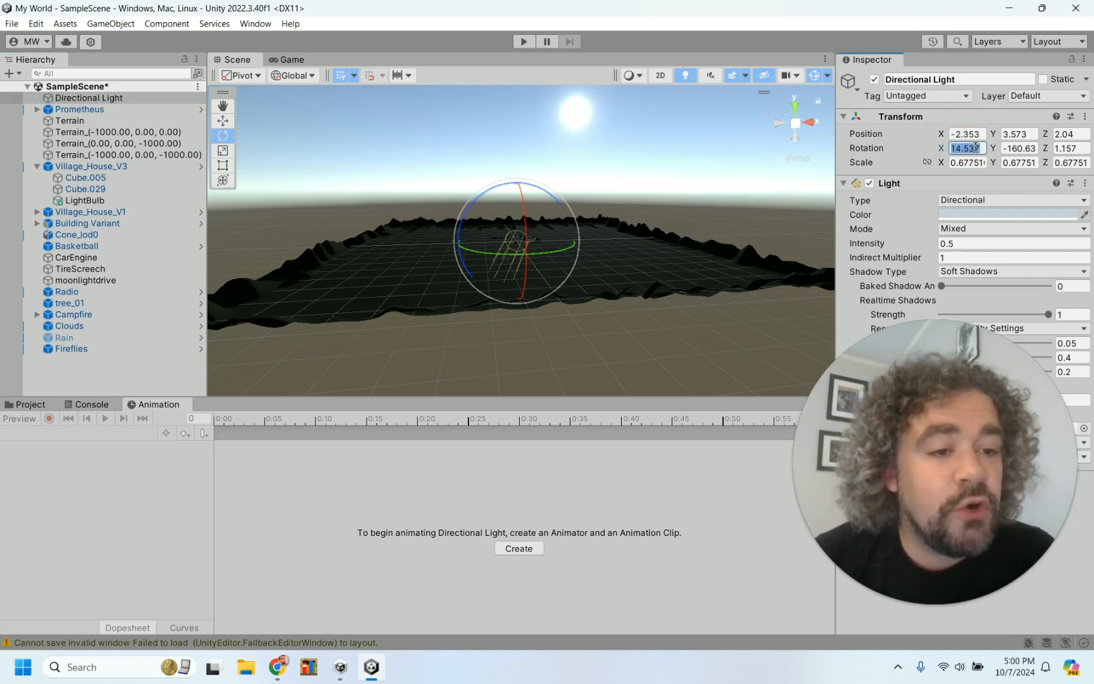
{"action": "type", "text": "0"}
{"action": "left_click", "coordinate": [1018, 147]}
{"action": "type", "text": "0"}
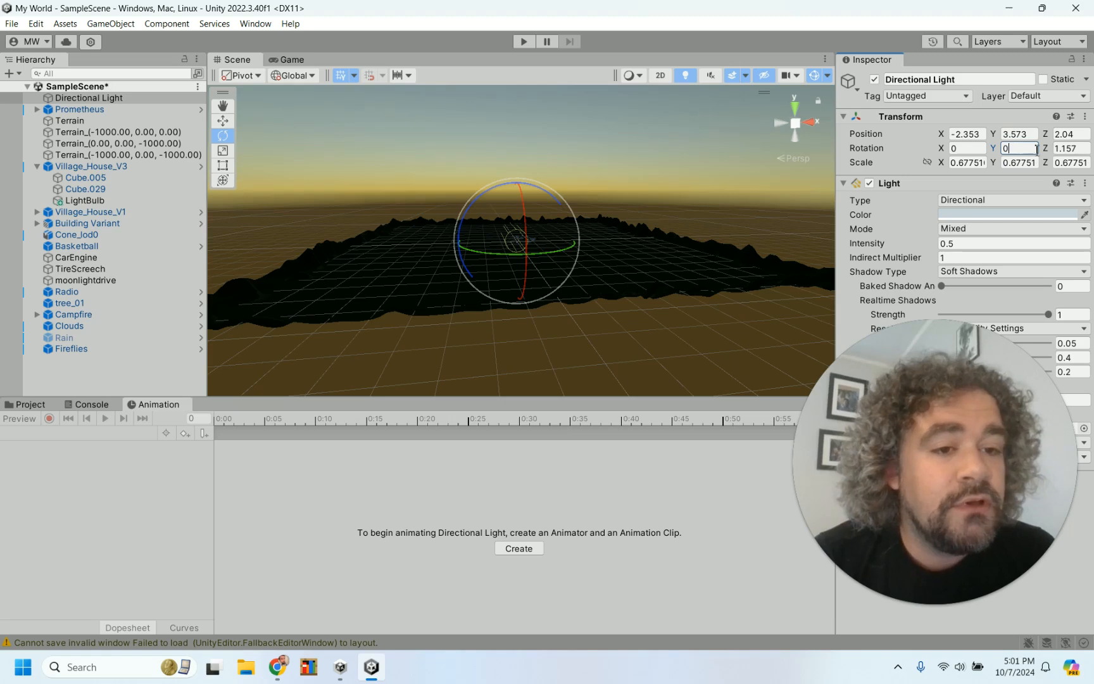
{"action": "left_click", "coordinate": [1070, 147]}
{"action": "type", "text": "0"}
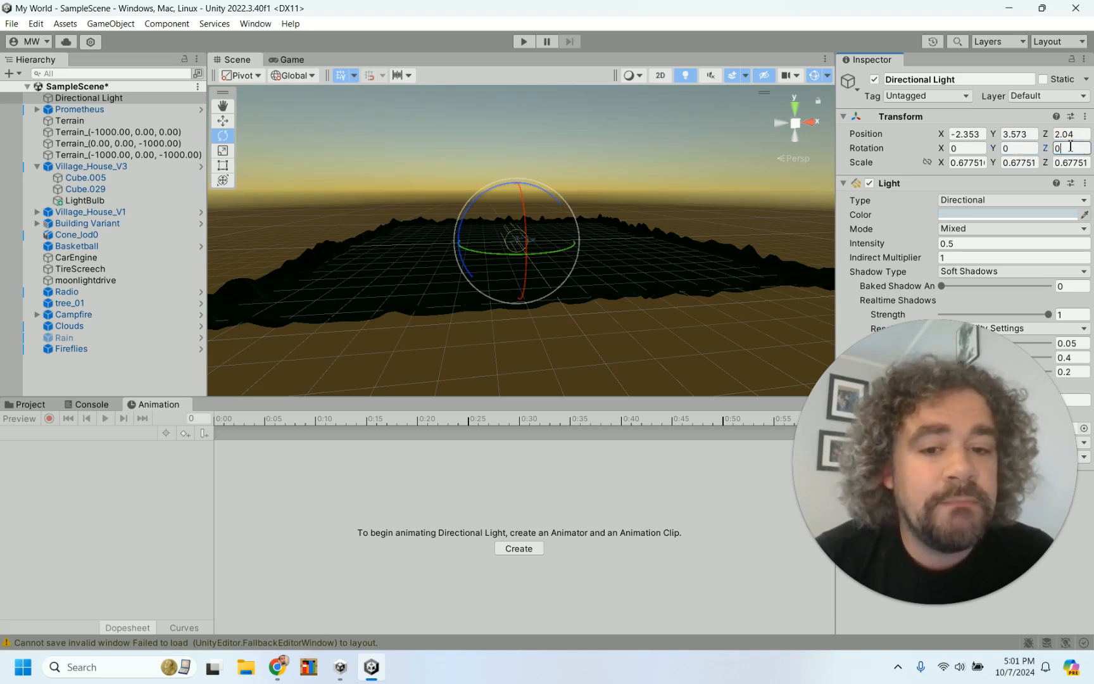
Examine the sun's position over the horizon and the terrain up close, ending with the Directional Light framed in the scene
{"action": "left_click_drag", "start_coordinate": [458, 181], "coordinate": [725, 173], "text": "alt"}
{"action": "left_click_drag", "start_coordinate": [614, 183], "coordinate": [624, 209], "text": "alt"}
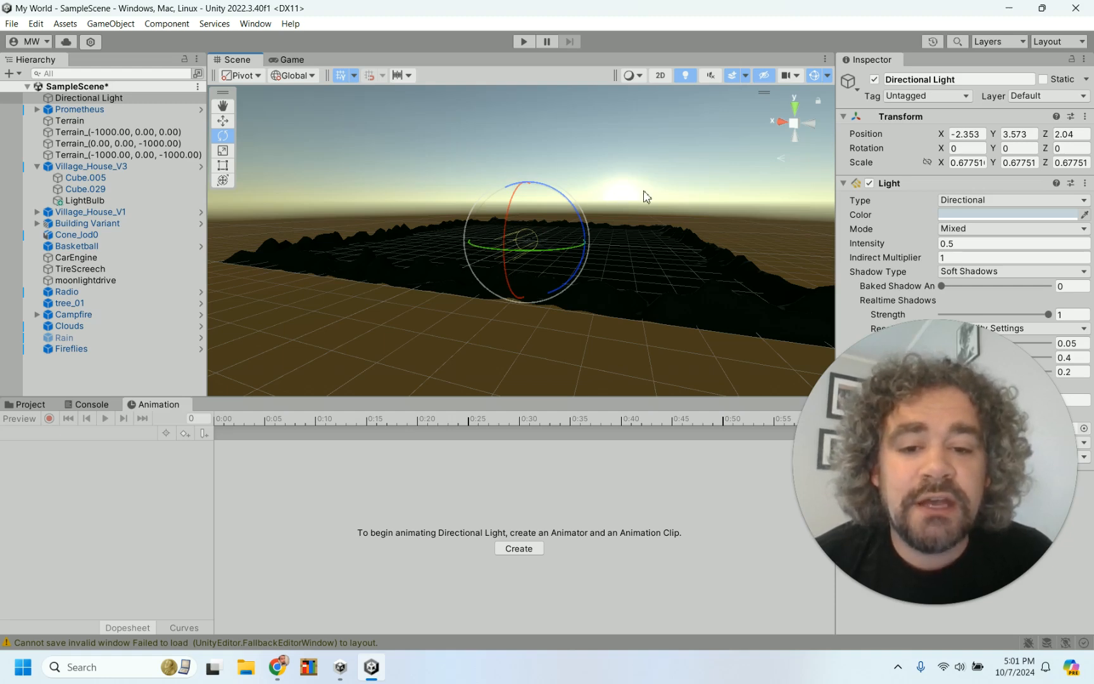
{"action": "mouse_move", "coordinate": [696, 201]}
{"action": "left_mouse_down", "text": "alt"}
{"action": "mouse_move", "coordinate": [647, 215]}
{"action": "mouse_move", "coordinate": [700, 215]}
{"action": "left_mouse_up", "text": "alt"}
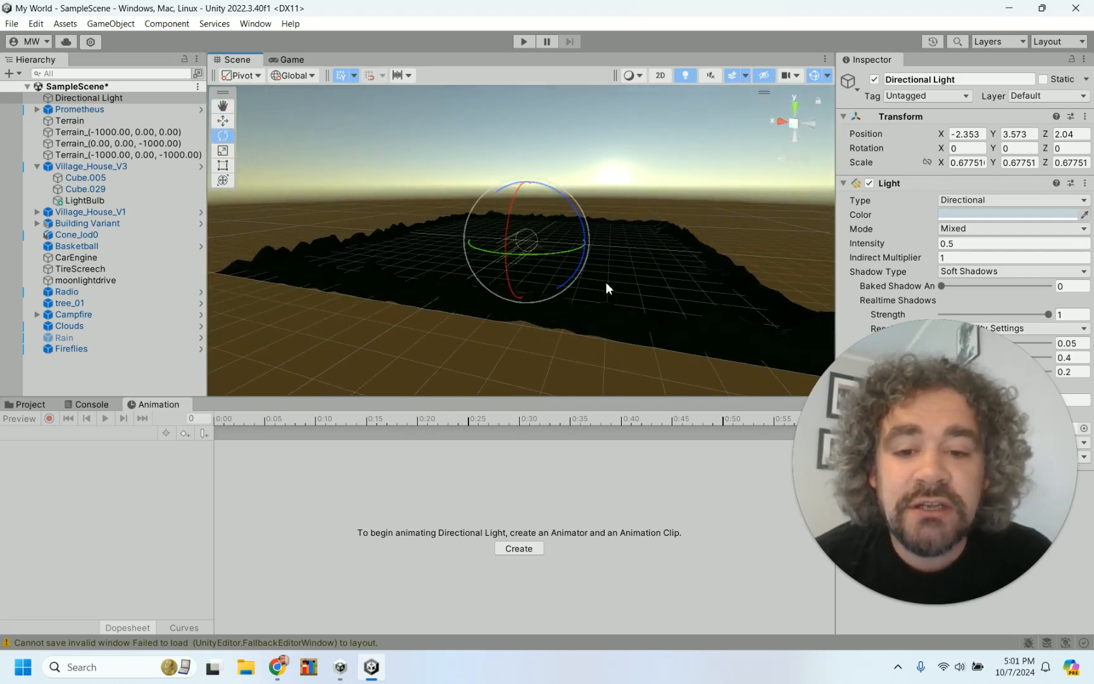
{"action": "scroll", "coordinate": [588, 276], "scroll_direction": "up", "scroll_amount": 3}
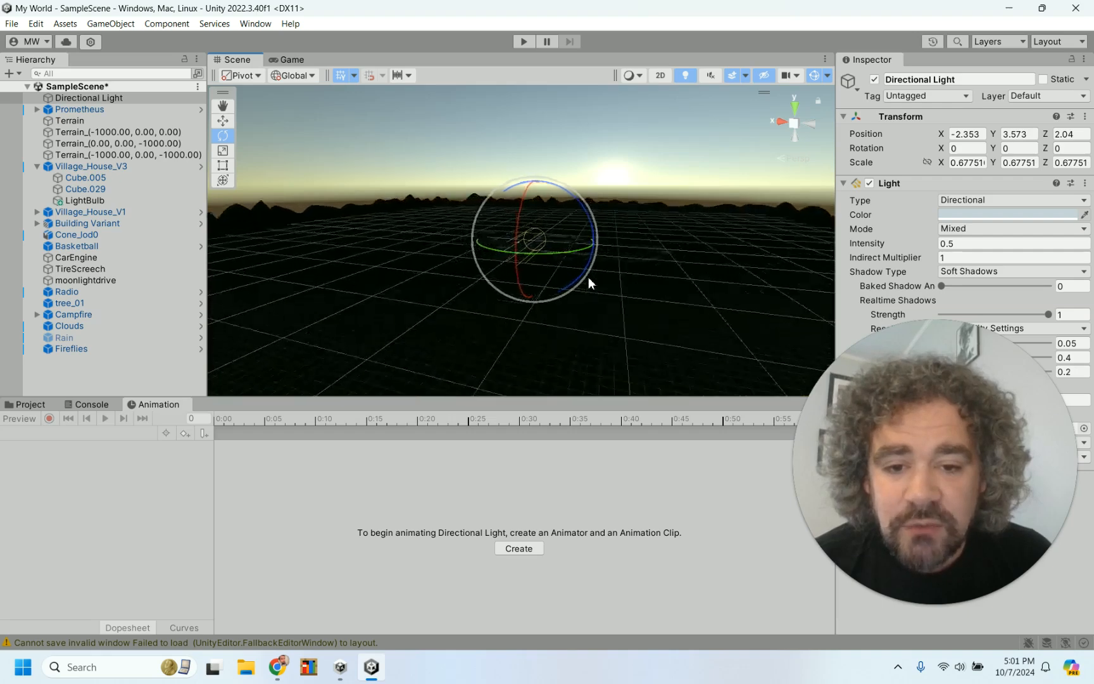
{"action": "scroll", "coordinate": [588, 277], "scroll_direction": "up", "scroll_amount": 12}
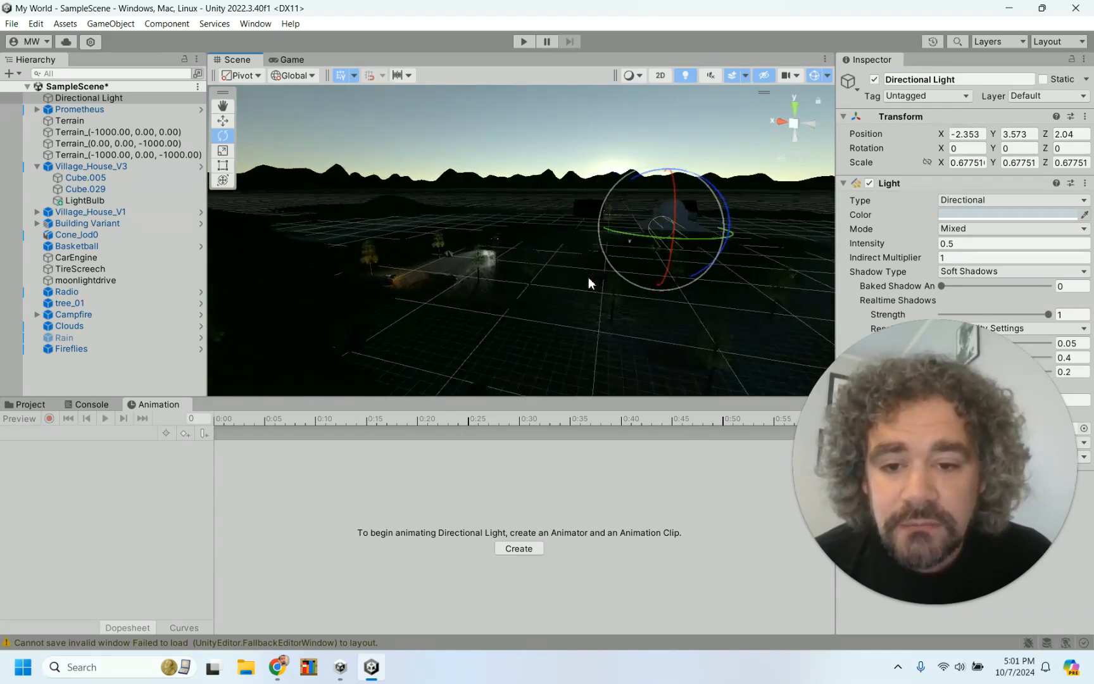
{"action": "scroll", "coordinate": [588, 276], "scroll_direction": "up", "scroll_amount": 10}
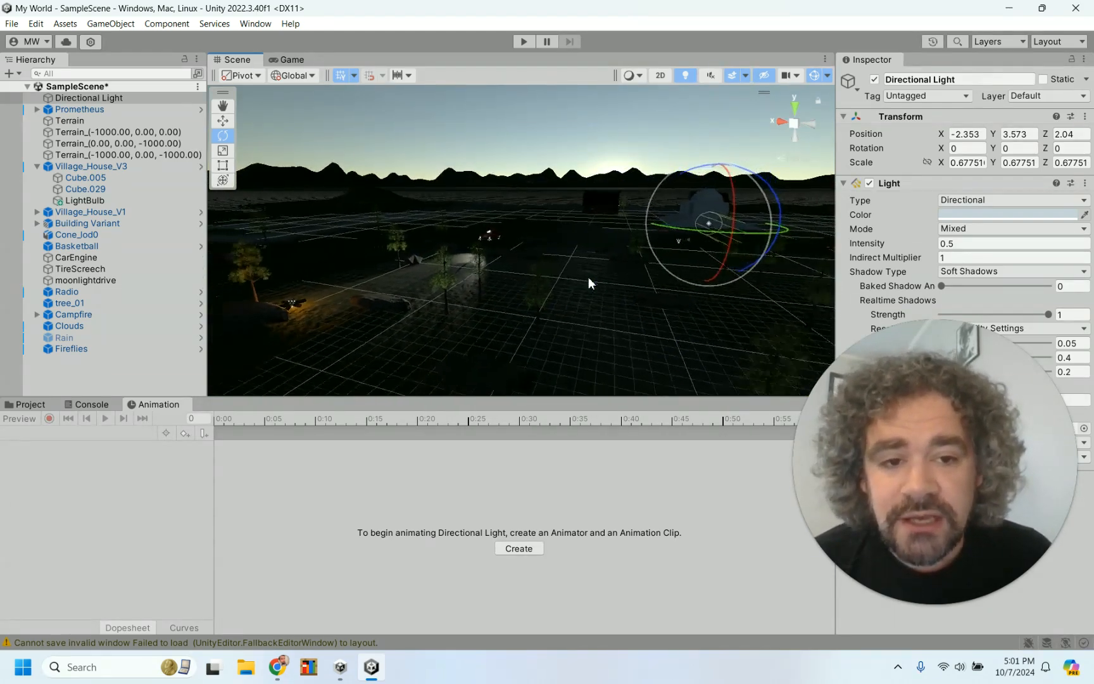
{"action": "key", "text": "f"}
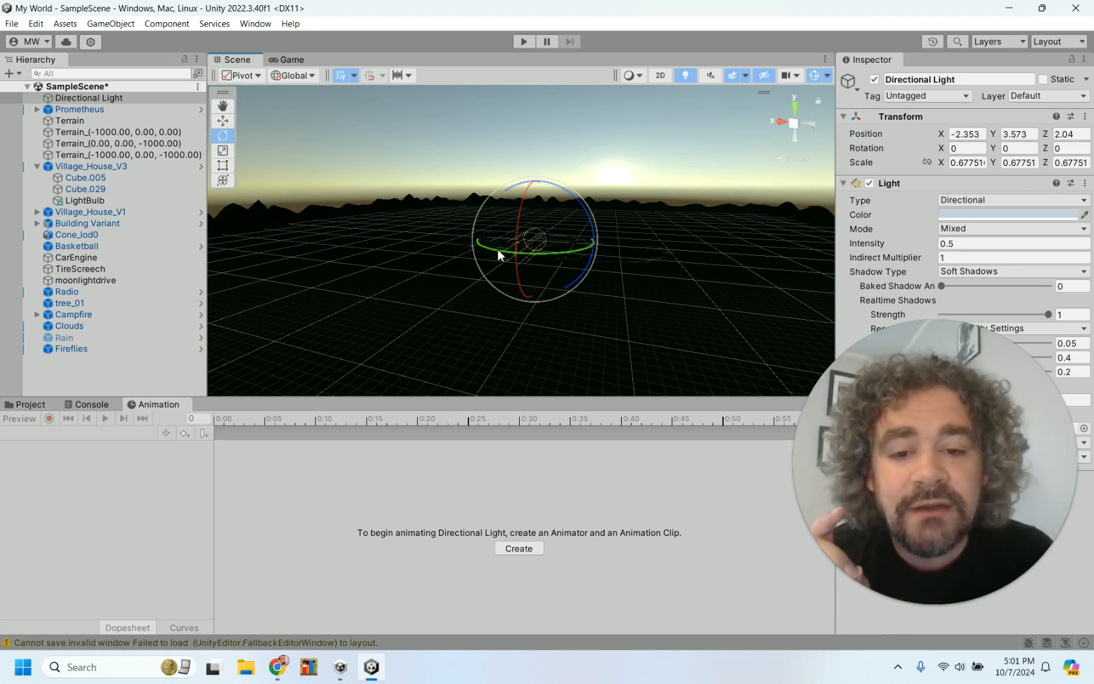
Try rotating the Directional Light about its Y axis to about -90 degrees, and undo a trial tilt about X
{"action": "left_click_drag", "start_coordinate": [497, 249], "coordinate": [605, 236]}
{"action": "left_click_drag", "start_coordinate": [490, 250], "coordinate": [530, 242]}
{"action": "left_click_drag", "start_coordinate": [664, 245], "coordinate": [353, 269], "text": "alt"}
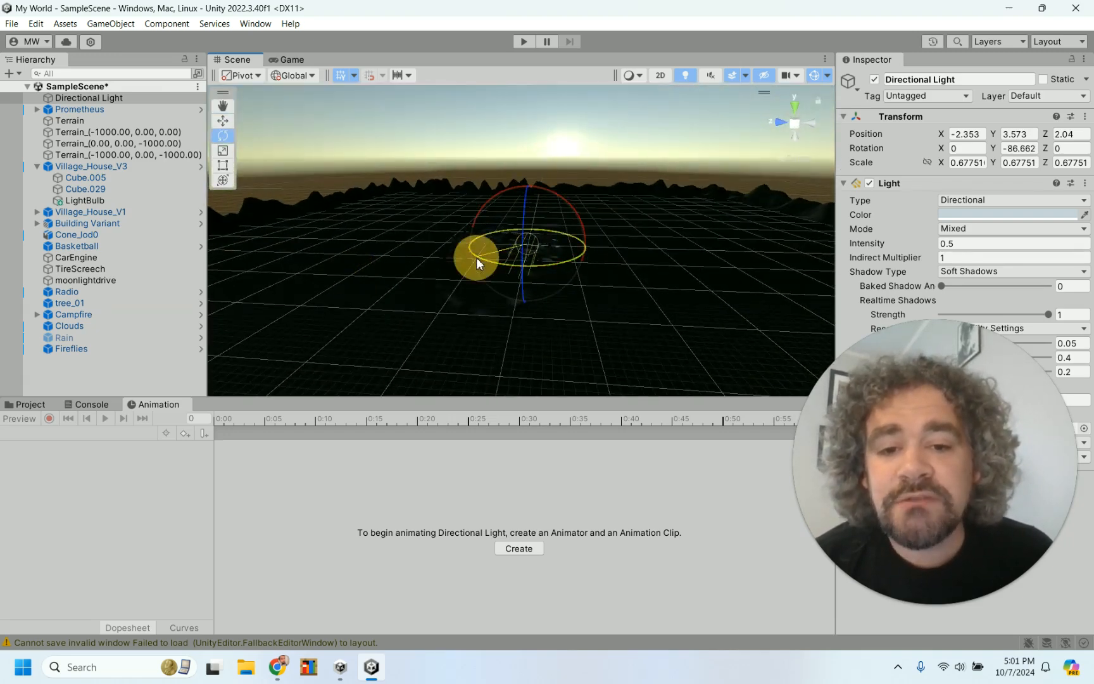
{"action": "left_click_drag", "start_coordinate": [476, 257], "coordinate": [485, 255]}
{"action": "left_click_drag", "start_coordinate": [388, 248], "coordinate": [209, 242], "text": "alt"}
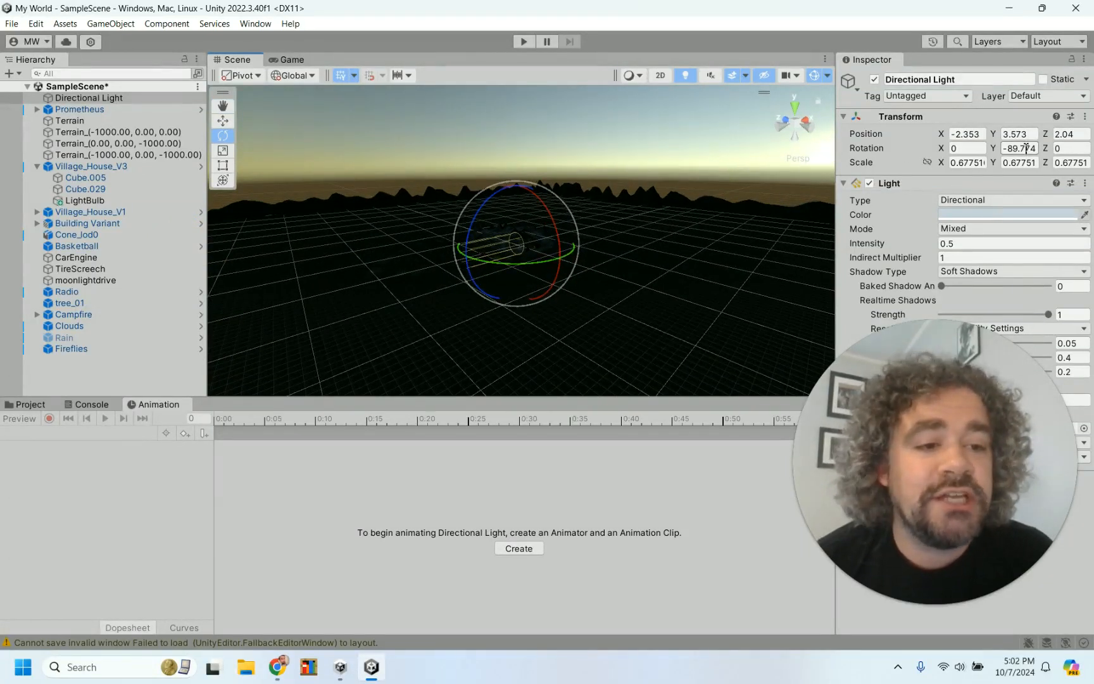
{"action": "left_click_drag", "start_coordinate": [466, 257], "coordinate": [520, 283]}
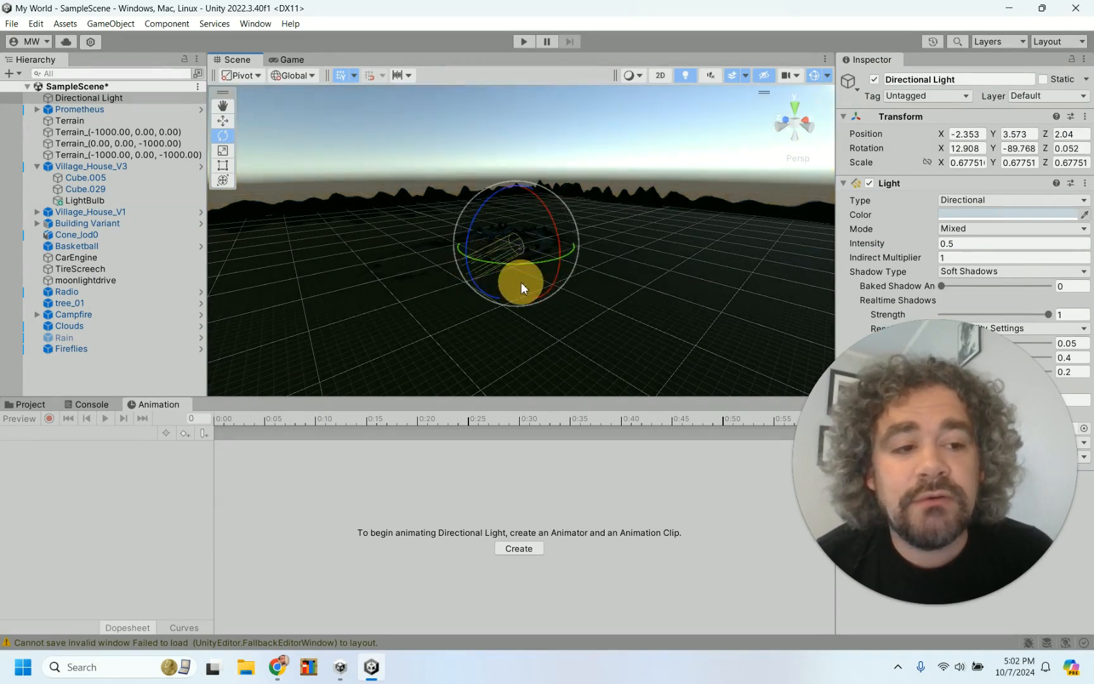
{"action": "key", "text": "ctrl+z"}
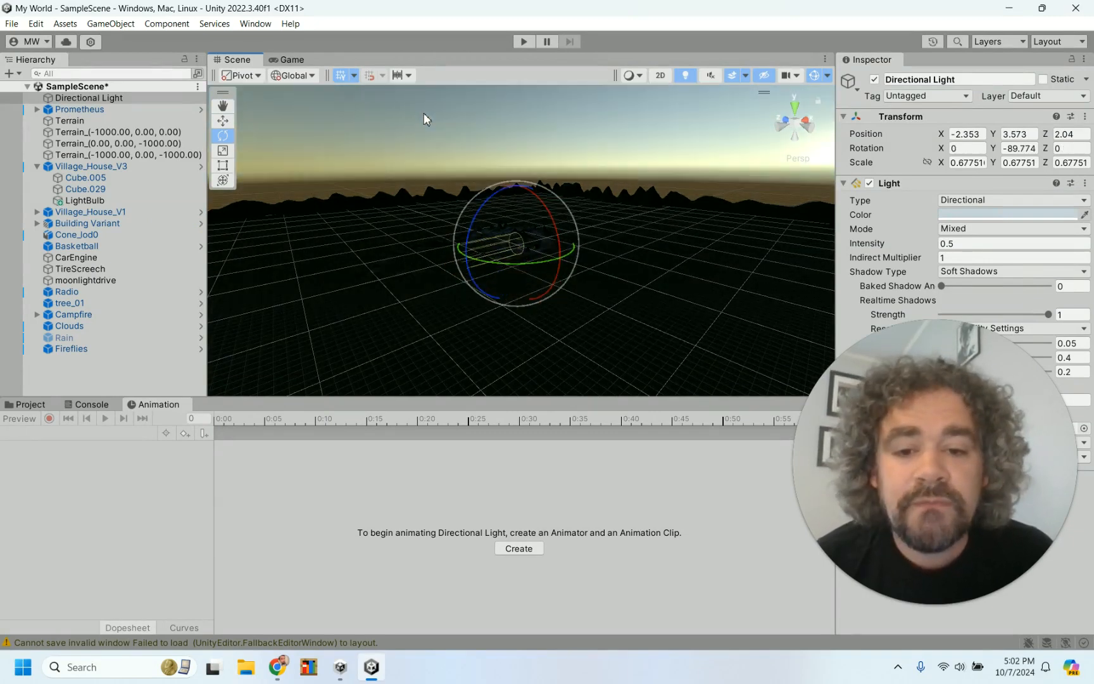
Set the Directional Light's Y rotation to -180
{"action": "mouse_move", "coordinate": [490, 257]}
{"action": "left_mouse_down"}
{"action": "mouse_move", "coordinate": [601, 242]}
{"action": "mouse_move", "coordinate": [679, 212]}
{"action": "mouse_move", "coordinate": [607, 250]}
{"action": "mouse_move", "coordinate": [503, 253]}
{"action": "left_mouse_up"}
{"action": "left_click", "coordinate": [1017, 149]}
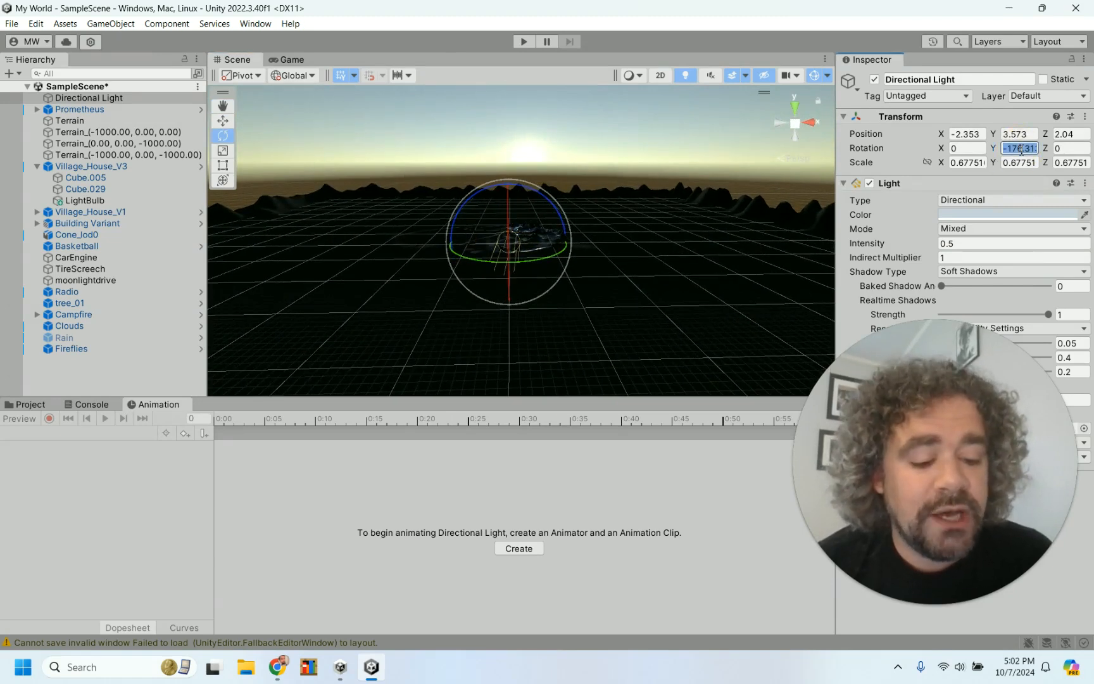
{"action": "type", "text": "-180"}
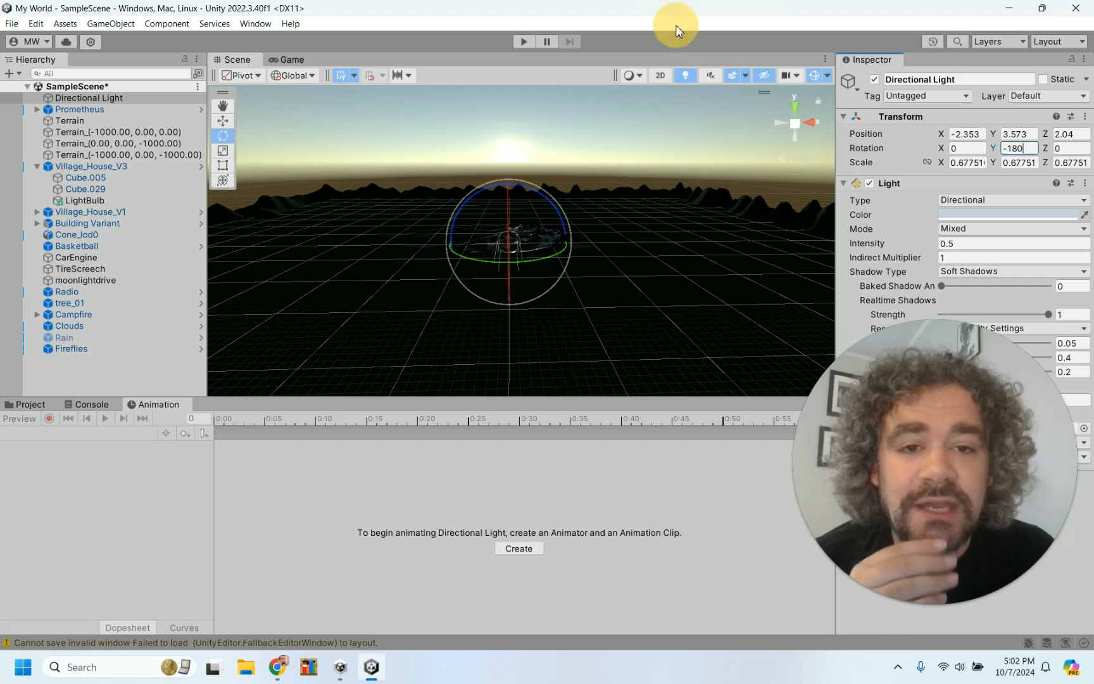
Create an animation clip named Sun for the Directional Light and save it in the Materials folder
{"action": "left_click", "coordinate": [96, 102]}
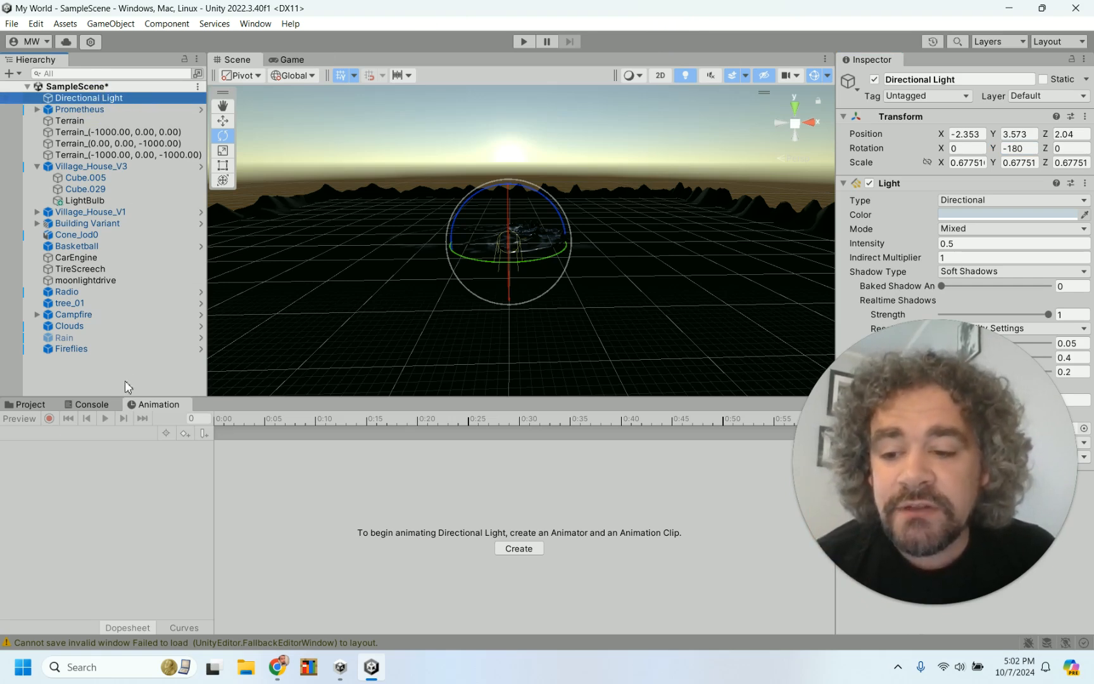
{"action": "left_click", "coordinate": [519, 548]}
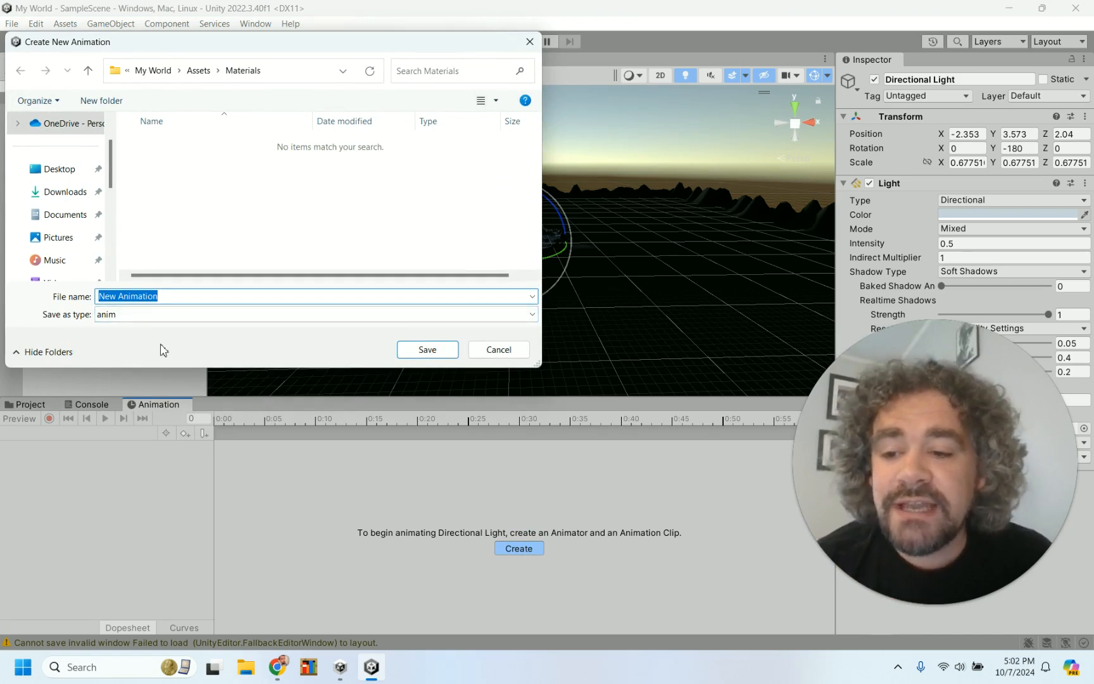
{"action": "type", "text": "Sun"}
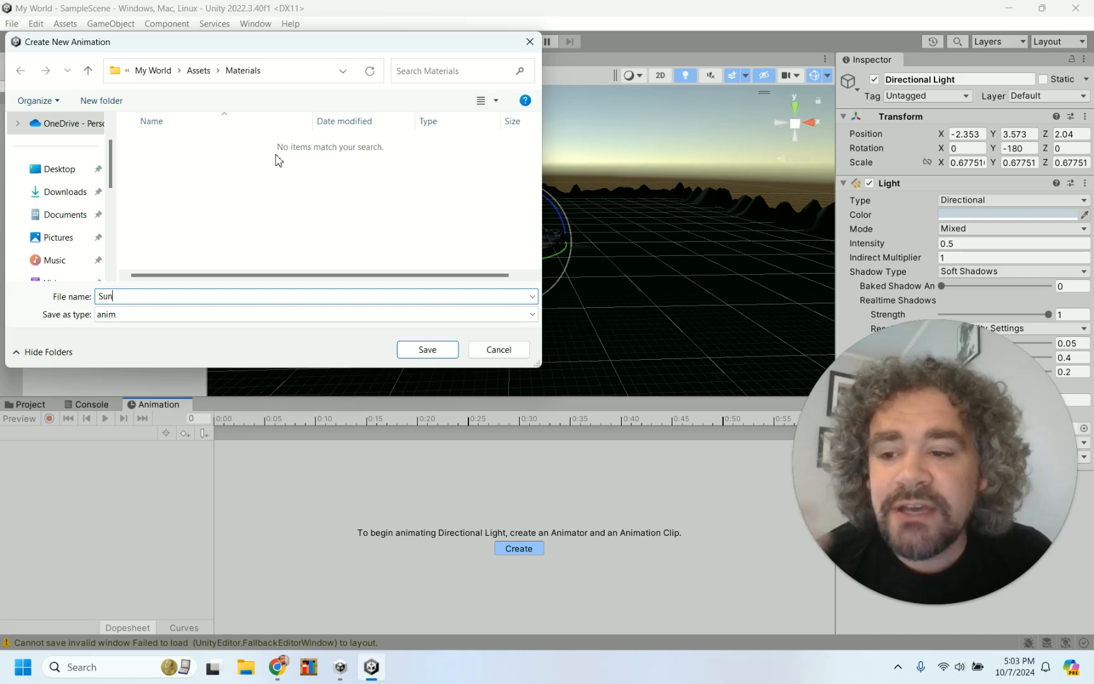
{"action": "left_click", "coordinate": [428, 350]}
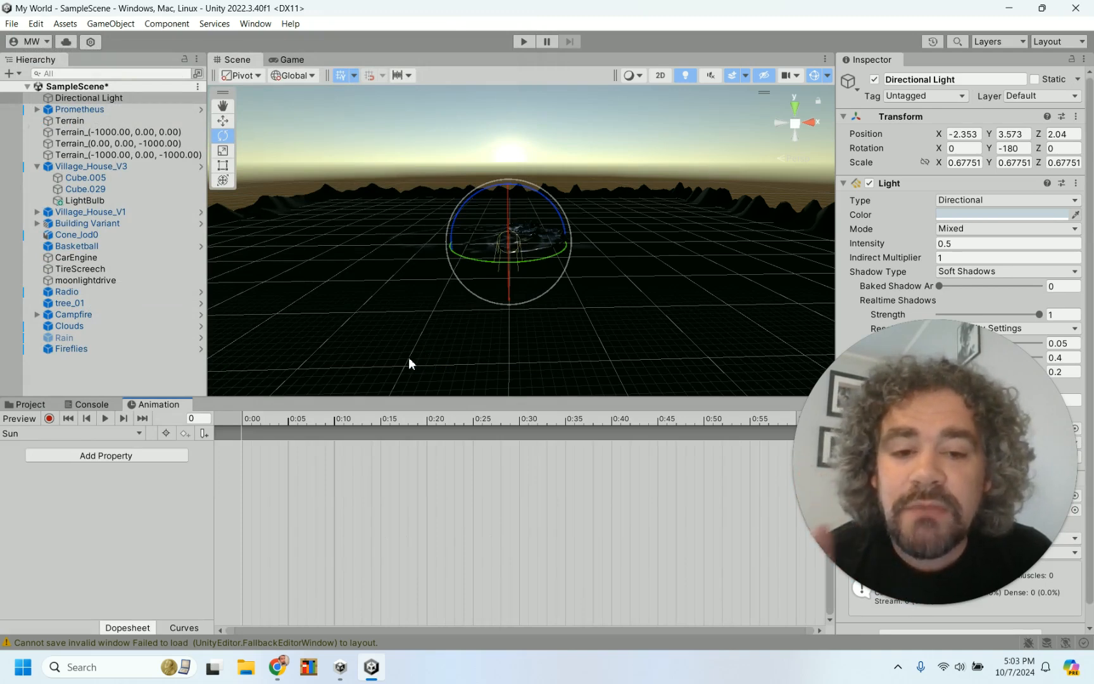
{"action": "left_click_drag", "start_coordinate": [888, 400], "coordinate": [618, 412]}
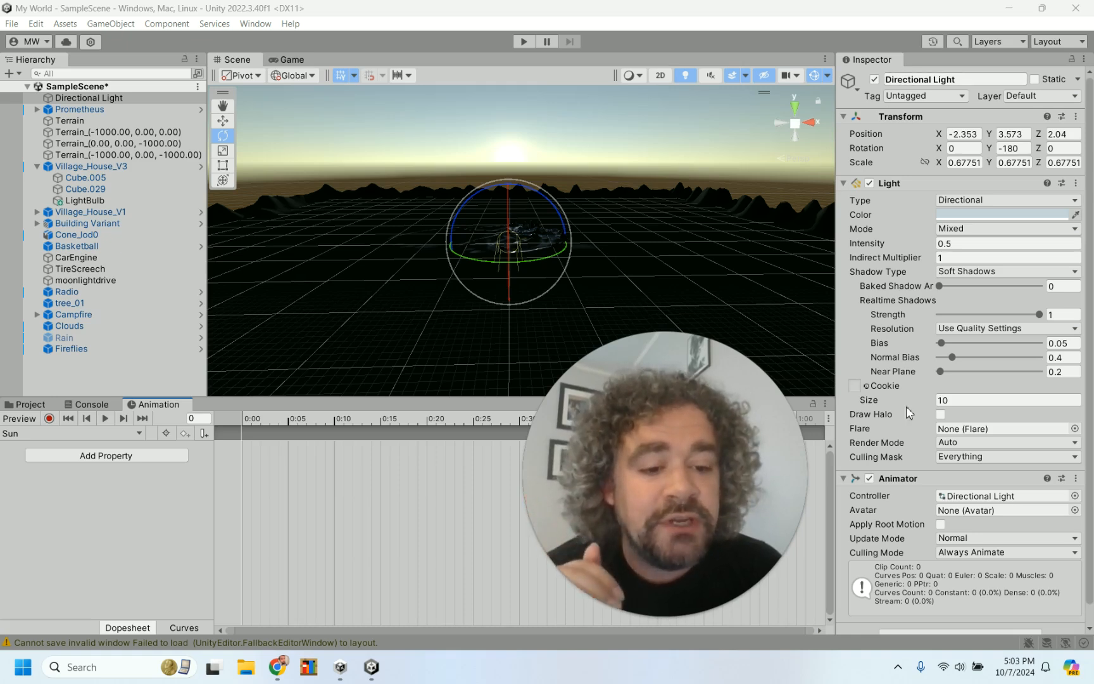
{"action": "scroll", "coordinate": [906, 409], "scroll_direction": "down", "scroll_amount": 1}
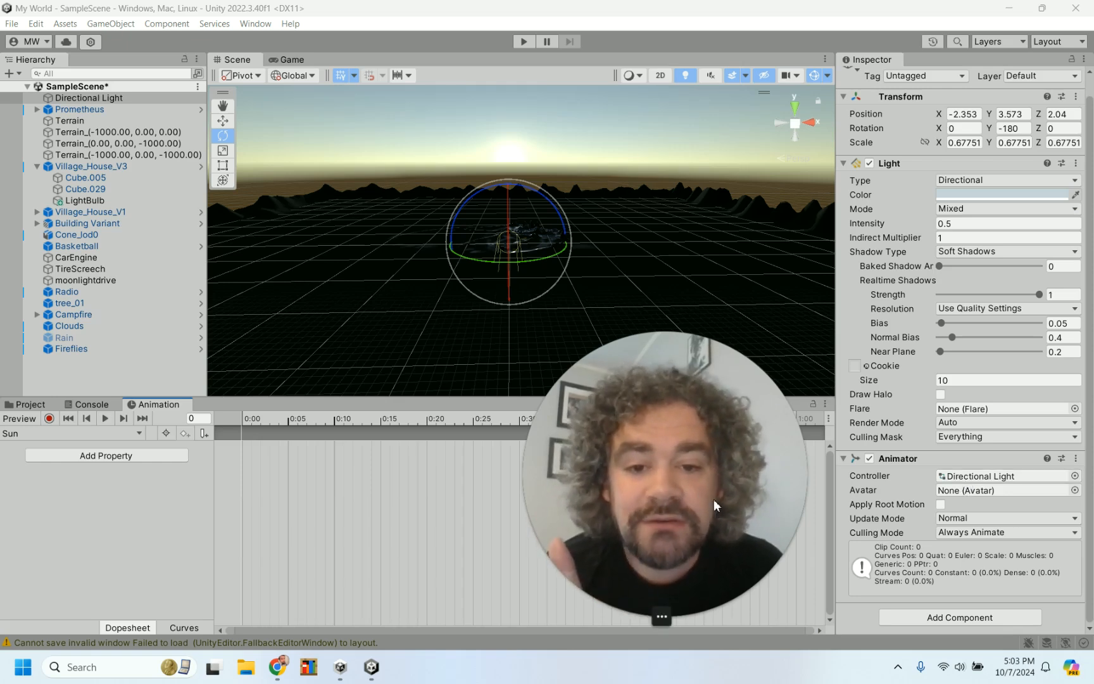
{"action": "left_click_drag", "start_coordinate": [734, 476], "coordinate": [322, 279]}
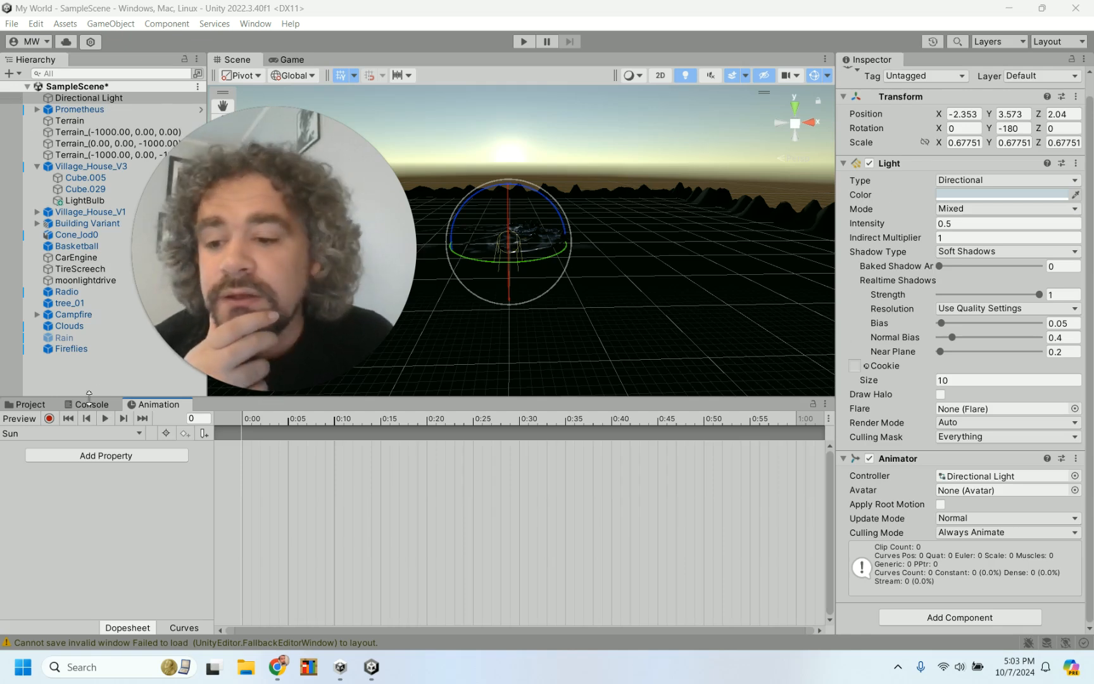
Add the Directional Light's Transform Rotation as an animated property of the Sun clip
{"action": "left_click", "coordinate": [95, 457]}
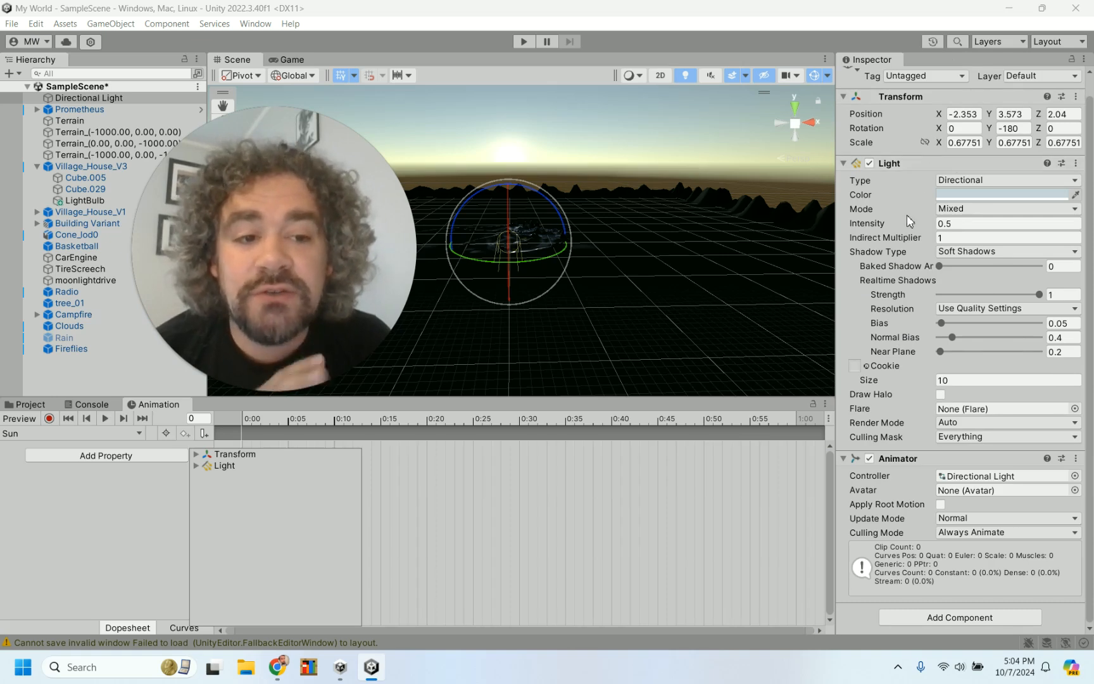
{"action": "mouse_move", "coordinate": [905, 214]}
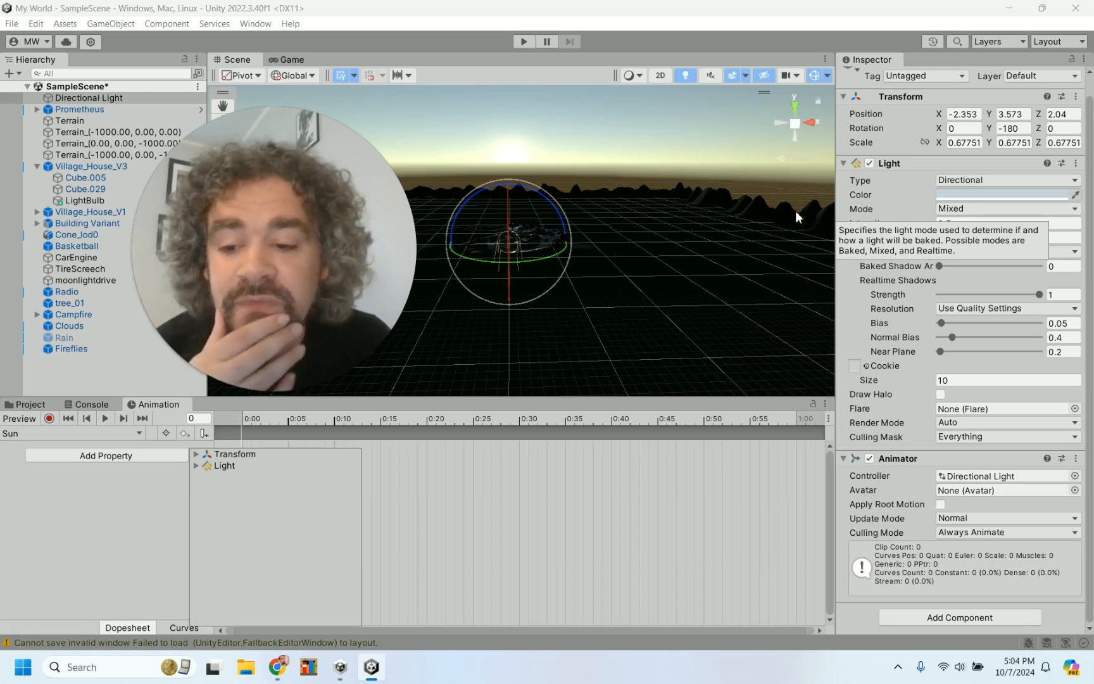
{"action": "left_click", "coordinate": [196, 455]}
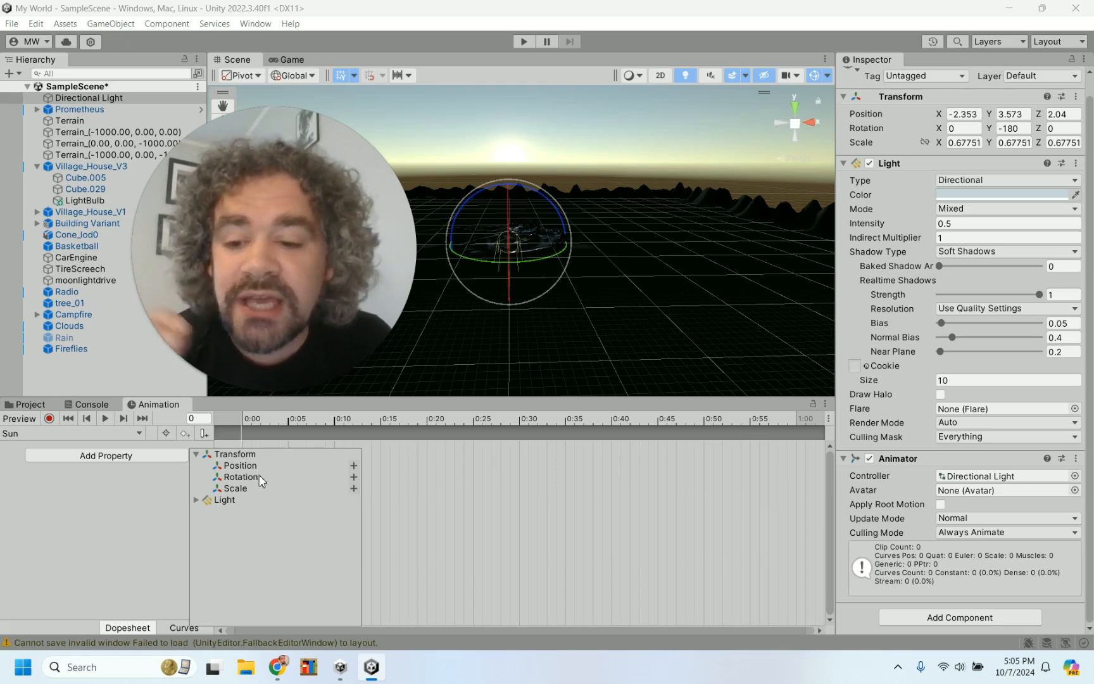
{"action": "left_click", "coordinate": [354, 477]}
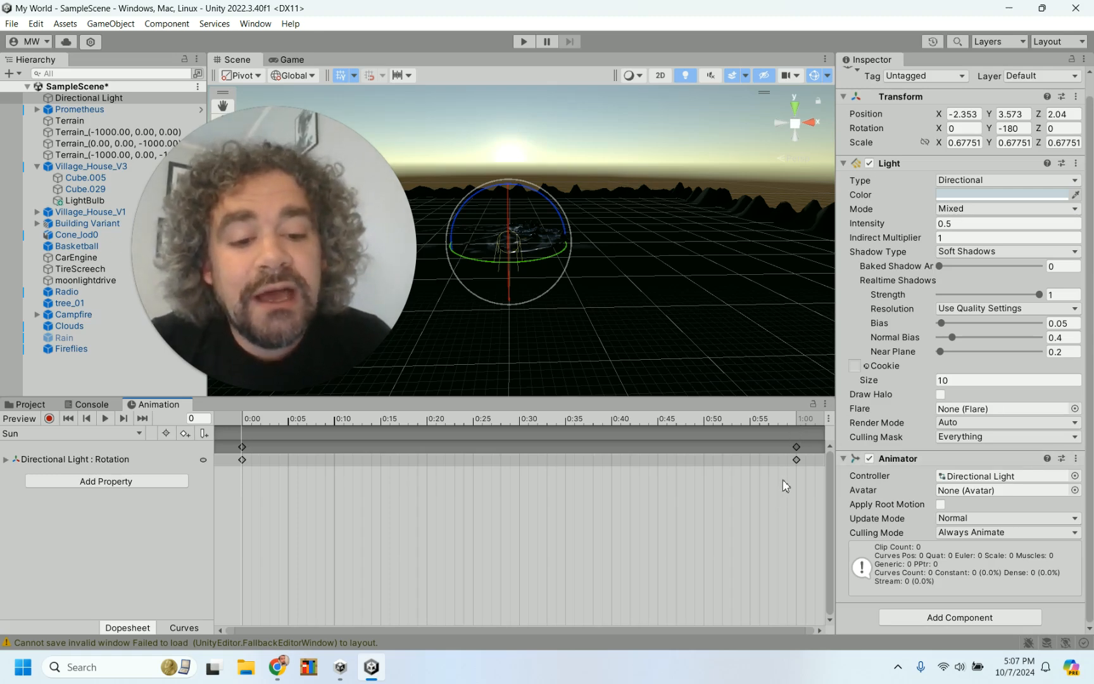
Zoom the Sun clip's animation timeline out until it spans about 390:00
{"action": "scroll", "coordinate": [773, 482], "scroll_direction": "down", "scroll_amount": 3}
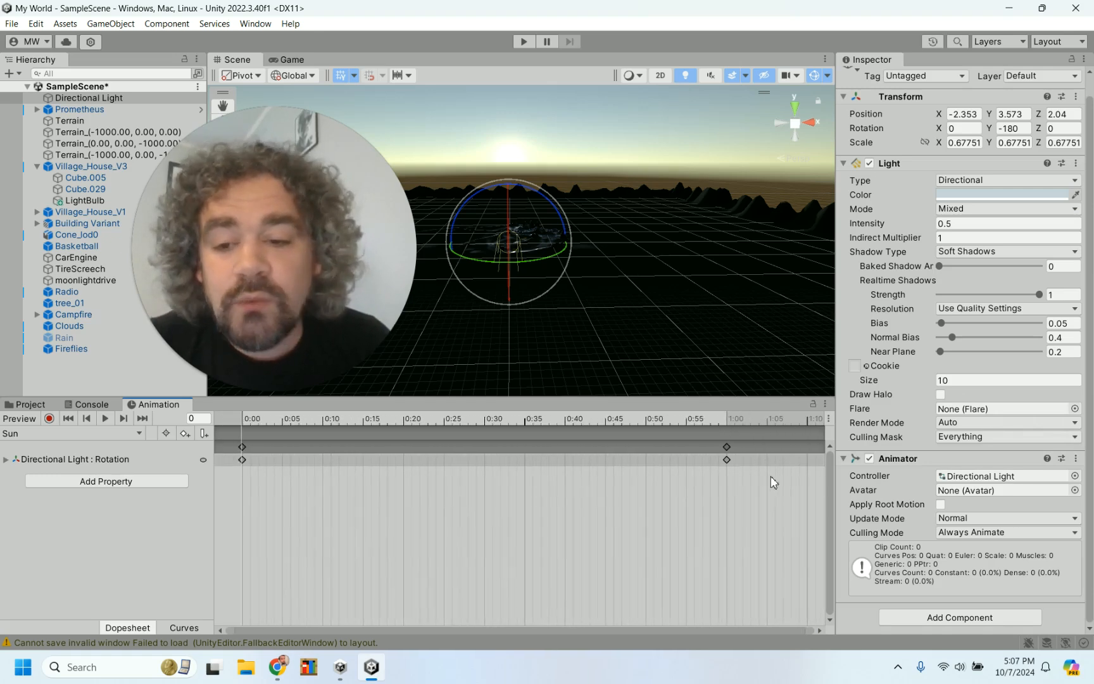
{"action": "scroll", "coordinate": [773, 482], "scroll_direction": "down", "scroll_amount": 10}
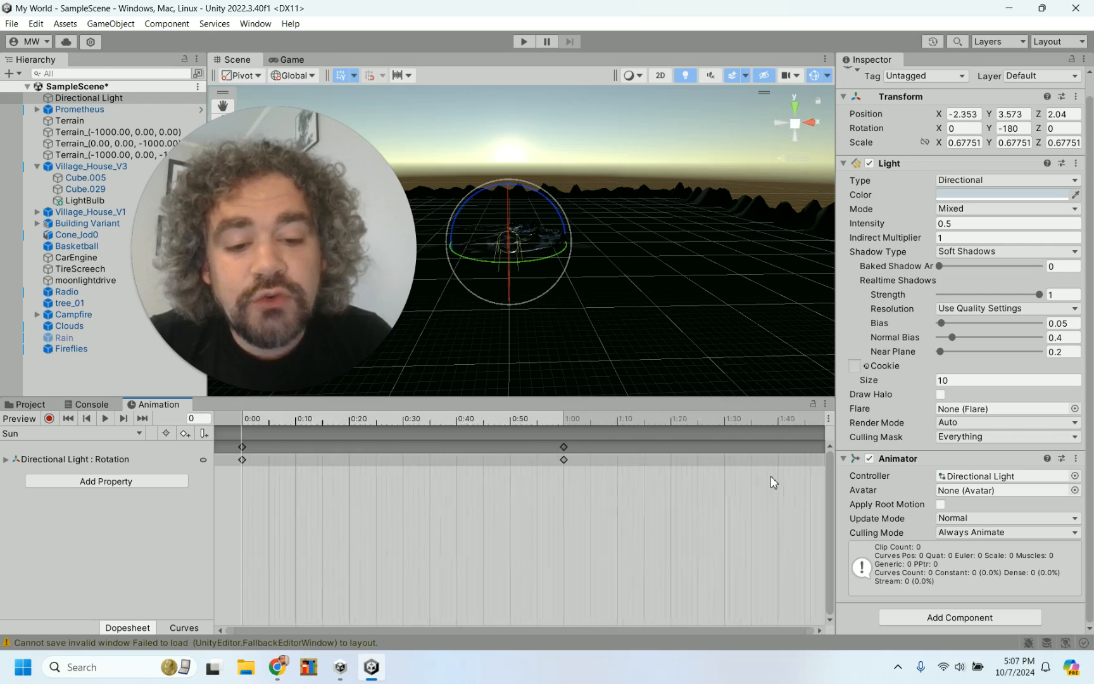
{"action": "scroll", "coordinate": [771, 481], "scroll_direction": "down", "scroll_amount": 8}
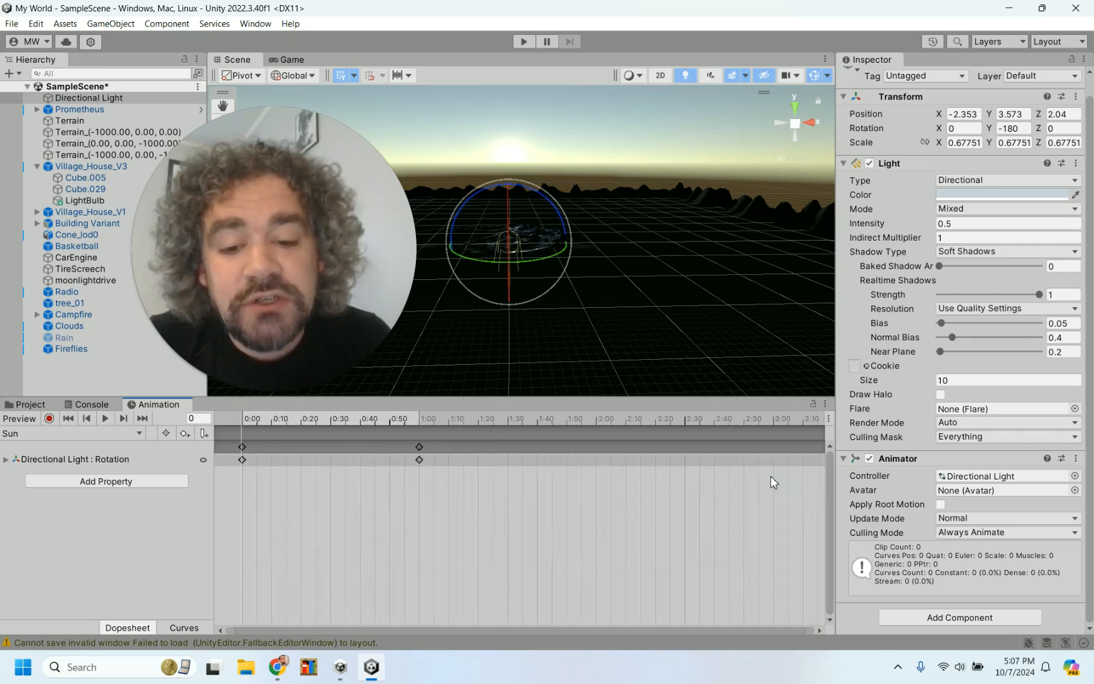
{"action": "scroll", "coordinate": [771, 481], "scroll_direction": "down", "scroll_amount": 6}
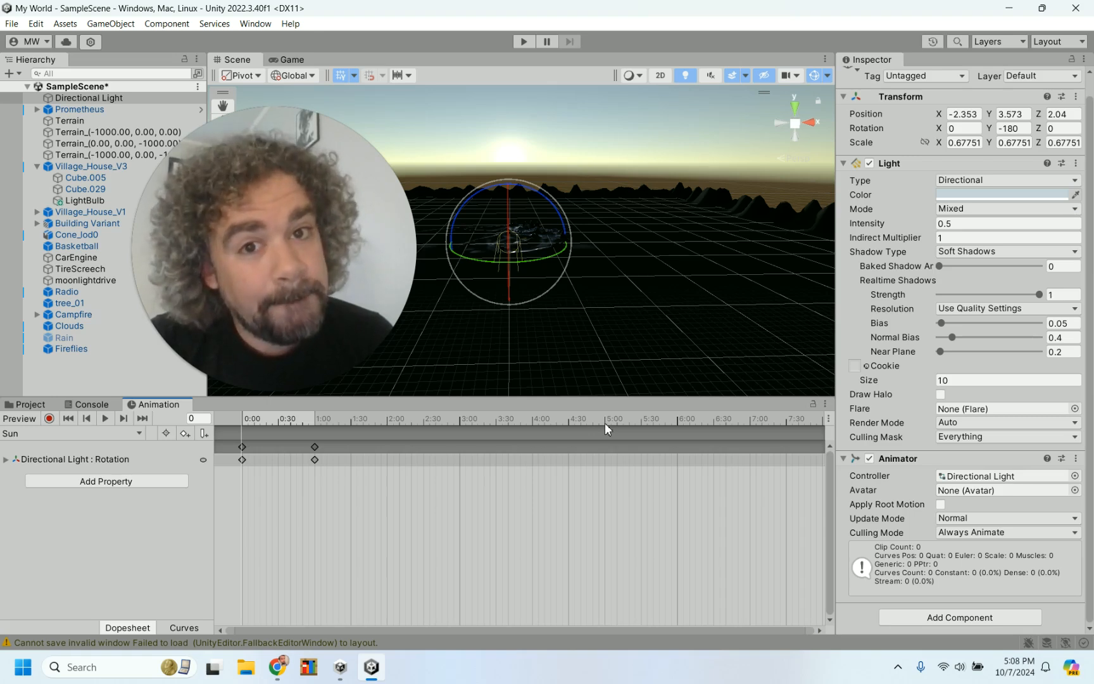
{"action": "scroll", "coordinate": [609, 492], "scroll_direction": "down", "scroll_amount": 3}
{"action": "scroll", "coordinate": [608, 493], "scroll_direction": "down", "scroll_amount": 5}
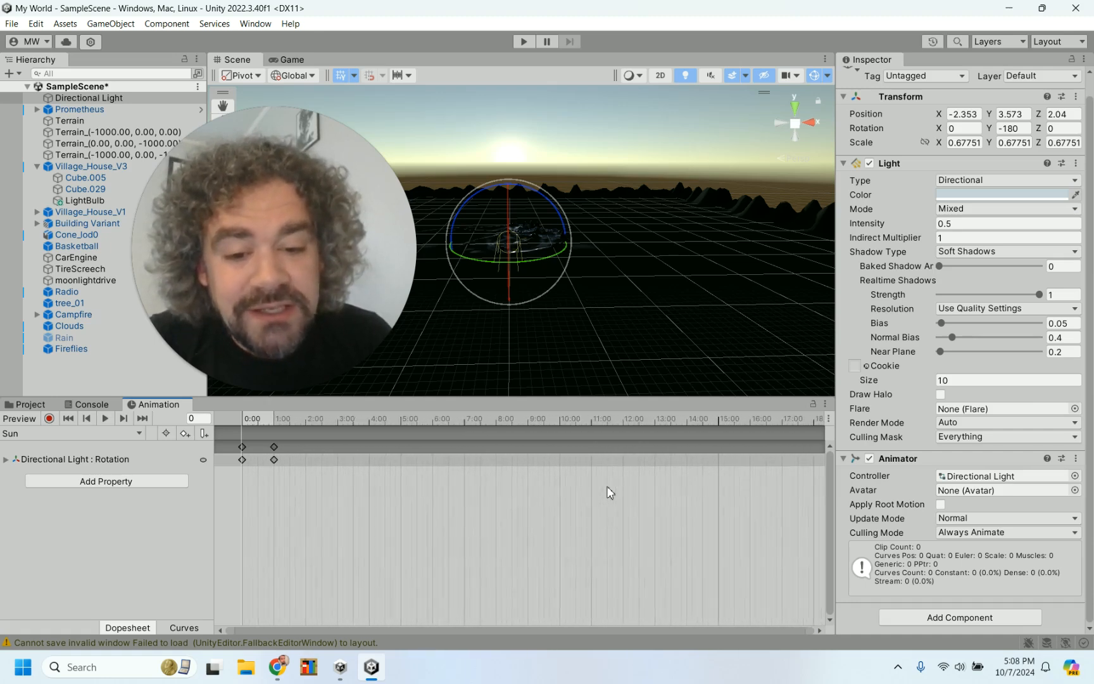
{"action": "scroll", "coordinate": [609, 492], "scroll_direction": "down", "scroll_amount": 5}
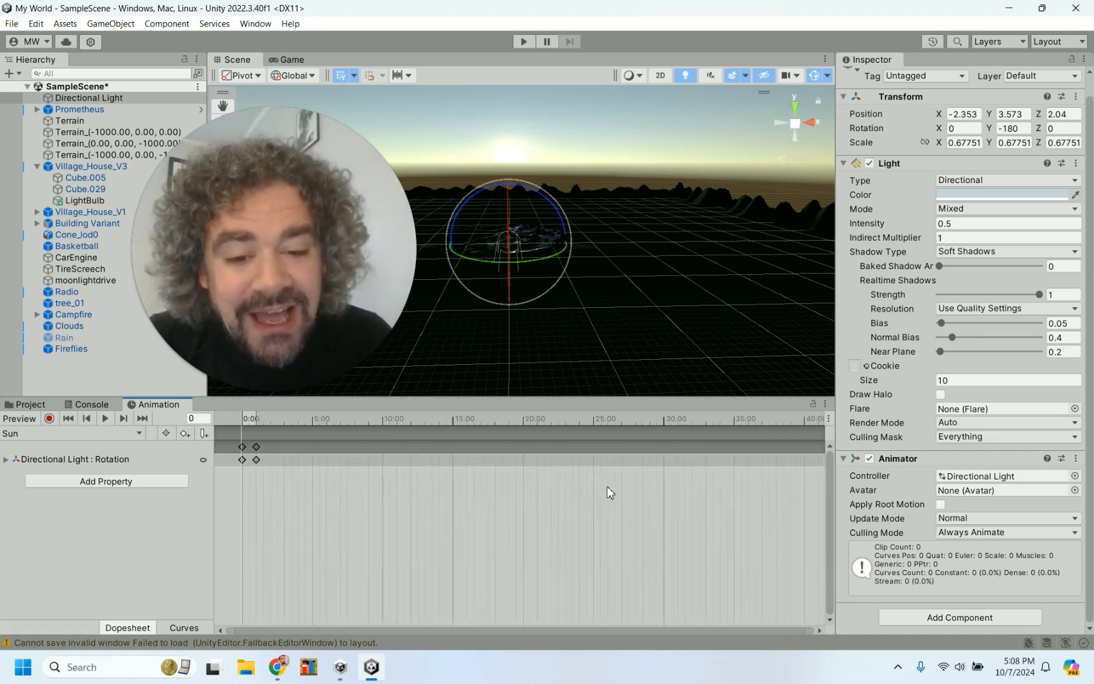
{"action": "scroll", "coordinate": [608, 493], "scroll_direction": "down", "scroll_amount": 5}
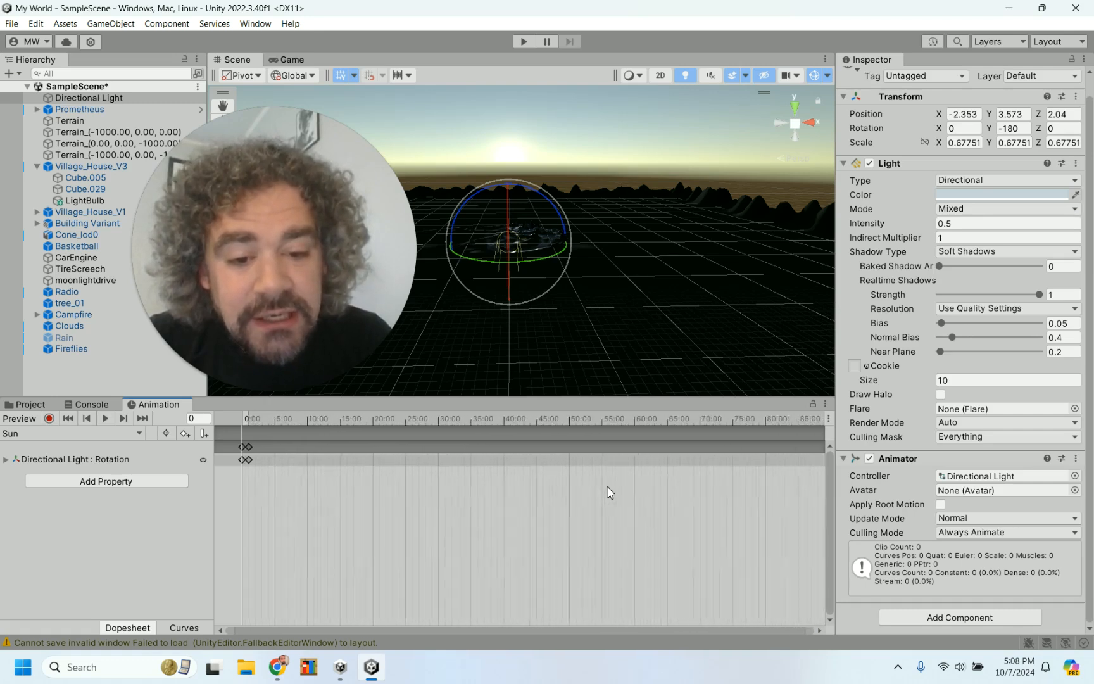
{"action": "scroll", "coordinate": [609, 493], "scroll_direction": "down", "scroll_amount": 4}
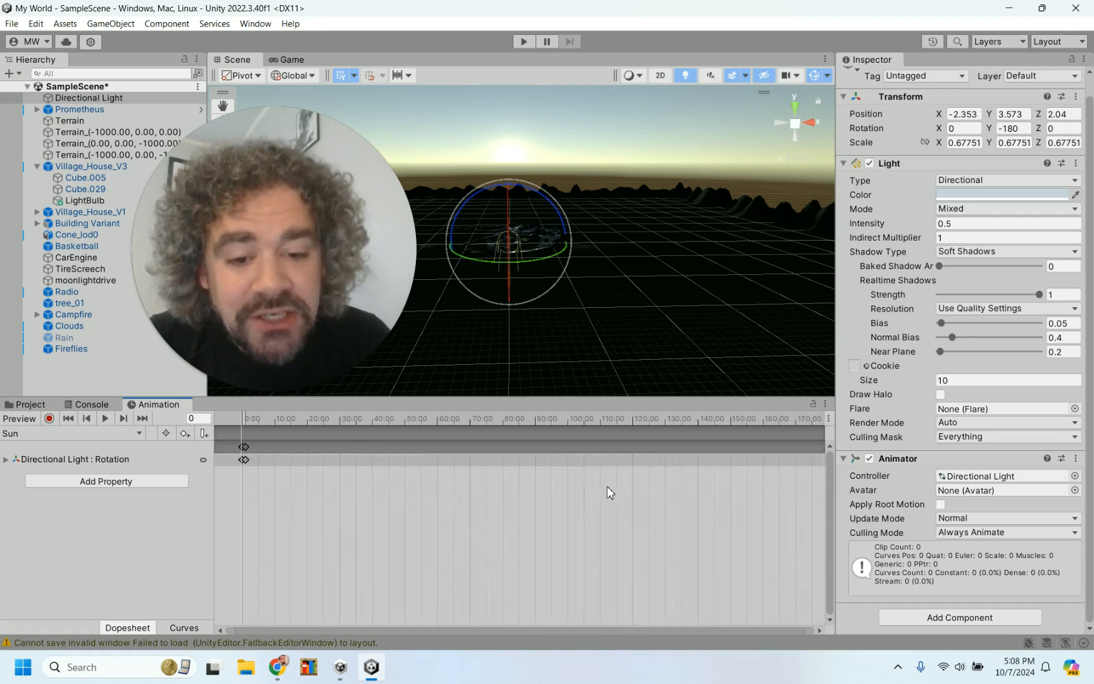
{"action": "scroll", "coordinate": [609, 492], "scroll_direction": "down", "scroll_amount": 5}
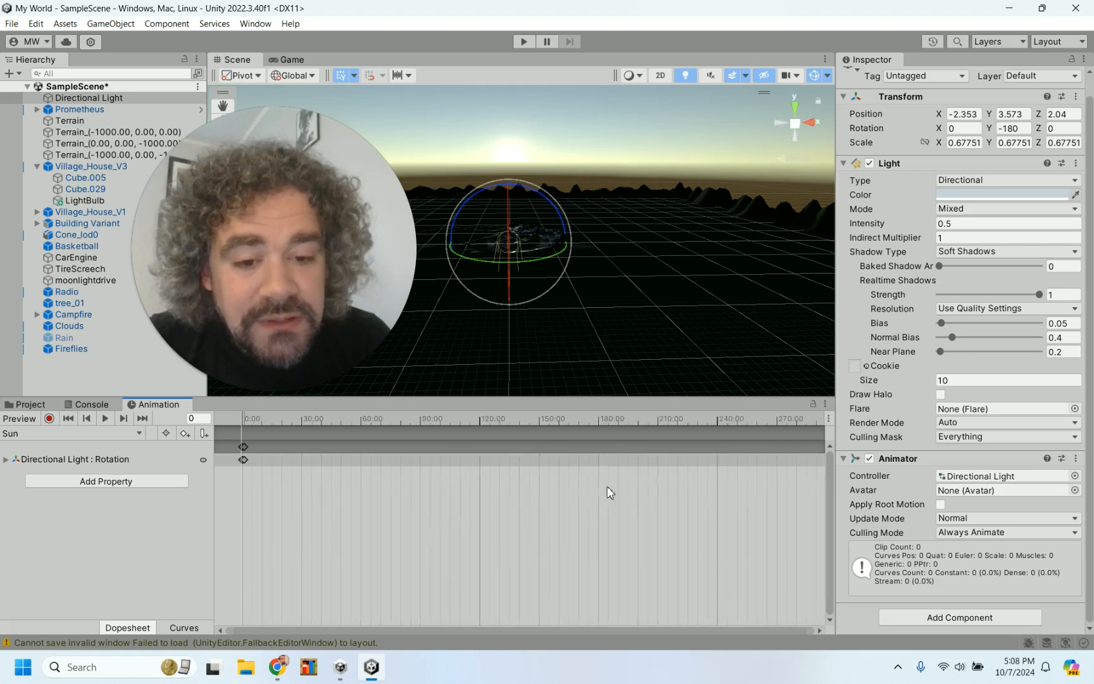
{"action": "scroll", "coordinate": [609, 493], "scroll_direction": "down", "scroll_amount": 2}
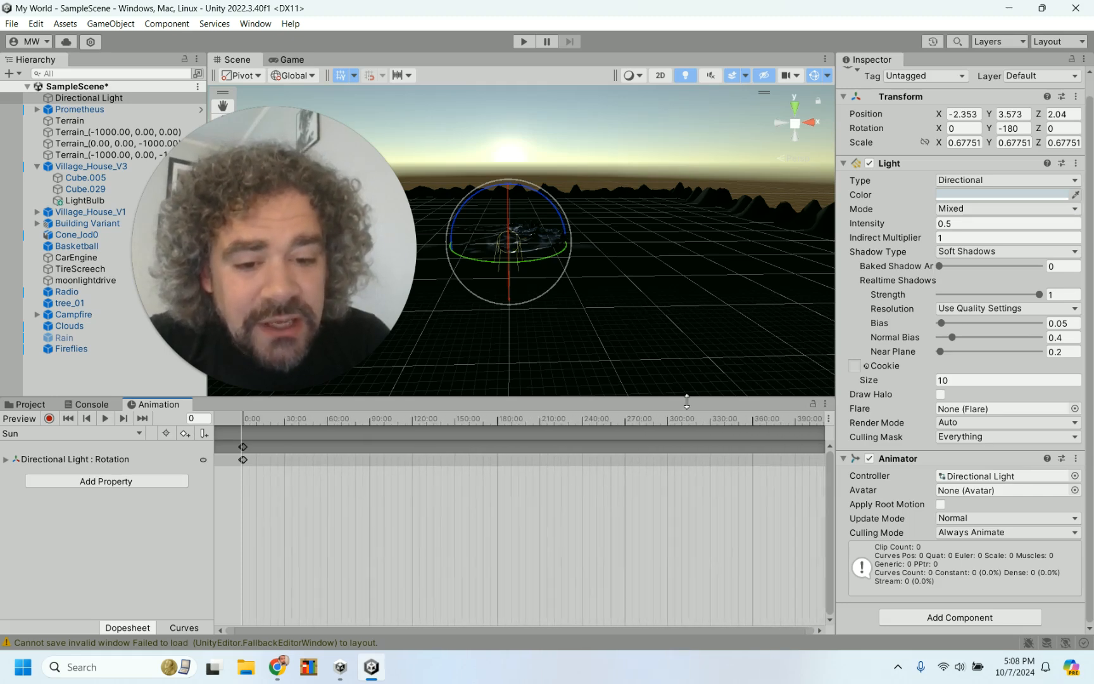
Try moving the Sun clip's rotation keyframes along the timeline to about 40:00, and undo the move
{"action": "left_click", "coordinate": [243, 449]}
{"action": "left_click_drag", "start_coordinate": [264, 447], "coordinate": [303, 451]}
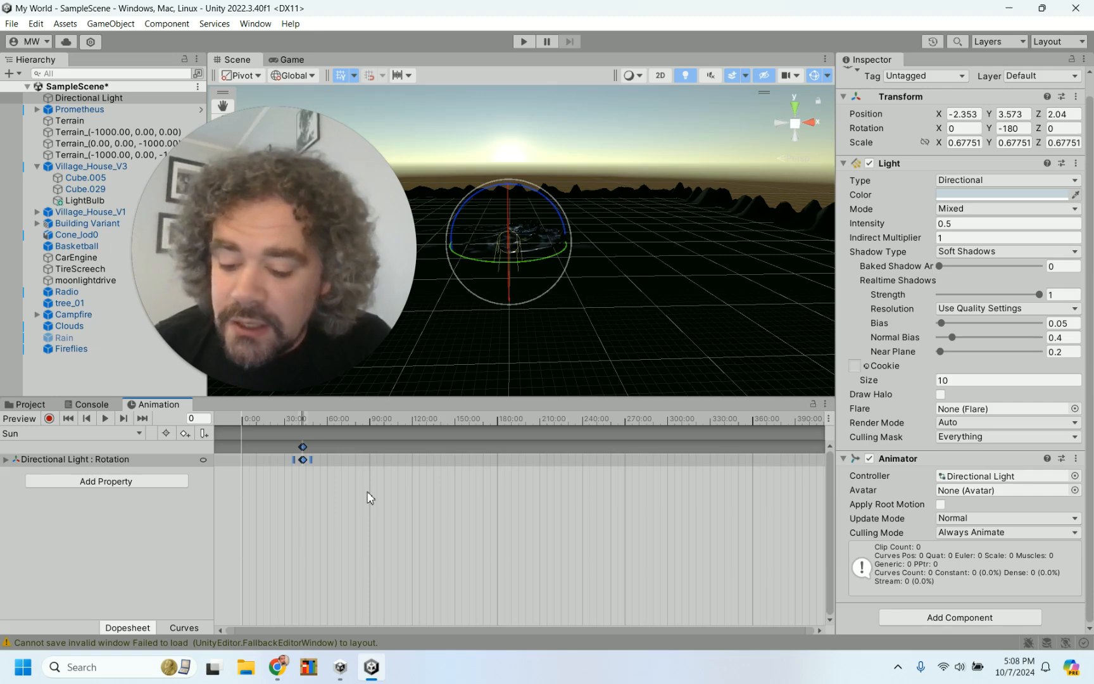
{"action": "key", "text": "ctrl+z"}
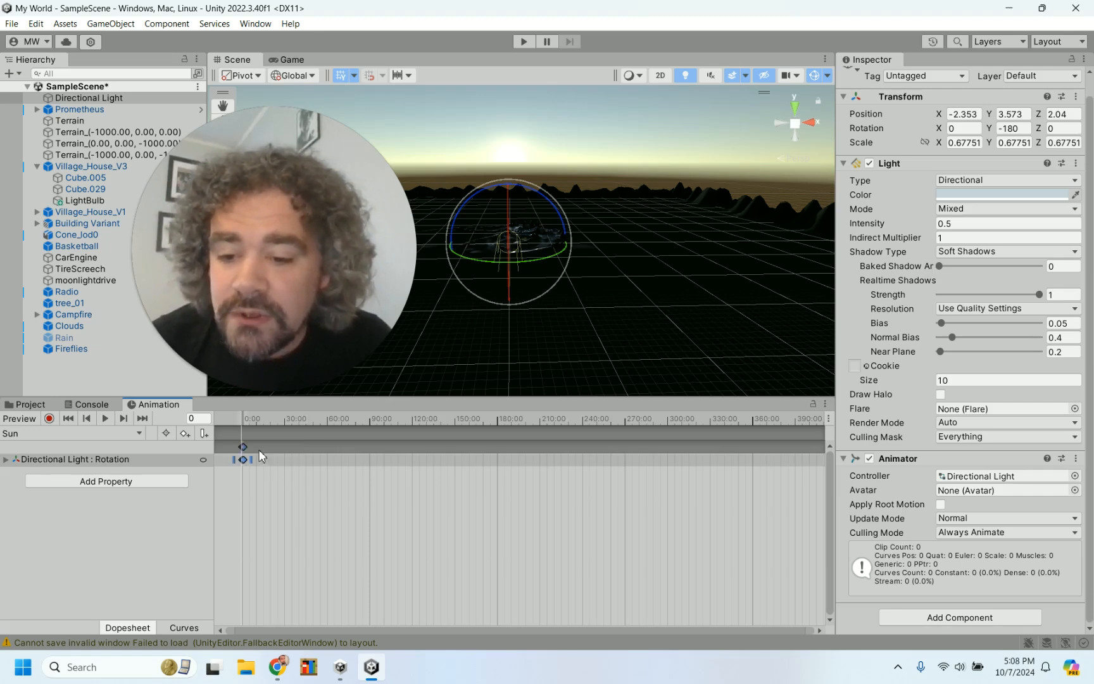
Move only the Sun clip's second rotation keyframe out along the timeline to about 32:00
{"action": "scroll", "coordinate": [262, 455], "scroll_direction": "up", "scroll_amount": 10}
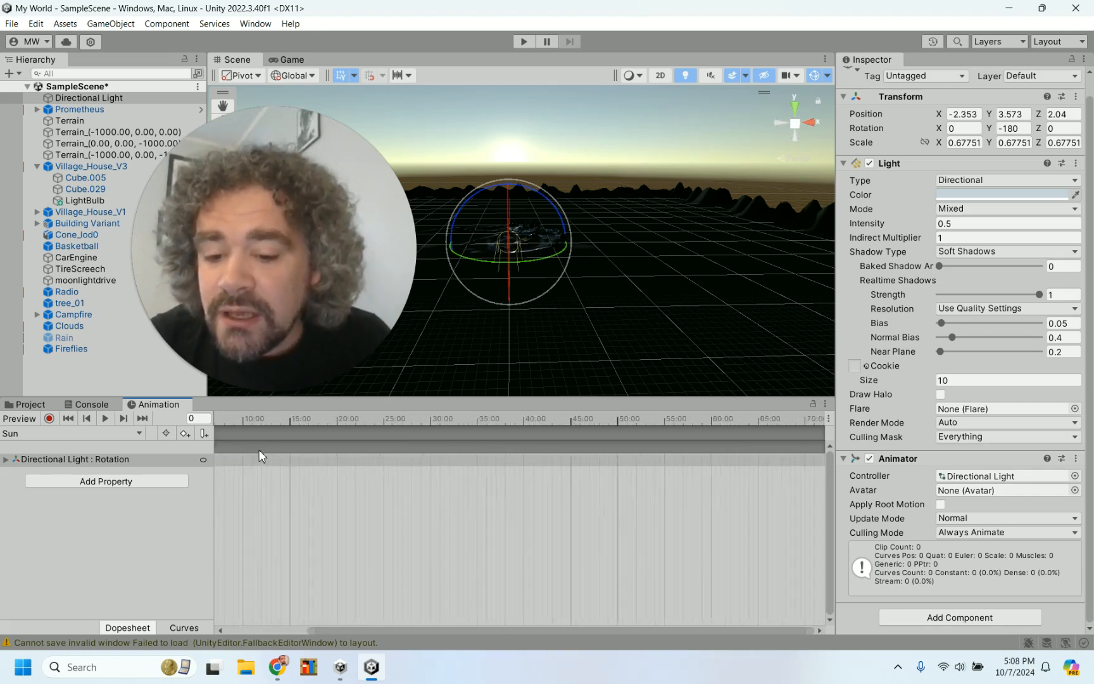
{"action": "scroll", "coordinate": [261, 456], "scroll_direction": "up", "scroll_amount": 3}
{"action": "left_click_drag", "start_coordinate": [463, 633], "coordinate": [196, 629]}
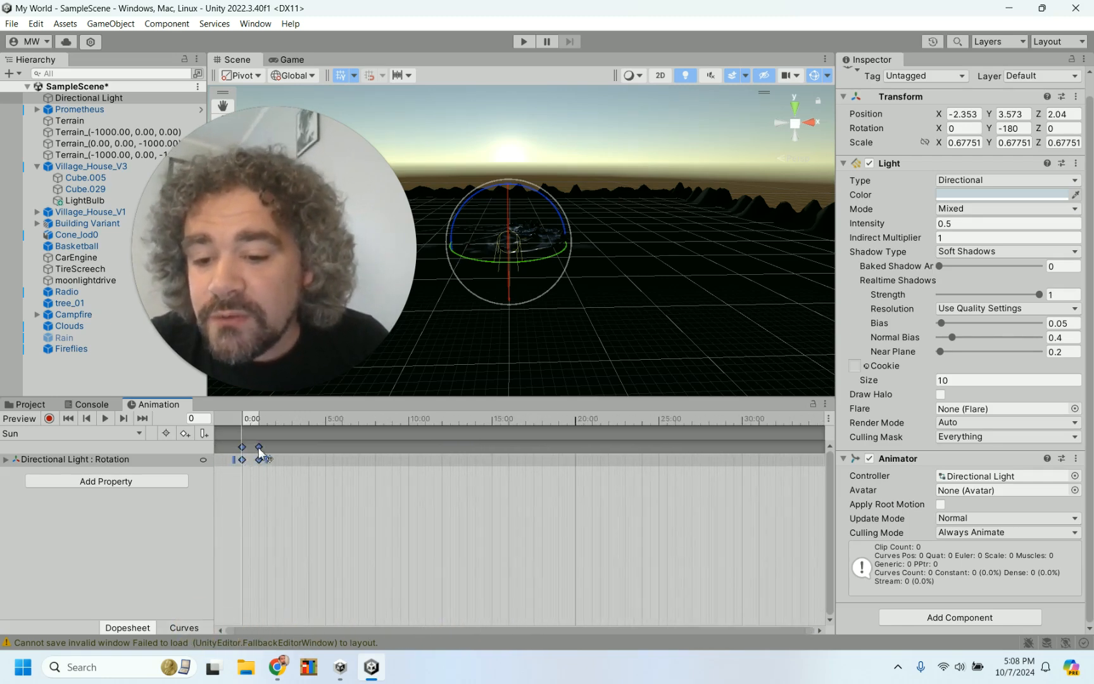
{"action": "left_click", "coordinate": [273, 501]}
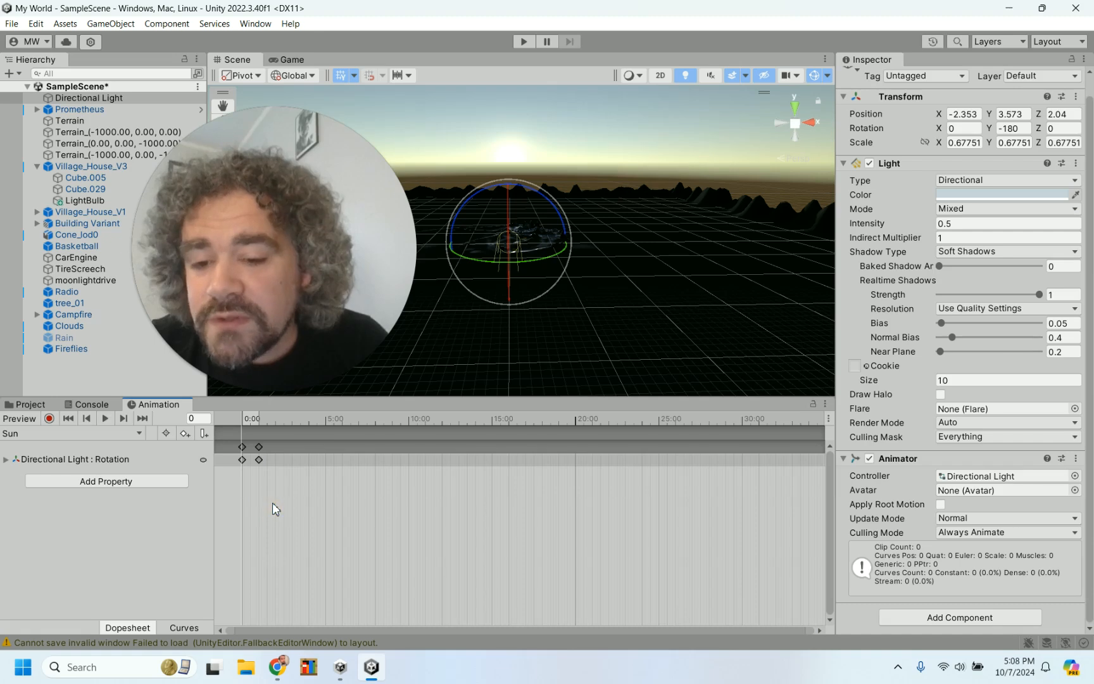
{"action": "left_click", "coordinate": [259, 447]}
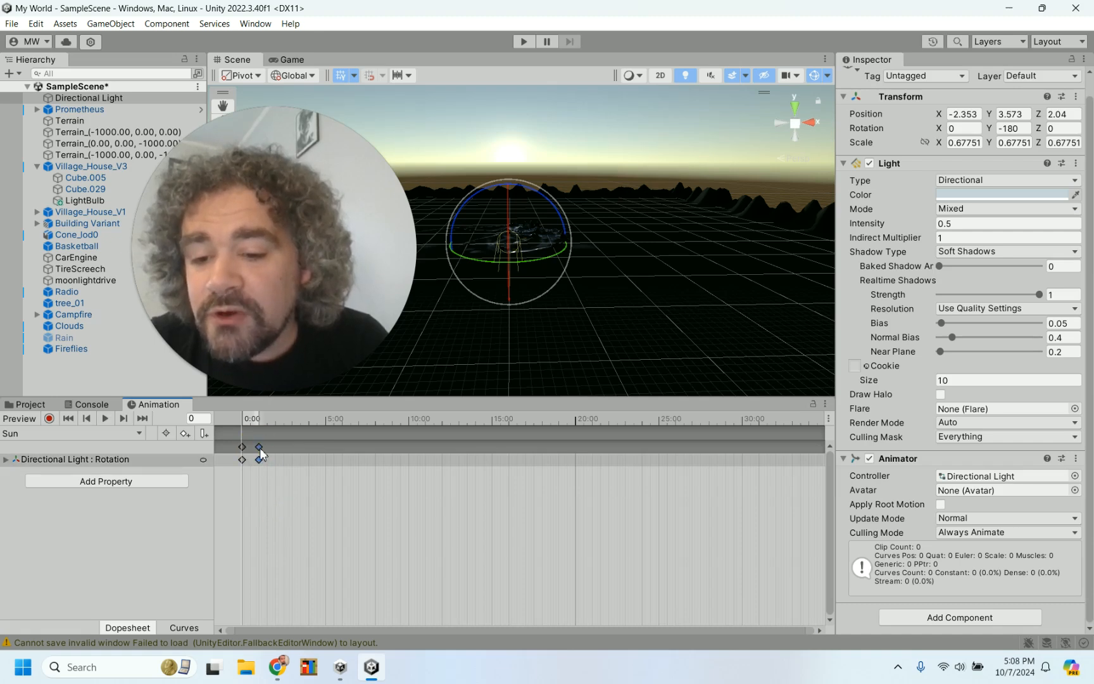
{"action": "left_click_drag", "start_coordinate": [259, 447], "coordinate": [775, 441]}
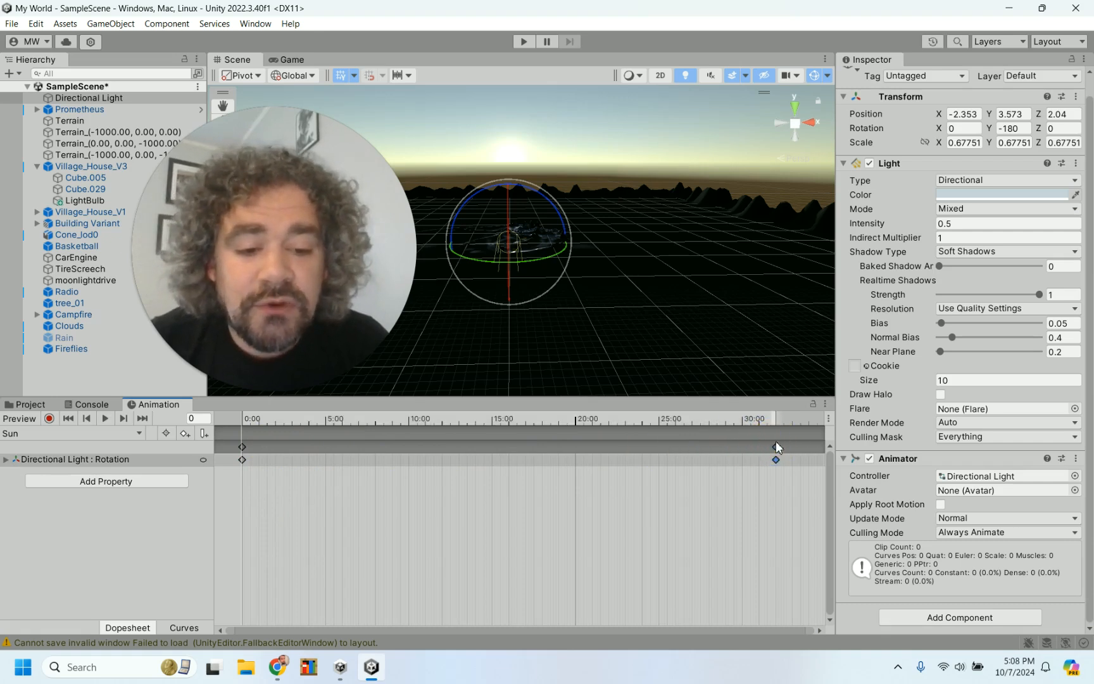
Stretch the Sun clip by moving its end rotation keyframe in stages out to about 300:00
{"action": "scroll", "coordinate": [774, 441], "scroll_direction": "down", "scroll_amount": 5}
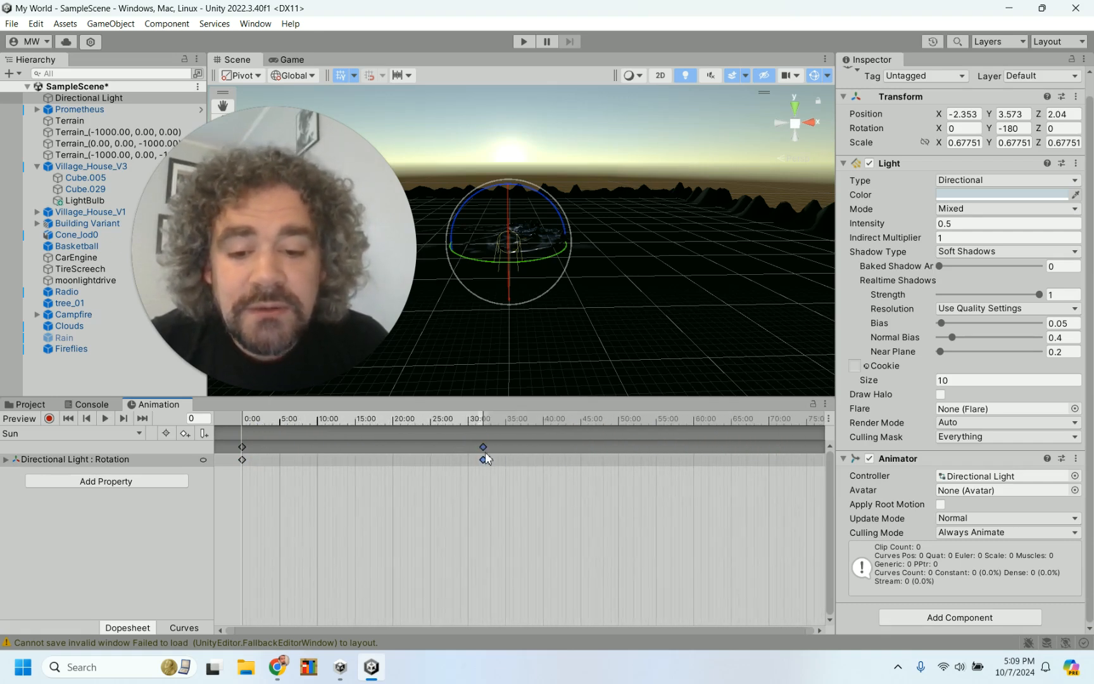
{"action": "left_click_drag", "start_coordinate": [482, 446], "coordinate": [781, 439]}
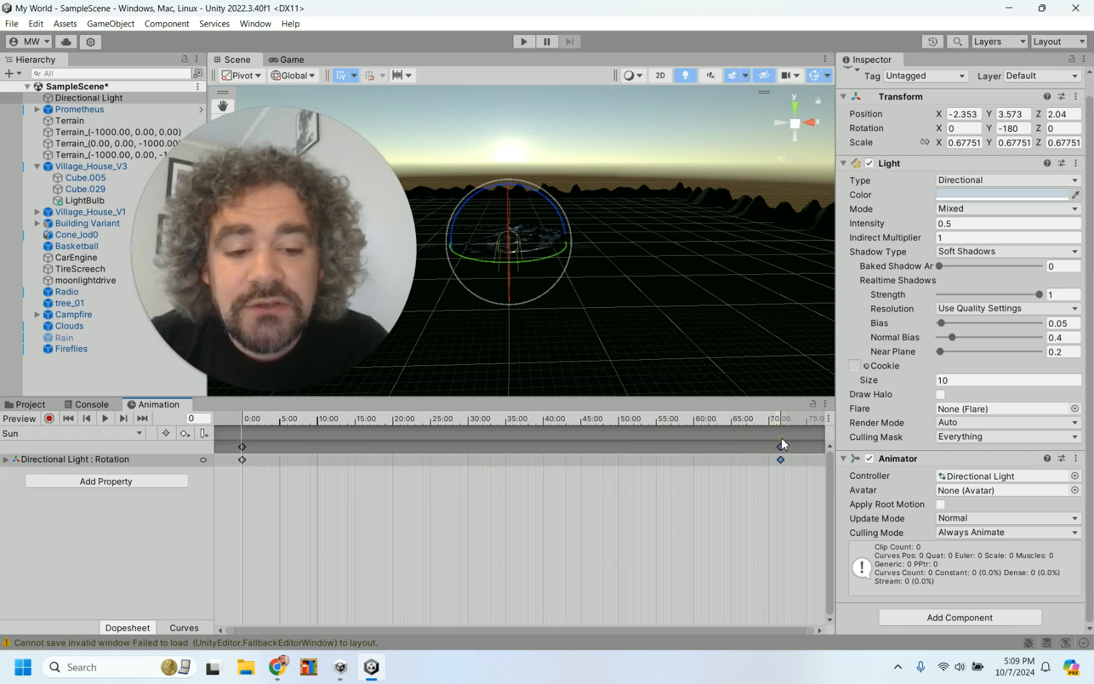
{"action": "scroll", "coordinate": [758, 500], "scroll_direction": "down", "scroll_amount": 5}
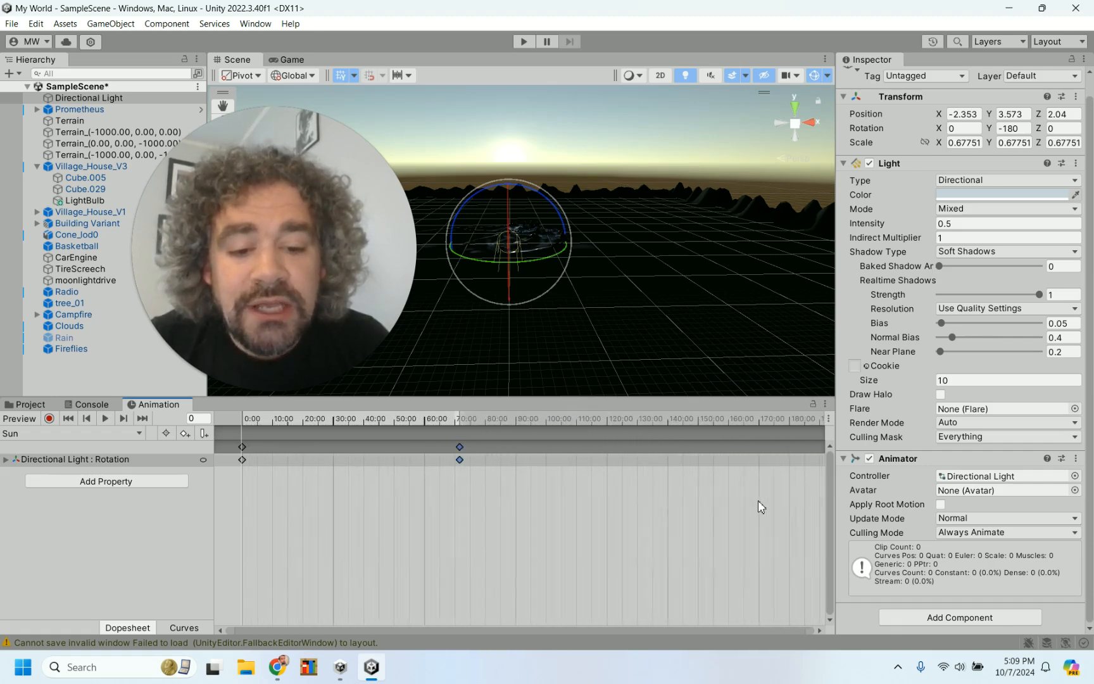
{"action": "left_click_drag", "start_coordinate": [458, 451], "coordinate": [779, 451]}
{"action": "scroll", "coordinate": [777, 450], "scroll_direction": "down", "scroll_amount": 3}
{"action": "scroll", "coordinate": [777, 450], "scroll_direction": "down", "scroll_amount": 2}
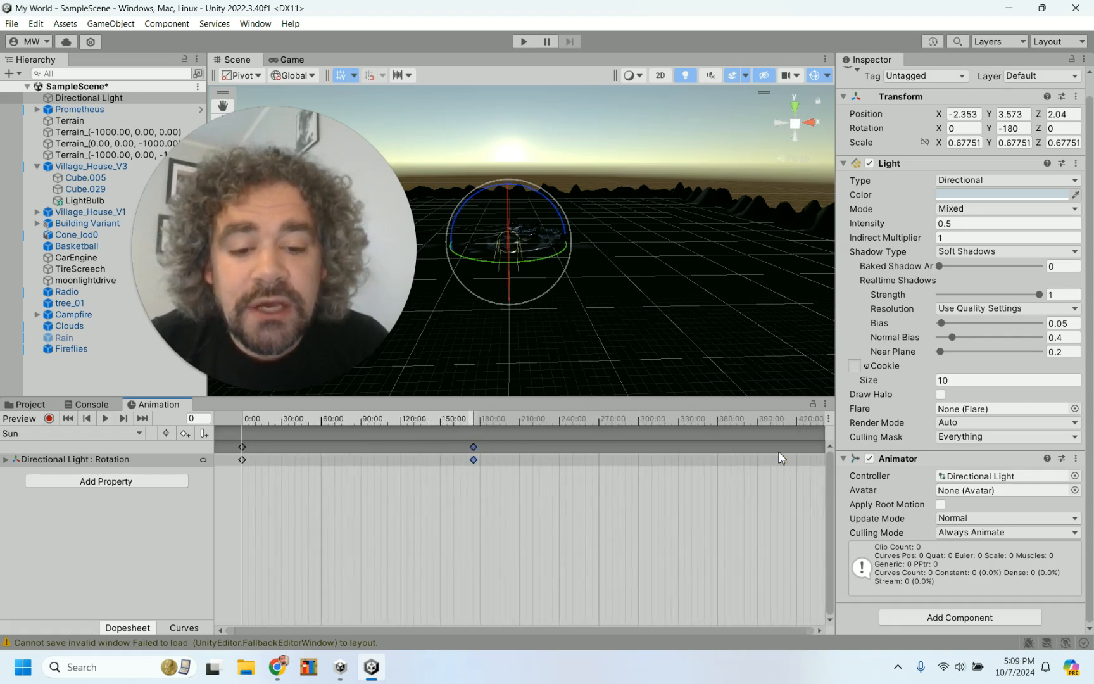
{"action": "left_click_drag", "start_coordinate": [475, 450], "coordinate": [640, 449]}
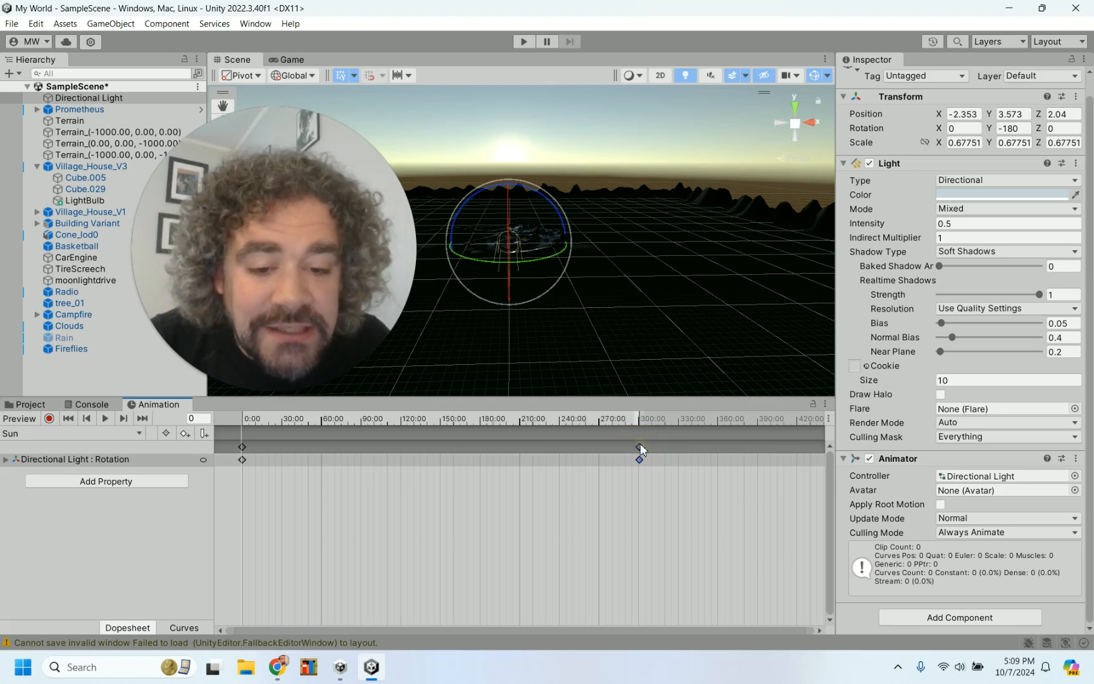
Fine-tune the end rotation keyframe so that it sits exactly at 300:00 on the timeline
{"action": "key", "text": "f"}
{"action": "scroll", "coordinate": [676, 498], "scroll_direction": "up", "scroll_amount": 5}
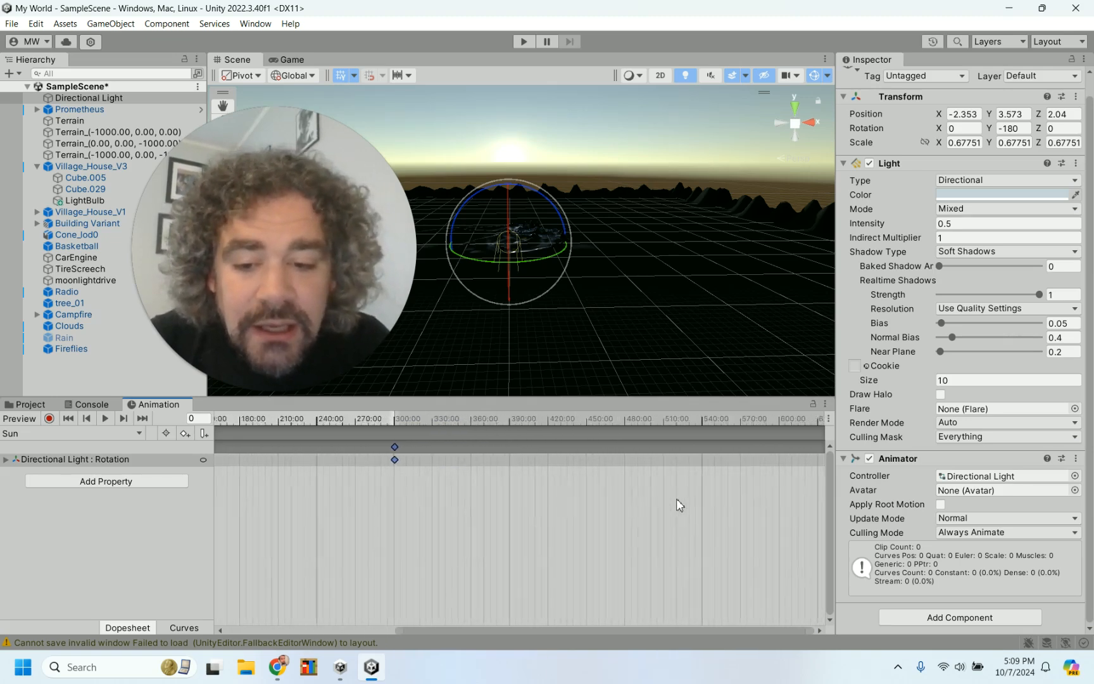
{"action": "left_click_drag", "start_coordinate": [658, 633], "coordinate": [493, 628]}
{"action": "scroll", "coordinate": [593, 468], "scroll_direction": "up", "scroll_amount": 10}
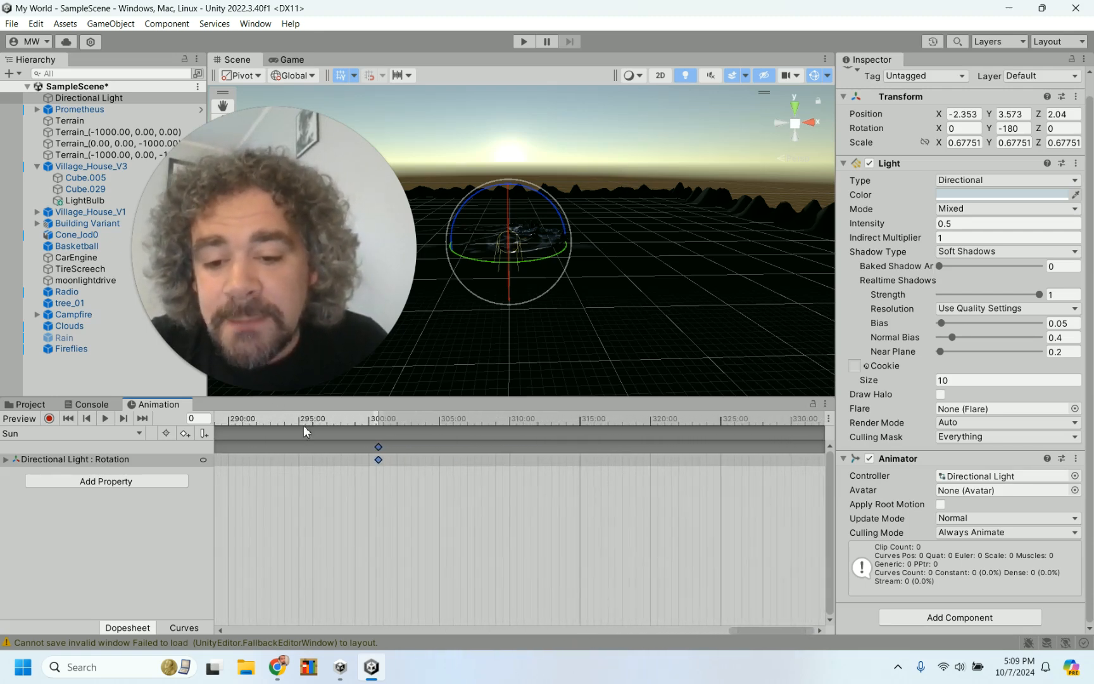
{"action": "left_click", "coordinate": [378, 447]}
{"action": "left_click_drag", "start_coordinate": [378, 446], "coordinate": [371, 444]}
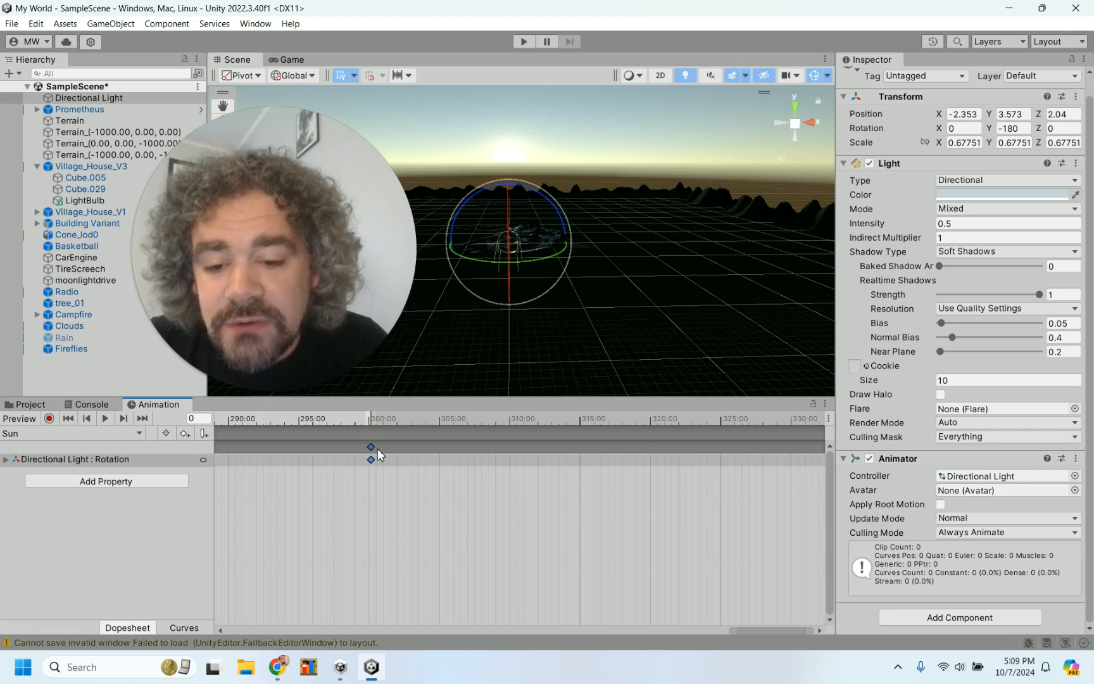
{"action": "scroll", "coordinate": [376, 449], "scroll_direction": "up", "scroll_amount": 5}
{"action": "scroll", "coordinate": [377, 448], "scroll_direction": "up", "scroll_amount": 2}
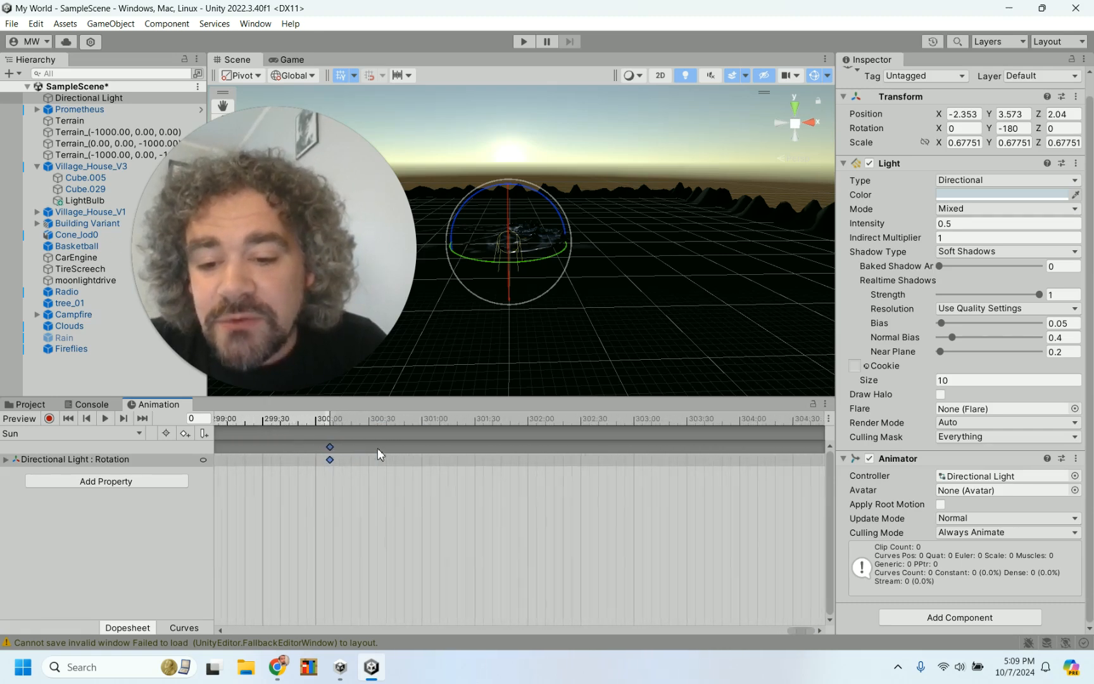
{"action": "left_click_drag", "start_coordinate": [325, 447], "coordinate": [315, 447]}
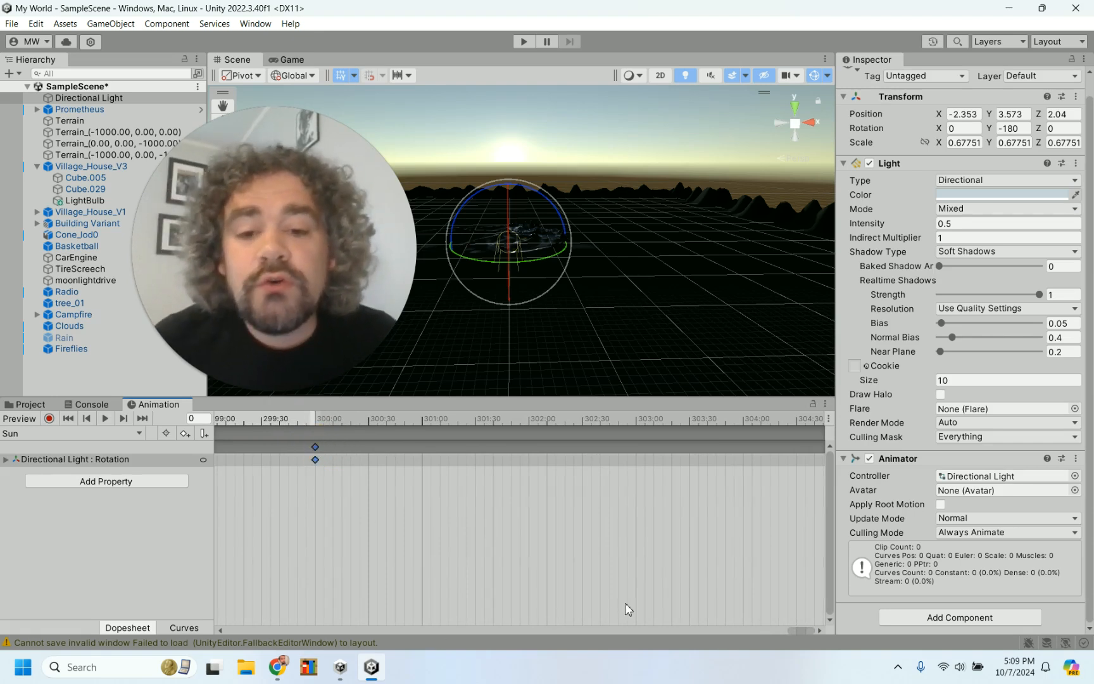
Place the playhead on the end keyframe at 300:00 (frame 1800) and start keyframe recording
{"action": "scroll", "coordinate": [518, 498], "scroll_direction": "down", "scroll_amount": 6}
{"action": "scroll", "coordinate": [518, 498], "scroll_direction": "down", "scroll_amount": 6}
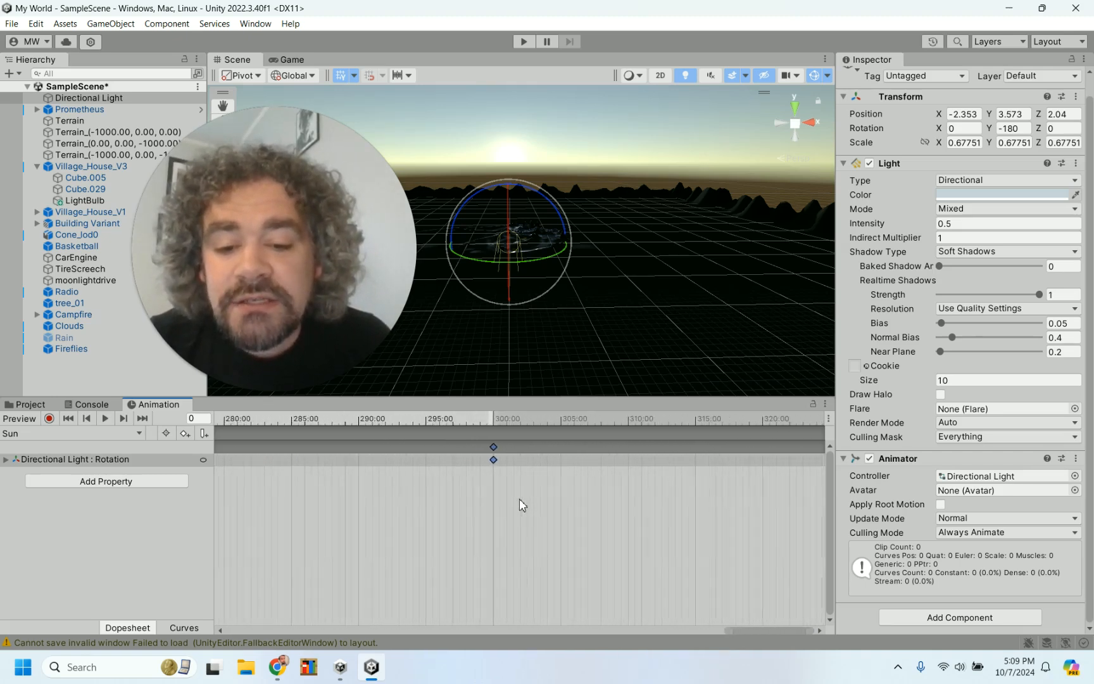
{"action": "mouse_move", "coordinate": [703, 630]}
{"action": "left_mouse_down"}
{"action": "mouse_move", "coordinate": [585, 632]}
{"action": "mouse_move", "coordinate": [706, 611]}
{"action": "left_mouse_up"}
{"action": "scroll", "coordinate": [627, 531], "scroll_direction": "up", "scroll_amount": 3}
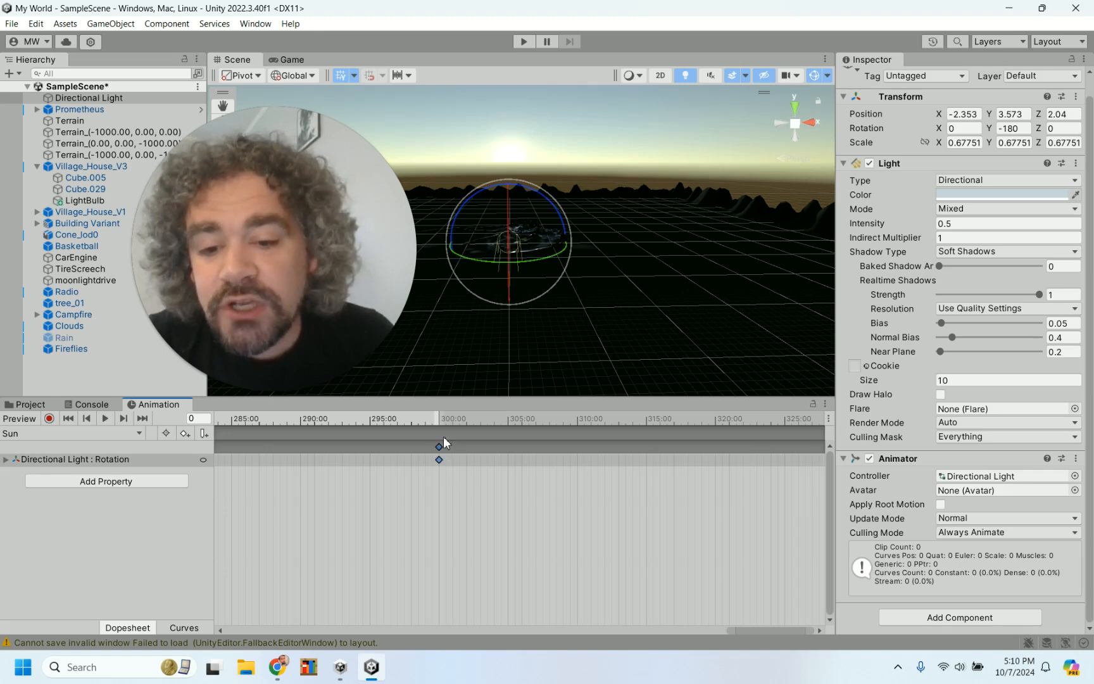
{"action": "scroll", "coordinate": [460, 477], "scroll_direction": "up", "scroll_amount": 2}
{"action": "scroll", "coordinate": [461, 478], "scroll_direction": "up", "scroll_amount": 5}
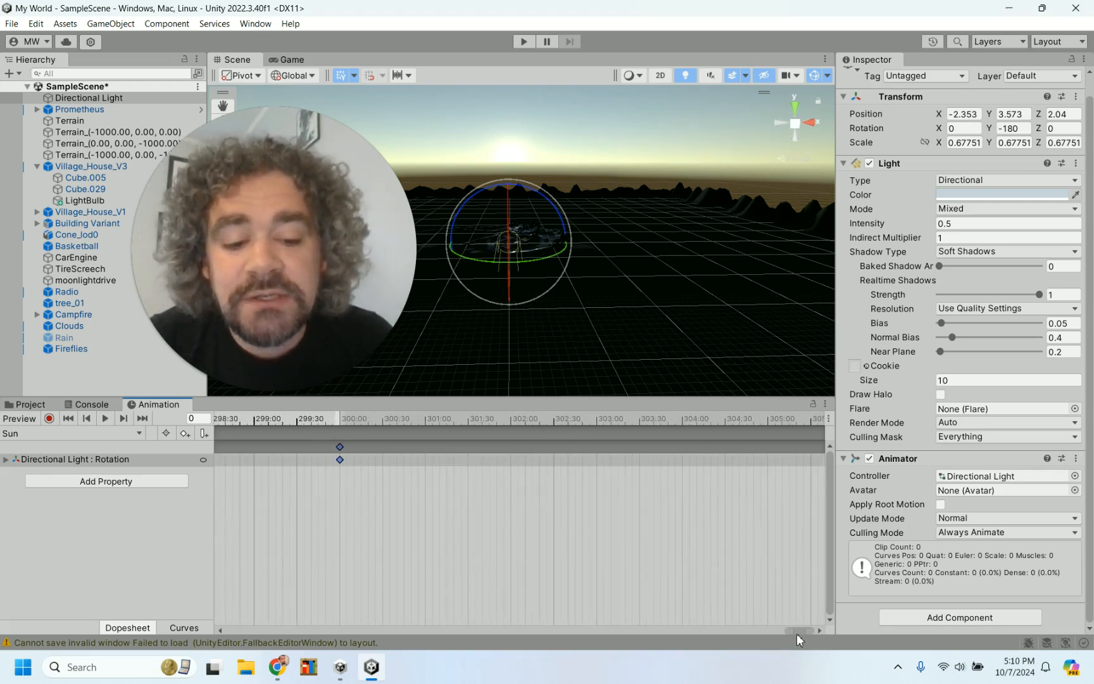
{"action": "mouse_move", "coordinate": [799, 630]}
{"action": "left_mouse_down"}
{"action": "mouse_move", "coordinate": [693, 621]}
{"action": "mouse_move", "coordinate": [801, 612]}
{"action": "left_mouse_up"}
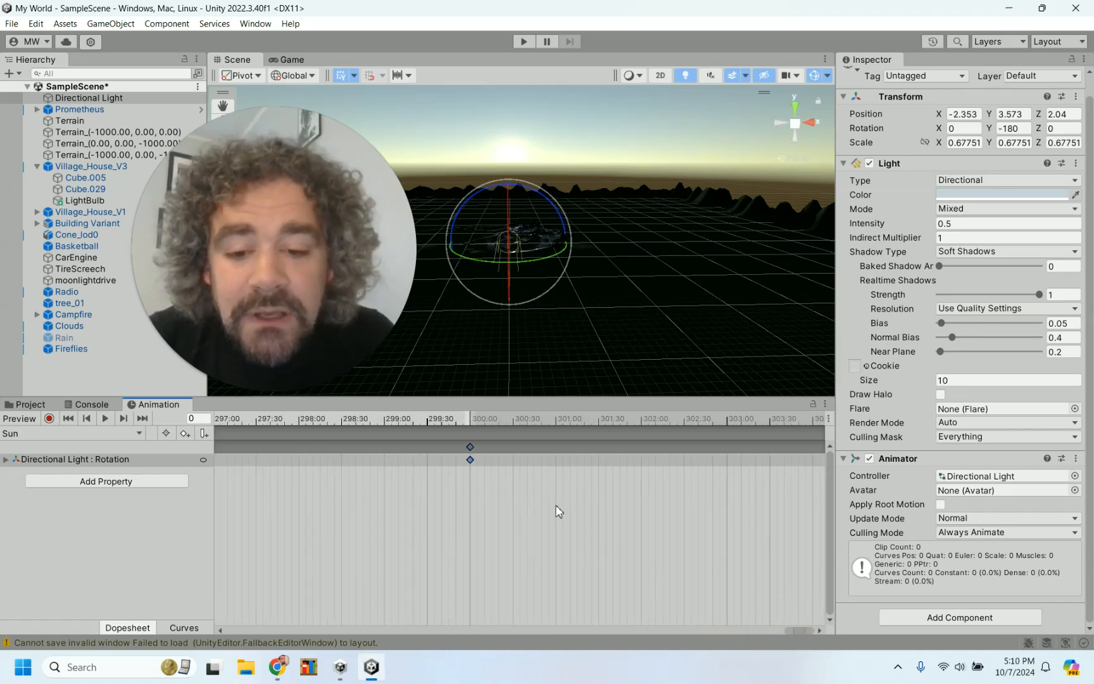
{"action": "left_click", "coordinate": [471, 420]}
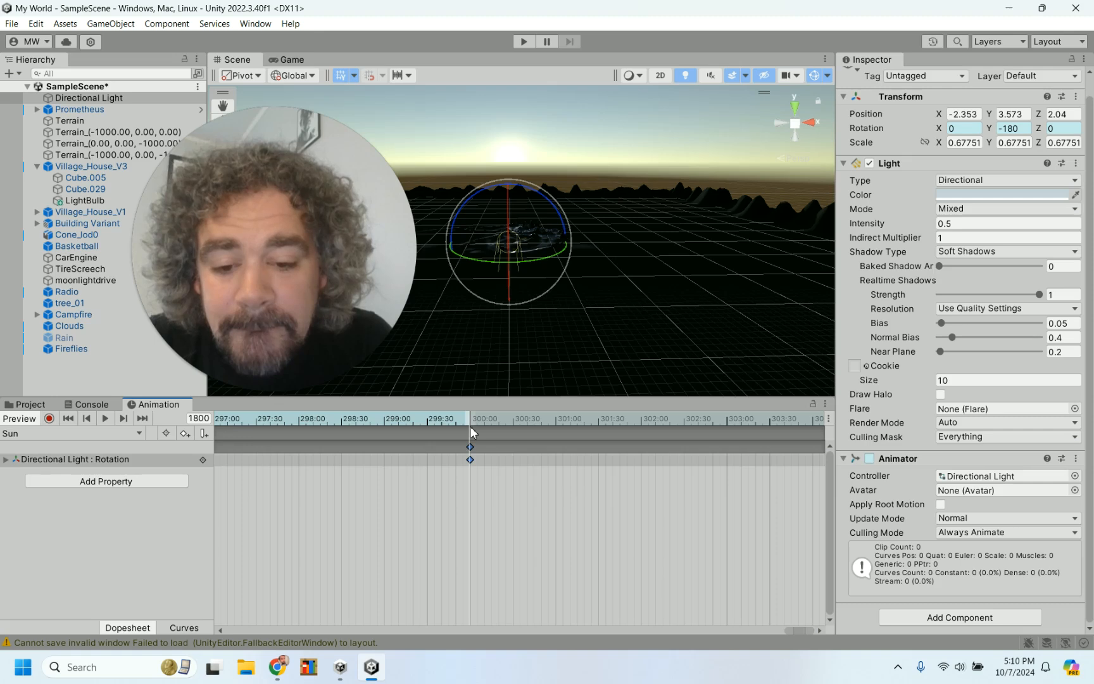
{"action": "scroll", "coordinate": [477, 487], "scroll_direction": "up", "scroll_amount": 8}
{"action": "scroll", "coordinate": [477, 486], "scroll_direction": "up", "scroll_amount": 10}
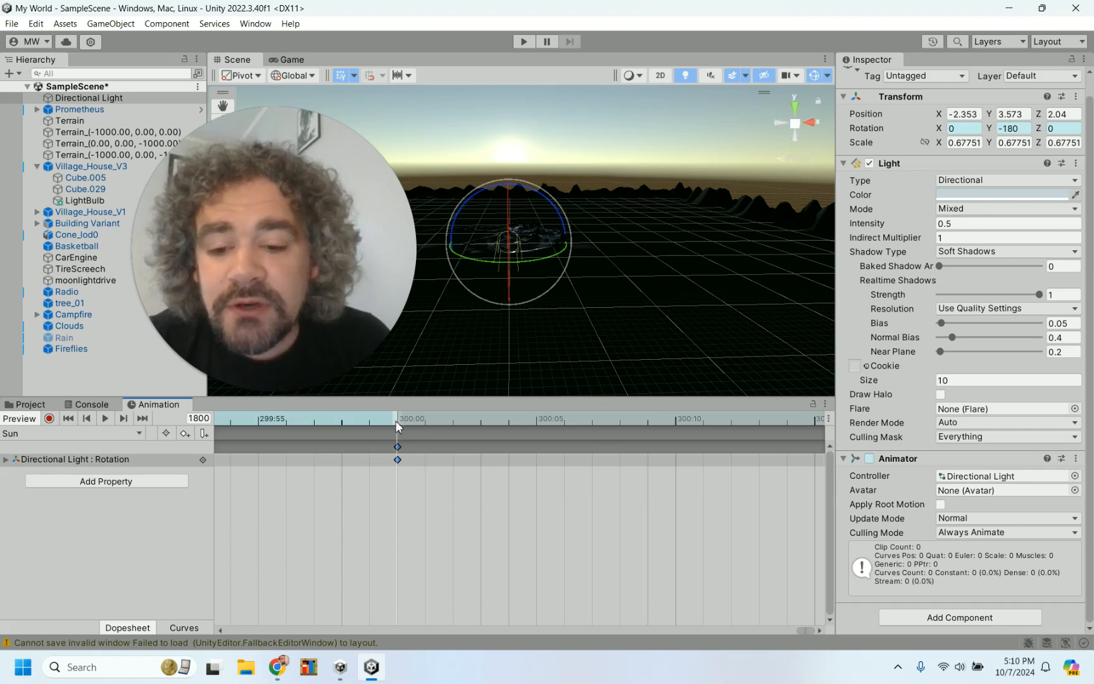
{"action": "mouse_move", "coordinate": [362, 367]}
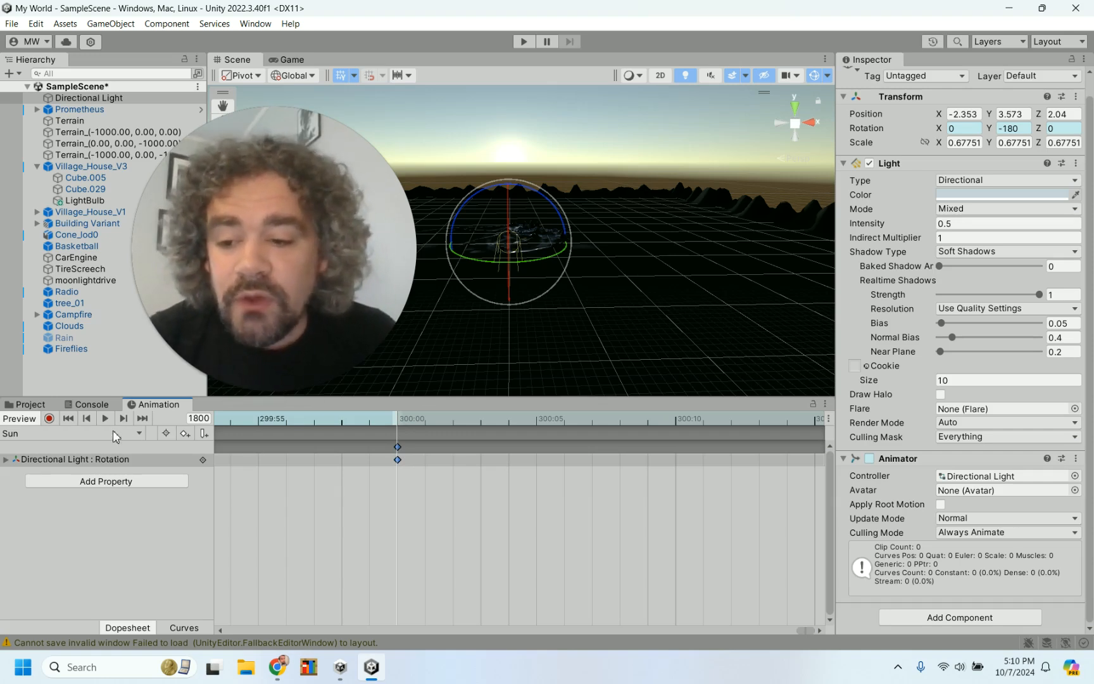
{"action": "left_click", "coordinate": [50, 419]}
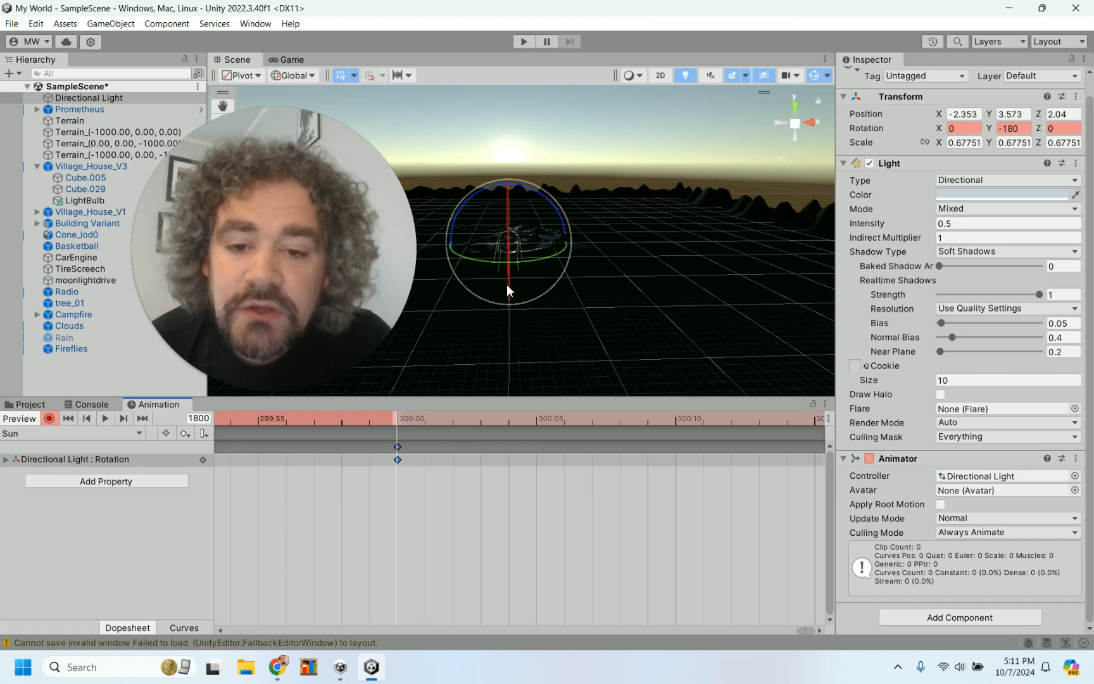
Rotate the Directional Light around its X axis to about 139 degrees for the 300:00 keyframe
{"action": "left_click_drag", "start_coordinate": [461, 302], "coordinate": [683, 274], "text": "alt"}
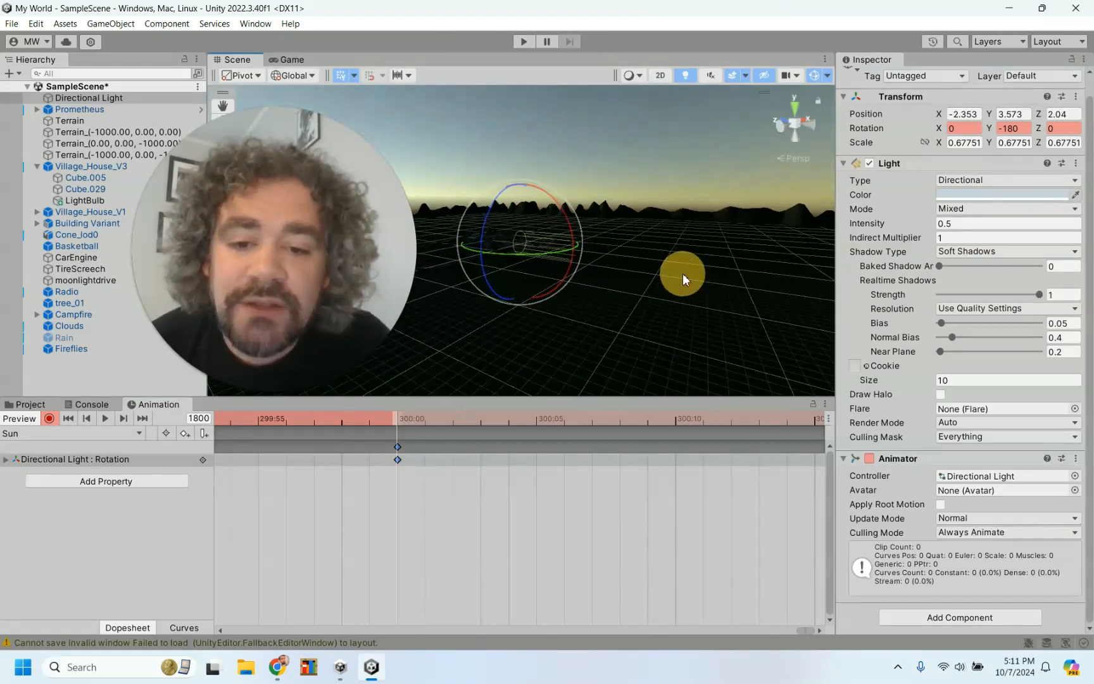
{"action": "left_click_drag", "start_coordinate": [518, 327], "coordinate": [696, 317], "text": "alt"}
{"action": "left_click_drag", "start_coordinate": [593, 314], "coordinate": [644, 227], "text": "alt"}
{"action": "left_click_drag", "start_coordinate": [524, 201], "coordinate": [513, 273]}
{"action": "left_click_drag", "start_coordinate": [516, 218], "coordinate": [564, 154]}
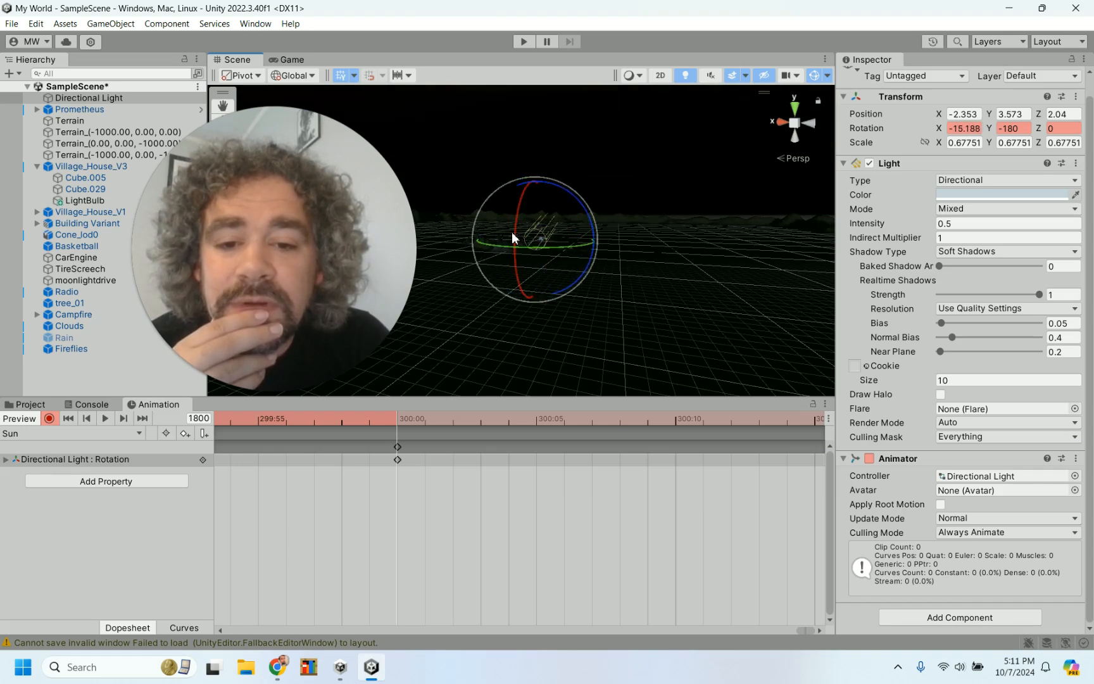
{"action": "left_click_drag", "start_coordinate": [515, 228], "coordinate": [577, 117]}
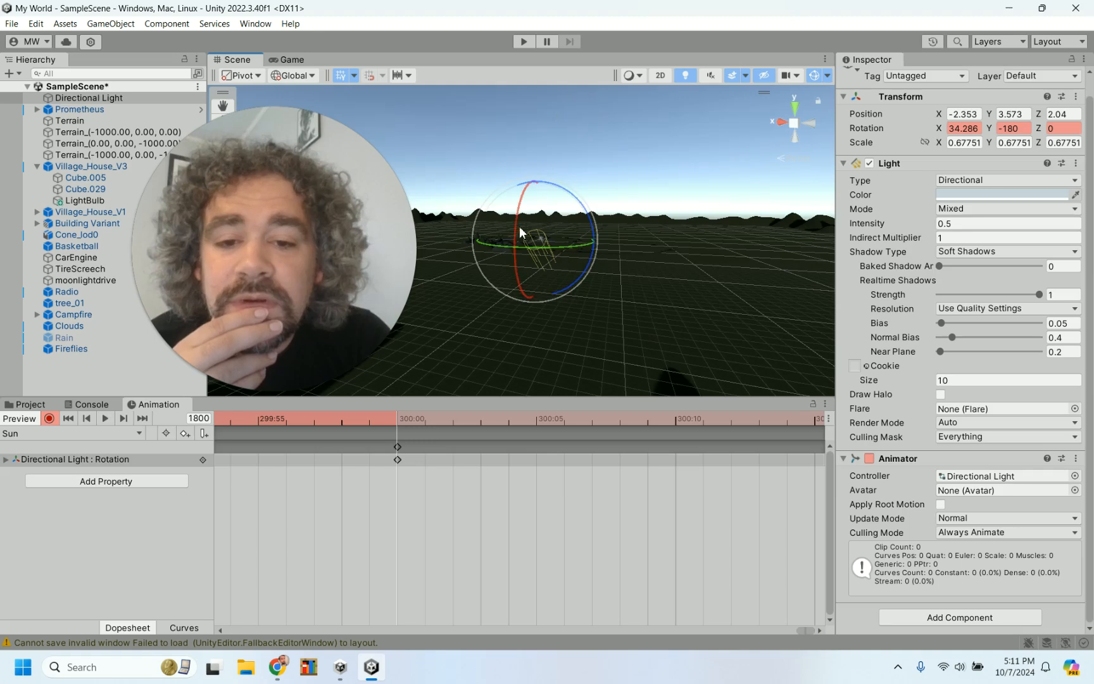
{"action": "left_click_drag", "start_coordinate": [513, 239], "coordinate": [557, 106]}
{"action": "left_click_drag", "start_coordinate": [515, 228], "coordinate": [555, 123]}
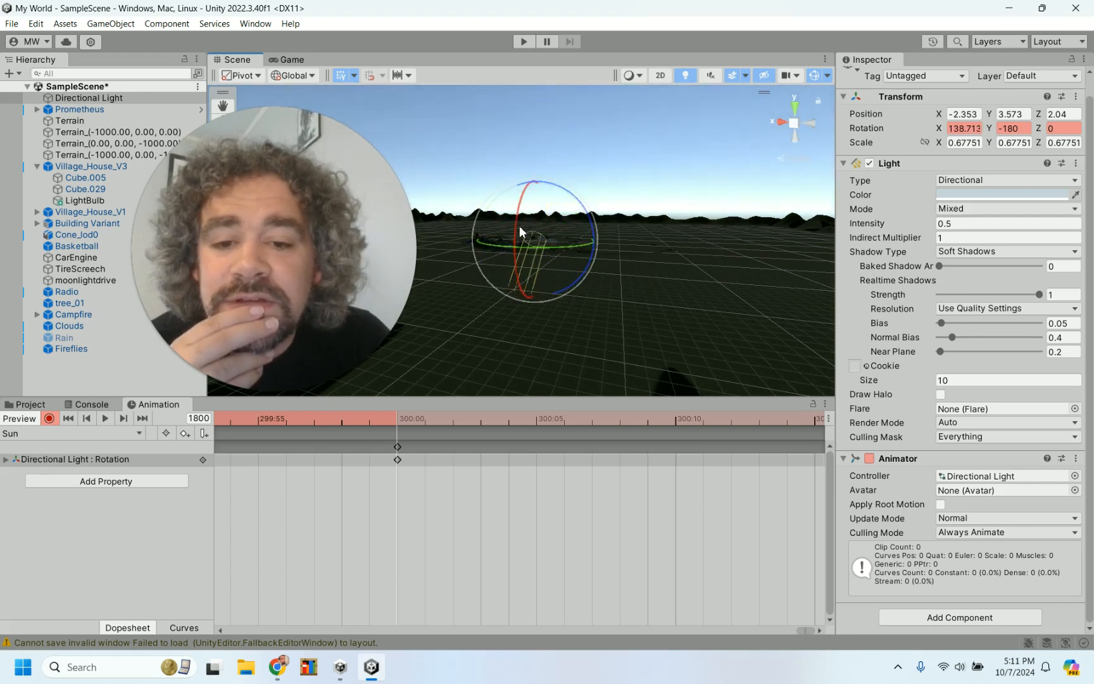
Continue turning the Directional Light around its X axis until its X rotation is about 344 degrees
{"action": "left_click_drag", "start_coordinate": [515, 226], "coordinate": [549, 129]}
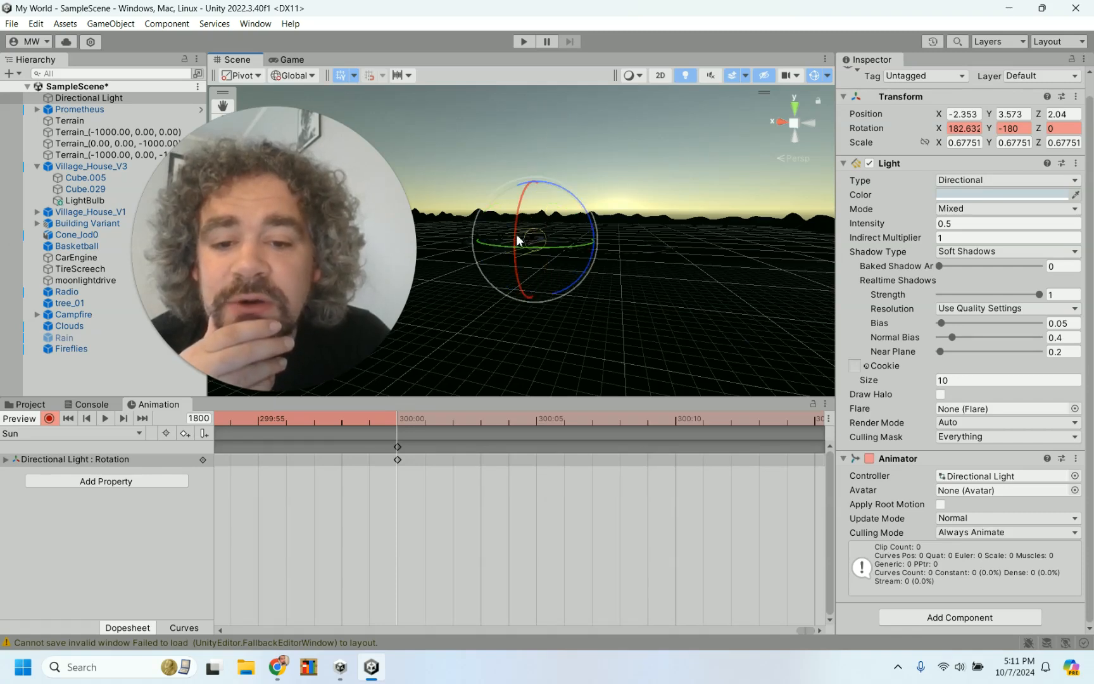
{"action": "left_click_drag", "start_coordinate": [514, 235], "coordinate": [561, 122]}
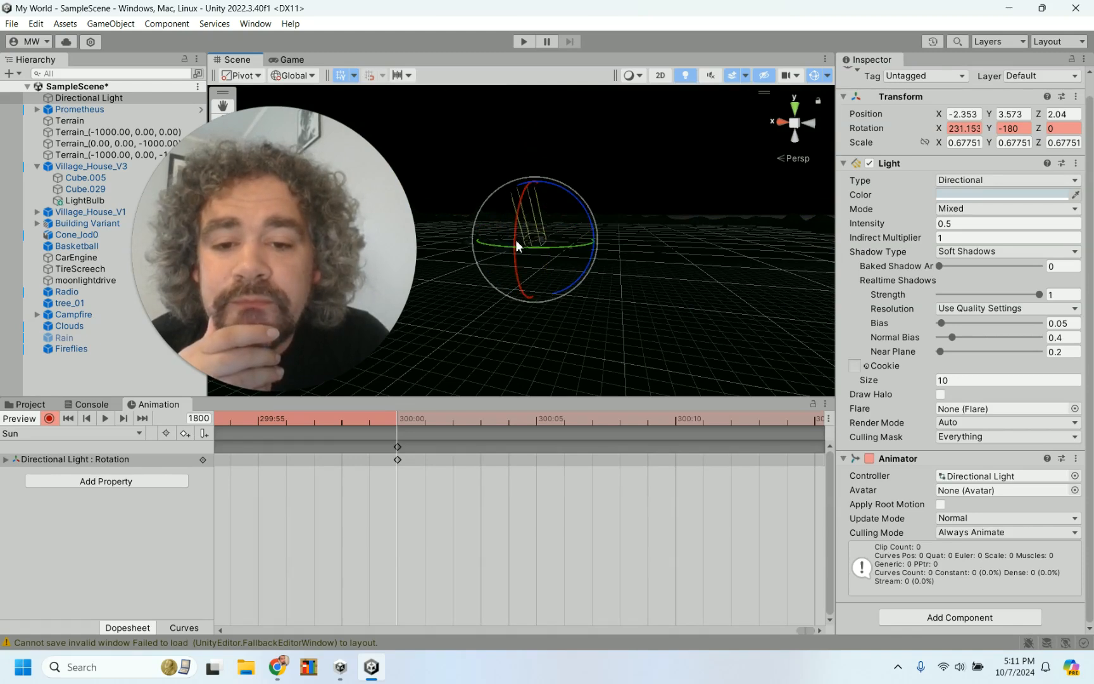
{"action": "left_click_drag", "start_coordinate": [515, 242], "coordinate": [549, 138]}
{"action": "left_click_drag", "start_coordinate": [514, 239], "coordinate": [539, 153]}
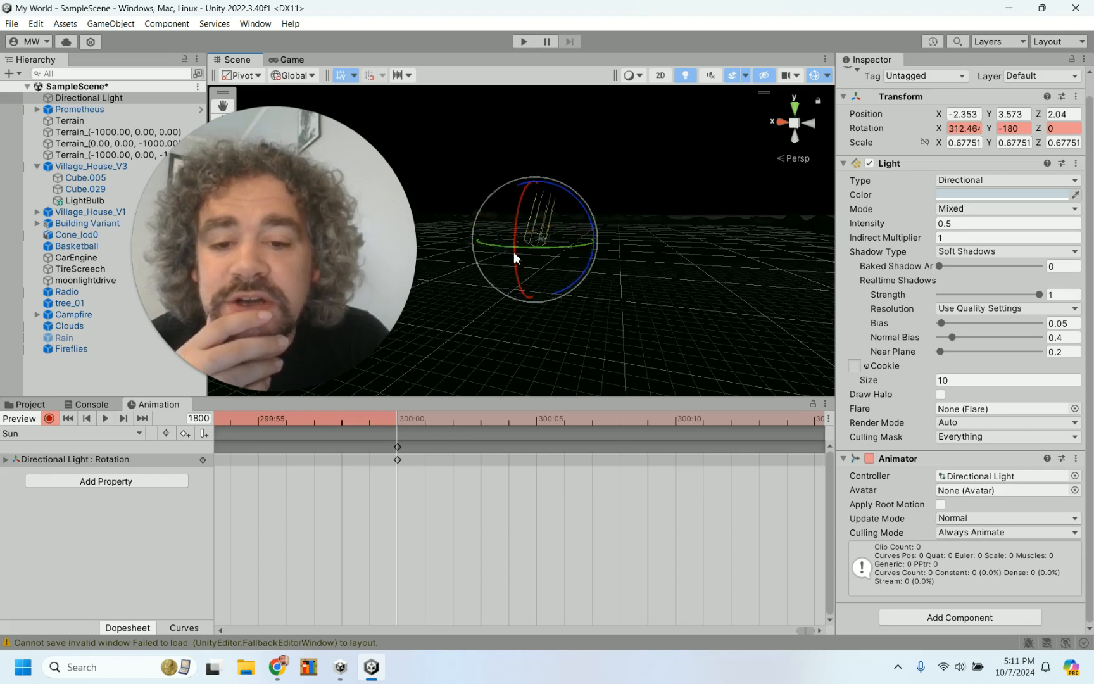
{"action": "left_click_drag", "start_coordinate": [513, 251], "coordinate": [528, 177]}
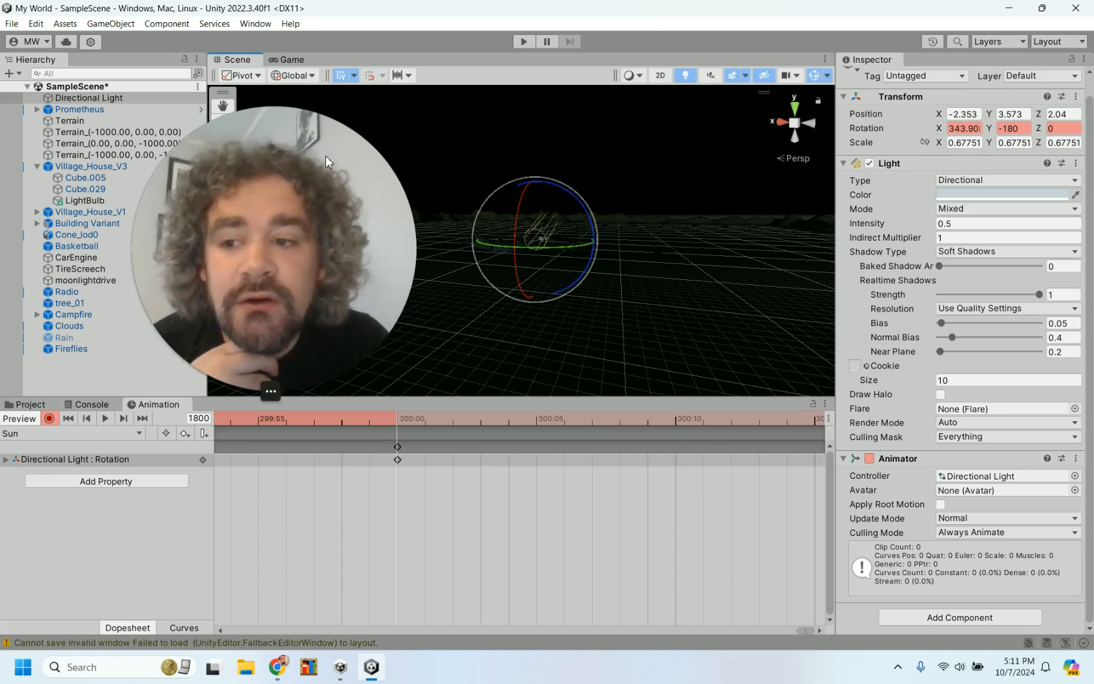
{"action": "left_click", "coordinate": [16, 279]}
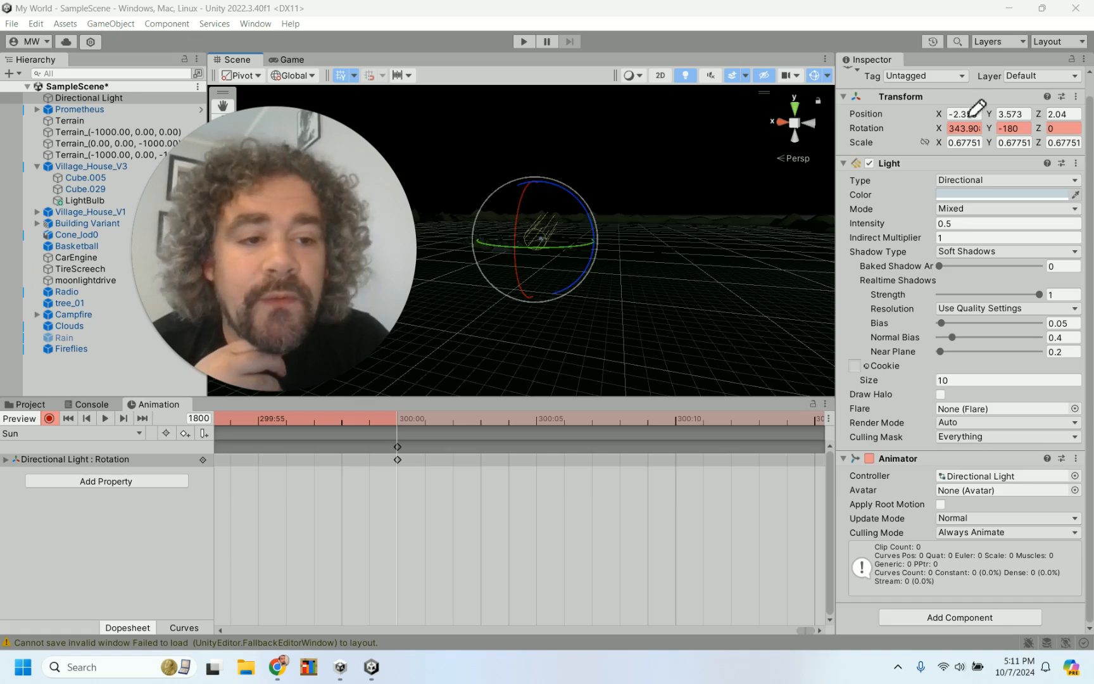
{"action": "left_click_drag", "start_coordinate": [976, 101], "coordinate": [905, 112]}
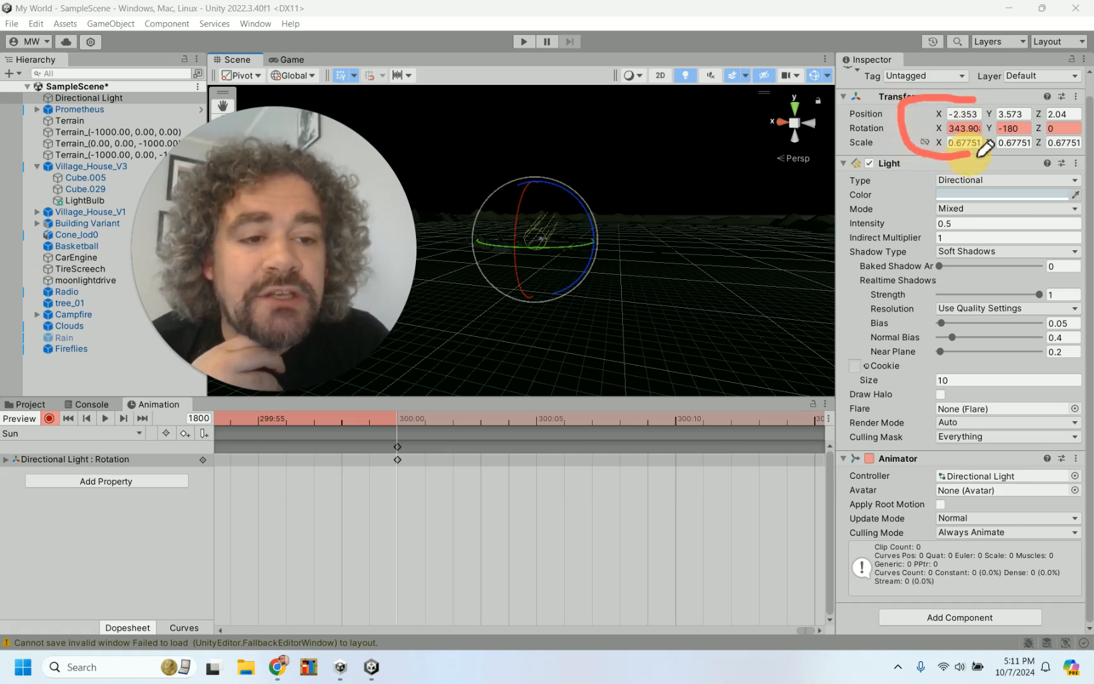
{"action": "left_click_drag", "start_coordinate": [972, 154], "coordinate": [980, 102]}
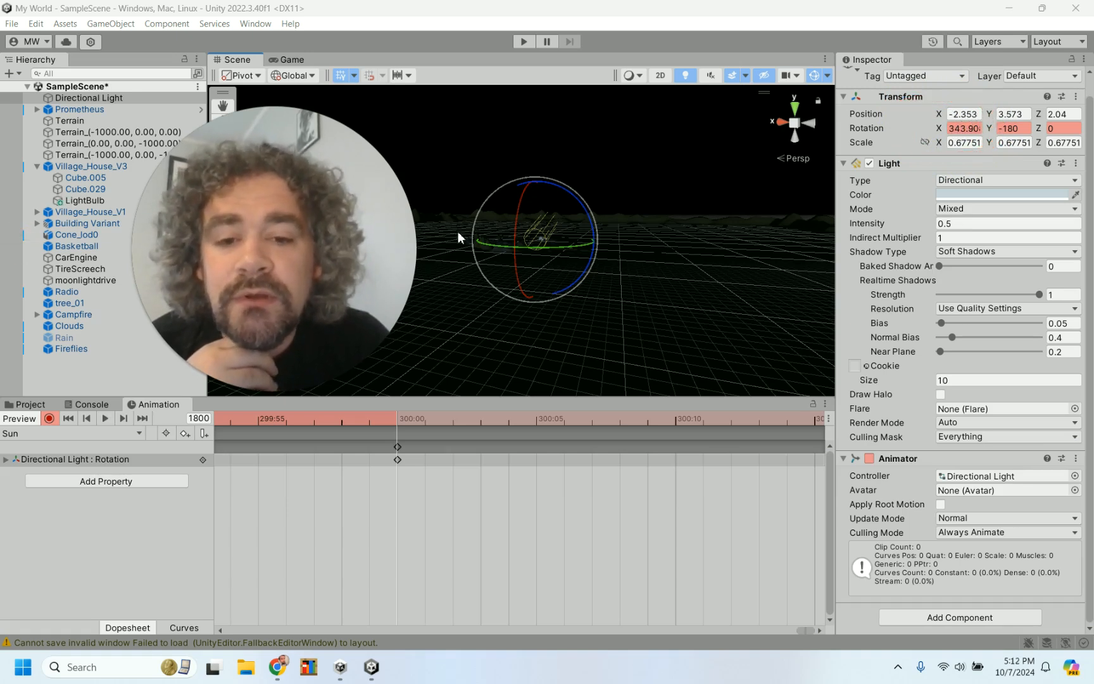
Turn the Directional Light around its X axis to about 360 degrees, completing one full revolution at 300:00
{"action": "left_click_drag", "start_coordinate": [513, 236], "coordinate": [522, 205]}
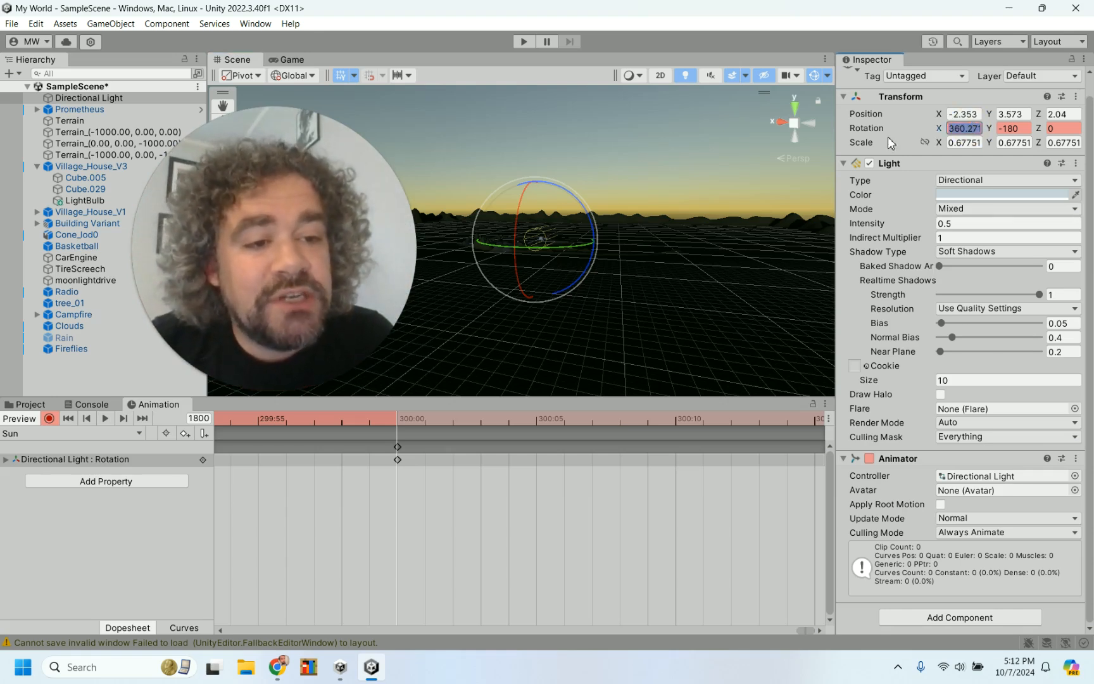
Set the Directional Light's X rotation to exactly 360 for the 300:00 keyframe and stop keyframe recording
{"action": "type", "text": "3"}
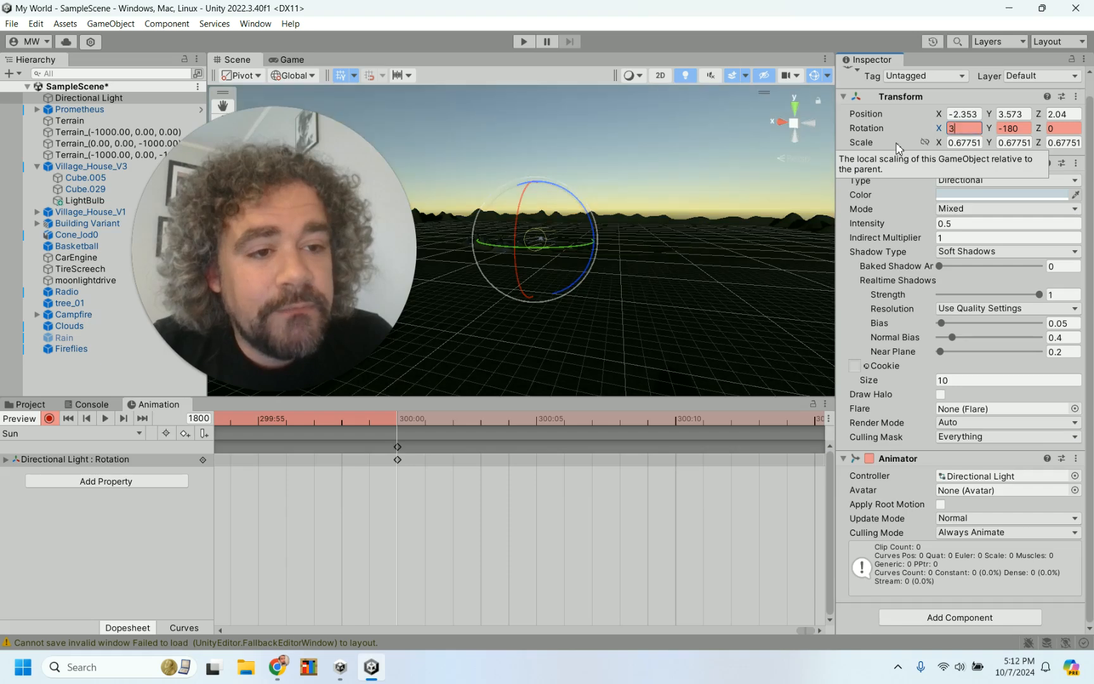
{"action": "type", "text": "60"}
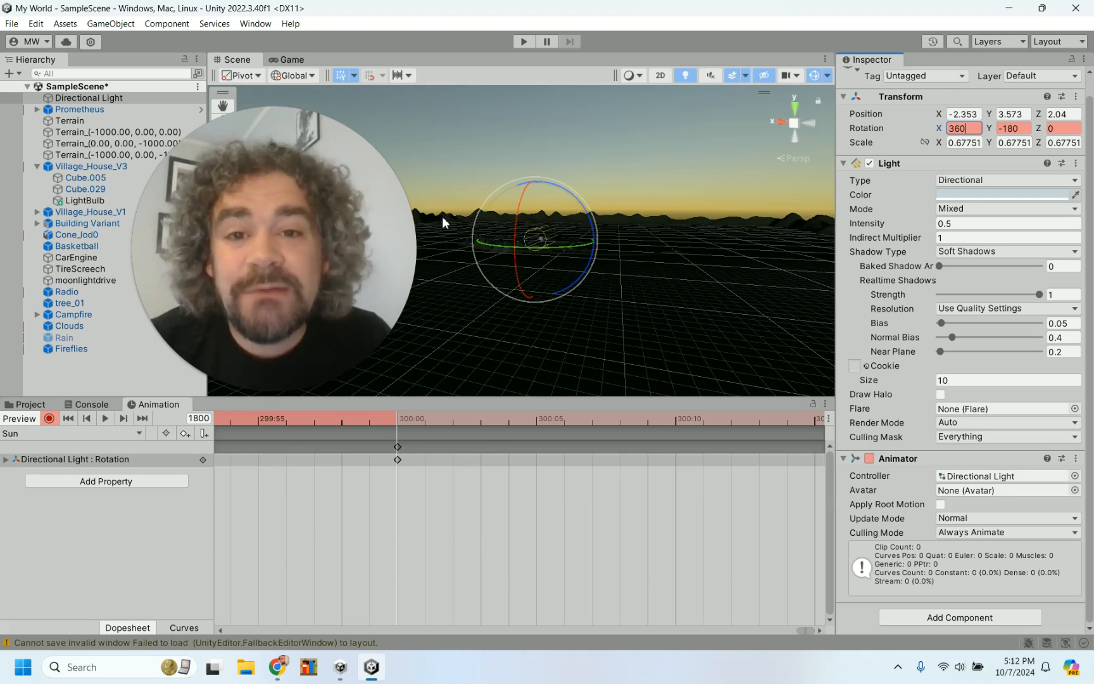
{"action": "left_click", "coordinate": [49, 419]}
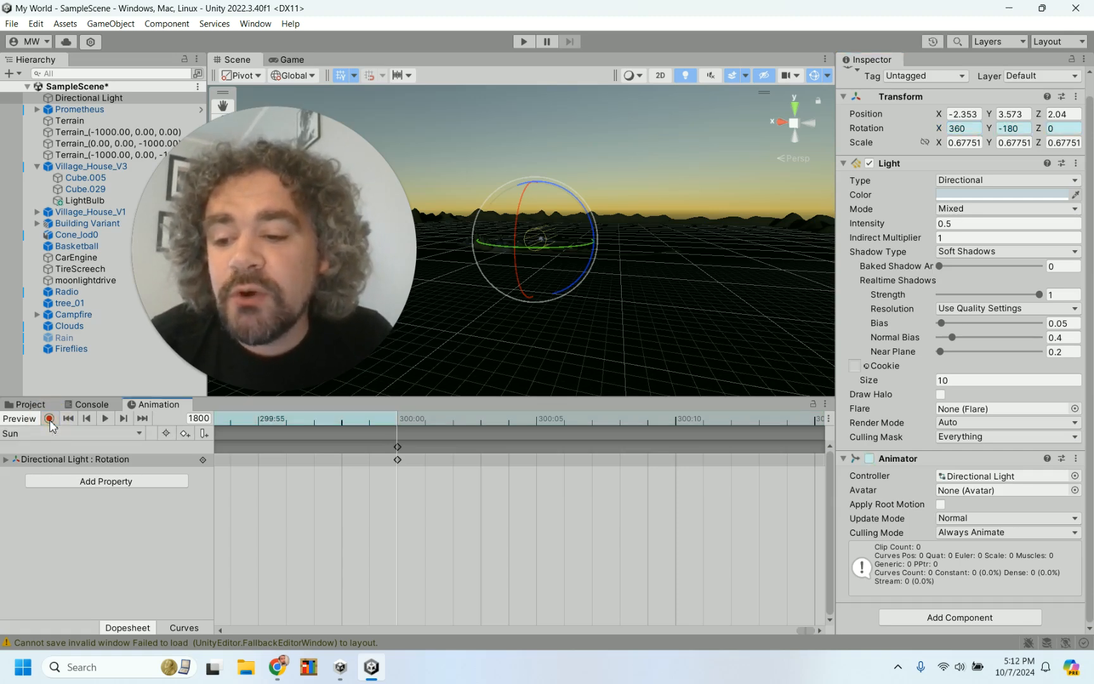
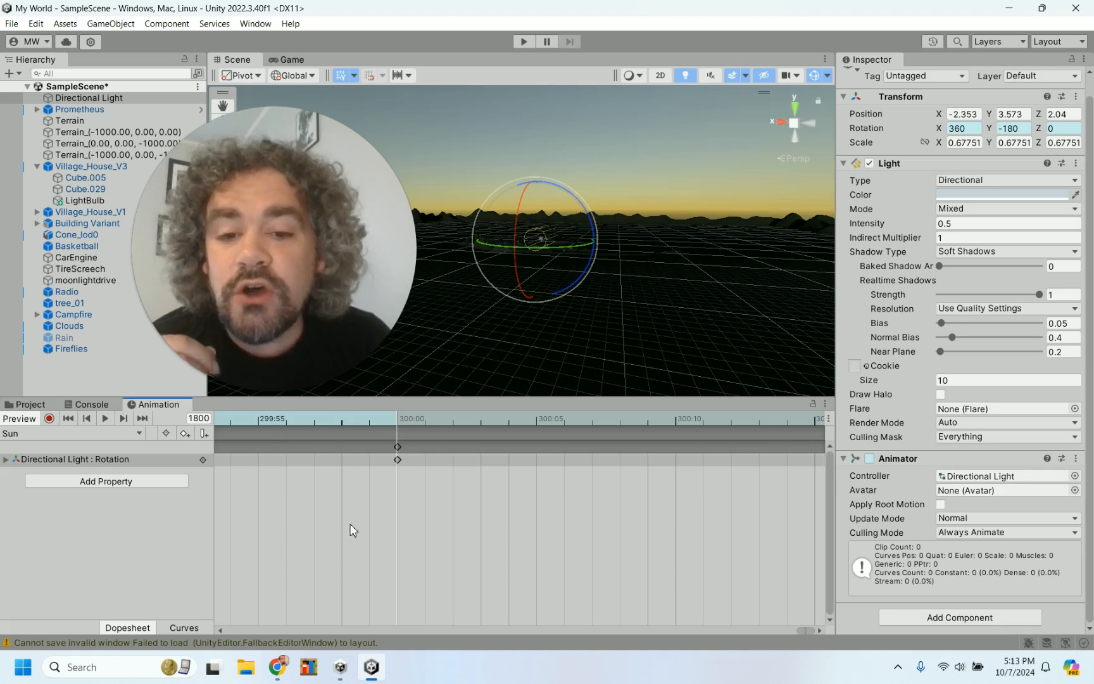
Show the whole 0:00 to 300:00 range of the Sun clip and scrub through its first part
{"action": "scroll", "coordinate": [352, 529], "scroll_direction": "down", "scroll_amount": 5}
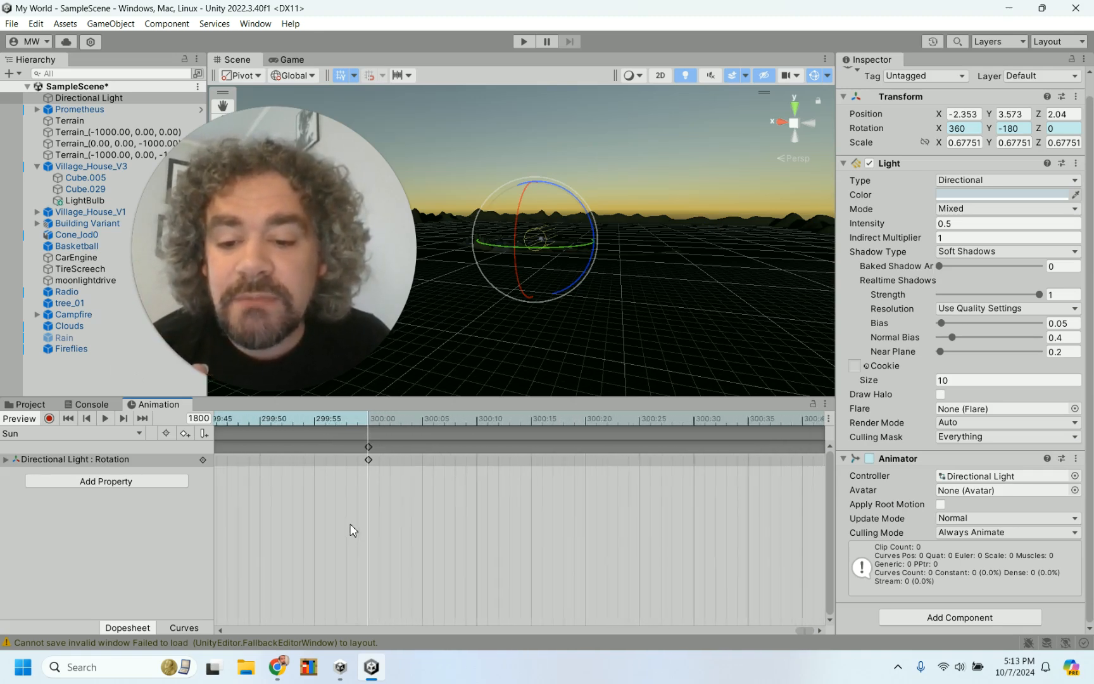
{"action": "scroll", "coordinate": [352, 530], "scroll_direction": "down", "scroll_amount": 1}
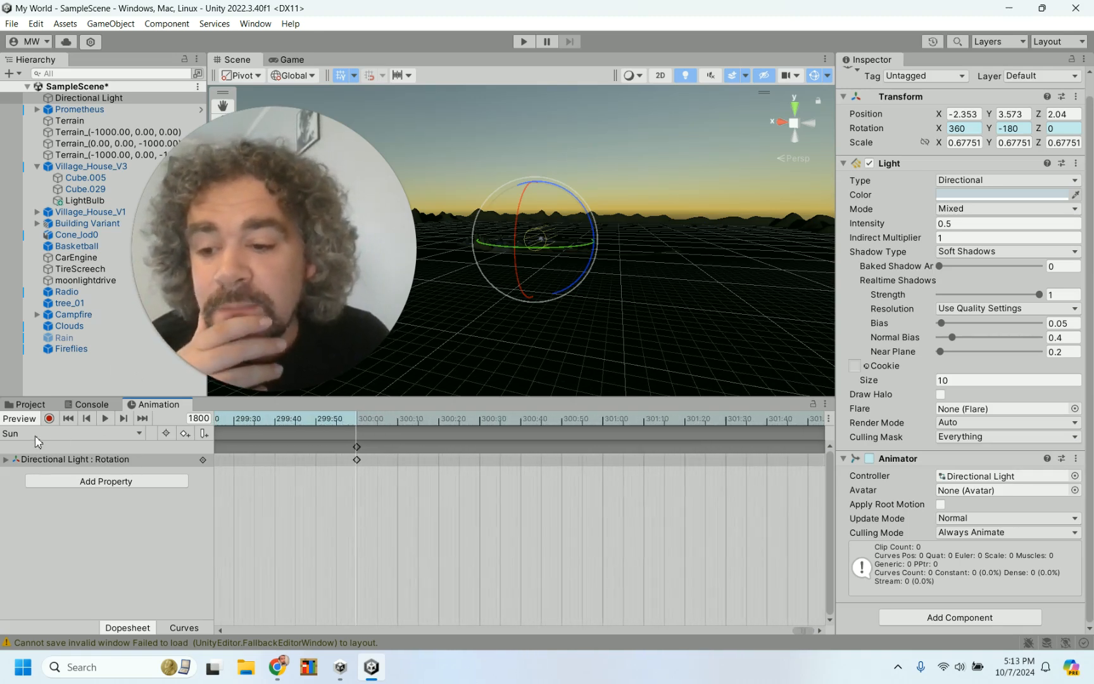
{"action": "scroll", "coordinate": [512, 559], "scroll_direction": "down", "scroll_amount": 5}
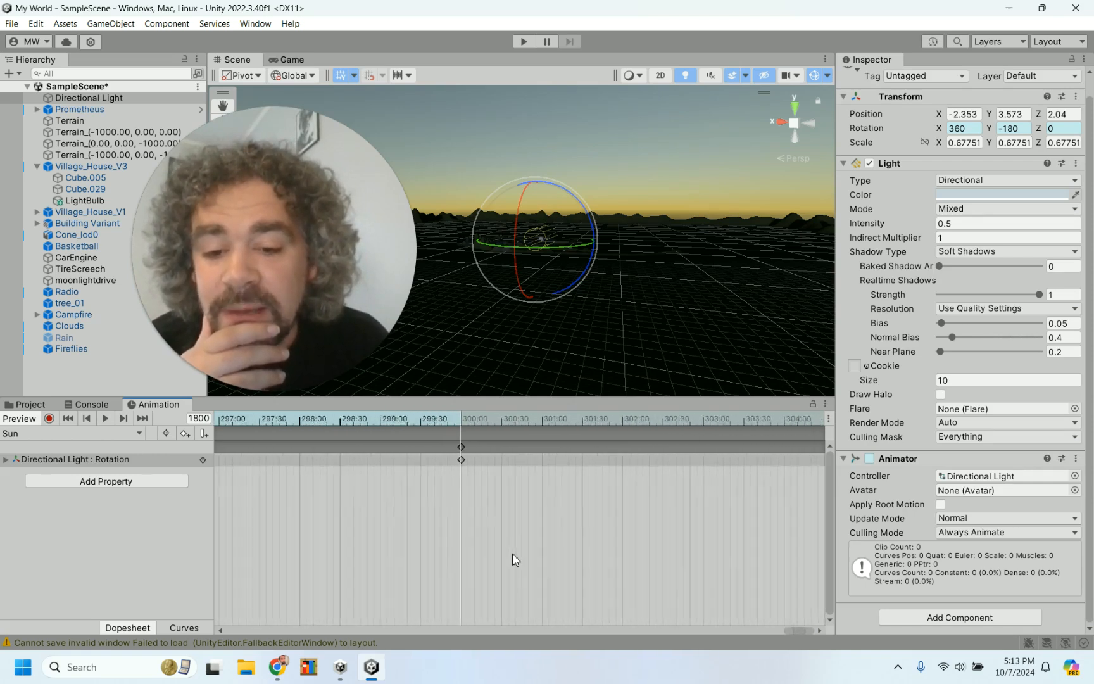
{"action": "scroll", "coordinate": [512, 557], "scroll_direction": "down", "scroll_amount": 10}
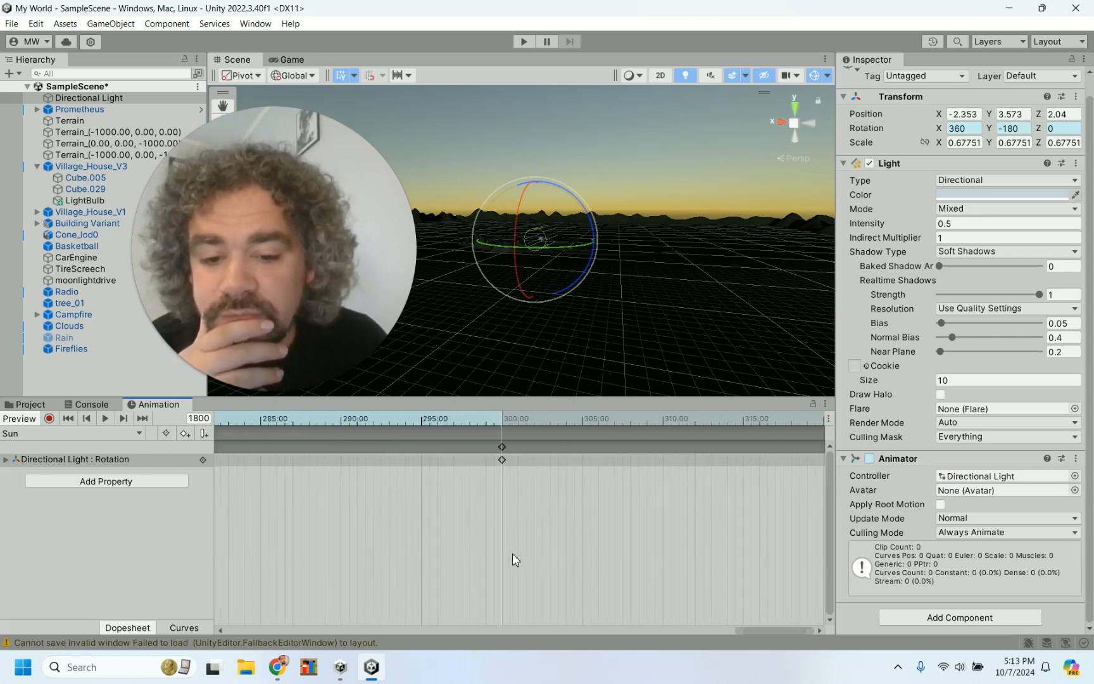
{"action": "scroll", "coordinate": [513, 555], "scroll_direction": "down", "scroll_amount": 8}
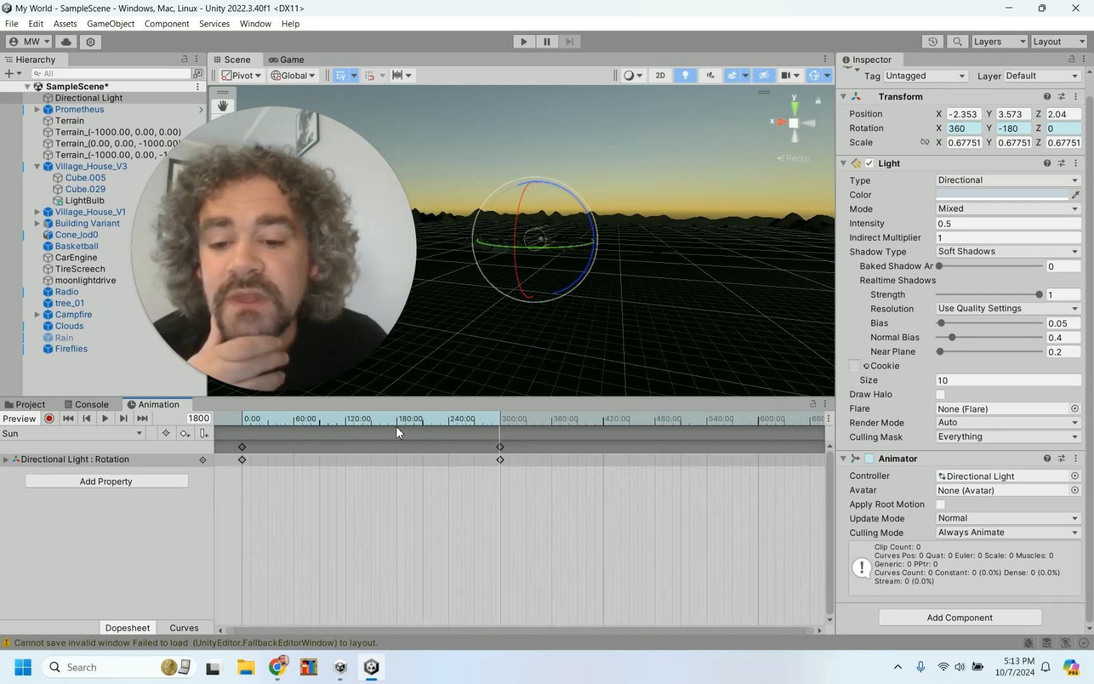
{"action": "left_click", "coordinate": [244, 417]}
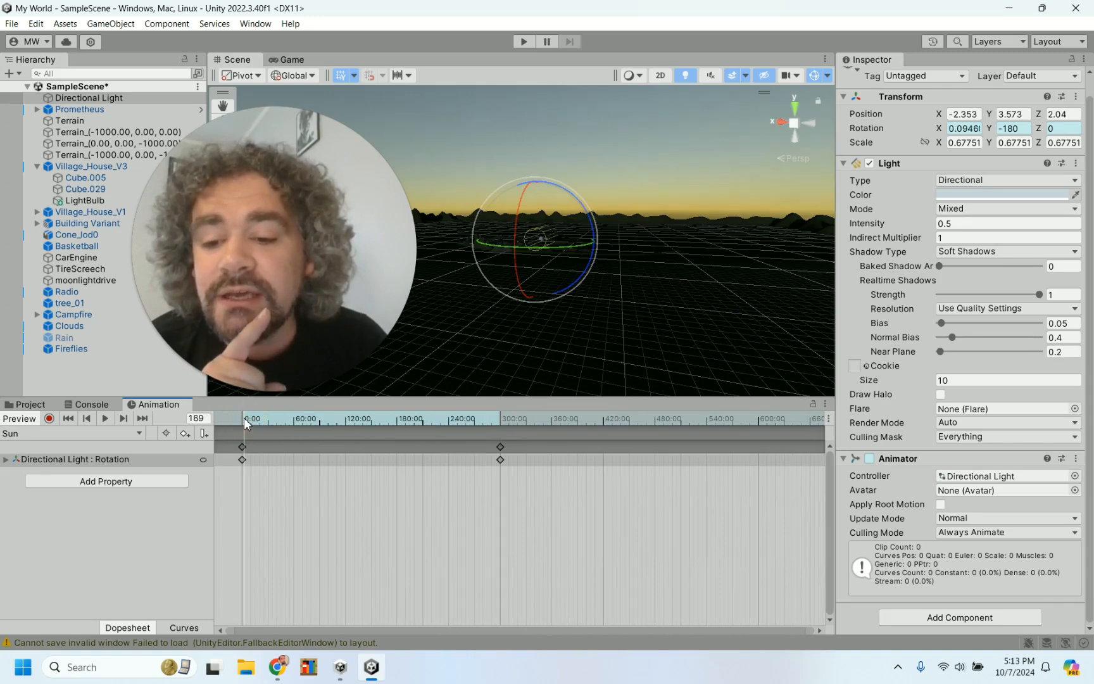
{"action": "left_click_drag", "start_coordinate": [244, 416], "coordinate": [297, 432]}
{"action": "left_click_drag", "start_coordinate": [273, 427], "coordinate": [253, 422]}
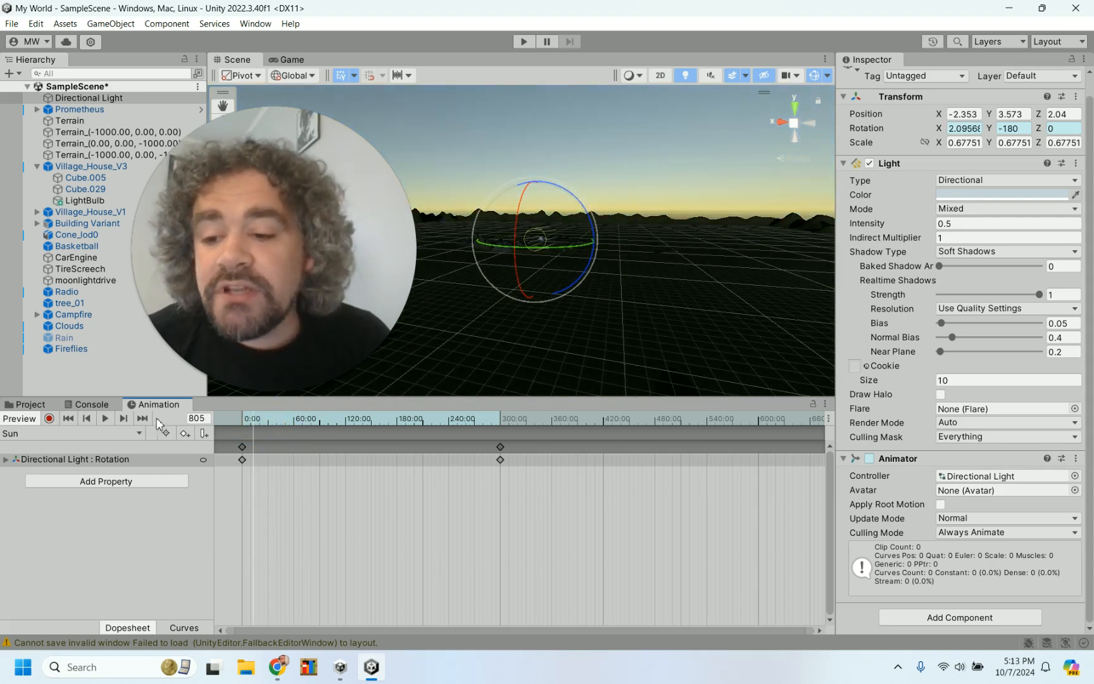
Preview the Sun clip's playback facing the rising sun, and test the moving sun in a short game run
{"action": "left_click", "coordinate": [103, 418]}
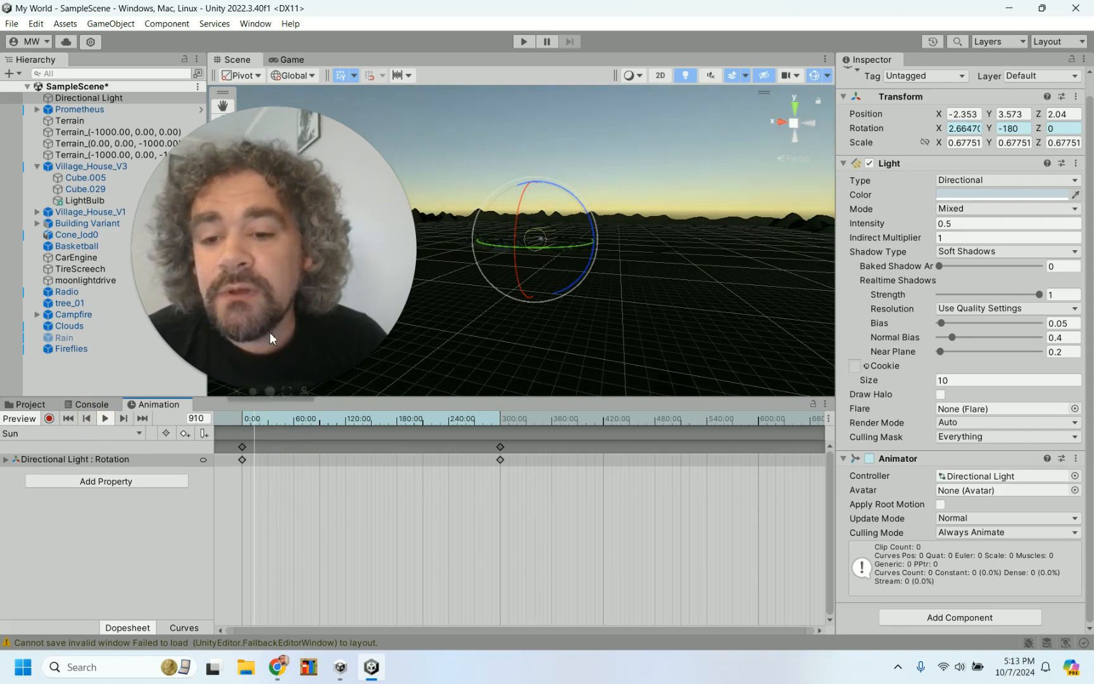
{"action": "left_click_drag", "start_coordinate": [623, 281], "coordinate": [1014, 496], "text": "alt"}
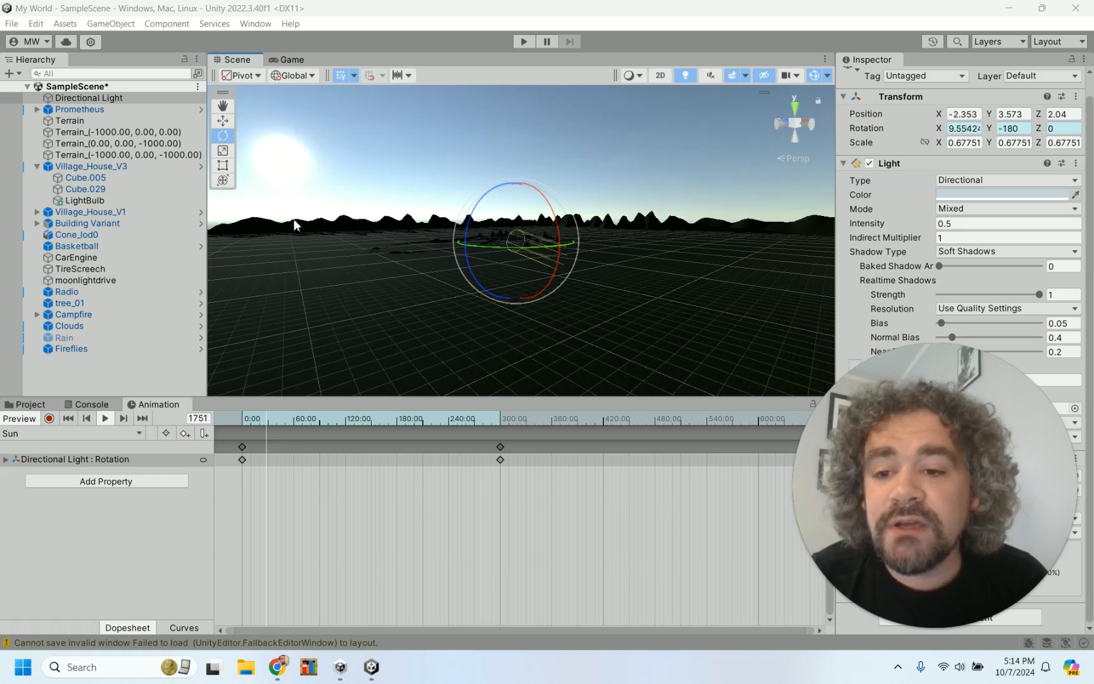
{"action": "left_click", "coordinate": [105, 420]}
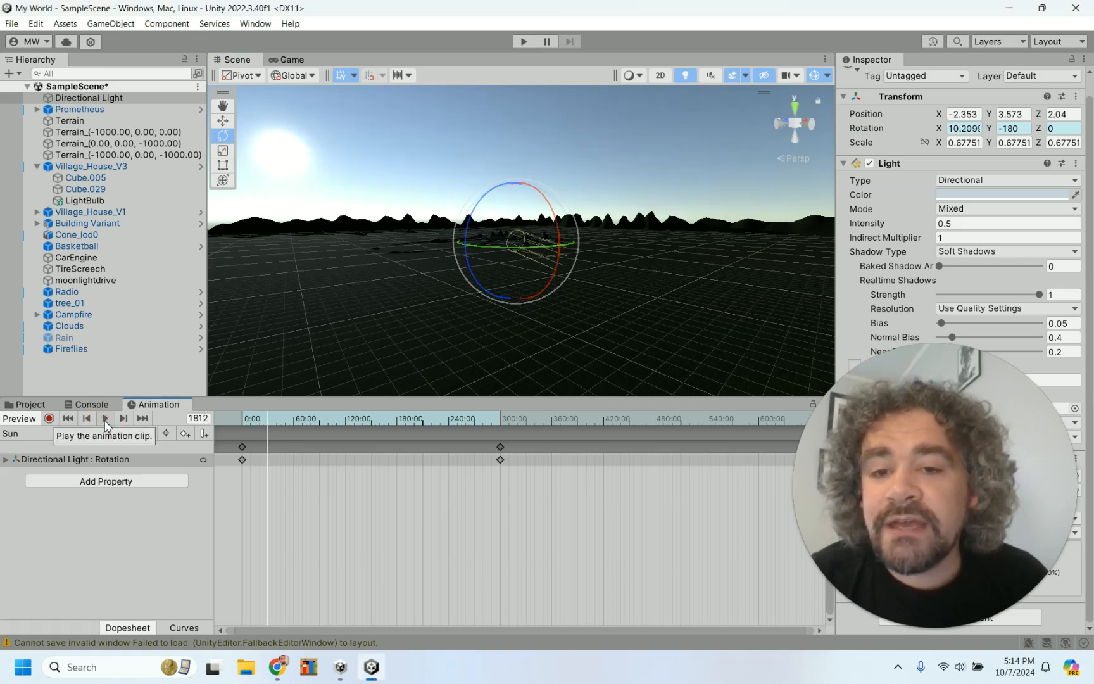
{"action": "left_click", "coordinate": [524, 42]}
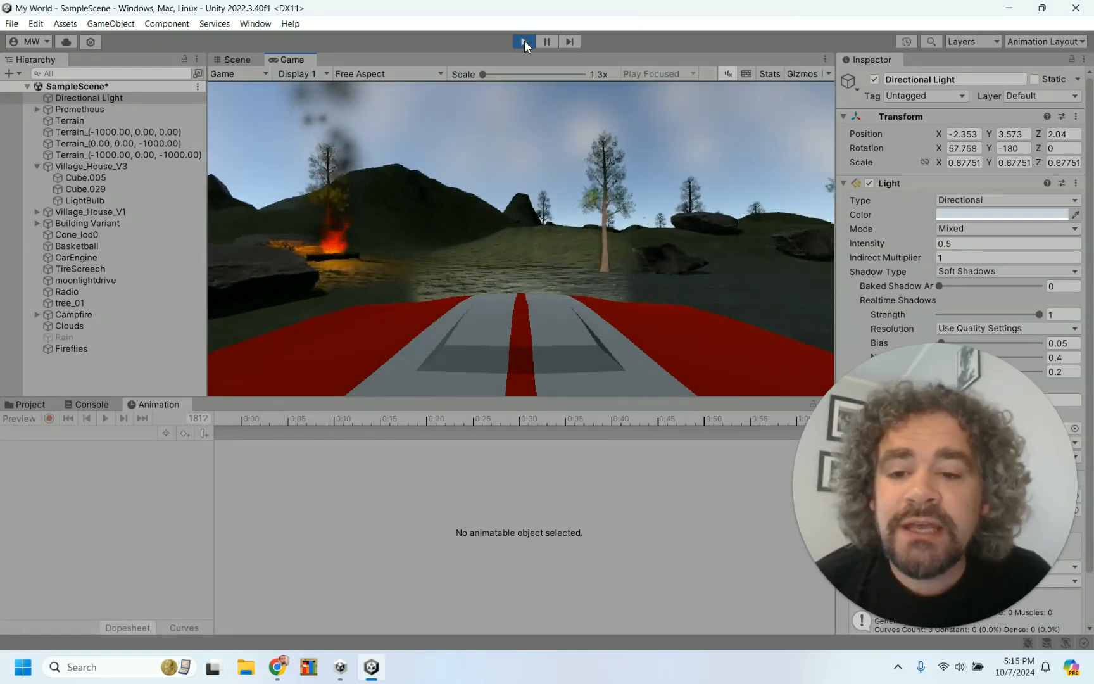
{"action": "left_click", "coordinate": [524, 41]}
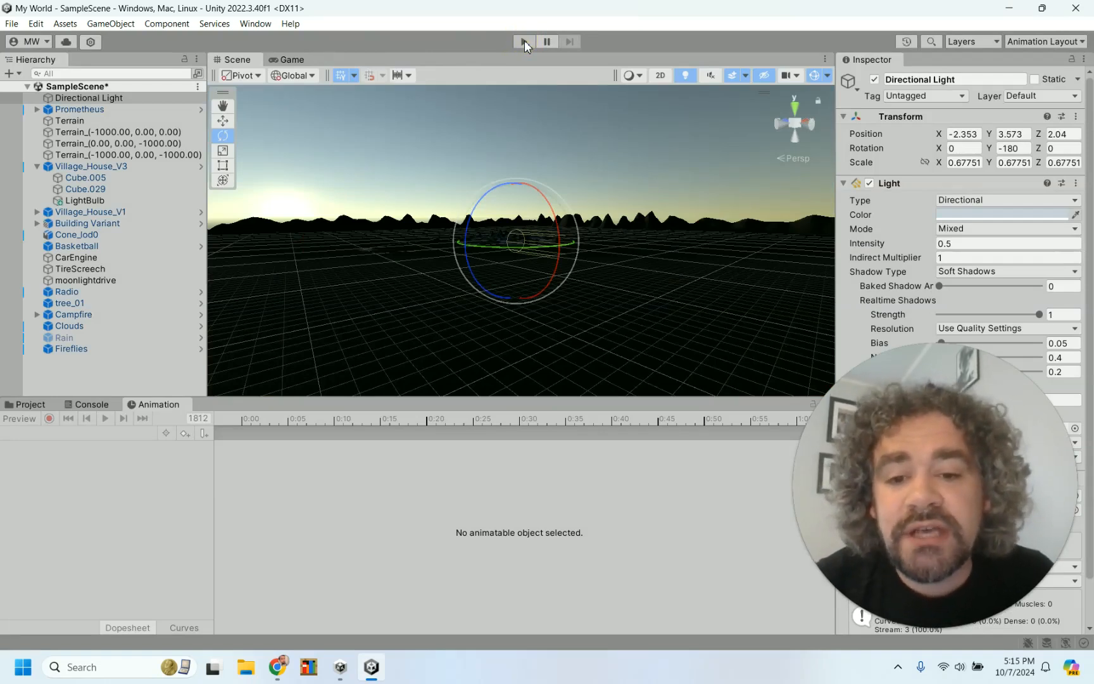
Select the Campfire object and frame it closely in the Scene view
{"action": "scroll", "coordinate": [527, 207], "scroll_direction": "up", "scroll_amount": 8}
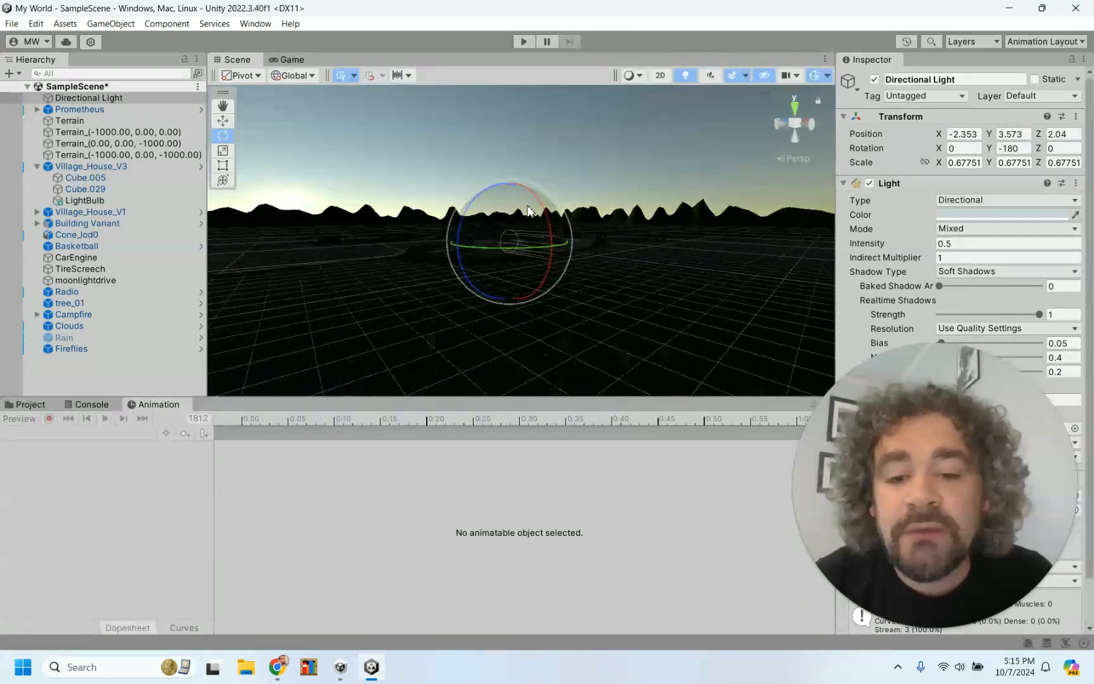
{"action": "scroll", "coordinate": [528, 209], "scroll_direction": "up", "scroll_amount": 10}
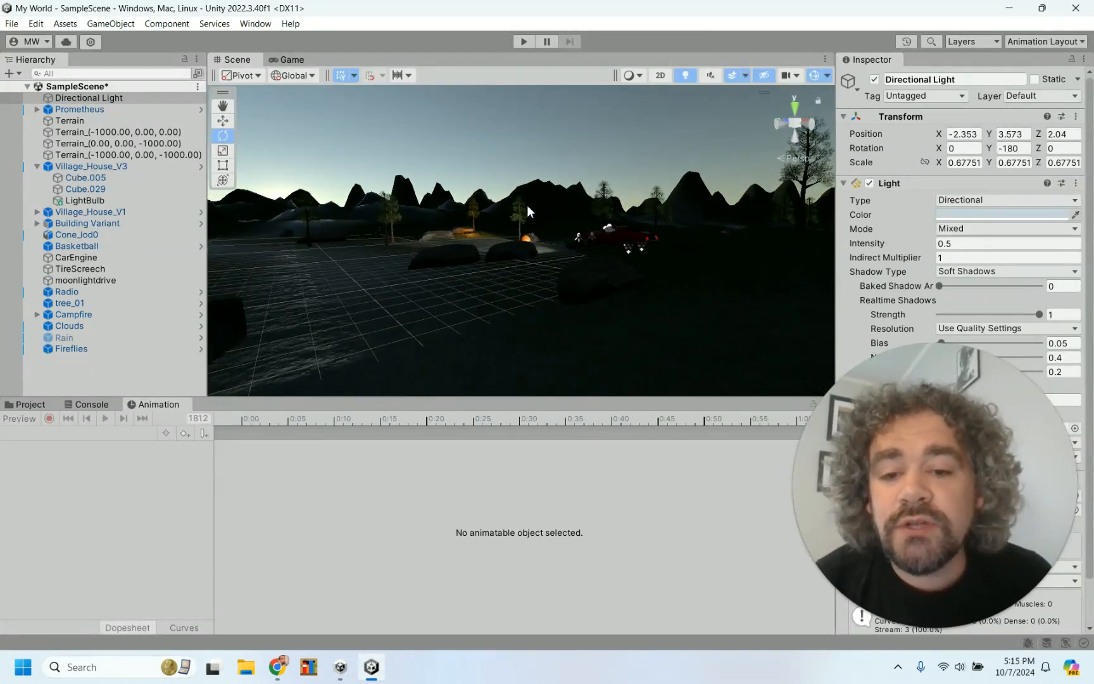
{"action": "scroll", "coordinate": [527, 210], "scroll_direction": "up", "scroll_amount": 5}
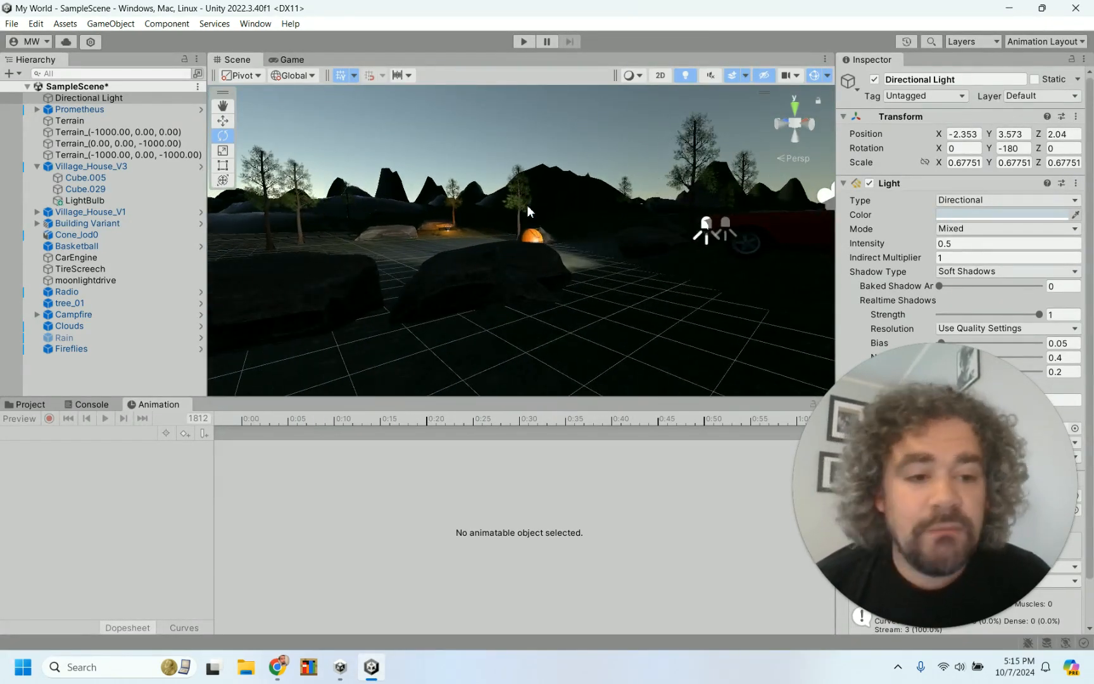
{"action": "left_click_drag", "start_coordinate": [981, 456], "coordinate": [722, 439]}
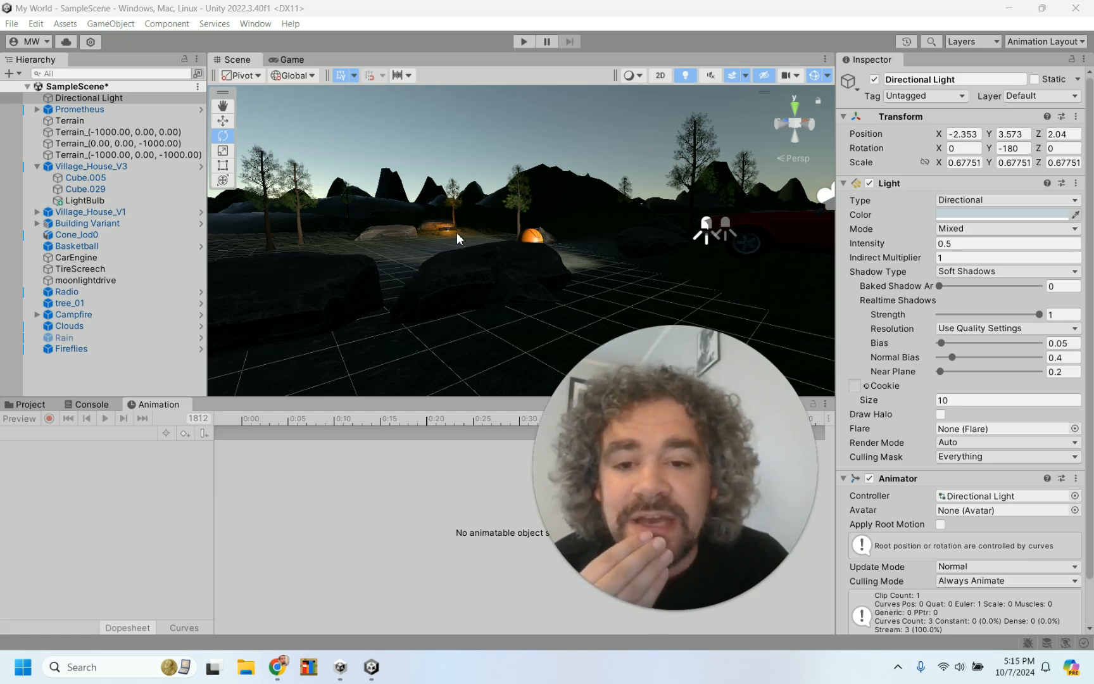
{"action": "scroll", "coordinate": [456, 232], "scroll_direction": "up", "scroll_amount": 2}
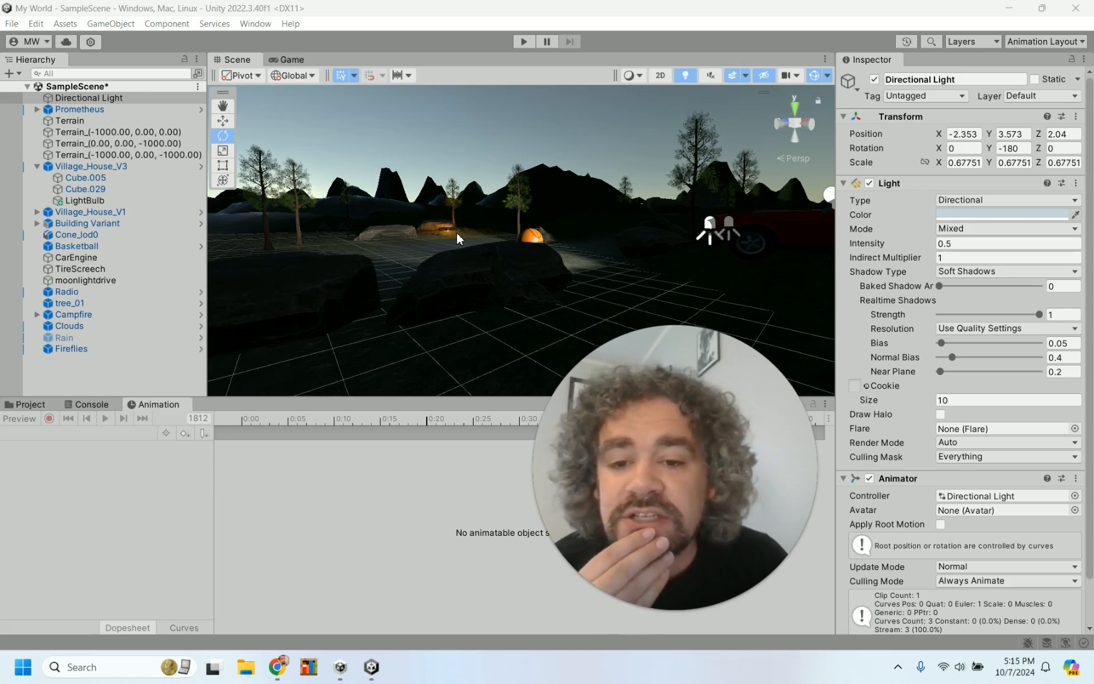
{"action": "scroll", "coordinate": [456, 232], "scroll_direction": "up", "scroll_amount": 2}
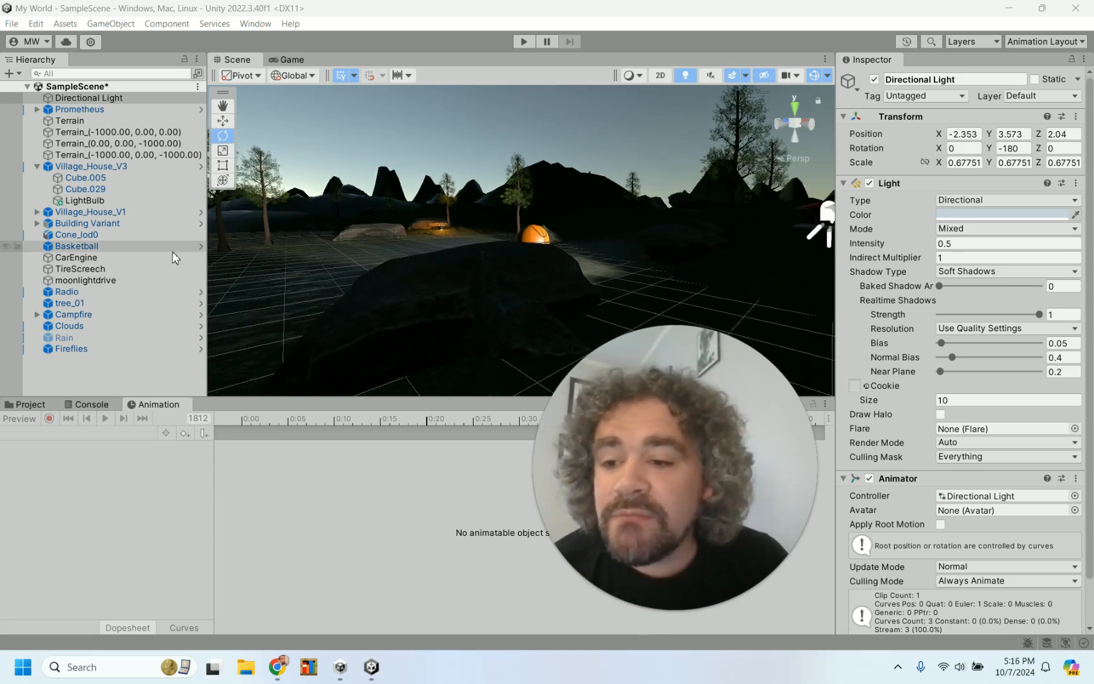
{"action": "left_click", "coordinate": [79, 314]}
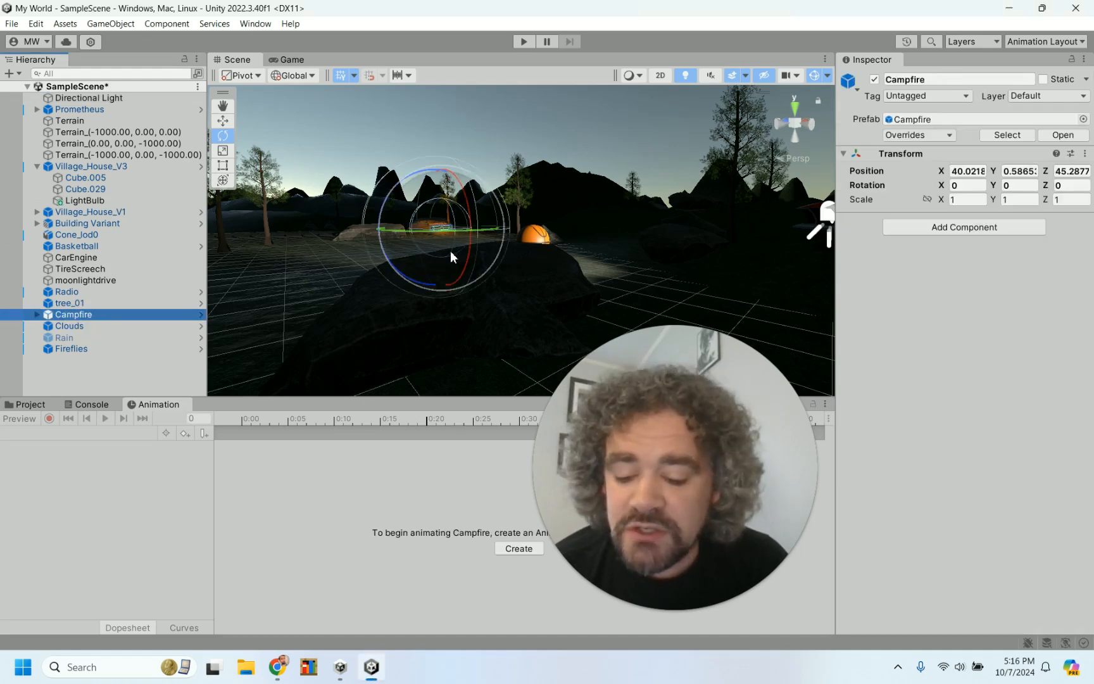
{"action": "key", "text": "f"}
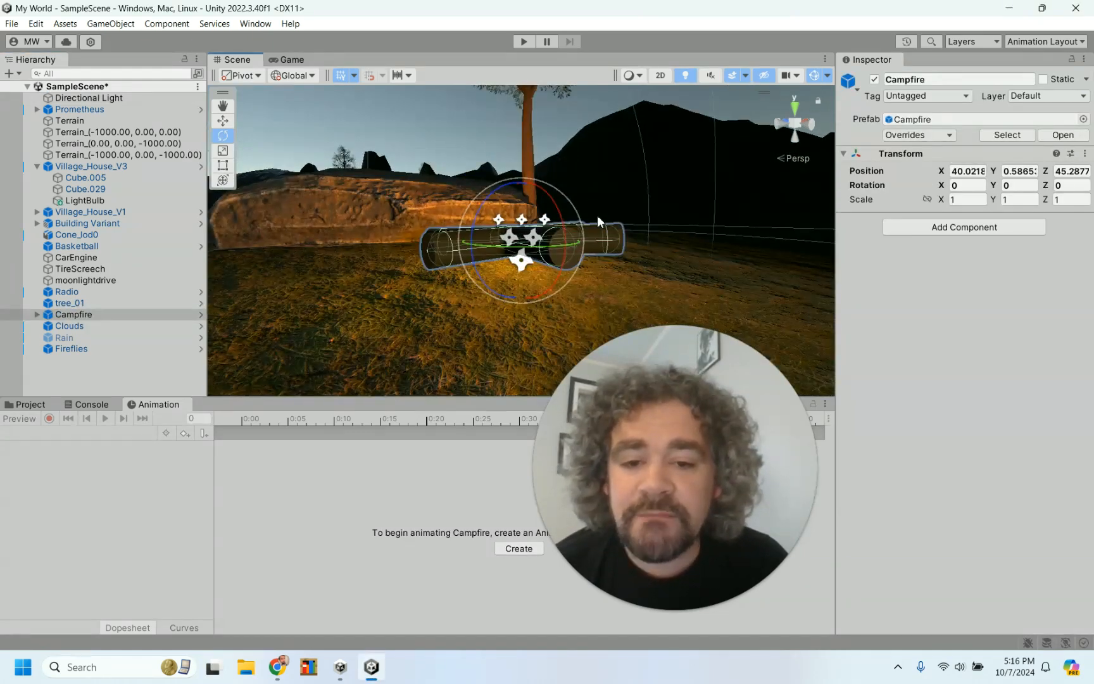
Expand the Campfire's children, select its Fire object and bring up the settings of its Light component
{"action": "left_click", "coordinate": [38, 318]}
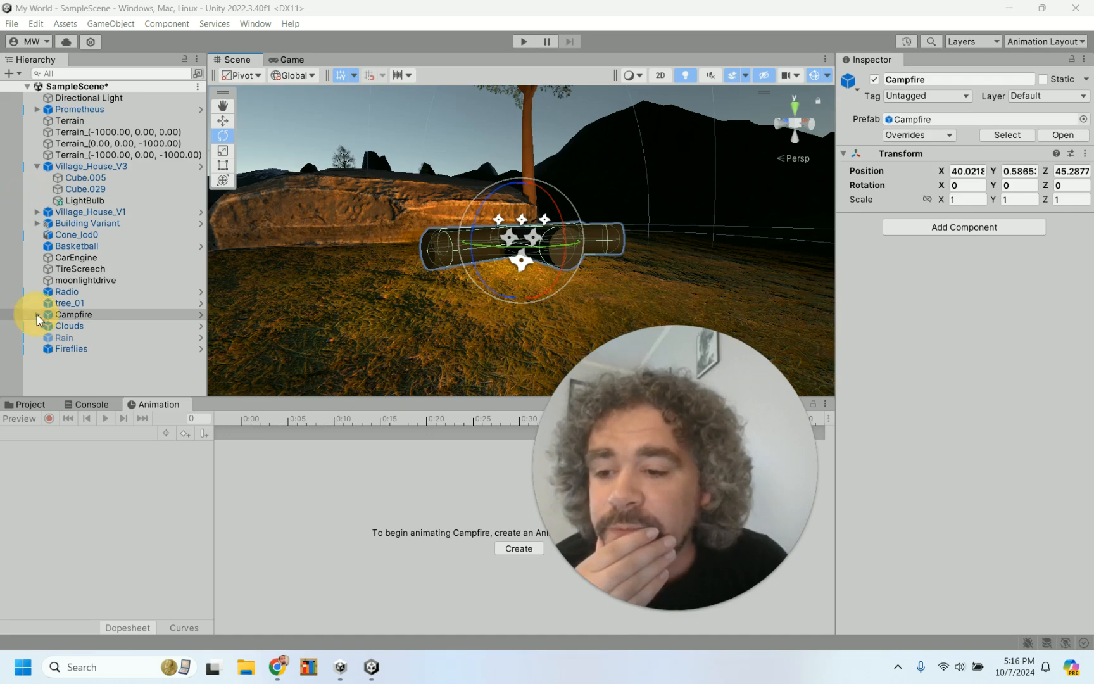
{"action": "left_click", "coordinate": [73, 318]}
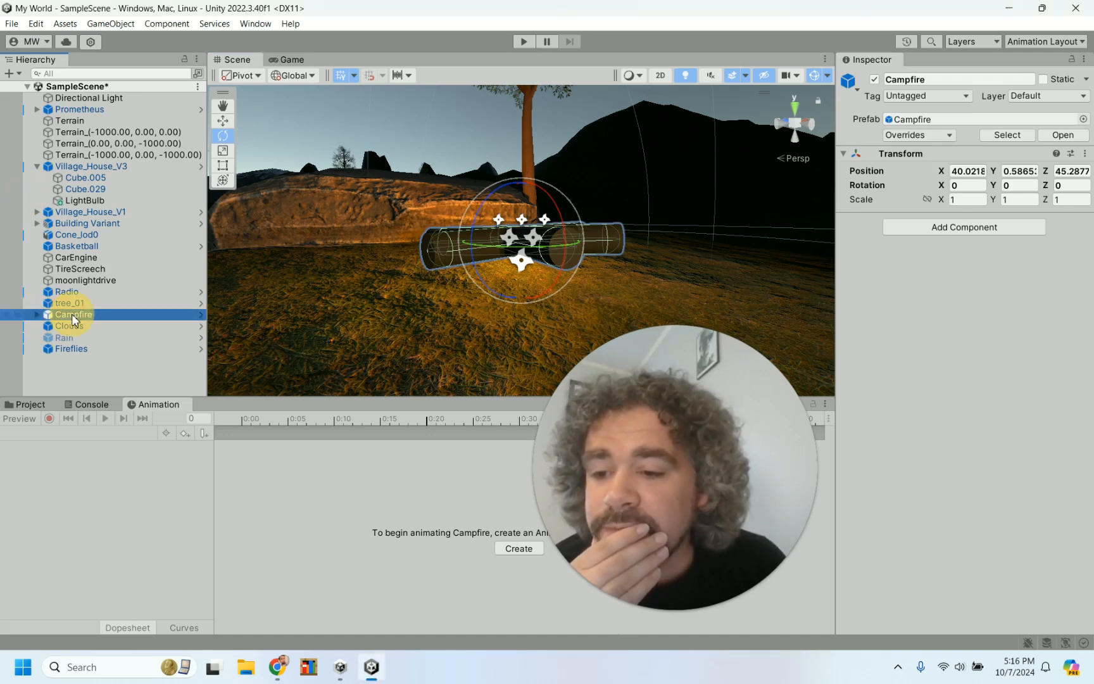
{"action": "left_click", "coordinate": [38, 321]}
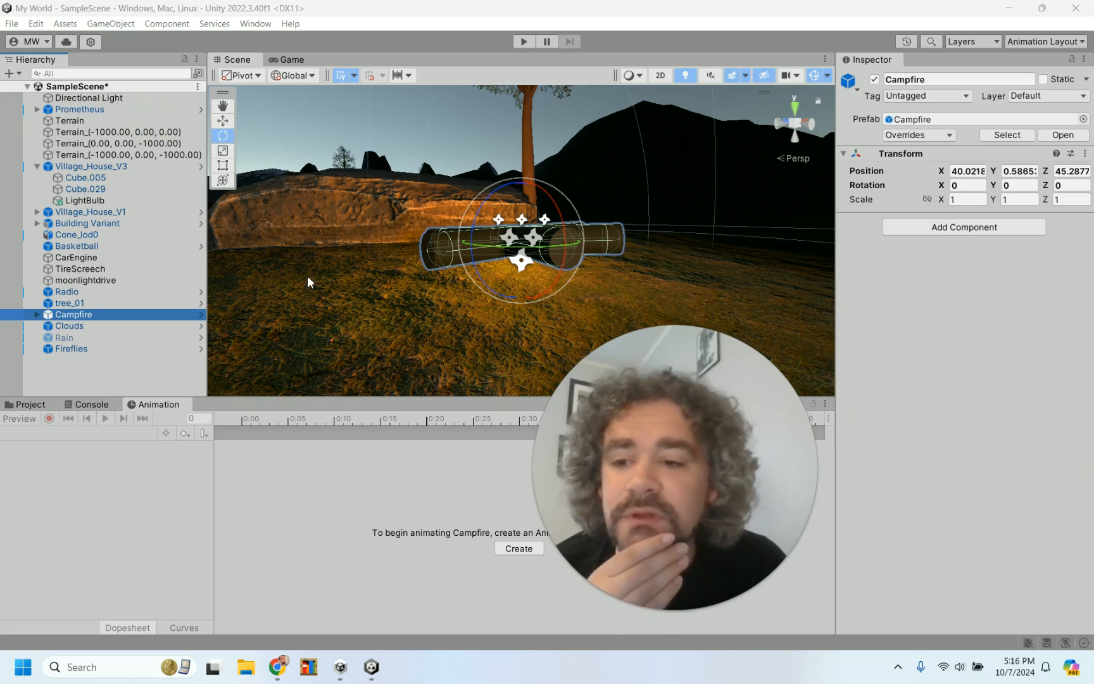
{"action": "left_click", "coordinate": [36, 315]}
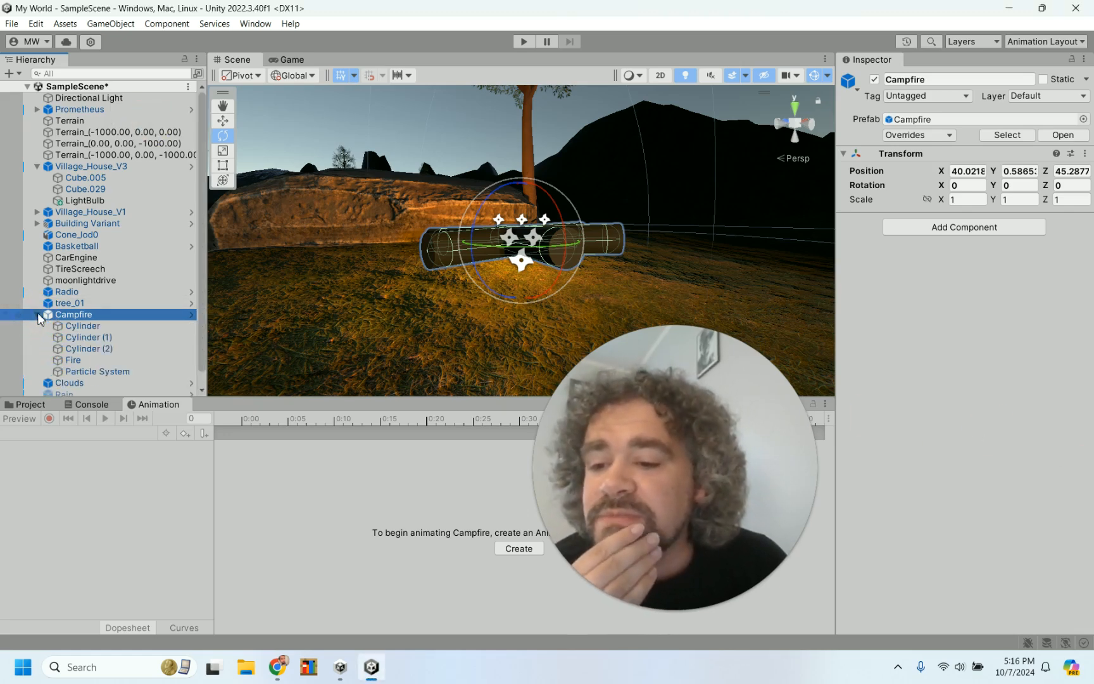
{"action": "left_click", "coordinate": [82, 361]}
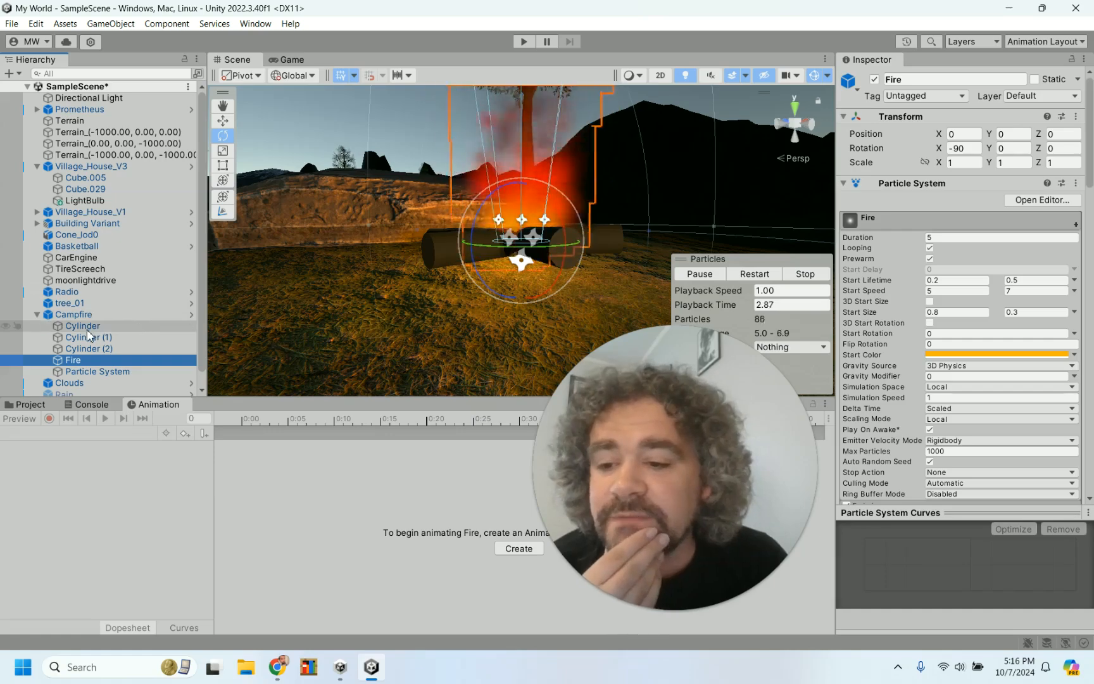
{"action": "scroll", "coordinate": [871, 290], "scroll_direction": "down", "scroll_amount": 15}
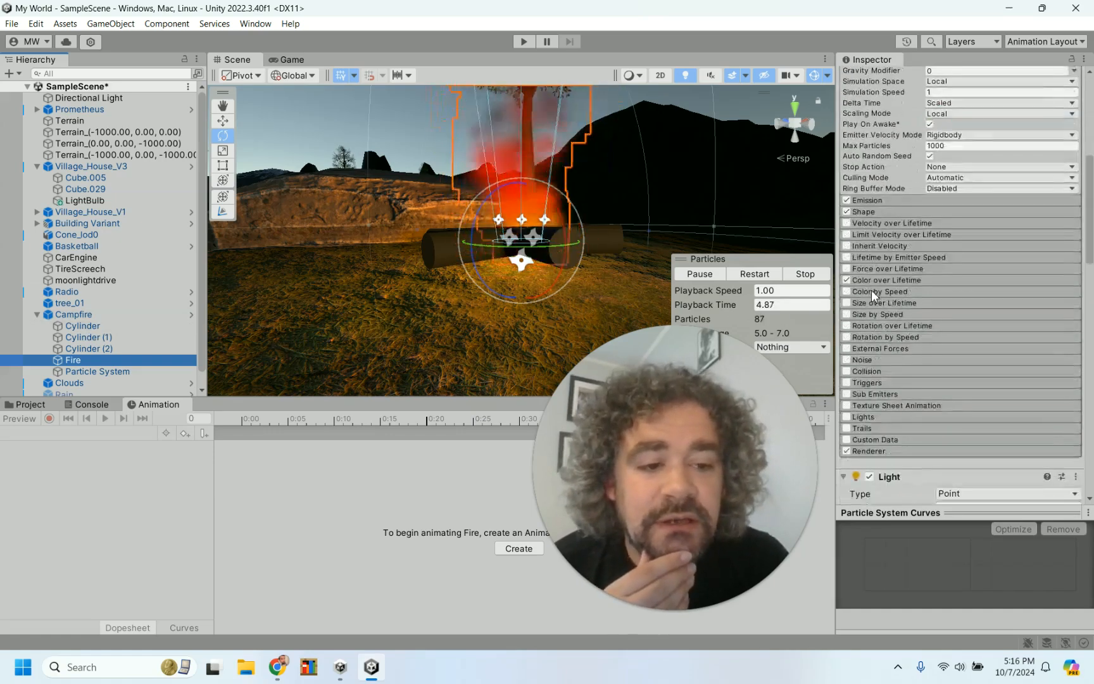
{"action": "scroll", "coordinate": [871, 290], "scroll_direction": "up", "scroll_amount": 3}
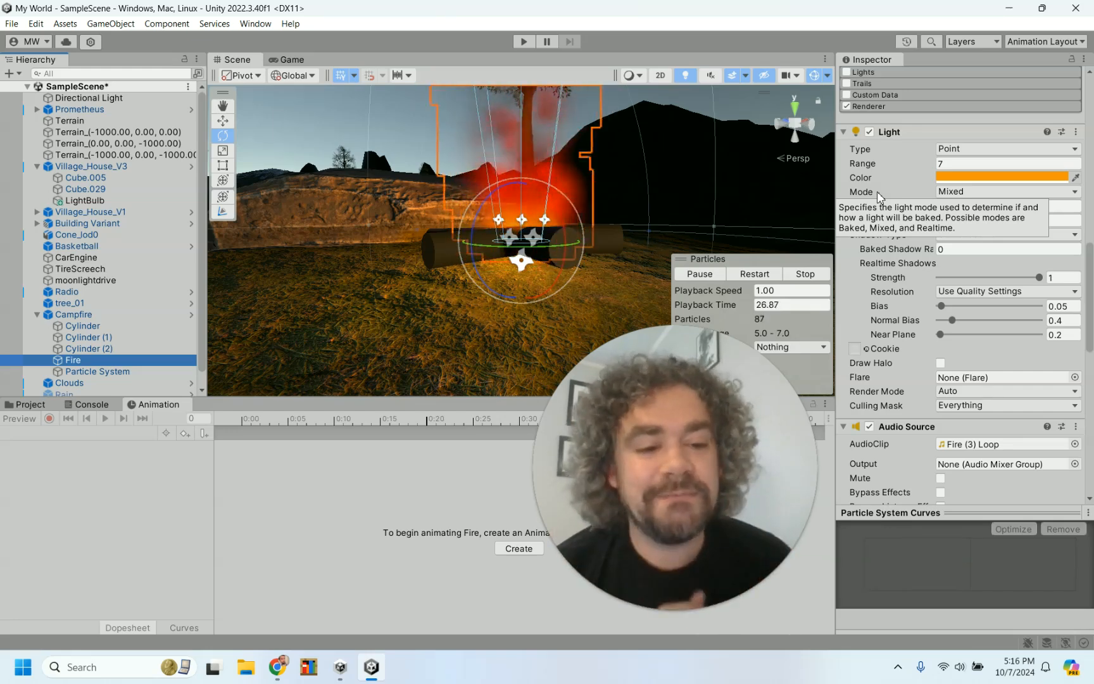
{"action": "left_click_drag", "start_coordinate": [686, 475], "coordinate": [749, 353]}
Create an animation clip named FireFlicker for the campfire's Fire object and save it in the Materials folder
{"action": "left_click", "coordinate": [112, 359]}
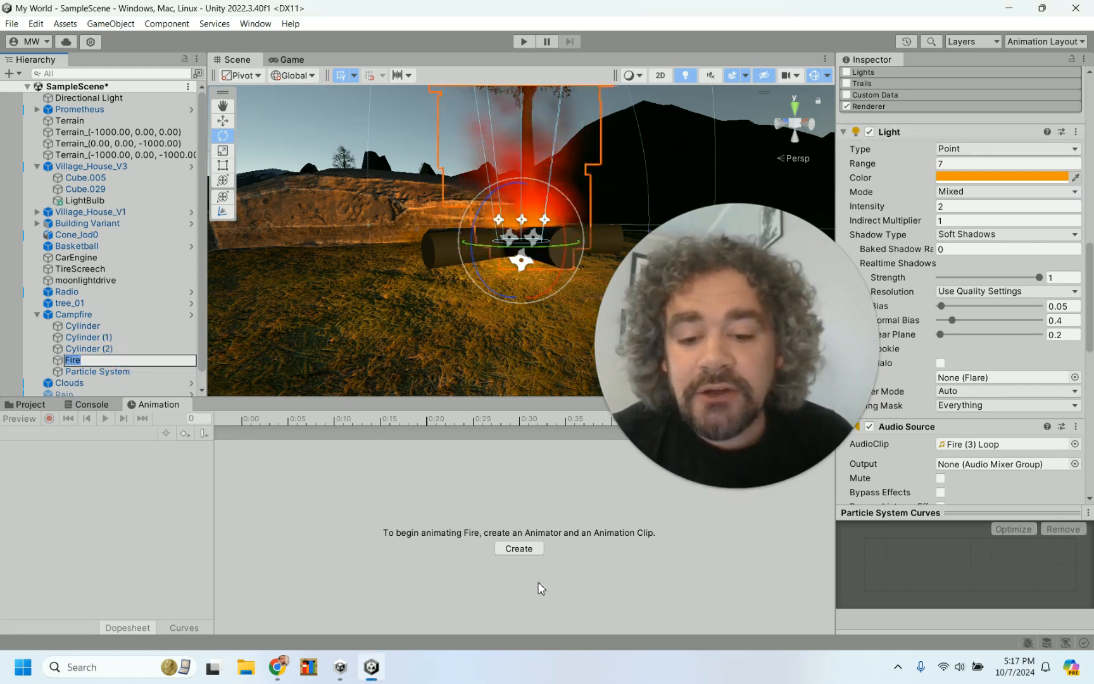
{"action": "left_click", "coordinate": [511, 548]}
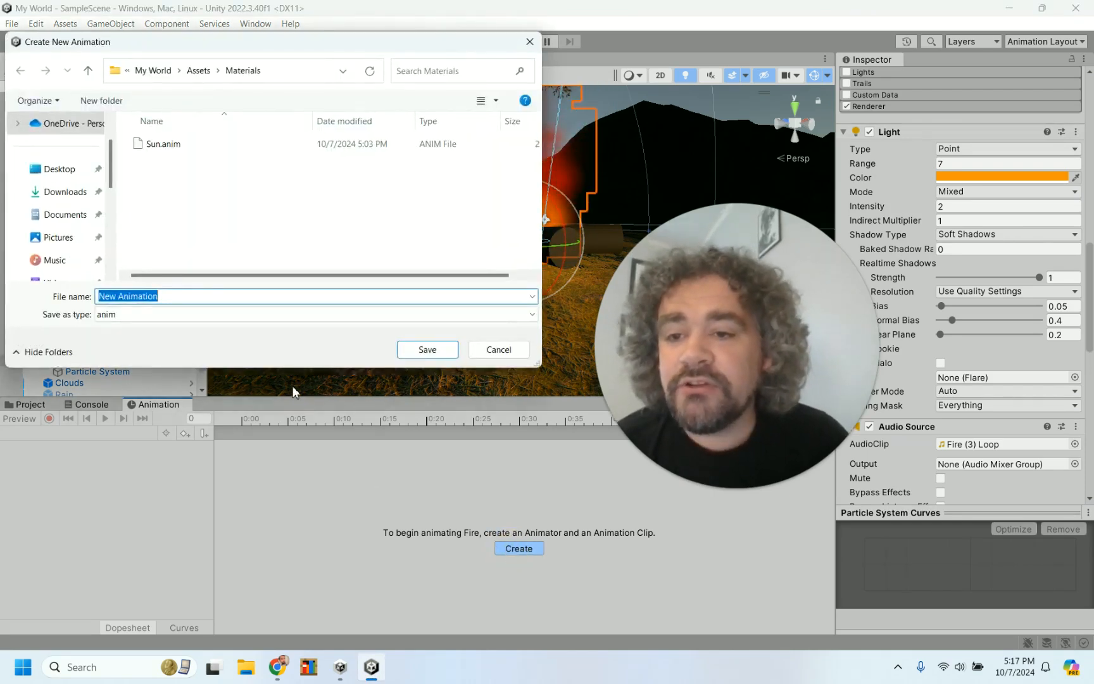
{"action": "type", "text": "i"}
{"action": "key", "text": "BackSpace"}
{"action": "key", "text": "BackSpace"}
{"action": "key", "text": "BackSpace"}
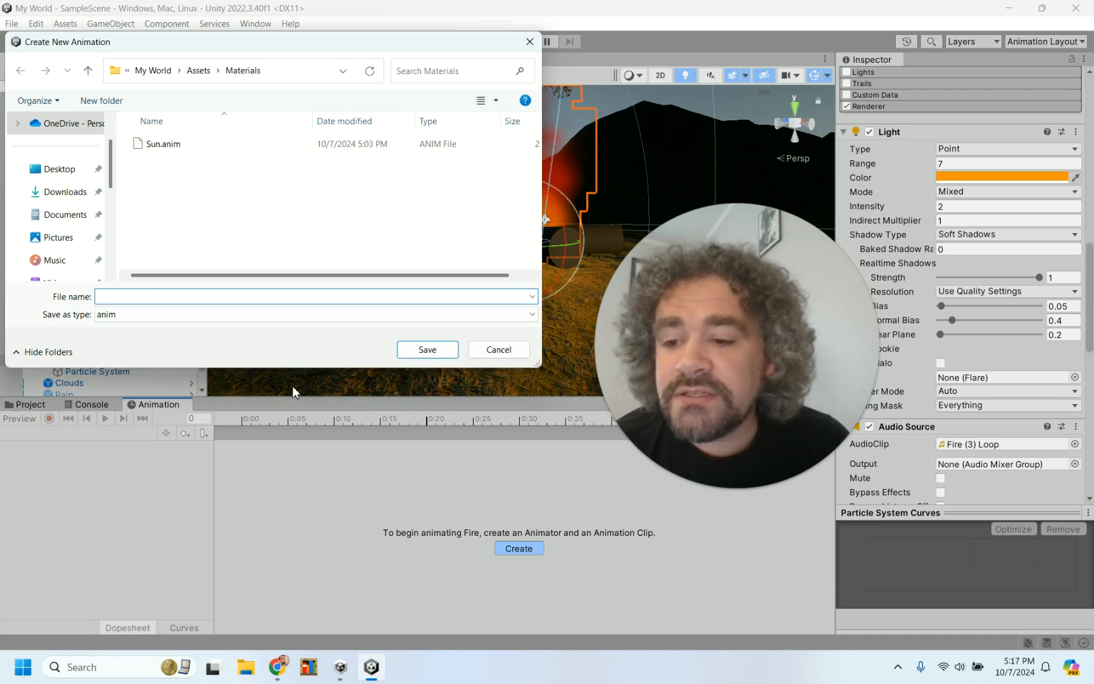
{"action": "type", "text": "Fire"}
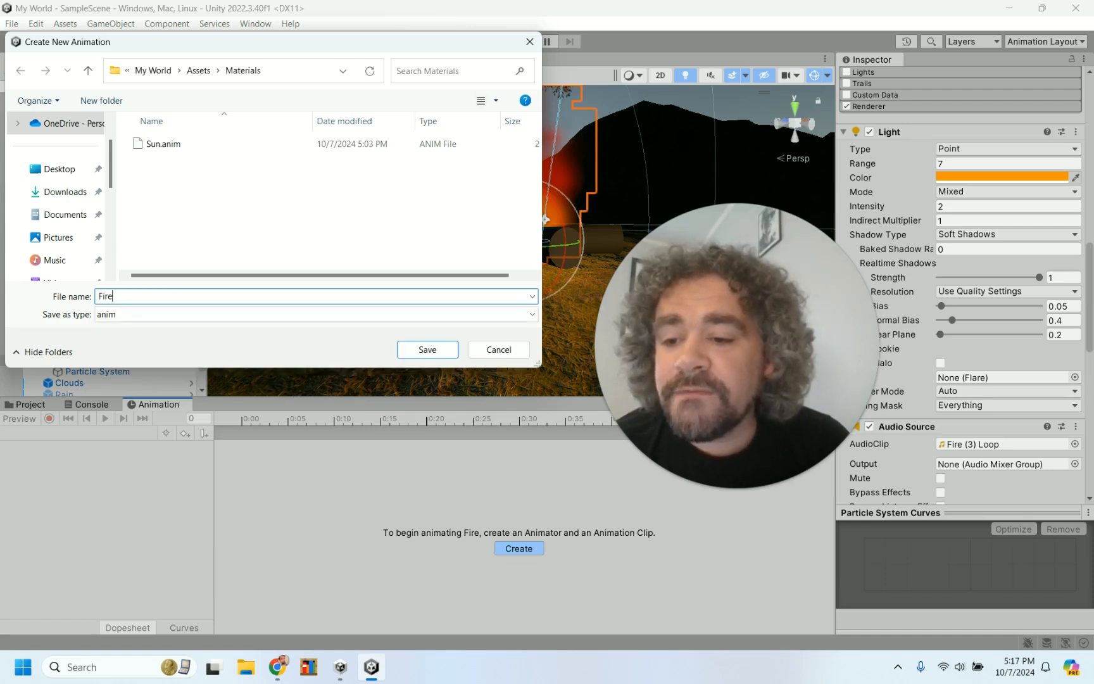
{"action": "type", "text": "Flicker"}
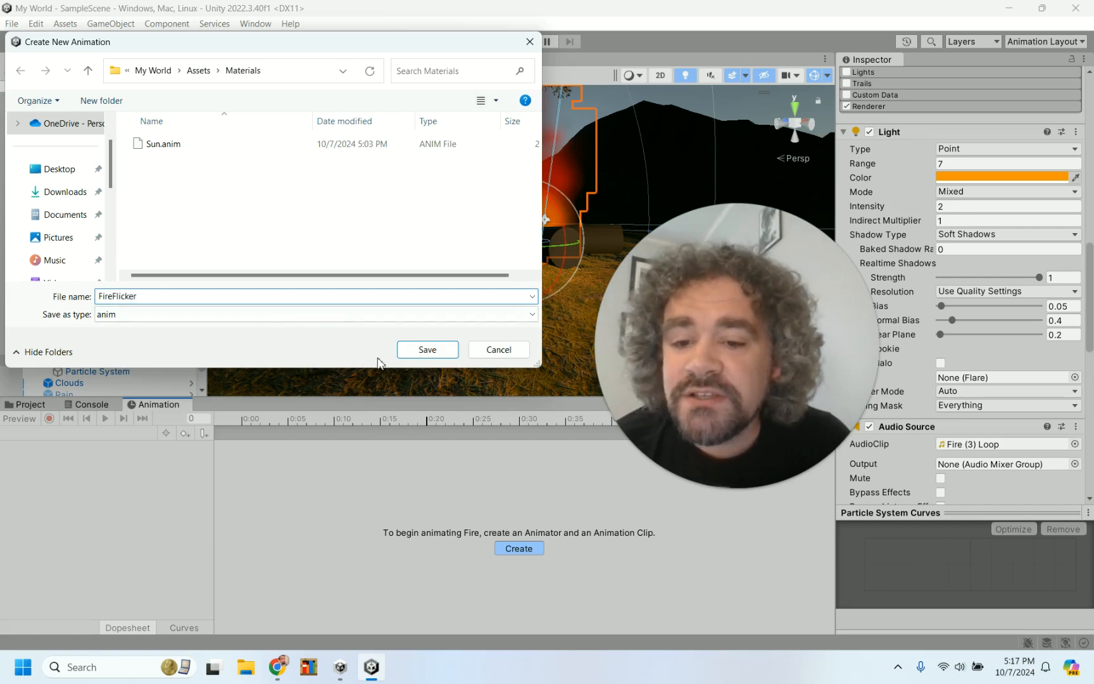
{"action": "left_click", "coordinate": [431, 353]}
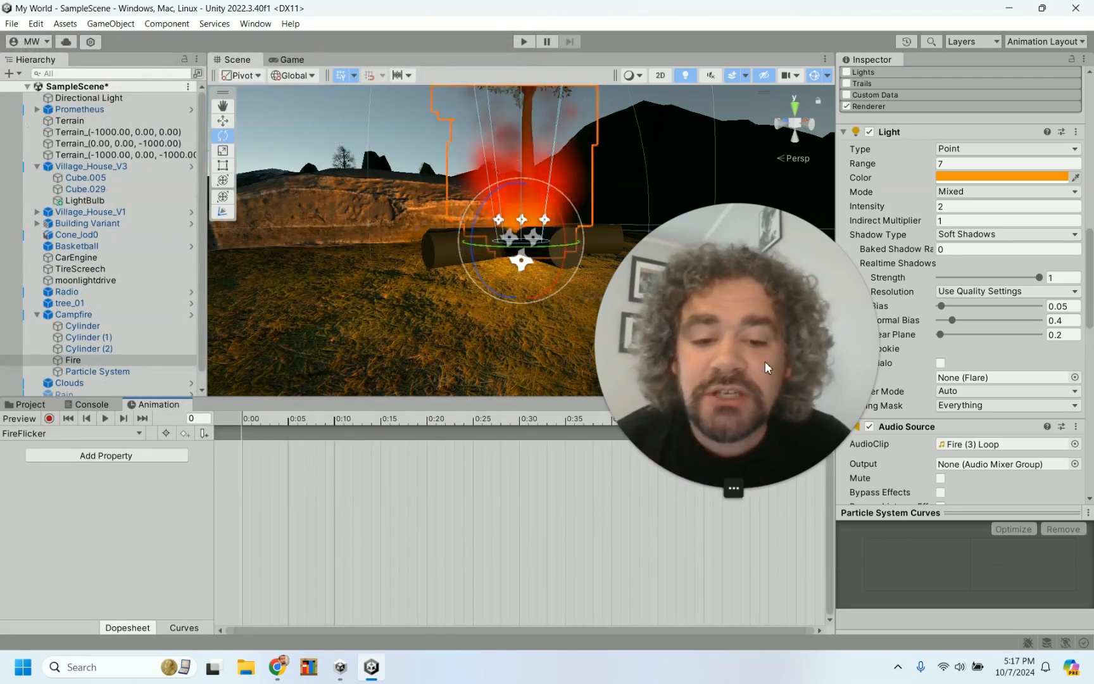
Add the Light's Color and Intensity as animated properties of the FireFlicker clip
{"action": "left_click_drag", "start_coordinate": [760, 364], "coordinate": [179, 203]}
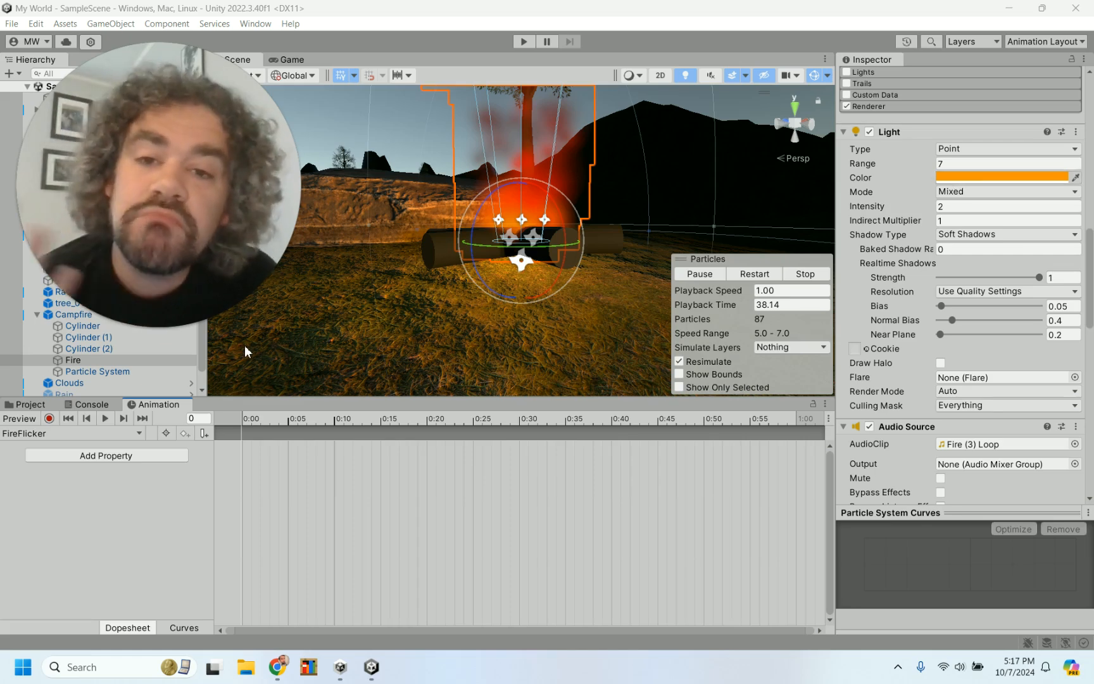
{"action": "left_click", "coordinate": [121, 457]}
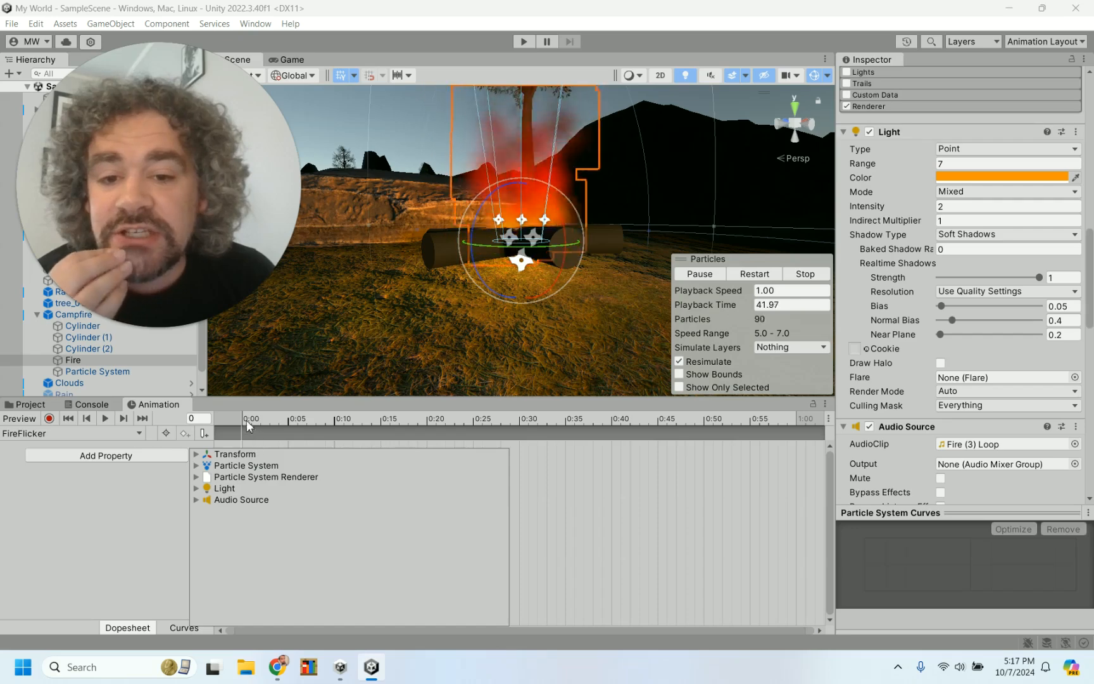
{"action": "left_click", "coordinate": [196, 488]}
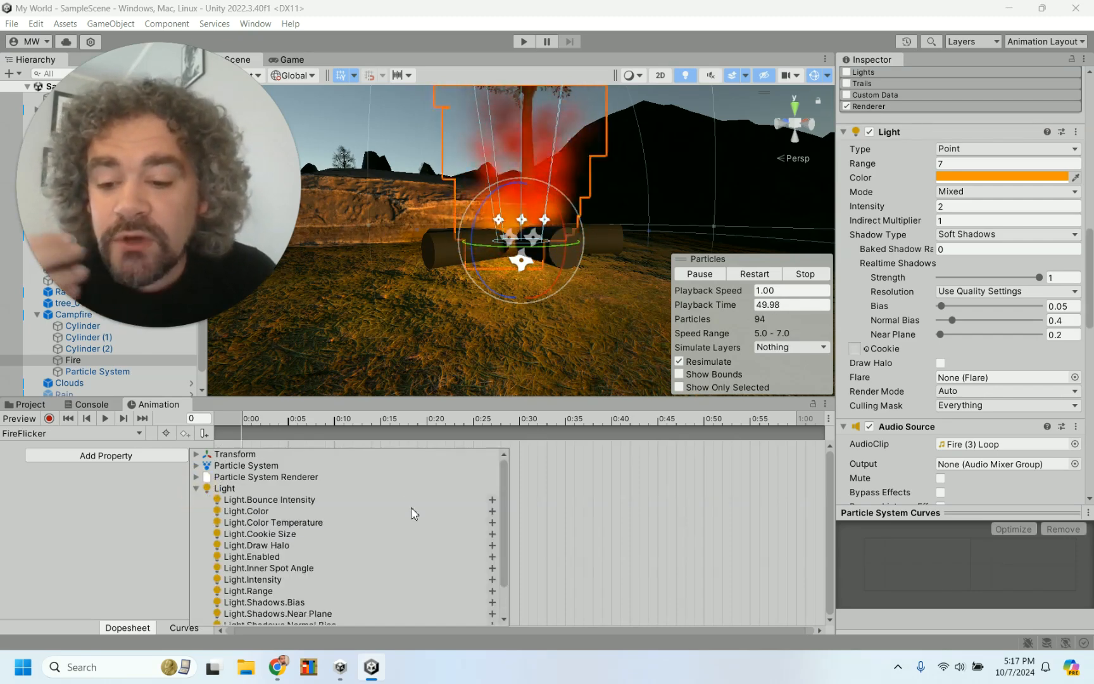
{"action": "scroll", "coordinate": [413, 513], "scroll_direction": "down", "scroll_amount": 2}
{"action": "scroll", "coordinate": [413, 513], "scroll_direction": "up", "scroll_amount": 1}
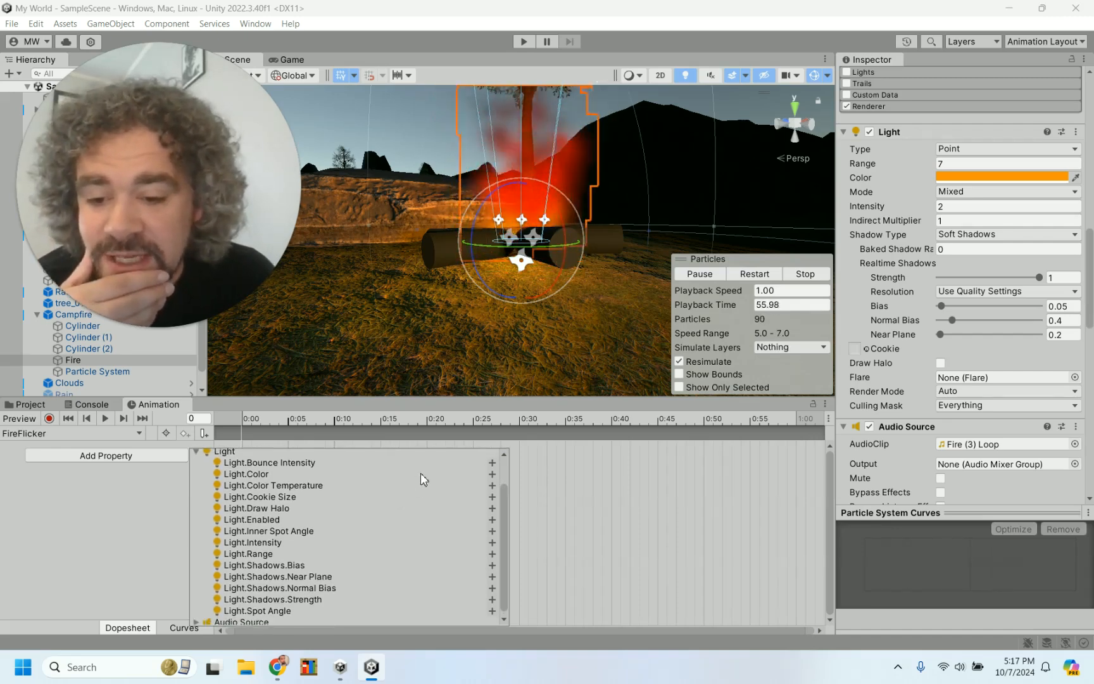
{"action": "left_click", "coordinate": [492, 475]}
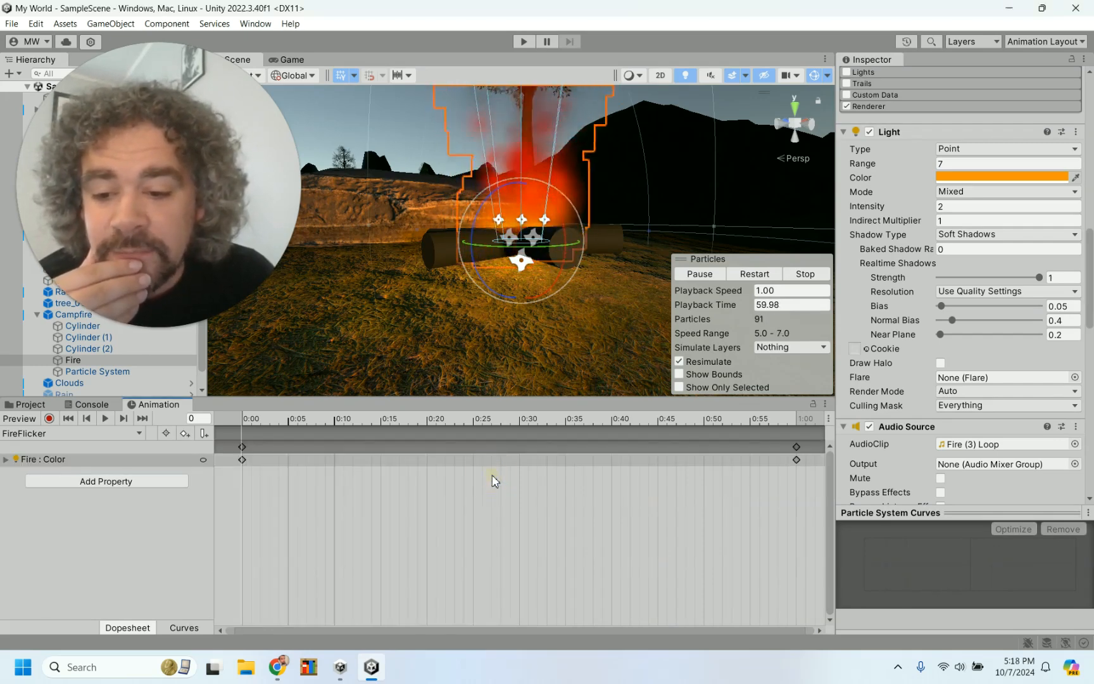
{"action": "left_click", "coordinate": [129, 481]}
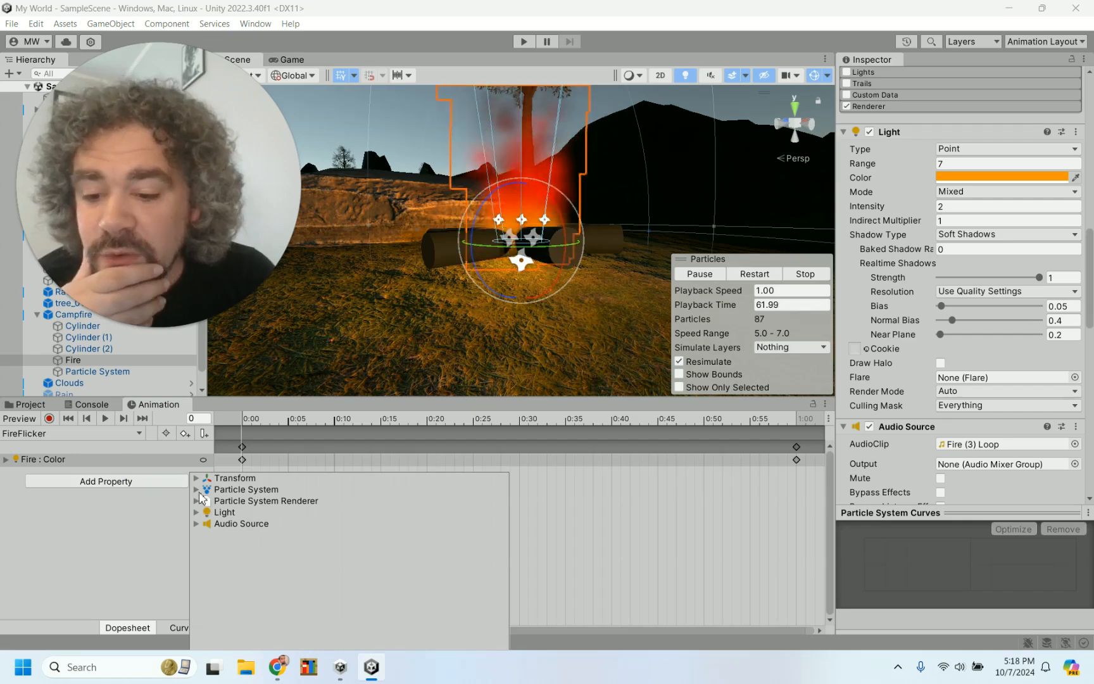
{"action": "left_click", "coordinate": [196, 512]}
{"action": "scroll", "coordinate": [367, 543], "scroll_direction": "down", "scroll_amount": 2}
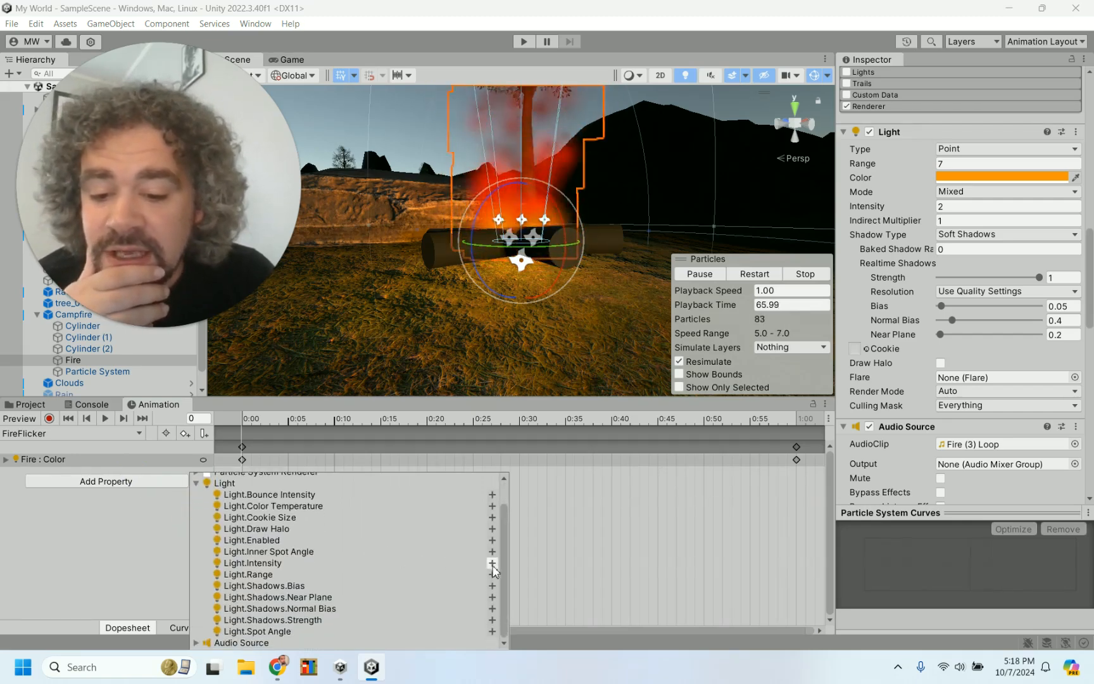
{"action": "left_click", "coordinate": [492, 563]}
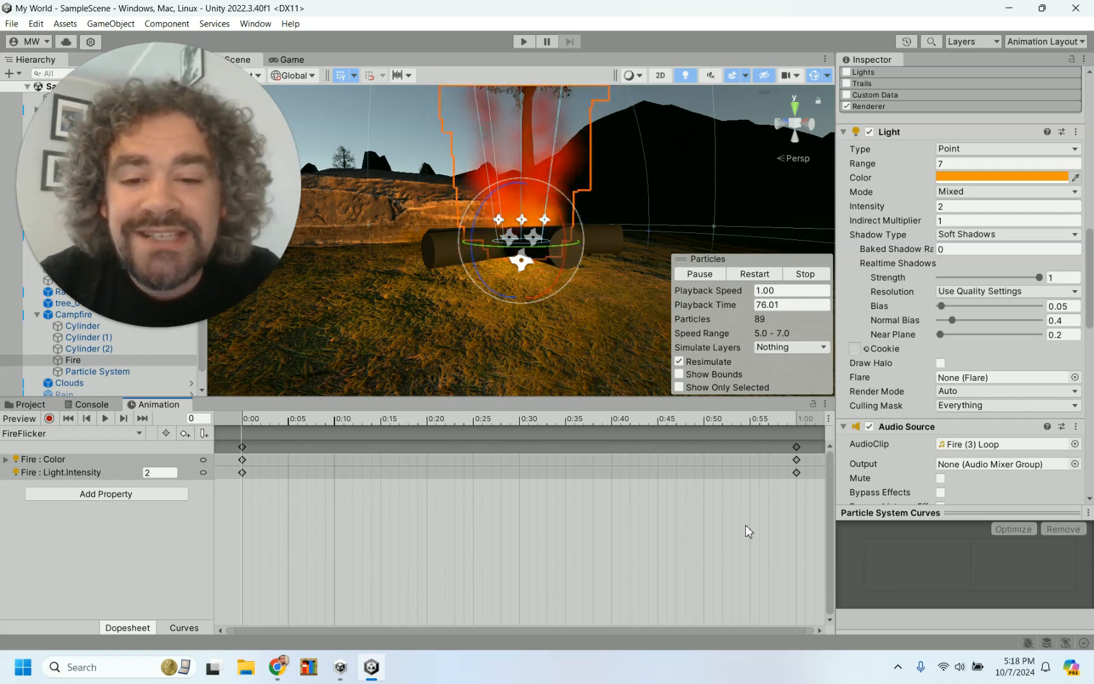
Move the FireFlicker clip's end keyframes for both properties to 2:00
{"action": "scroll", "coordinate": [745, 525], "scroll_direction": "down", "scroll_amount": 5}
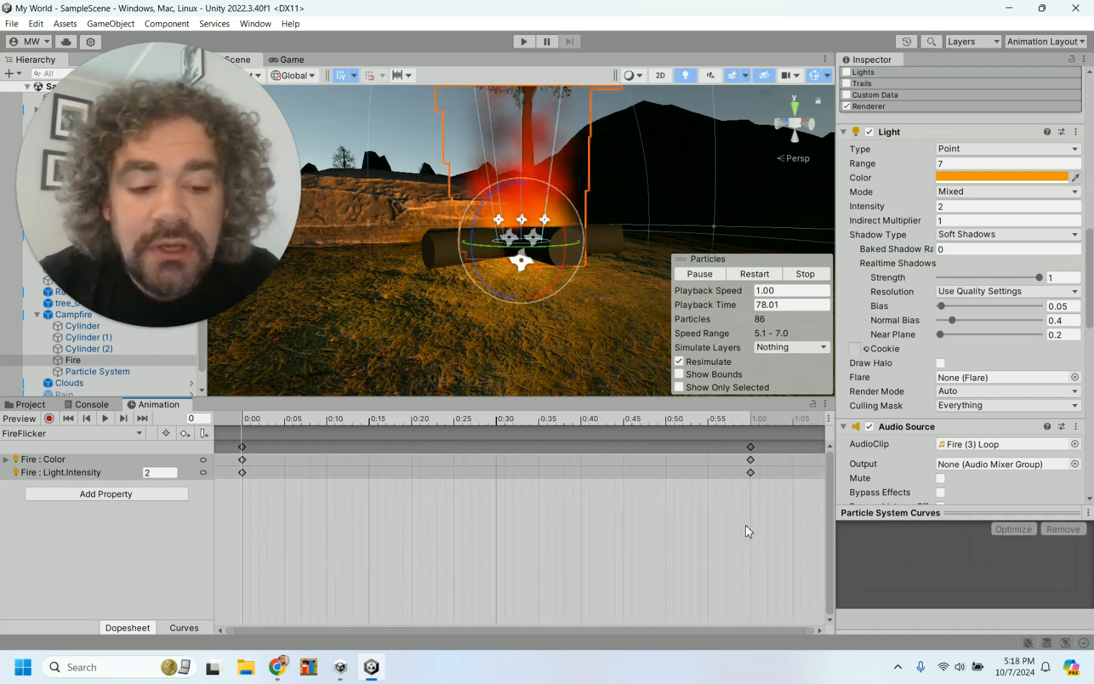
{"action": "scroll", "coordinate": [745, 524], "scroll_direction": "down", "scroll_amount": 5}
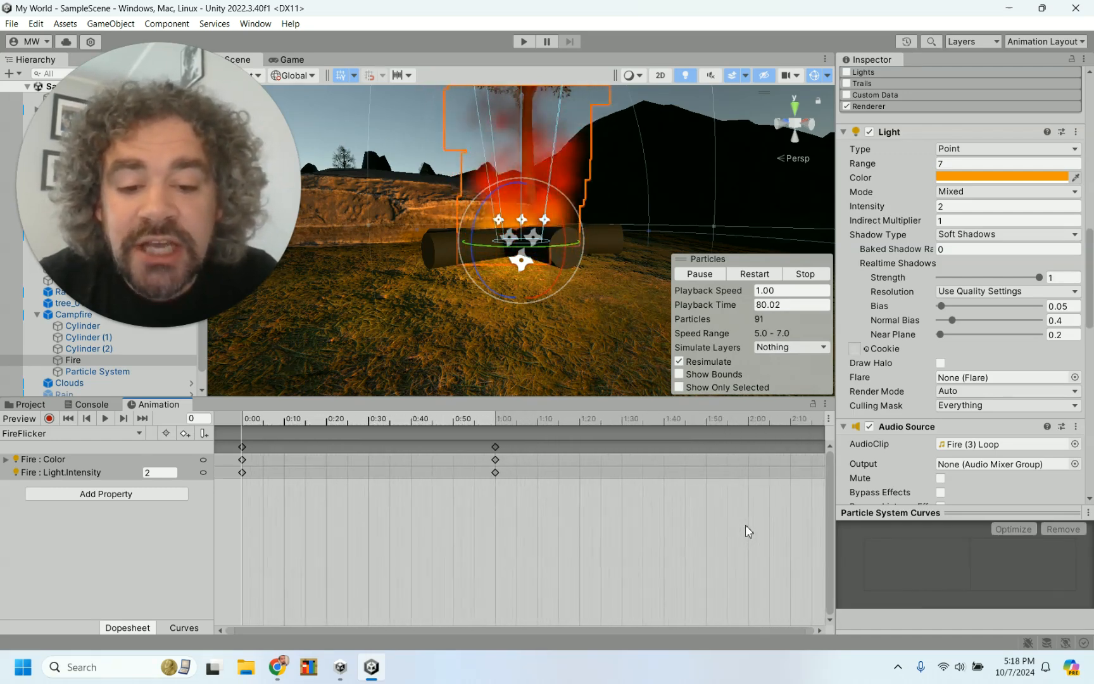
{"action": "scroll", "coordinate": [745, 524], "scroll_direction": "down", "scroll_amount": 1}
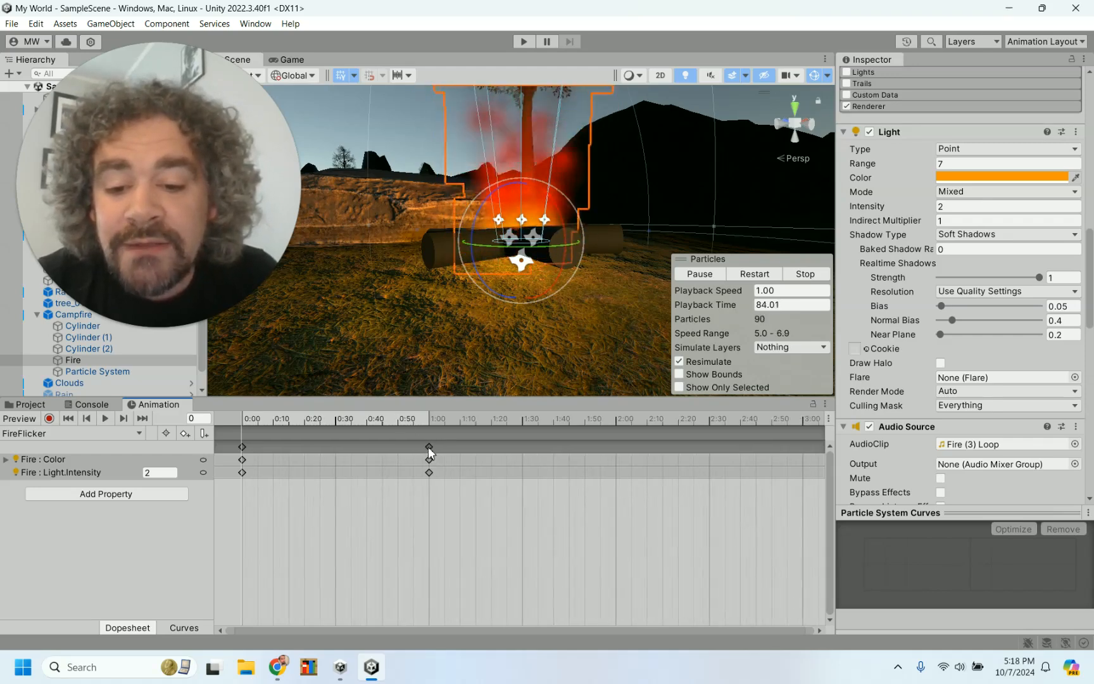
{"action": "left_click_drag", "start_coordinate": [466, 452], "coordinate": [614, 450]}
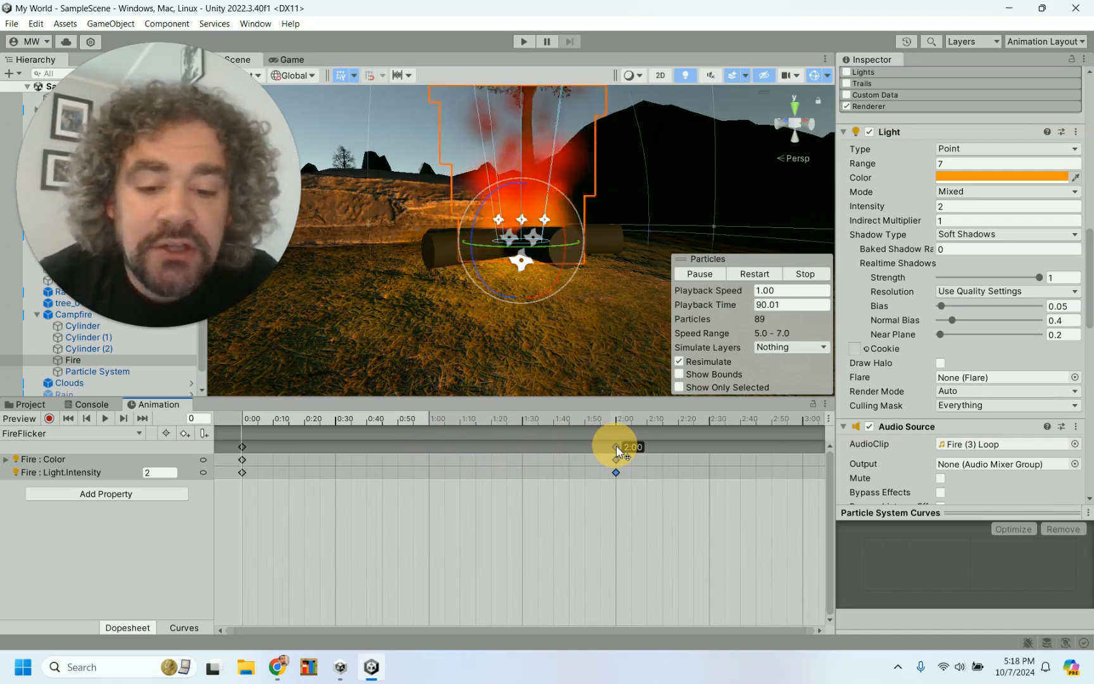
{"action": "left_click_drag", "start_coordinate": [617, 451], "coordinate": [618, 456]}
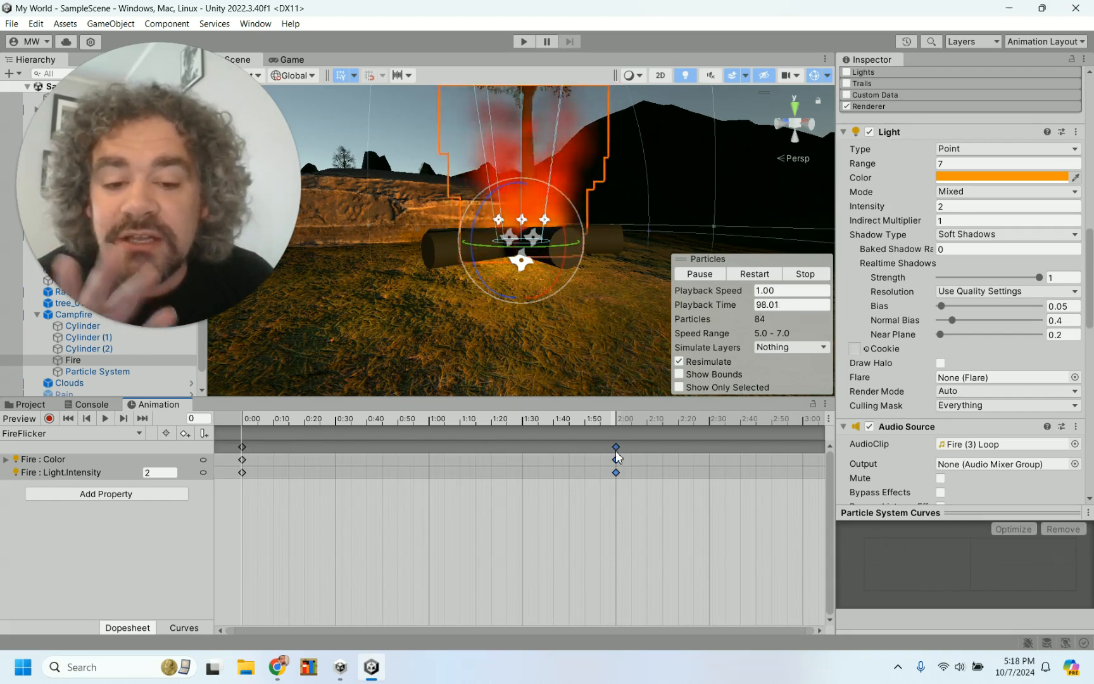
Start recording and key the Fire light at 0:30 with the yellow color F9C600 and an intensity of 1
{"action": "left_click", "coordinate": [335, 417]}
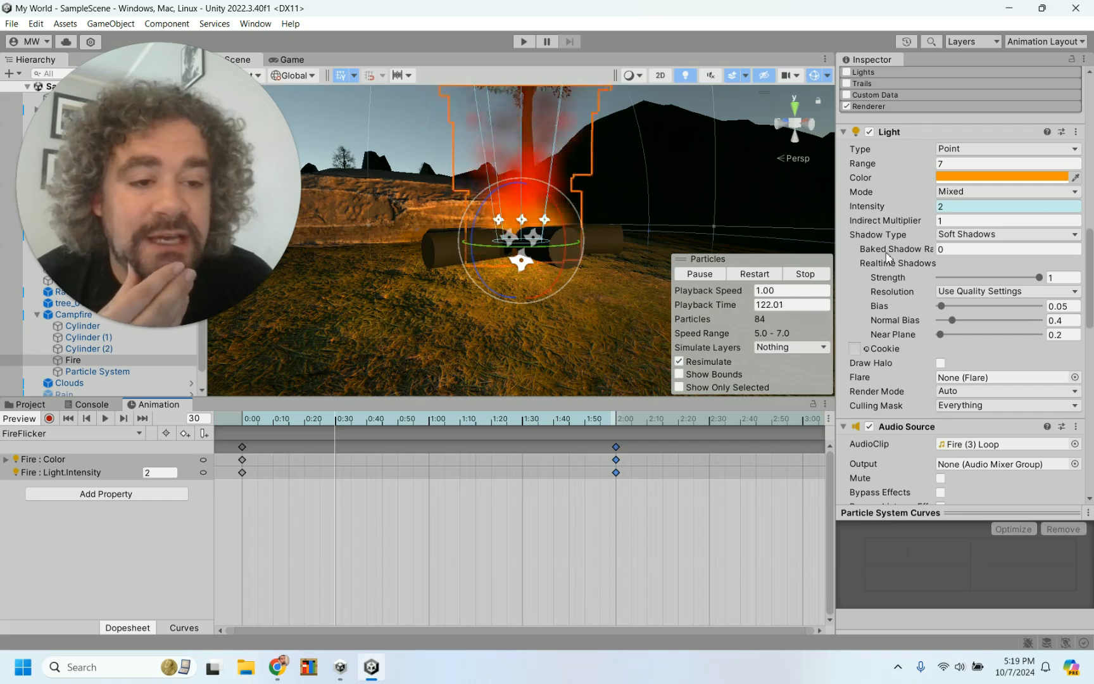
{"action": "left_click", "coordinate": [49, 418]}
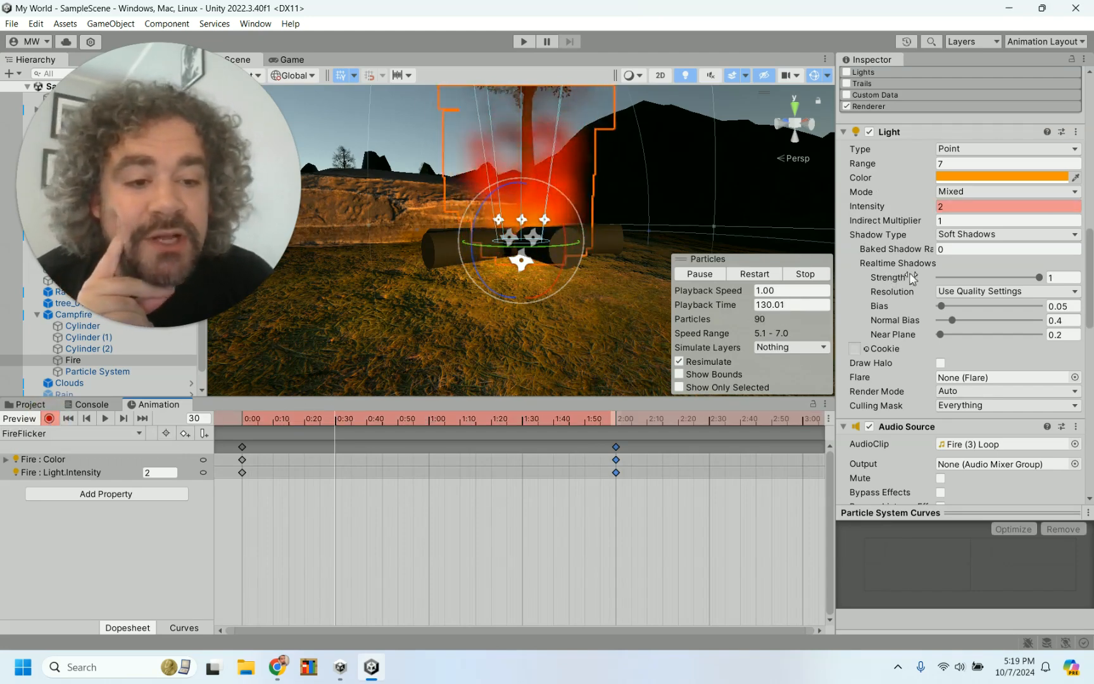
{"action": "left_click", "coordinate": [984, 178]}
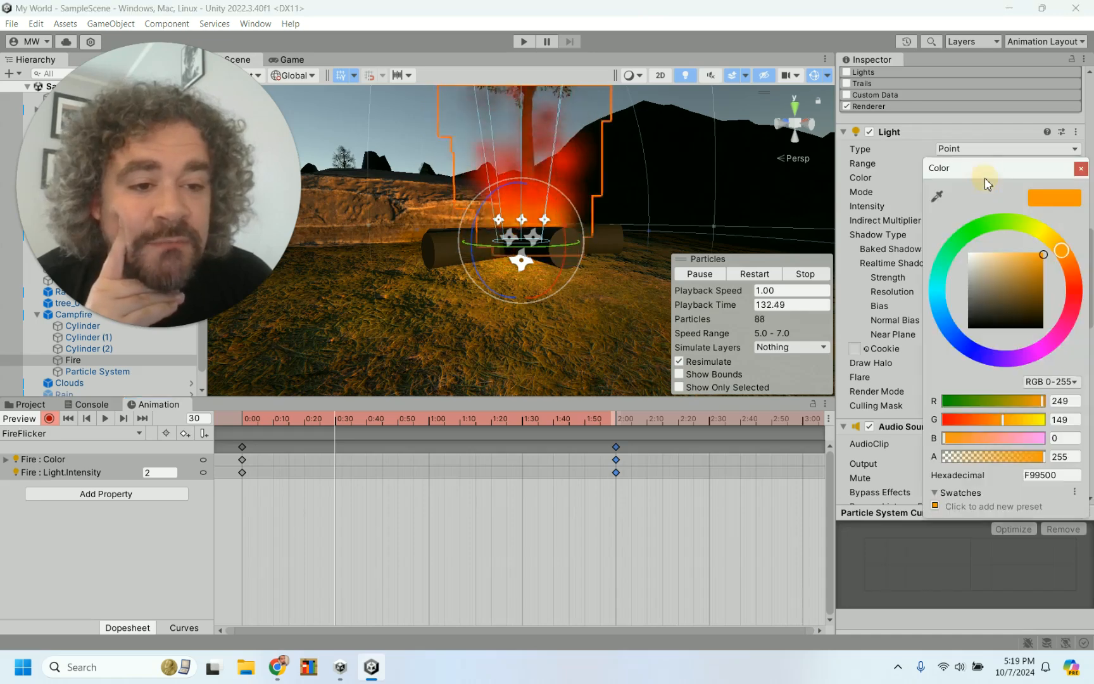
{"action": "left_click", "coordinate": [1043, 232]}
{"action": "left_click_drag", "start_coordinate": [1042, 234], "coordinate": [1056, 238]}
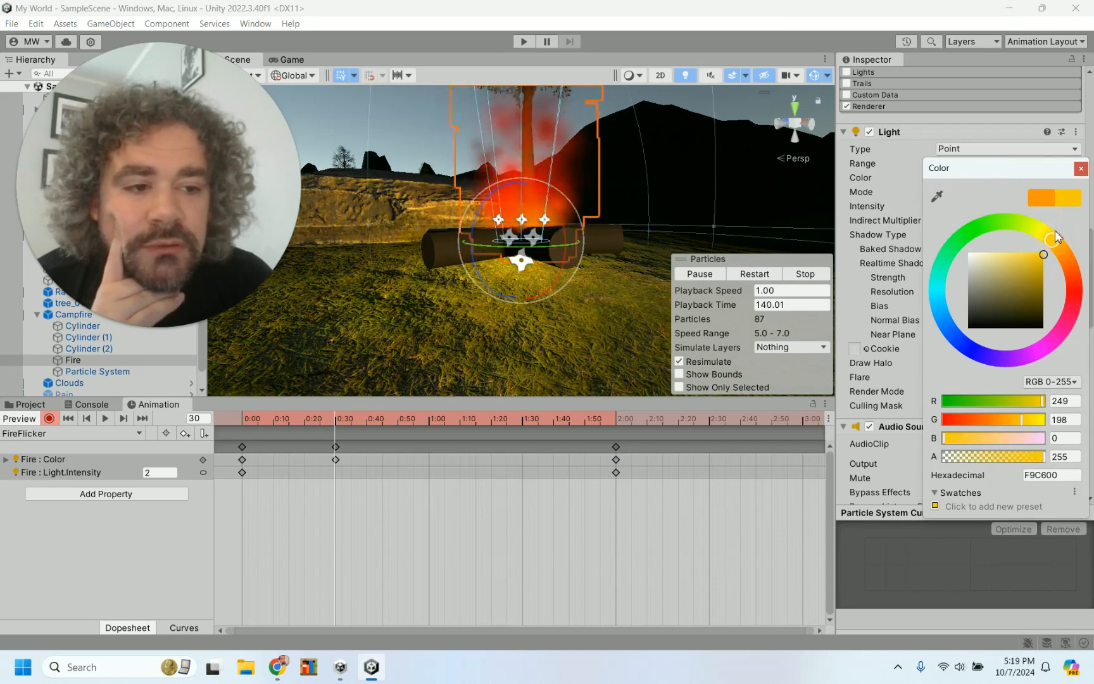
{"action": "left_click", "coordinate": [1081, 171]}
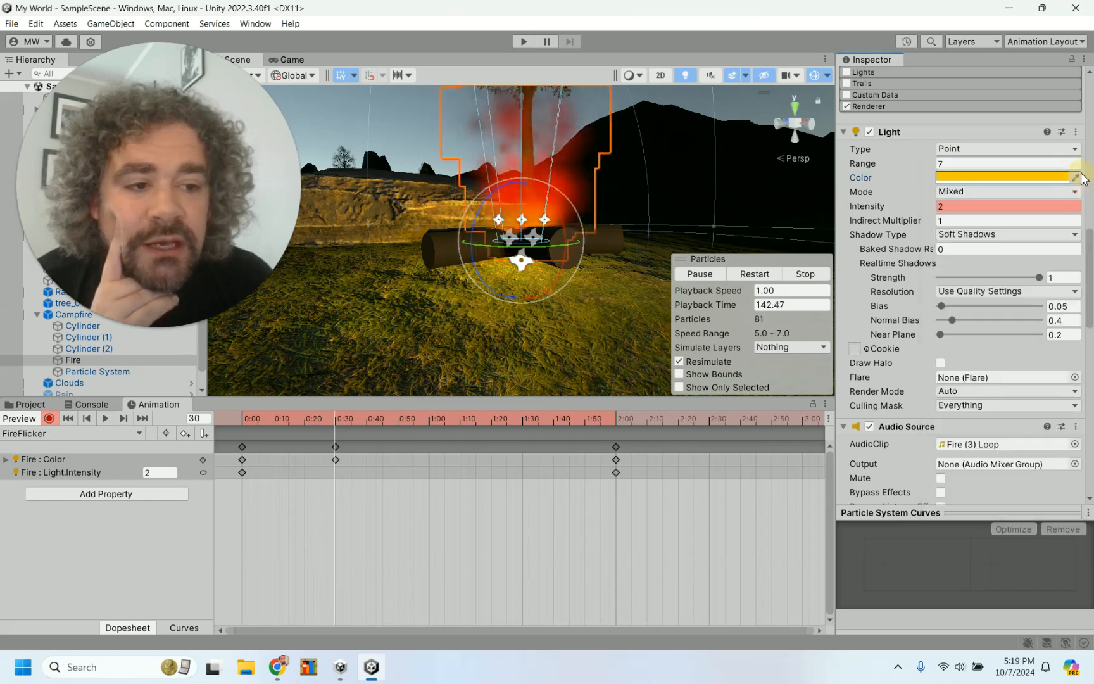
{"action": "left_click", "coordinate": [953, 204]}
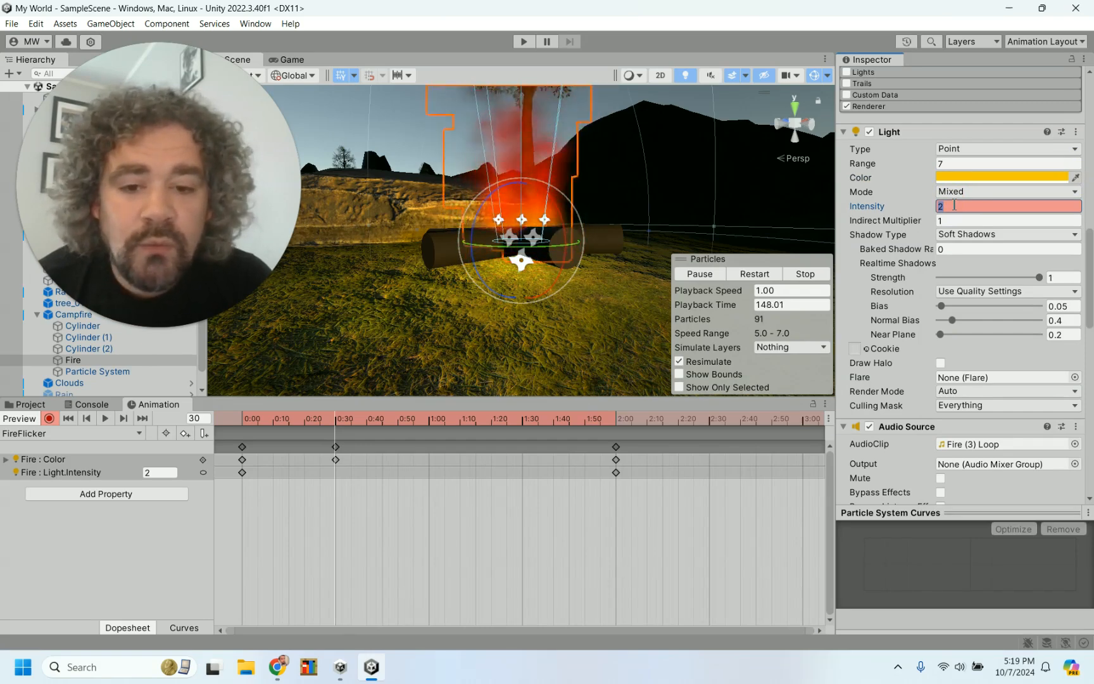
{"action": "type", "text": "1"}
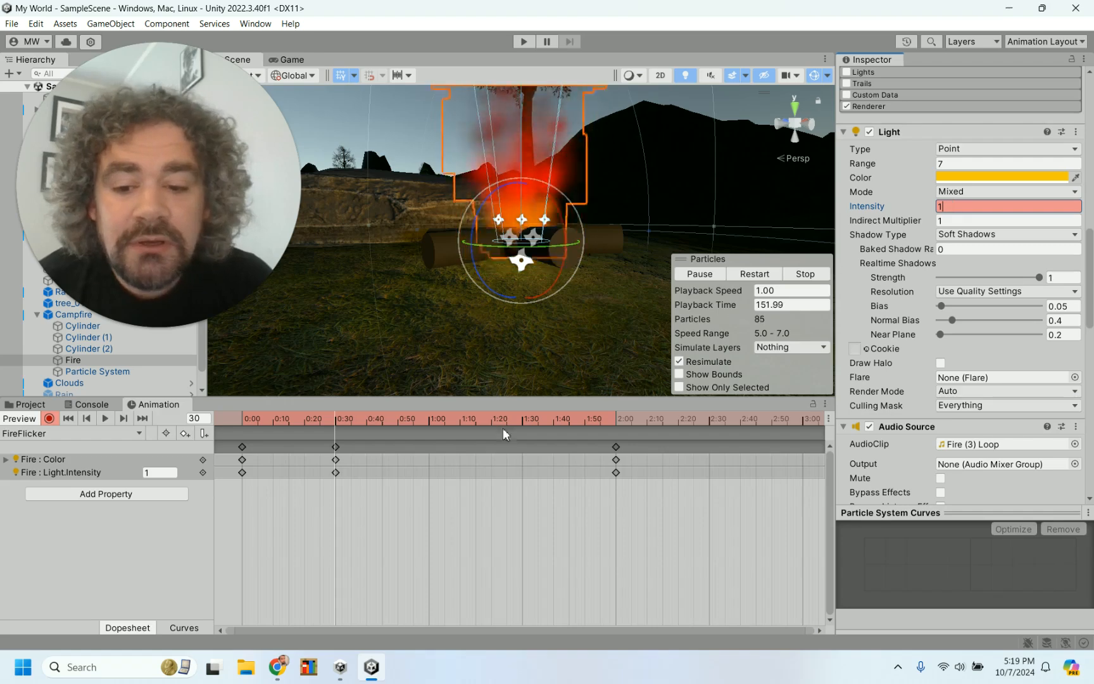
Key the Fire light at 1:00 with the red color F91C00 and an intensity of 0.5
{"action": "left_click", "coordinate": [431, 421]}
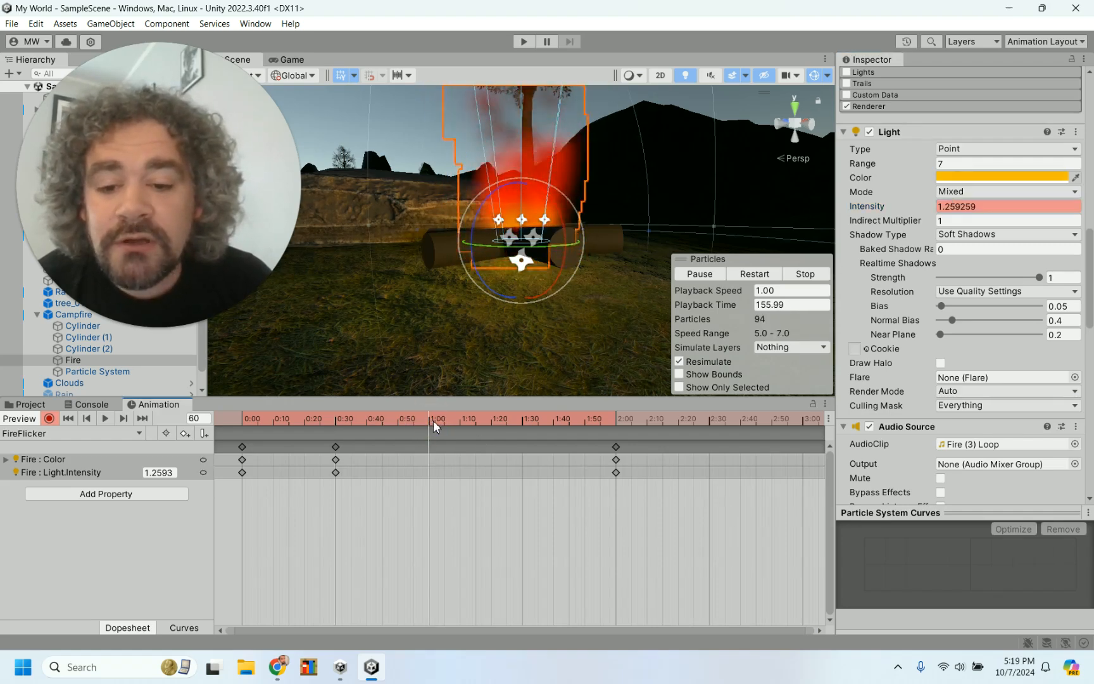
{"action": "left_click", "coordinate": [978, 178]}
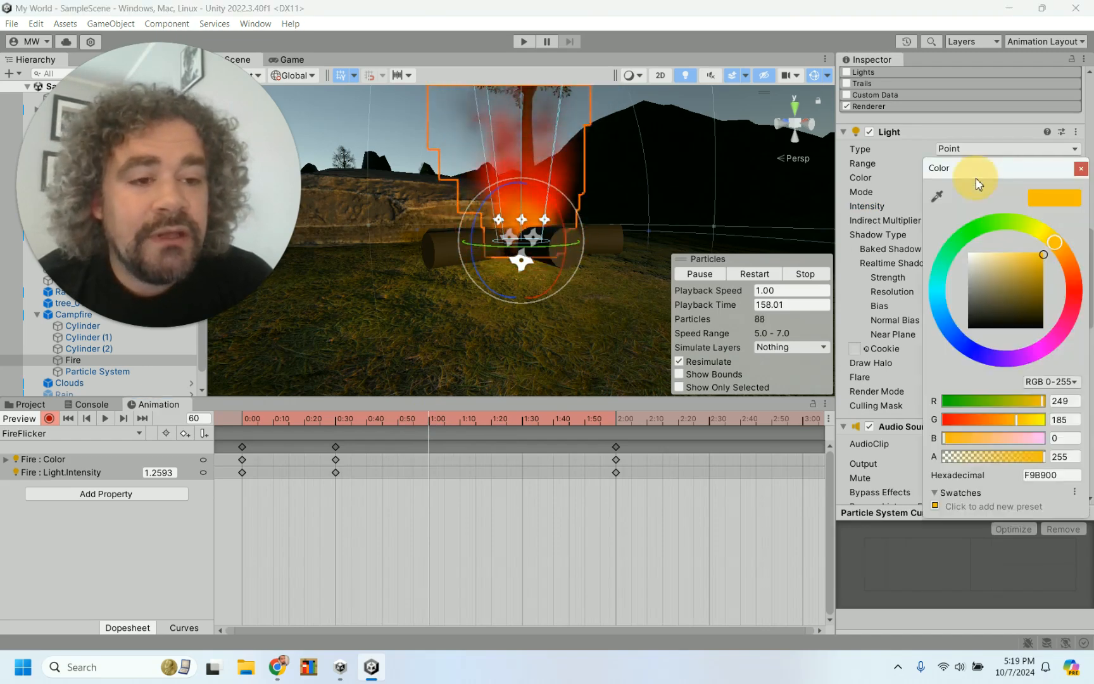
{"action": "left_click", "coordinate": [1069, 286]}
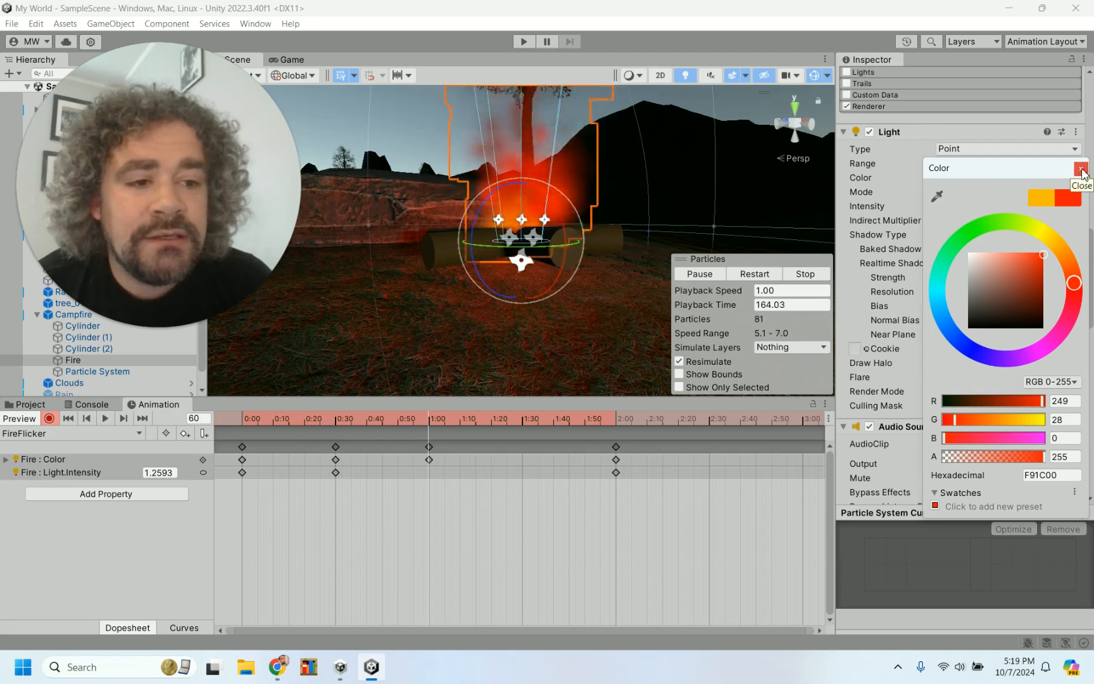
{"action": "left_click", "coordinate": [1080, 169]}
{"action": "left_click", "coordinate": [996, 206]}
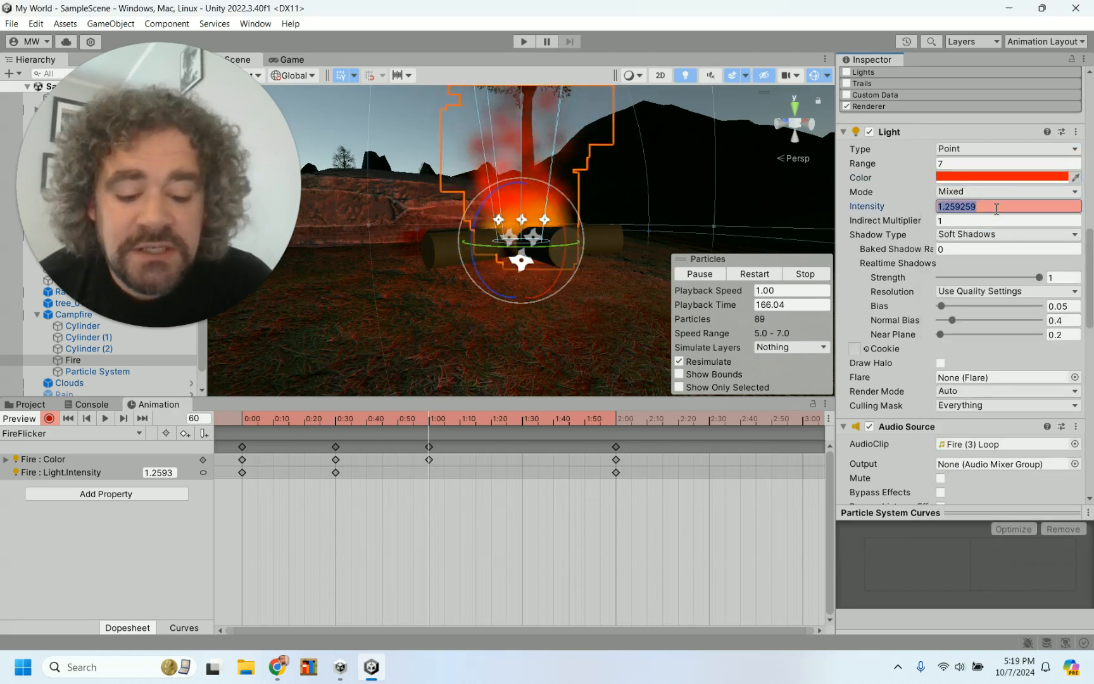
{"action": "key", "text": "BackSpace"}
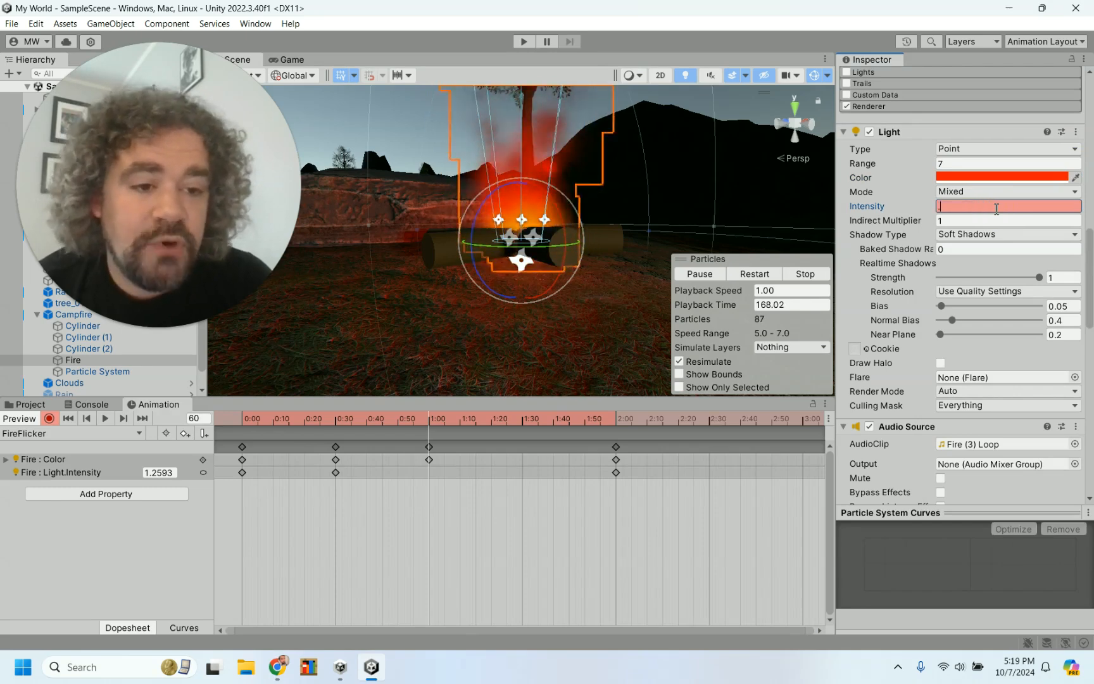
{"action": "type", "text": ".5"}
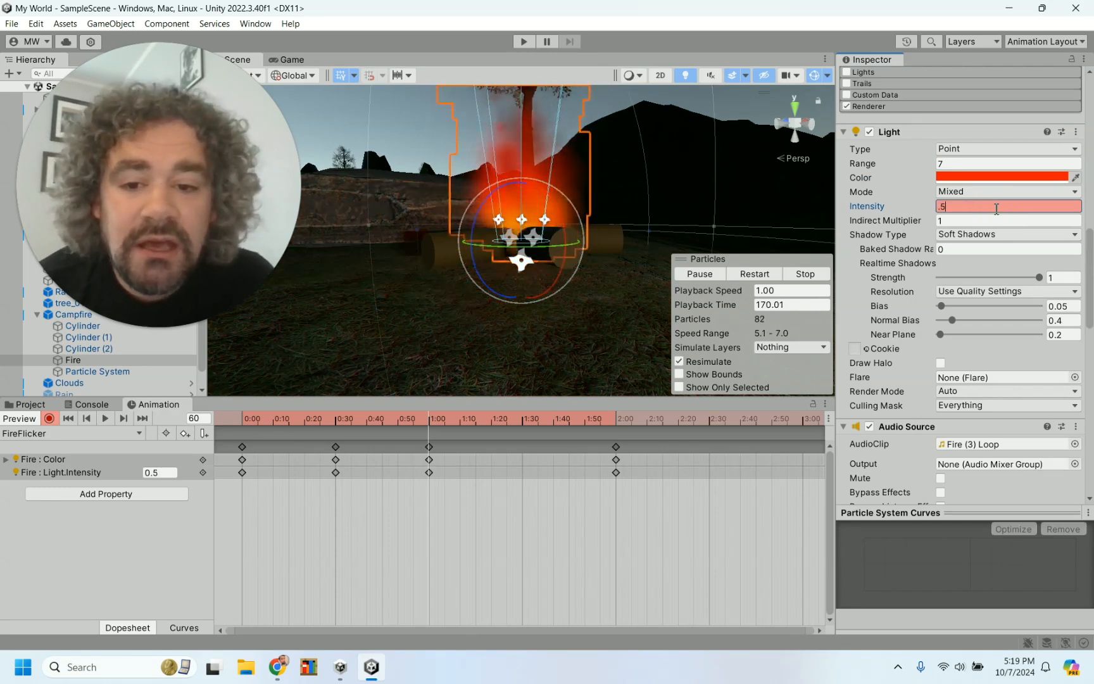
Check the Fire light's color at 1:30 and preview the FireFlicker clip
{"action": "left_click", "coordinate": [522, 420]}
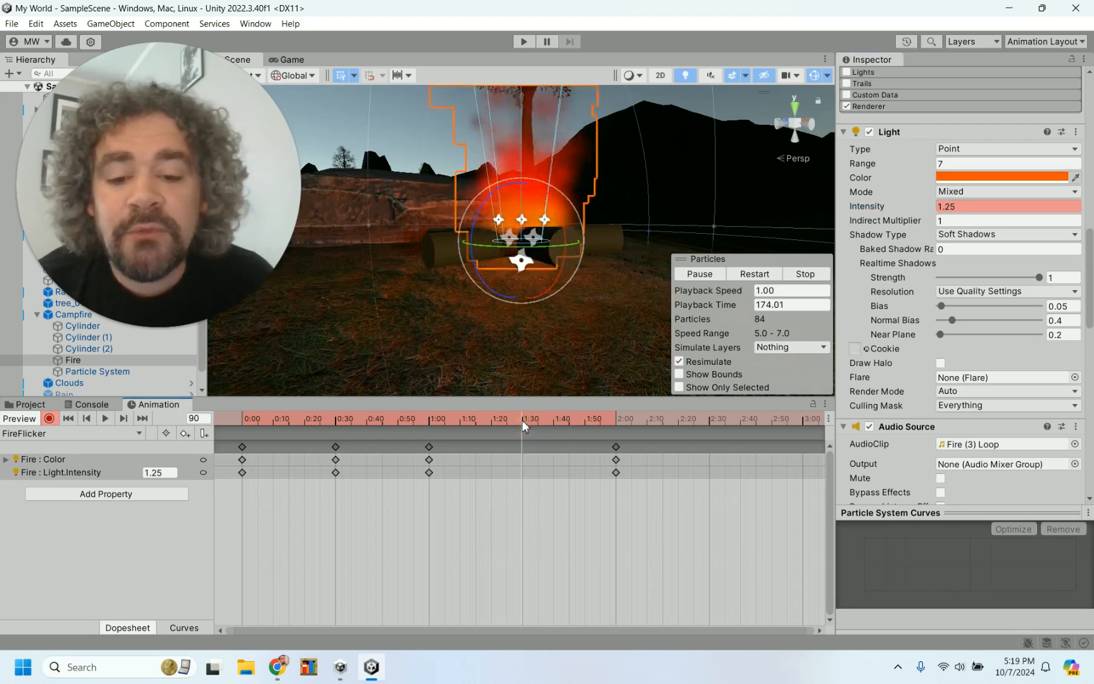
{"action": "left_click", "coordinate": [983, 182]}
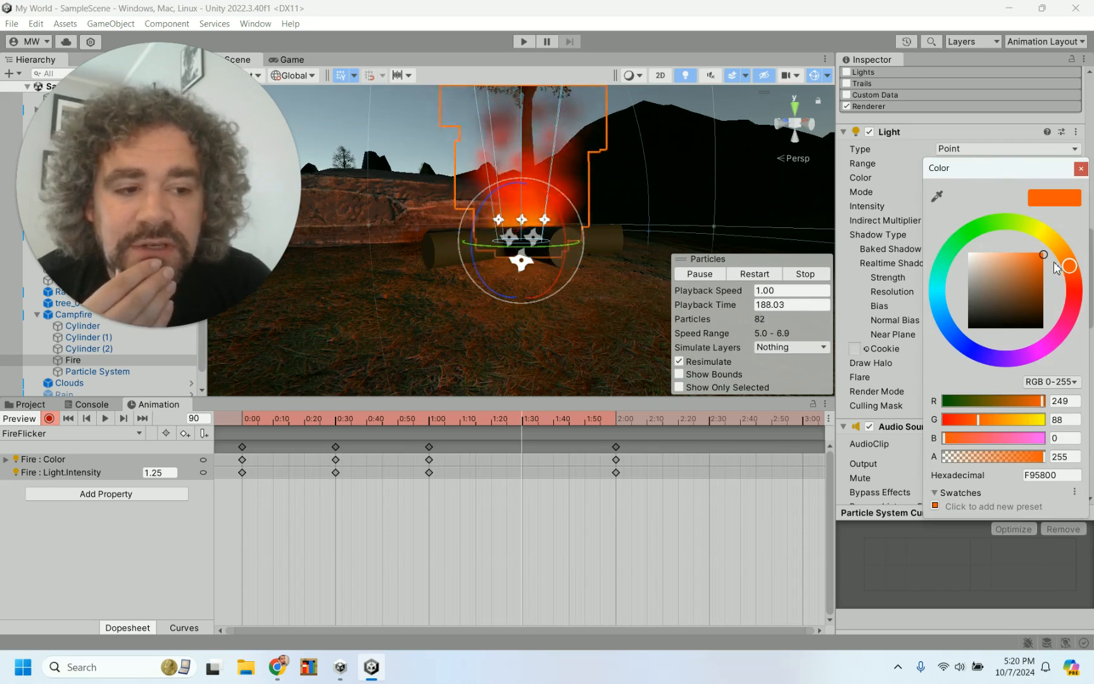
{"action": "left_click", "coordinate": [1081, 169]}
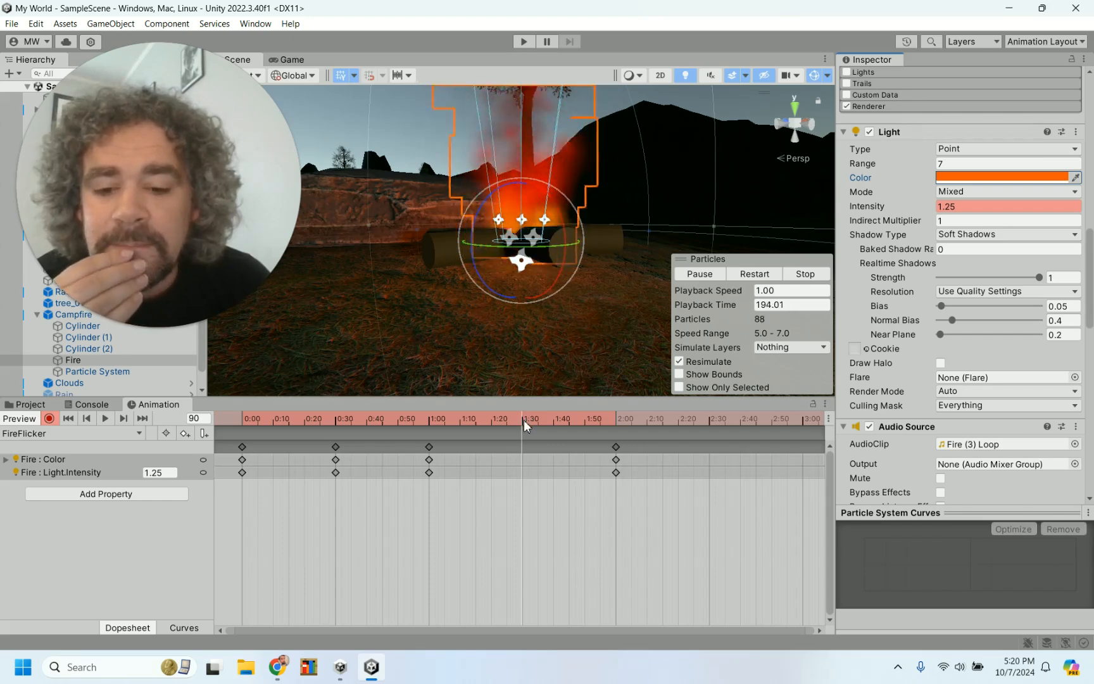
{"action": "left_click", "coordinate": [106, 418]}
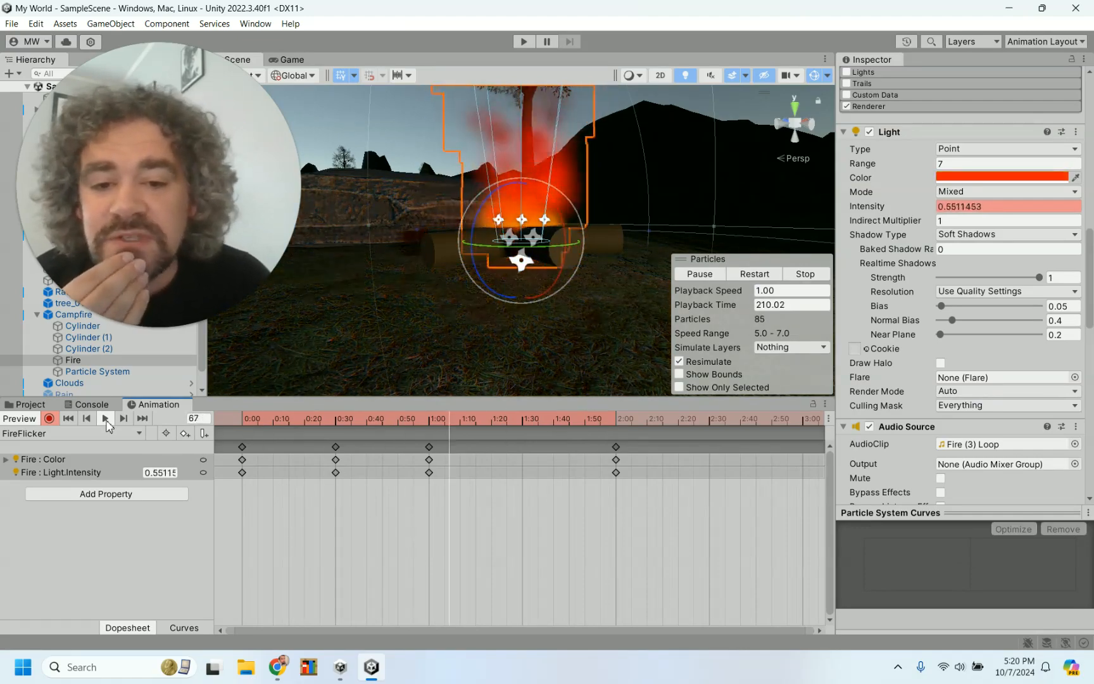
{"action": "left_click", "coordinate": [105, 417]}
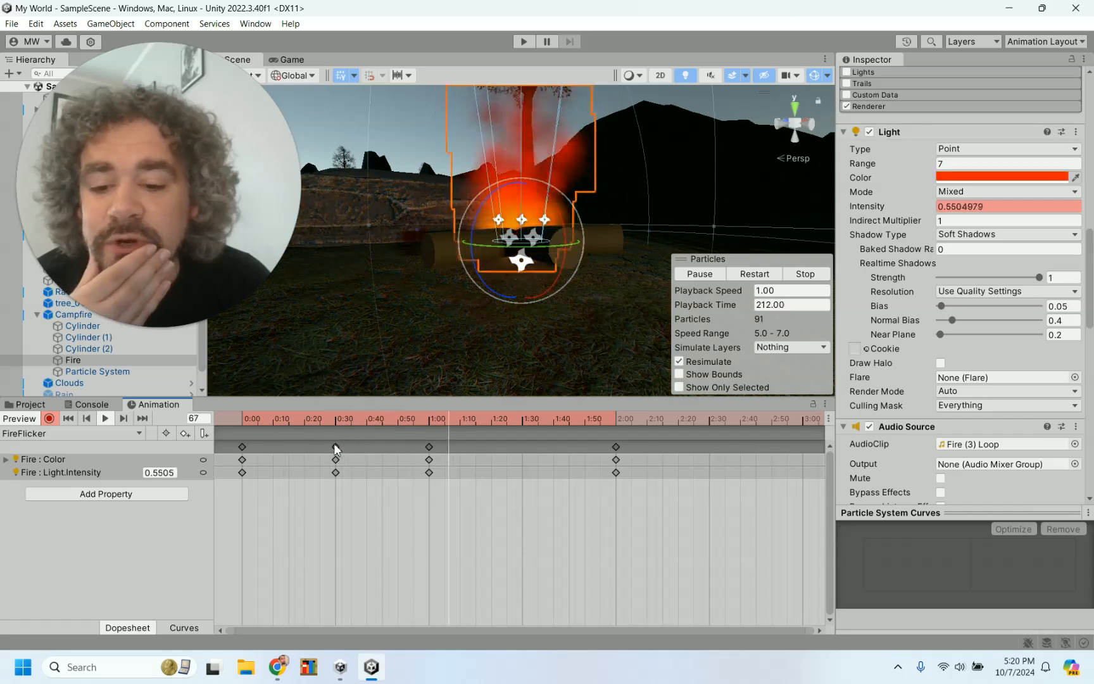
Stop recording, compress the FireFlicker keyframes to 0:08, 0:15 and 0:30, and preview the faster flicker
{"action": "left_click", "coordinate": [49, 418]}
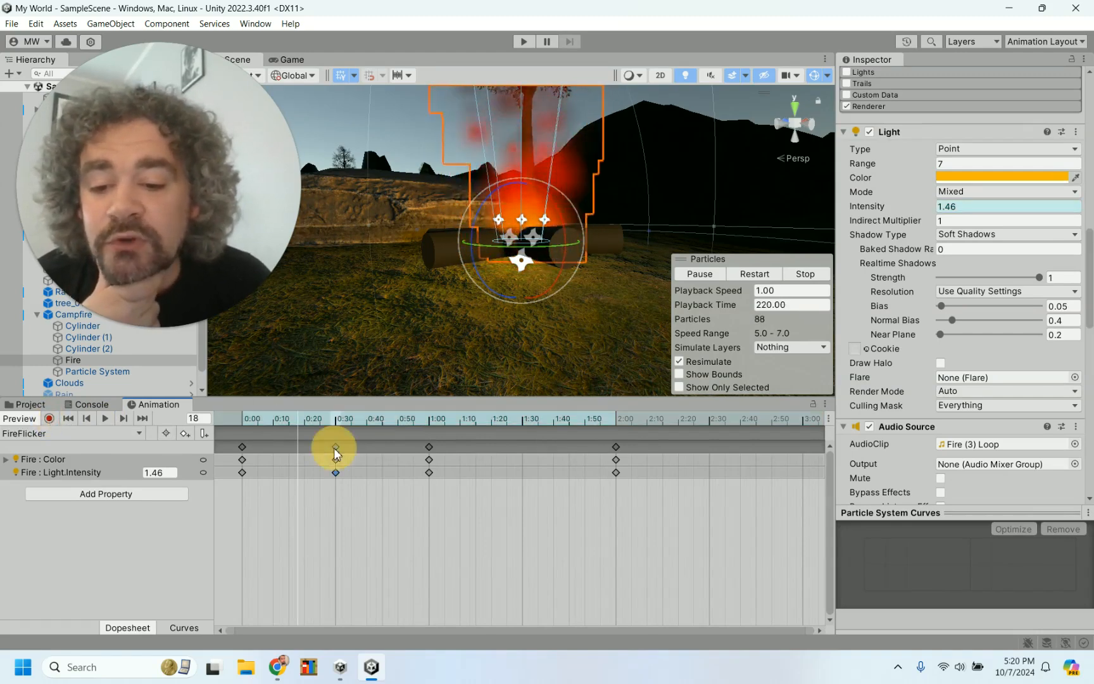
{"action": "left_click_drag", "start_coordinate": [261, 450], "coordinate": [283, 455]}
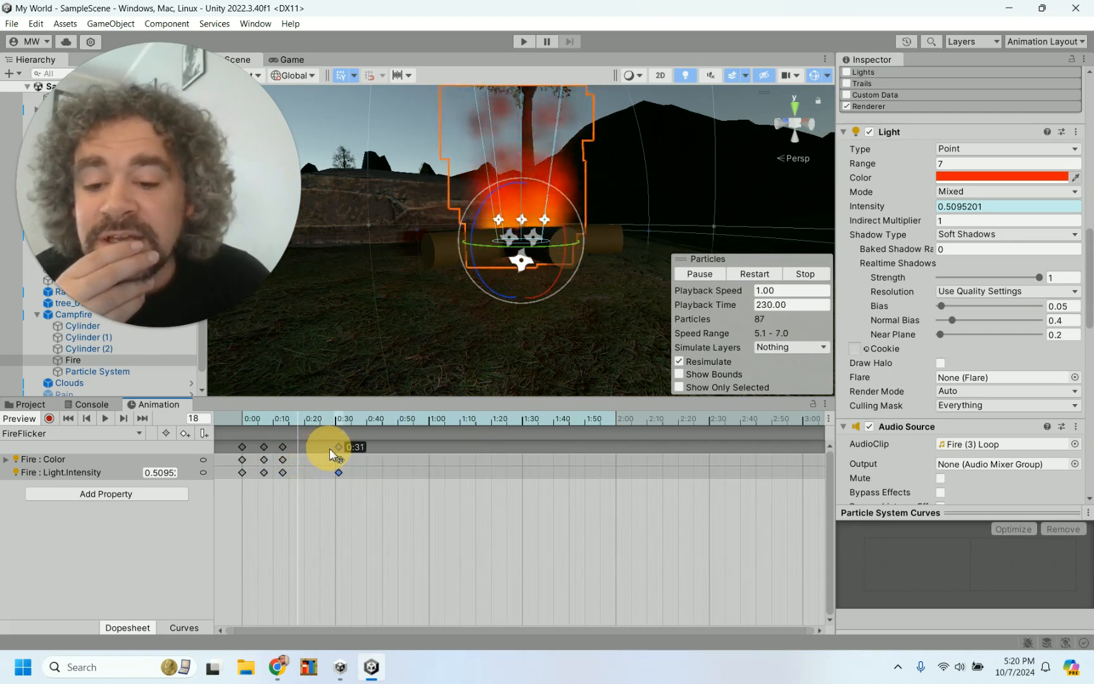
{"action": "left_click_drag", "start_coordinate": [328, 447], "coordinate": [292, 447]}
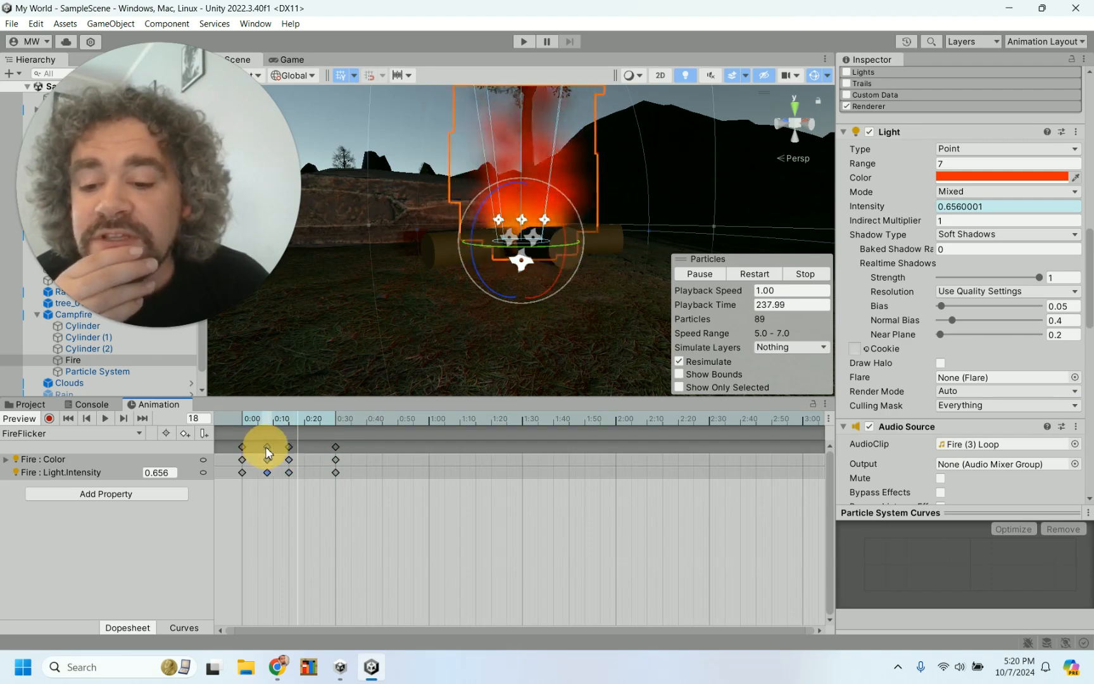
{"action": "left_click", "coordinate": [105, 418]}
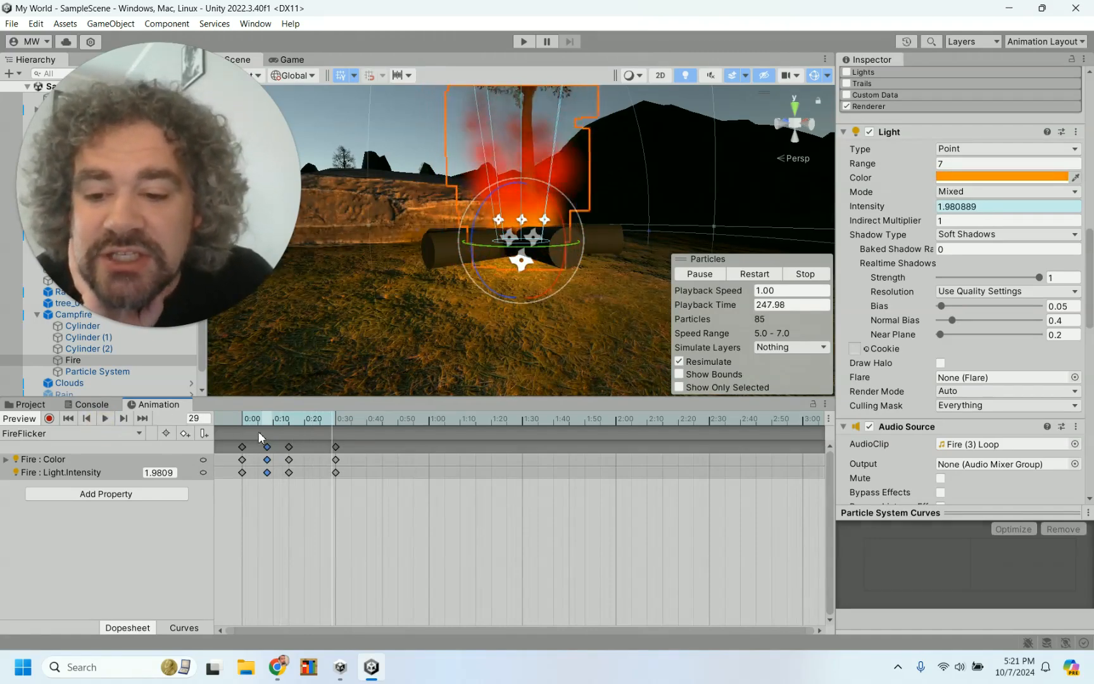
Resume recording and key the Fire light's intensity to 1.5 at 0:08 and 1 at 0:15
{"action": "left_click", "coordinate": [49, 418]}
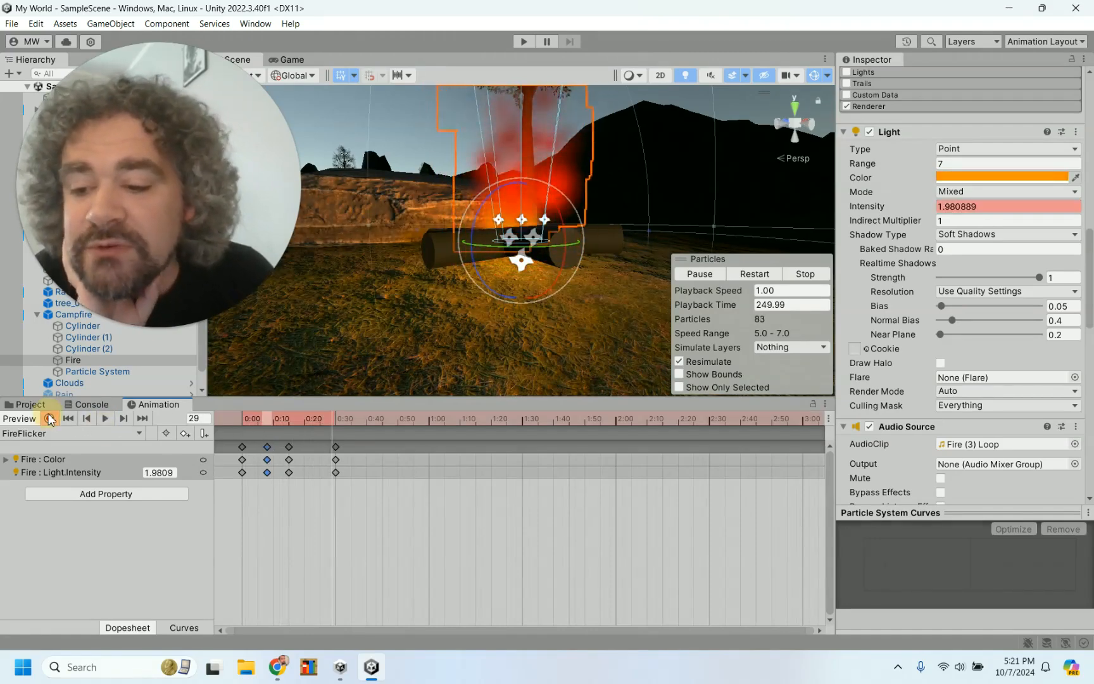
{"action": "left_click", "coordinate": [265, 418]}
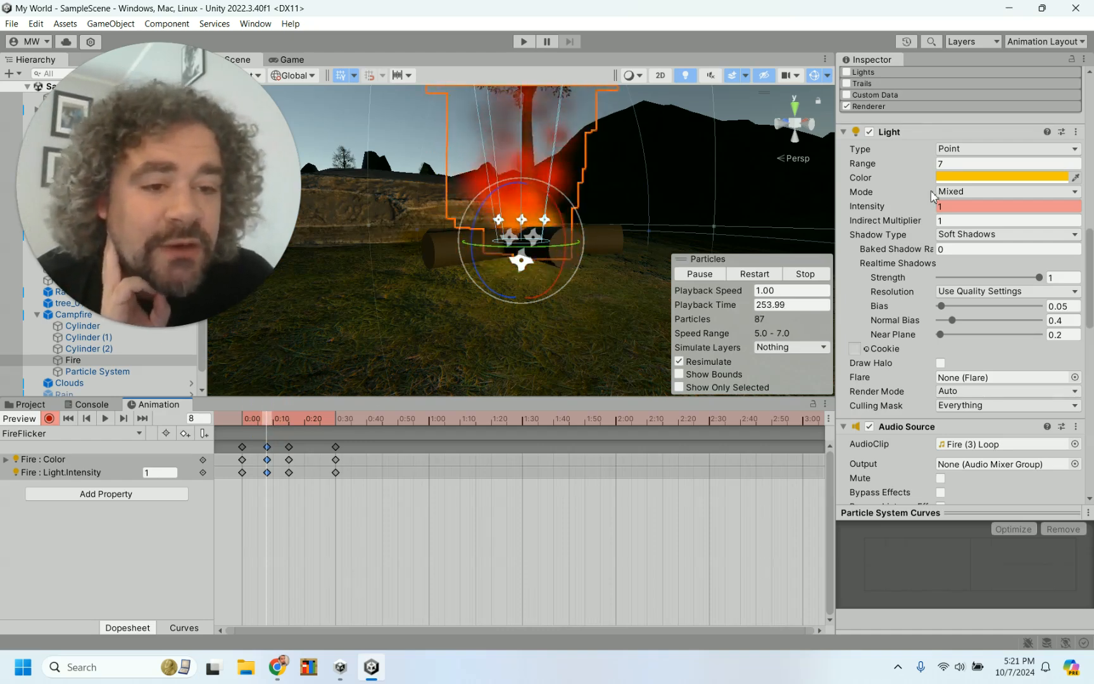
{"action": "left_click", "coordinate": [957, 208]}
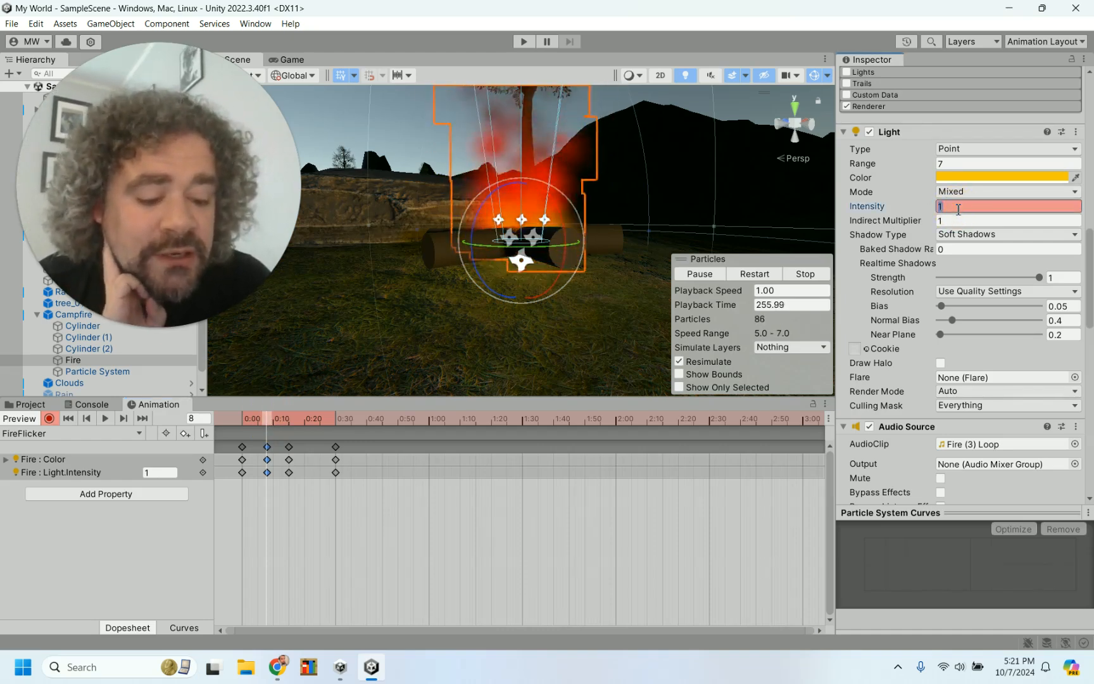
{"action": "type", "text": "1.5"}
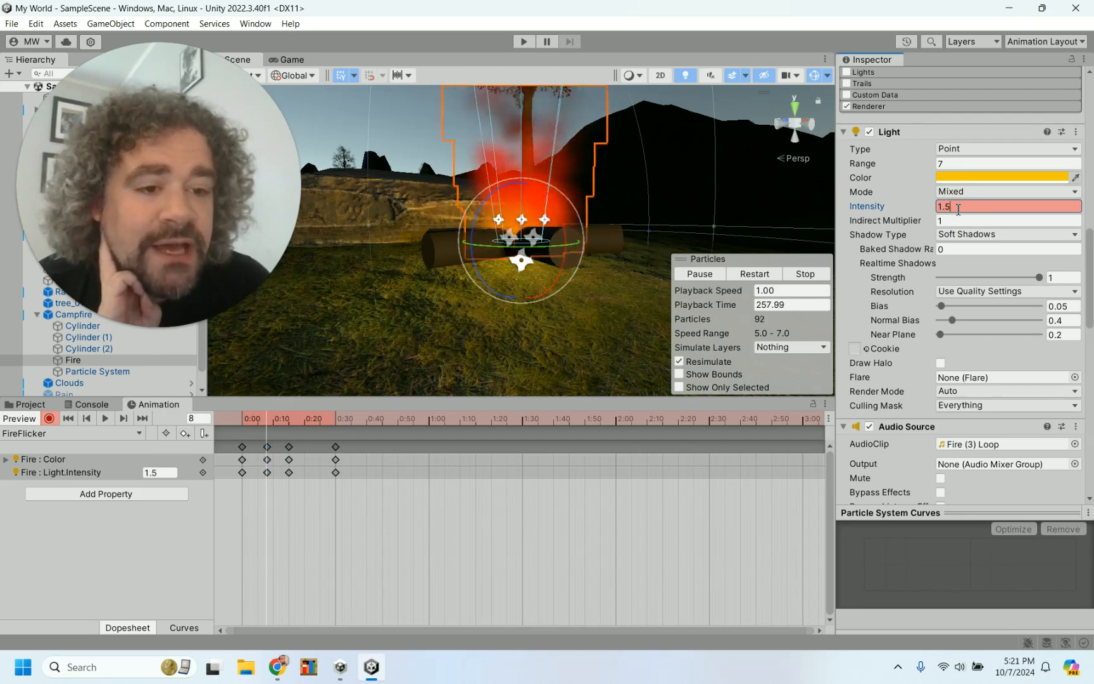
{"action": "left_click", "coordinate": [288, 421]}
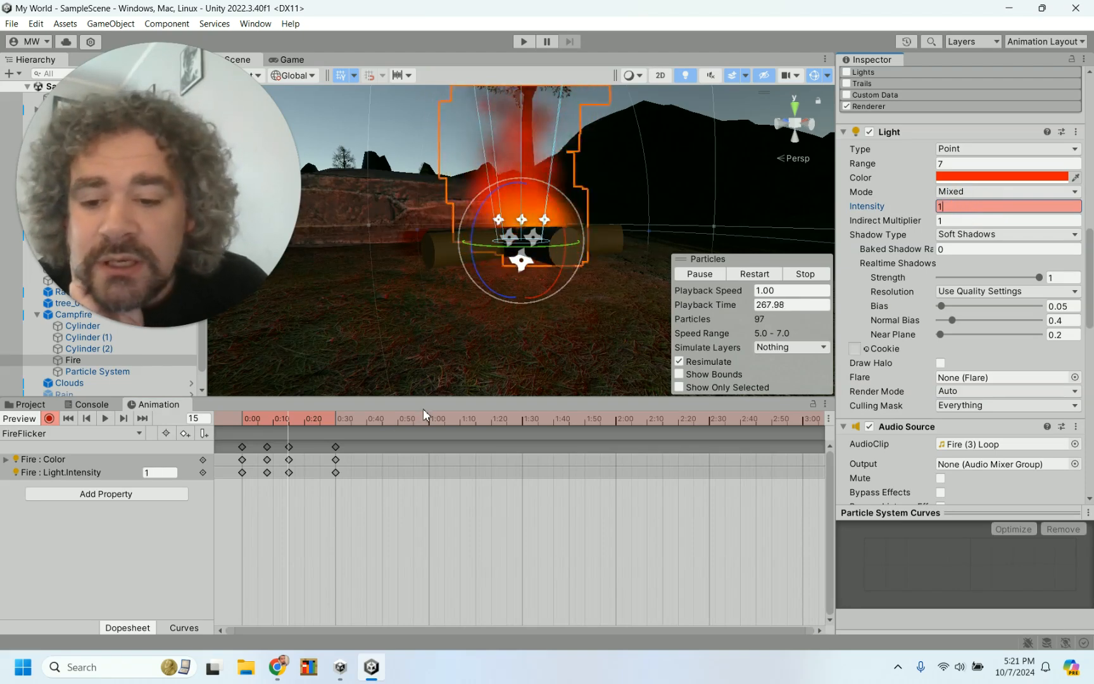
Key the Fire light's intensity to 1.5 at 0:23 and preview the clip
{"action": "left_click", "coordinate": [312, 422]}
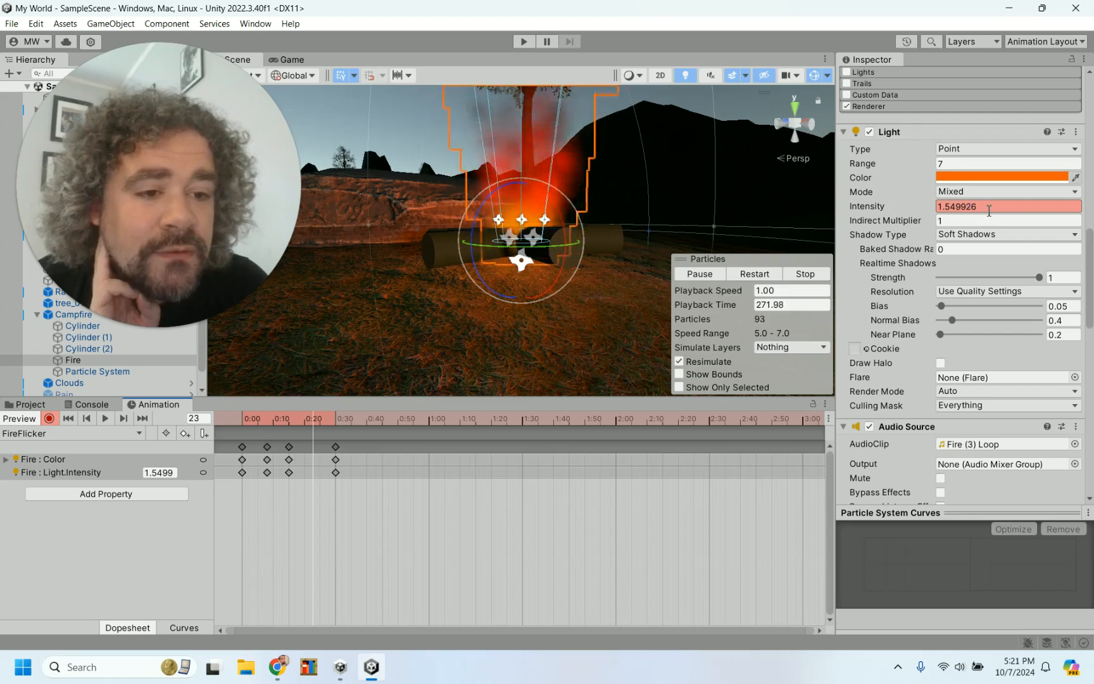
{"action": "type", "text": "1.5"}
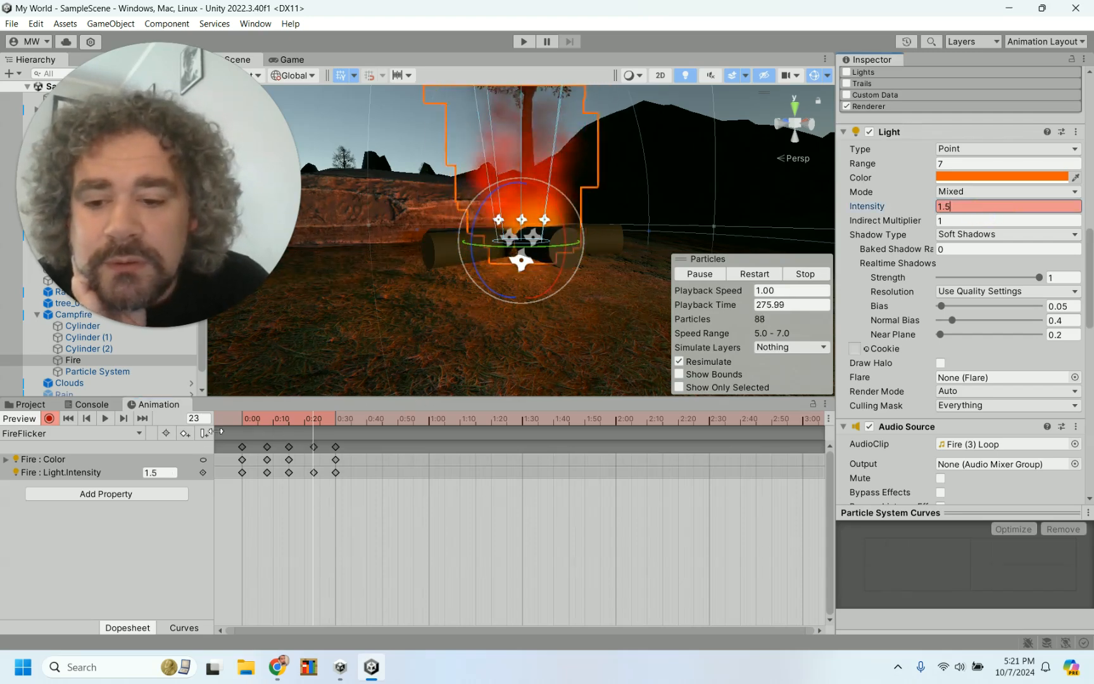
{"action": "left_click", "coordinate": [105, 419]}
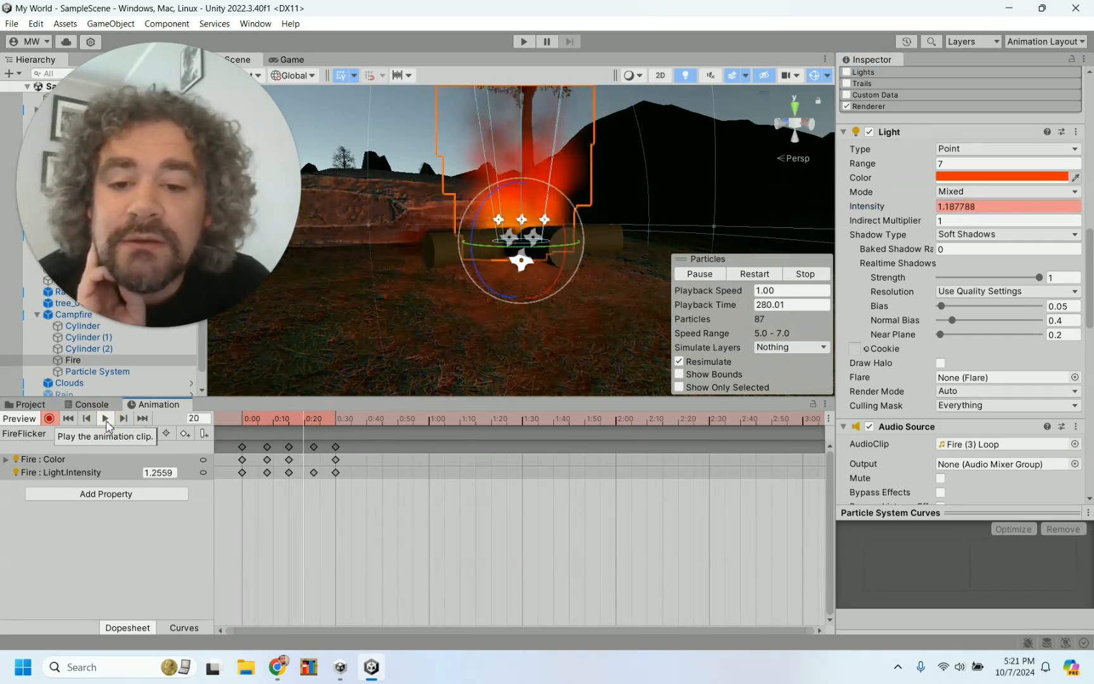
{"action": "left_click", "coordinate": [106, 420]}
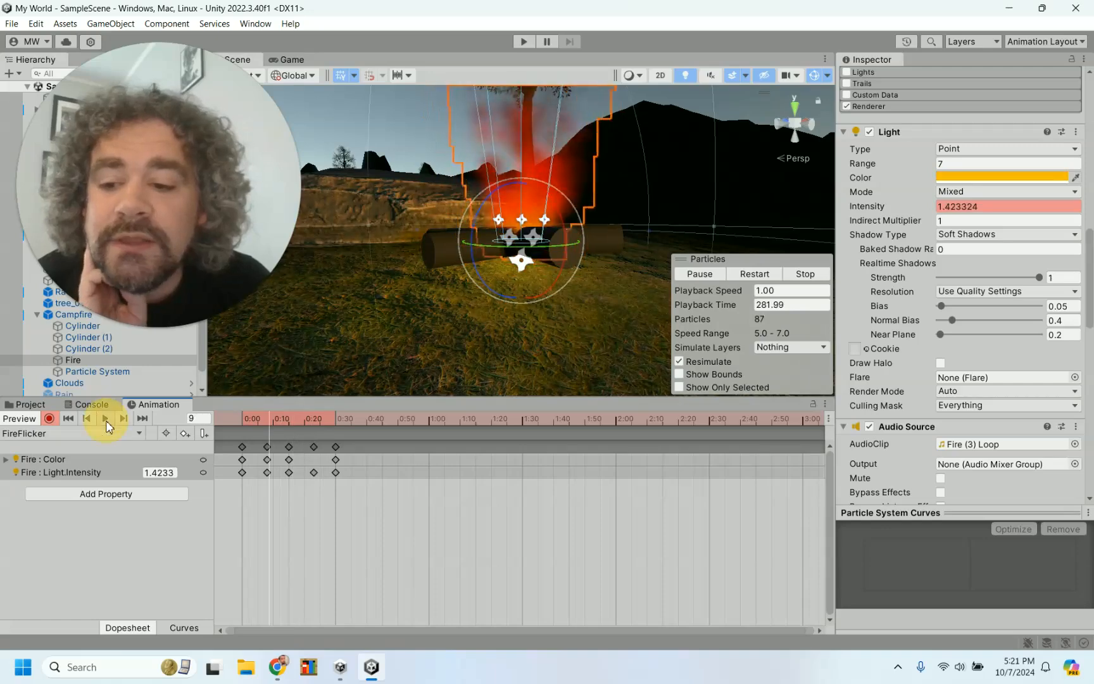
Key the Fire light's color to the yellow F9C200 at 0:23 and play the clip
{"action": "left_click", "coordinate": [312, 421]}
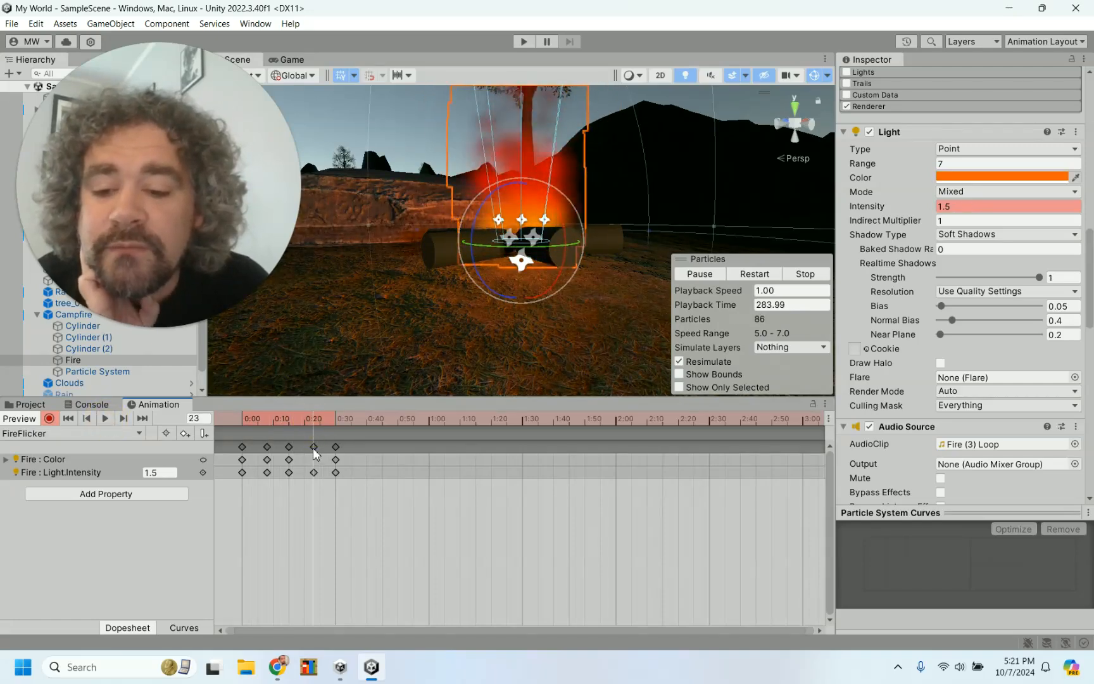
{"action": "left_click", "coordinate": [989, 177]}
{"action": "left_click_drag", "start_coordinate": [1057, 243], "coordinate": [1054, 240]}
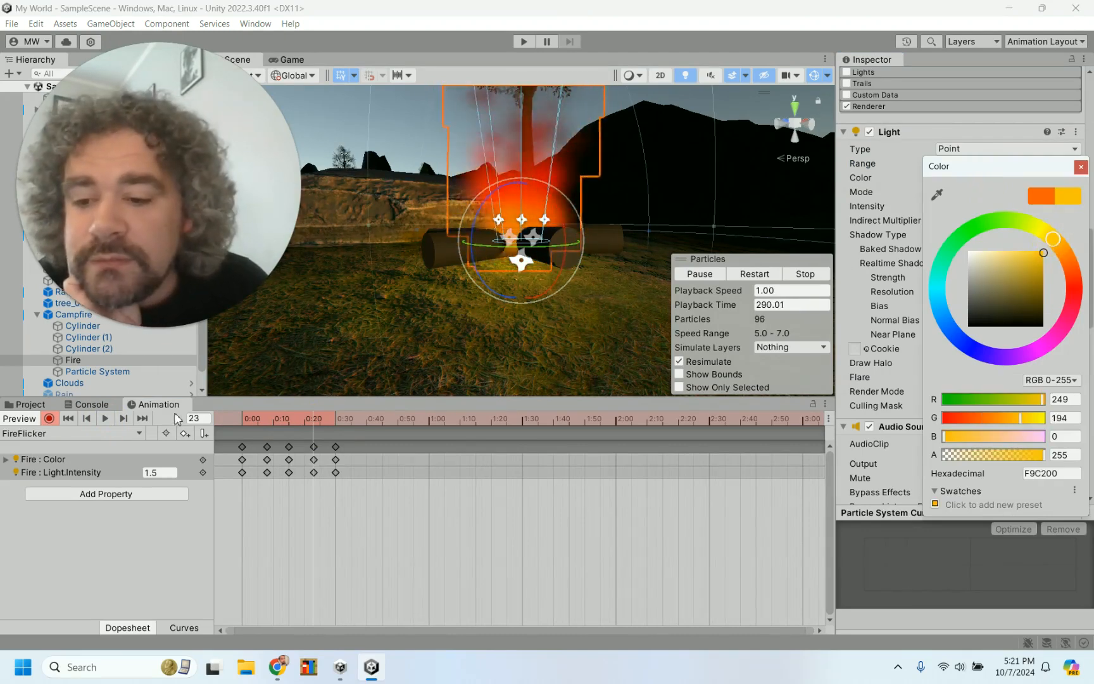
{"action": "left_click", "coordinate": [105, 418]}
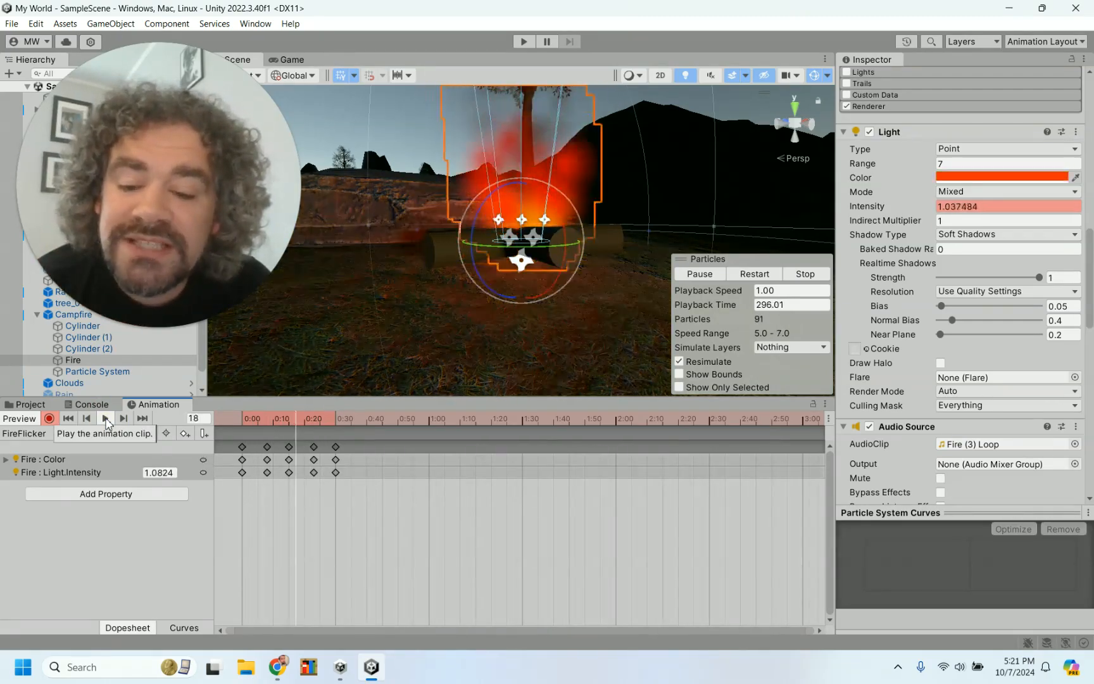
Stop recording, bunch the FireFlicker keyframes about three frames apart so the clip ends near 0:12, and preview it
{"action": "left_click", "coordinate": [49, 419]}
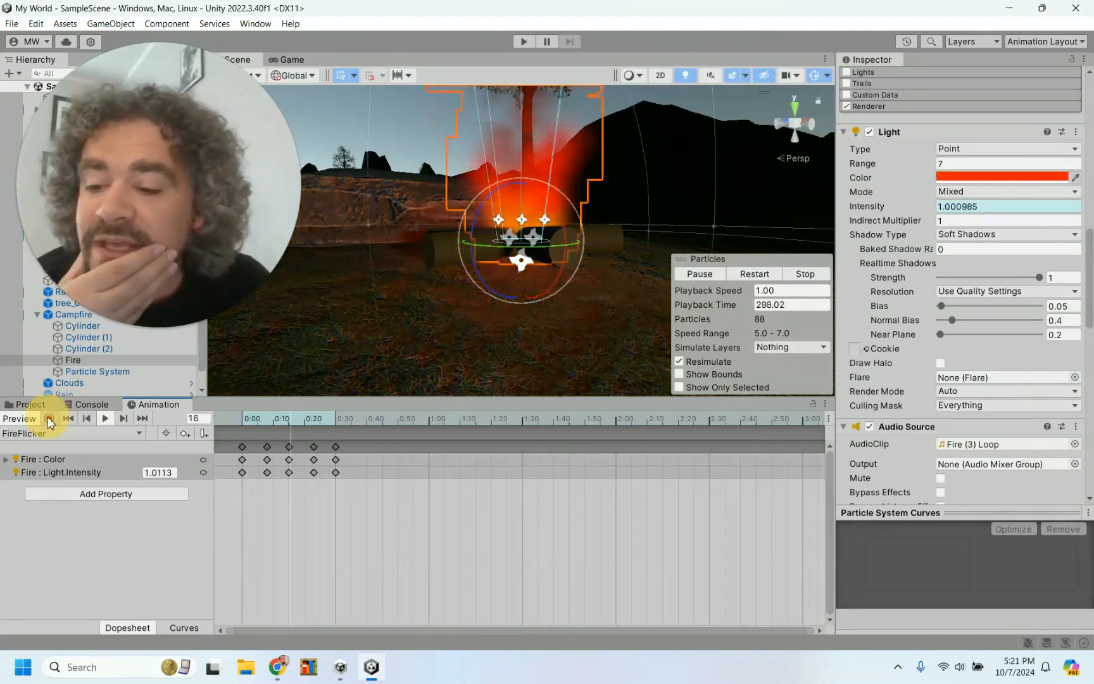
{"action": "left_click", "coordinate": [109, 419]}
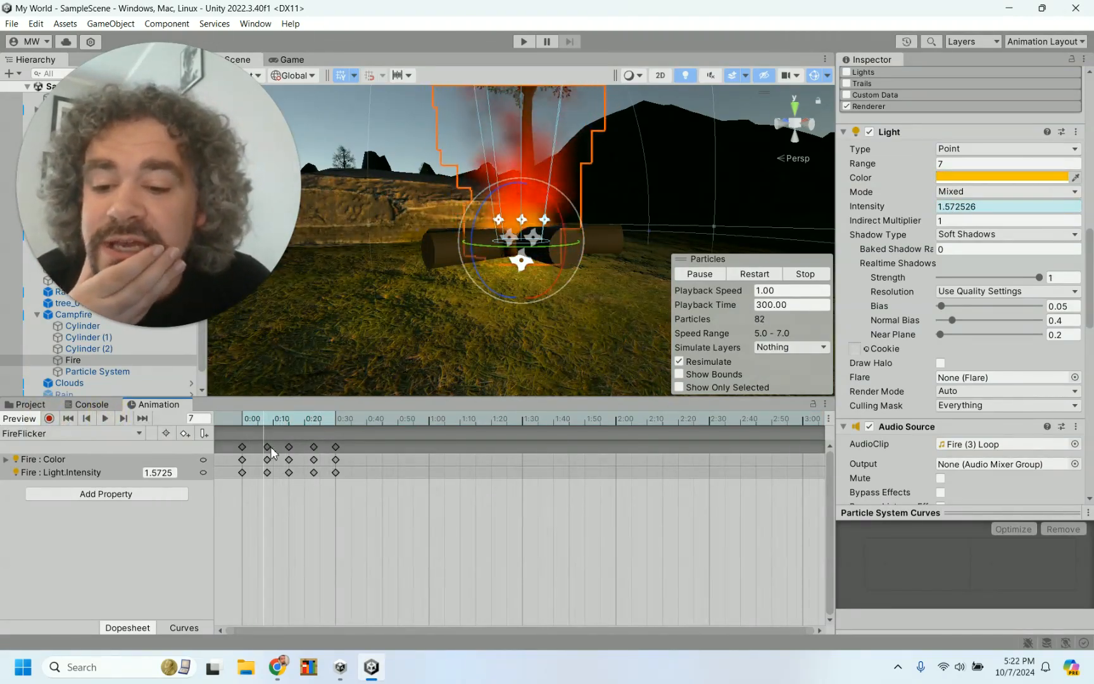
{"action": "mouse_move", "coordinate": [266, 447]}
{"action": "left_mouse_down"}
{"action": "mouse_move", "coordinate": [252, 446]}
{"action": "mouse_move", "coordinate": [311, 447]}
{"action": "mouse_move", "coordinate": [269, 446]}
{"action": "left_mouse_up"}
{"action": "left_click", "coordinate": [289, 446]}
{"action": "left_click_drag", "start_coordinate": [337, 452], "coordinate": [279, 447]}
{"action": "left_click", "coordinate": [107, 418]}
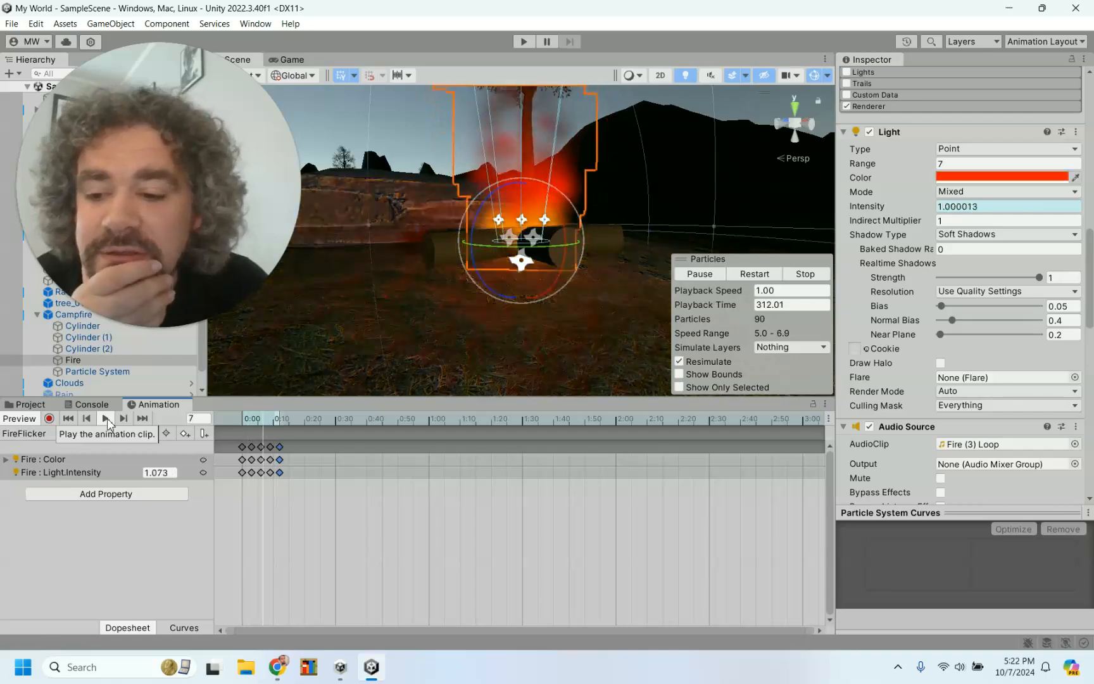
{"action": "left_click", "coordinate": [106, 419]}
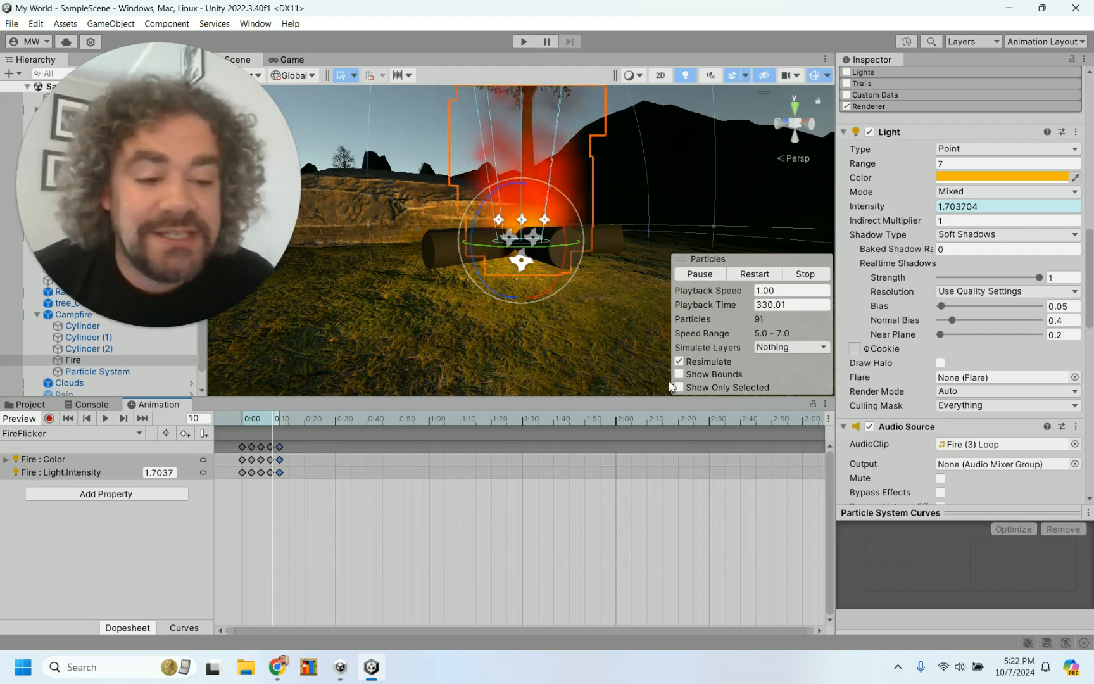
Remove the Animator component from the Fire object
{"action": "scroll", "coordinate": [886, 194], "scroll_direction": "down", "scroll_amount": 10}
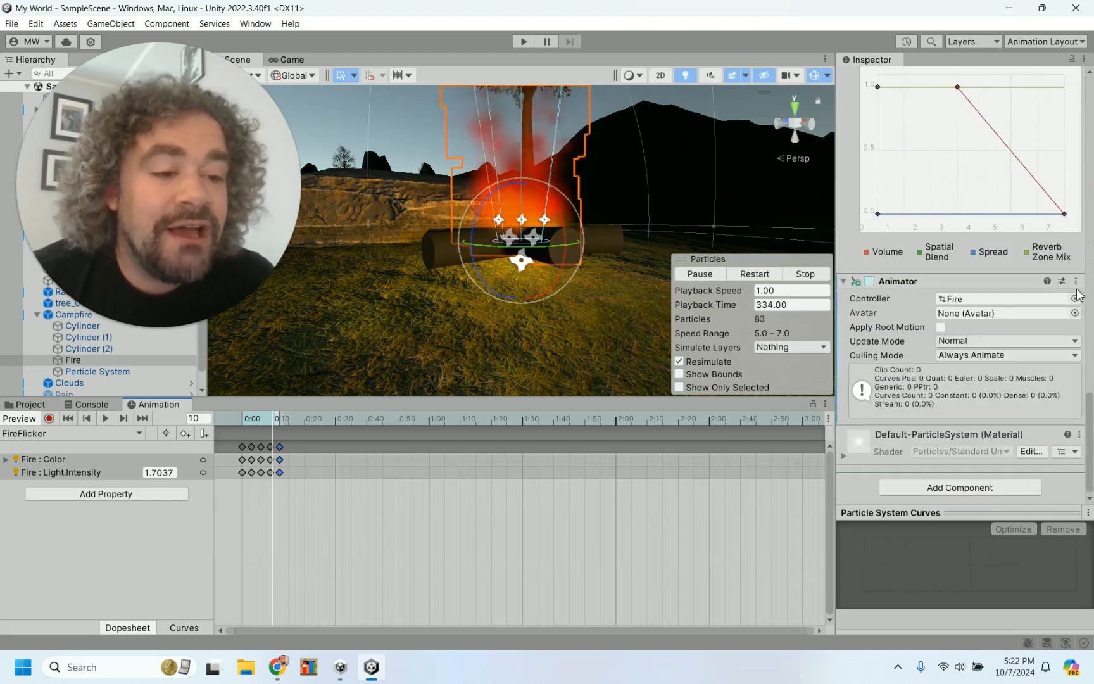
{"action": "left_click", "coordinate": [1076, 281]}
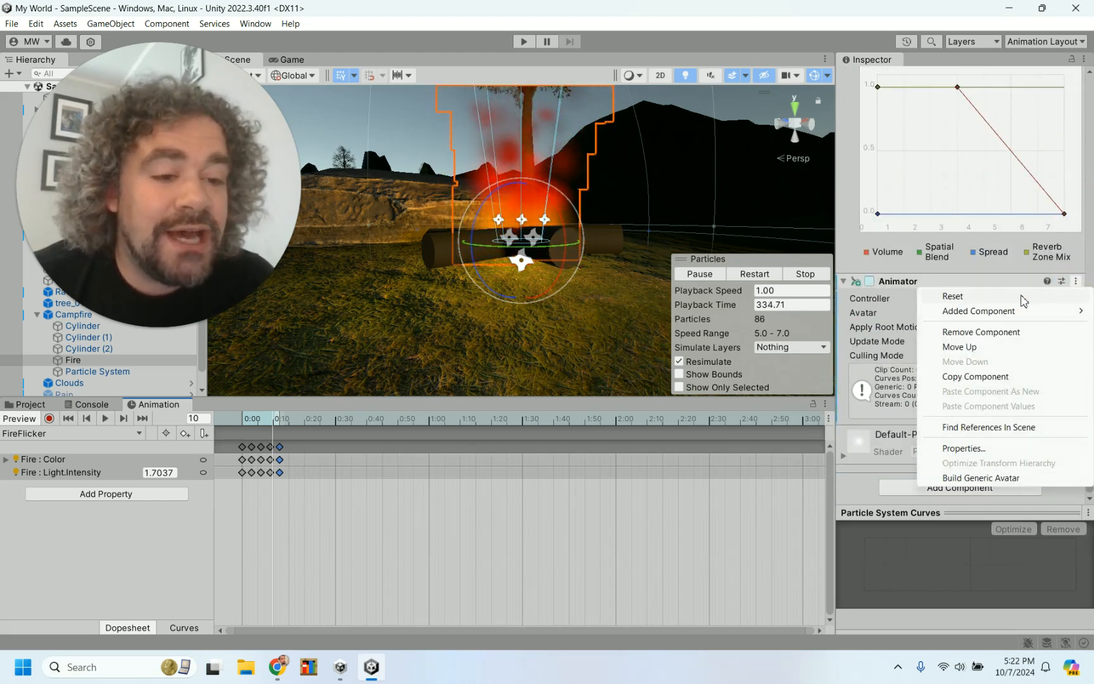
{"action": "left_click", "coordinate": [993, 334]}
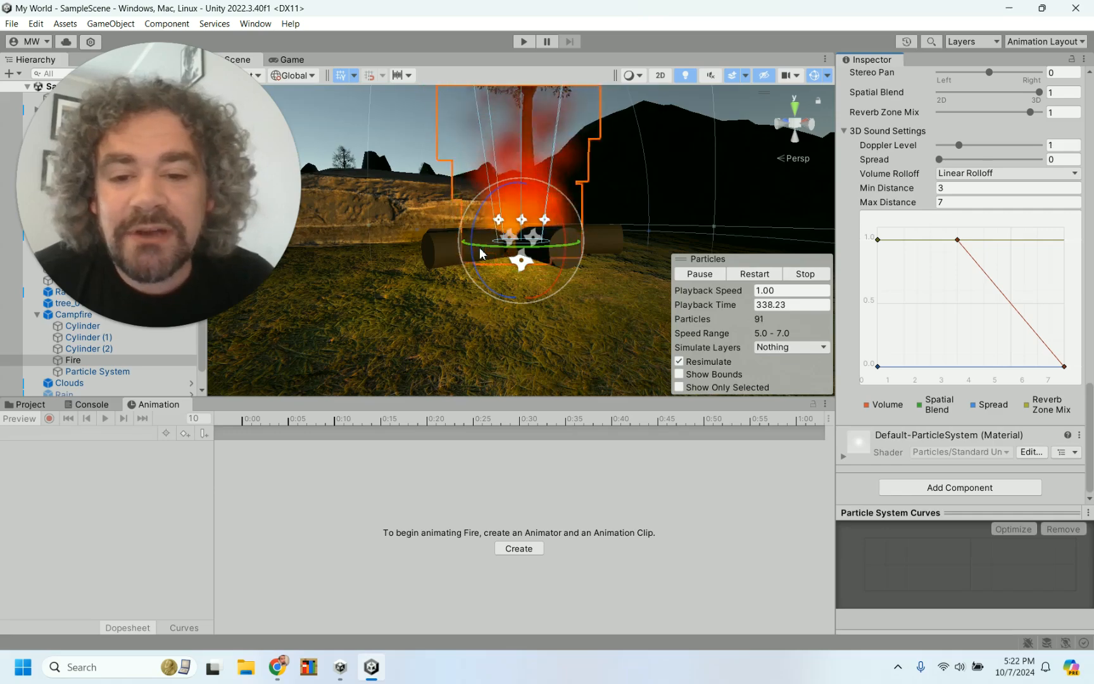
Select the LightBulb inside Village_House_V3 and frame it in the scene view
{"action": "scroll", "coordinate": [480, 253], "scroll_direction": "down", "scroll_amount": 5}
{"action": "scroll", "coordinate": [480, 253], "scroll_direction": "down", "scroll_amount": 8}
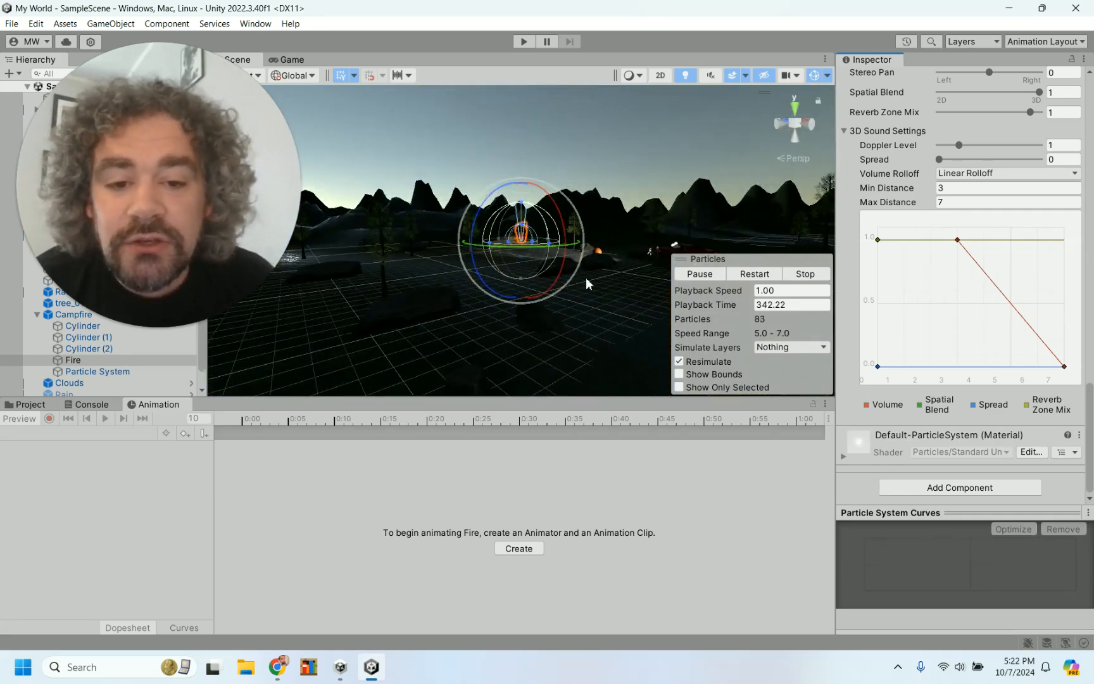
{"action": "scroll", "coordinate": [593, 278], "scroll_direction": "down", "scroll_amount": 5}
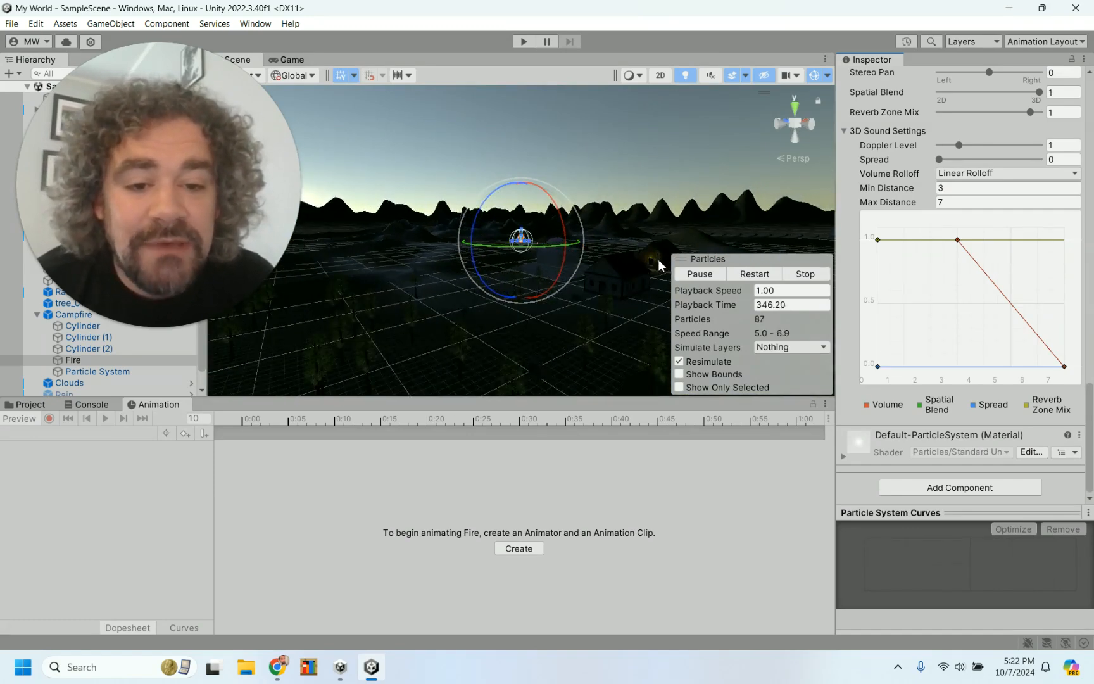
{"action": "scroll", "coordinate": [657, 264], "scroll_direction": "up", "scroll_amount": 3}
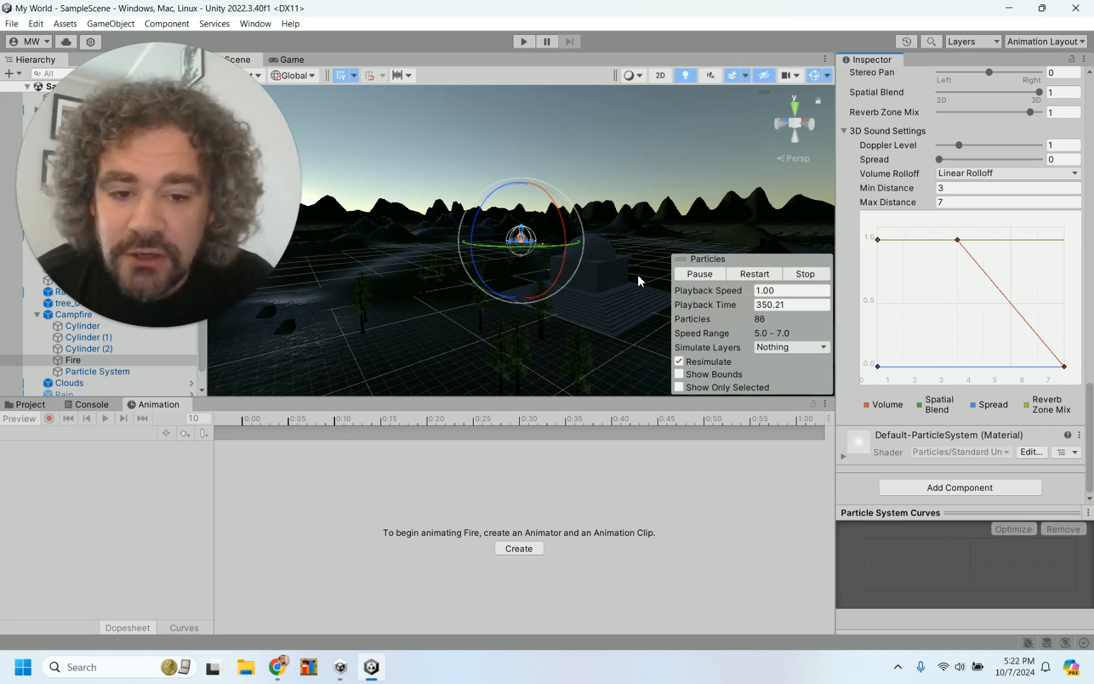
{"action": "scroll", "coordinate": [638, 274], "scroll_direction": "down", "scroll_amount": 3}
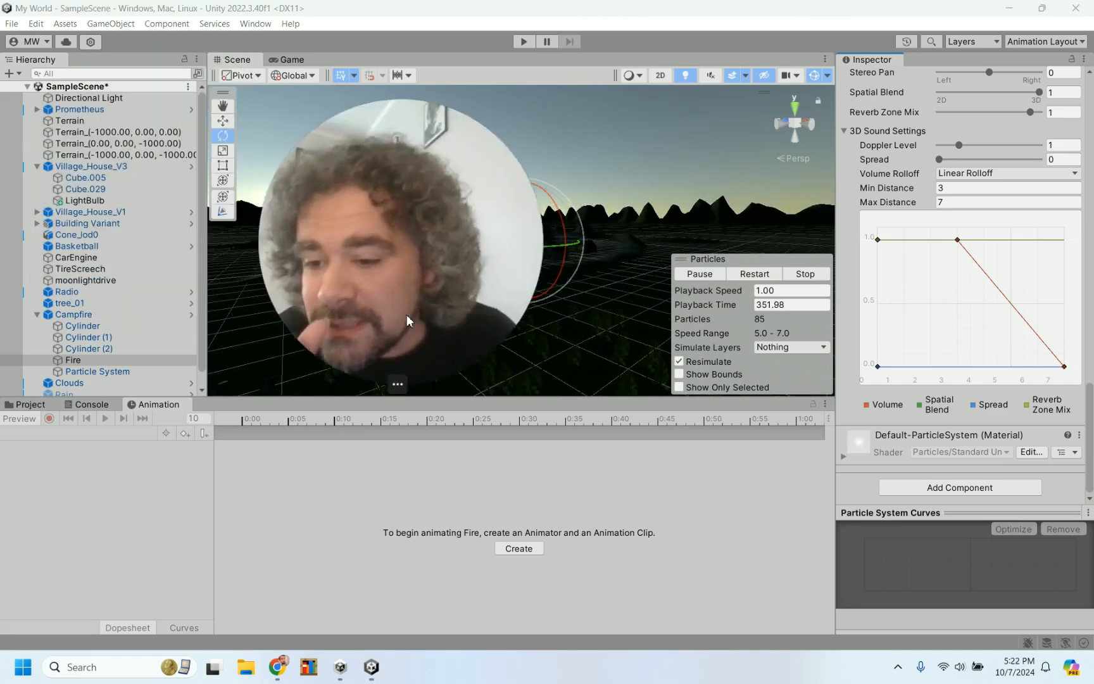
{"action": "left_click", "coordinate": [116, 204]}
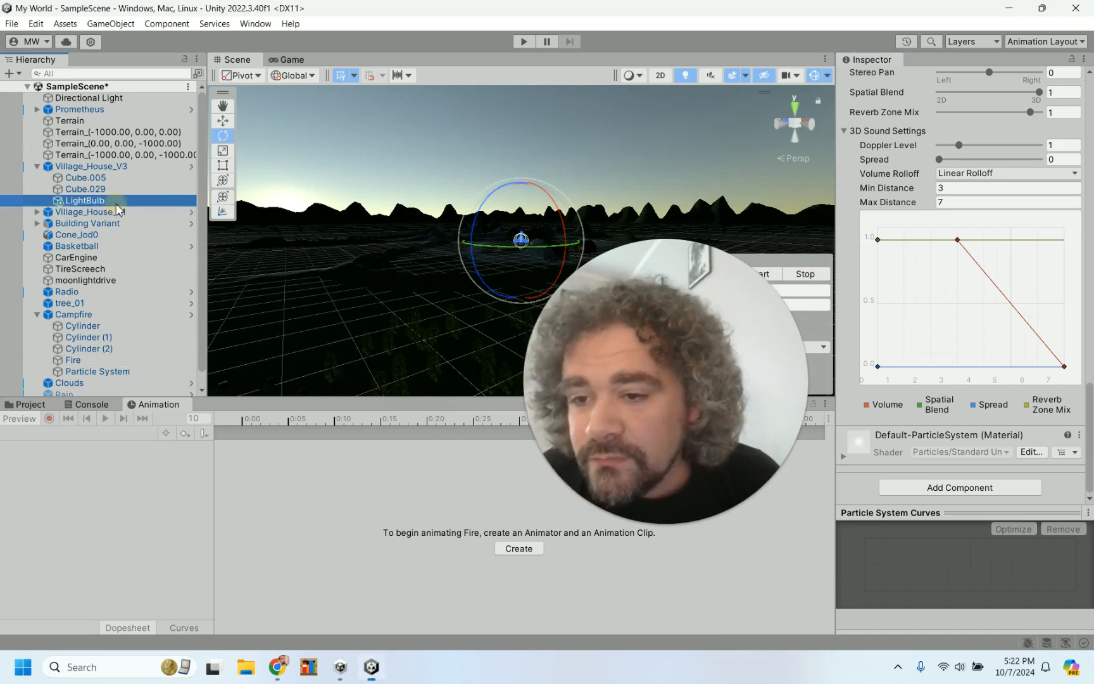
{"action": "key", "text": "f"}
{"action": "scroll", "coordinate": [572, 235], "scroll_direction": "down", "scroll_amount": 4}
{"action": "left_click_drag", "start_coordinate": [649, 339], "coordinate": [211, 223]}
Create an animation clip for the LightBulb and save it as LightBulbFlicker in the Materials folder
{"action": "left_click", "coordinate": [536, 548]}
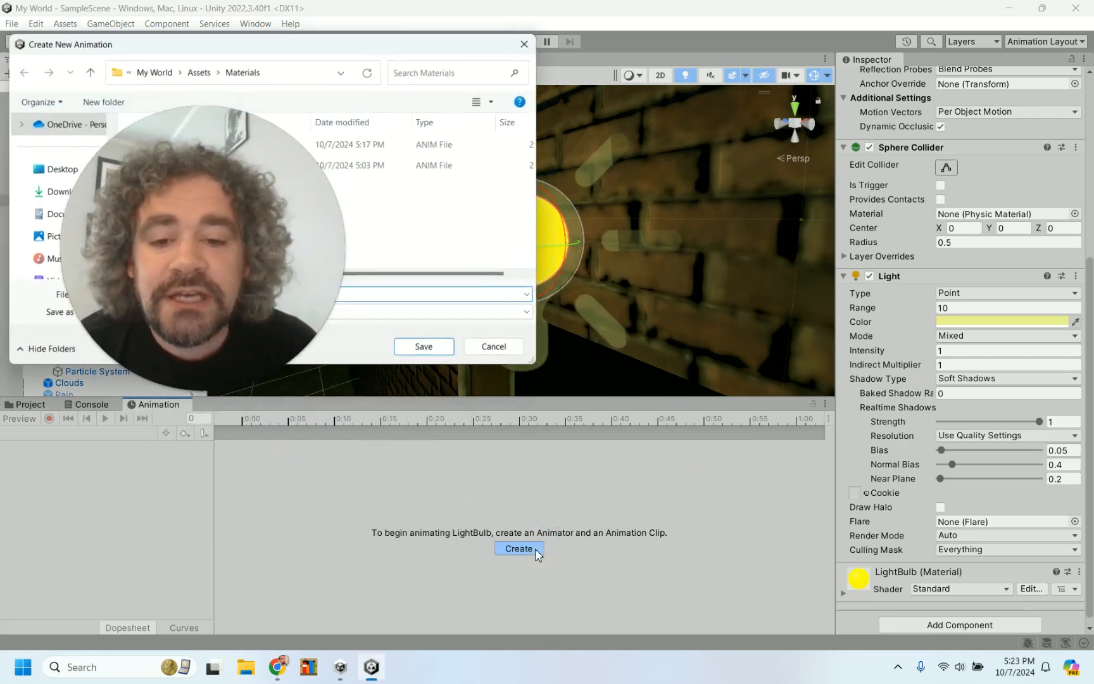
{"action": "left_click_drag", "start_coordinate": [193, 296], "coordinate": [770, 402]}
{"action": "left_click", "coordinate": [183, 294]}
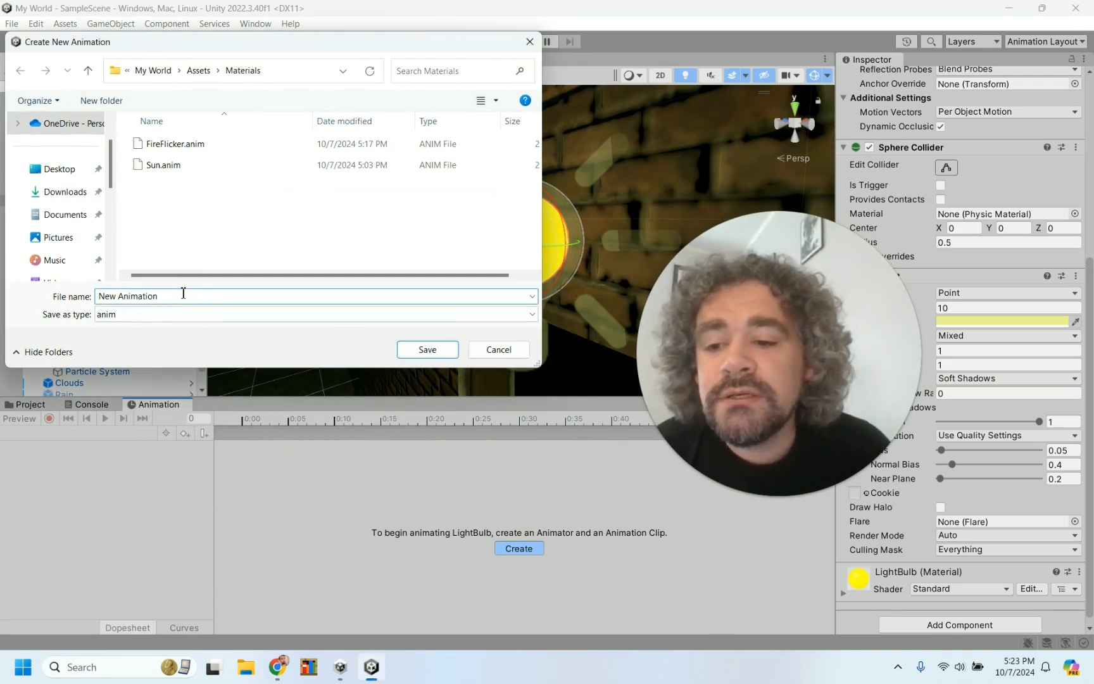
{"action": "left_click", "coordinate": [183, 295]}
{"action": "left_click", "coordinate": [182, 297]}
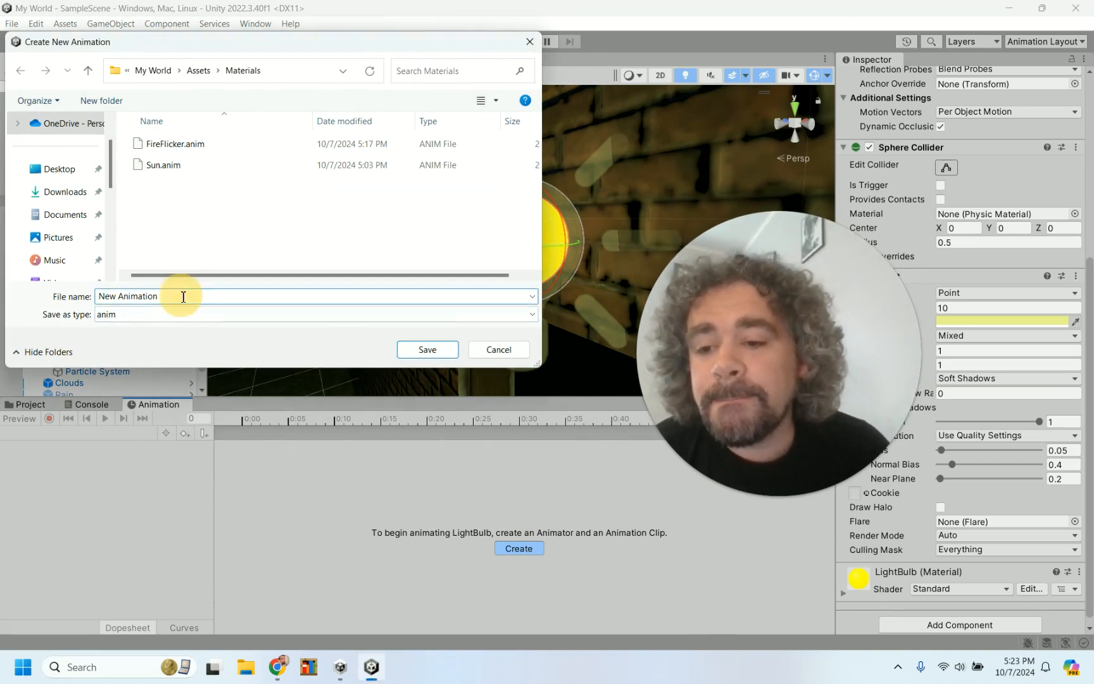
{"action": "left_click_drag", "start_coordinate": [182, 296], "coordinate": [55, 296]}
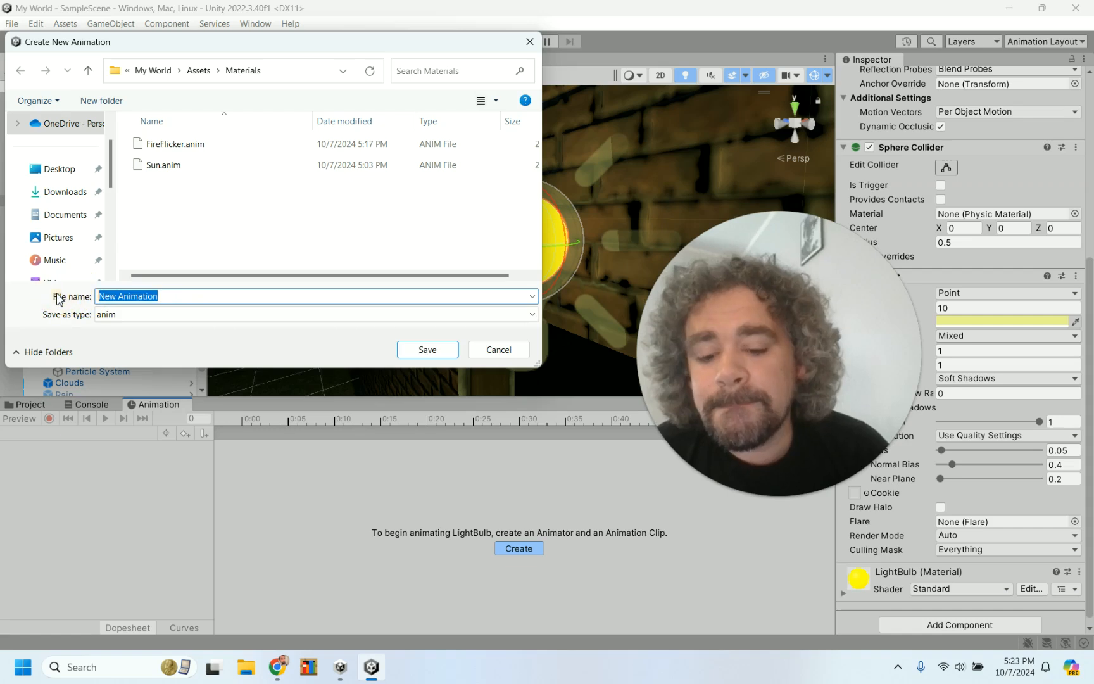
{"action": "type", "text": "Light"}
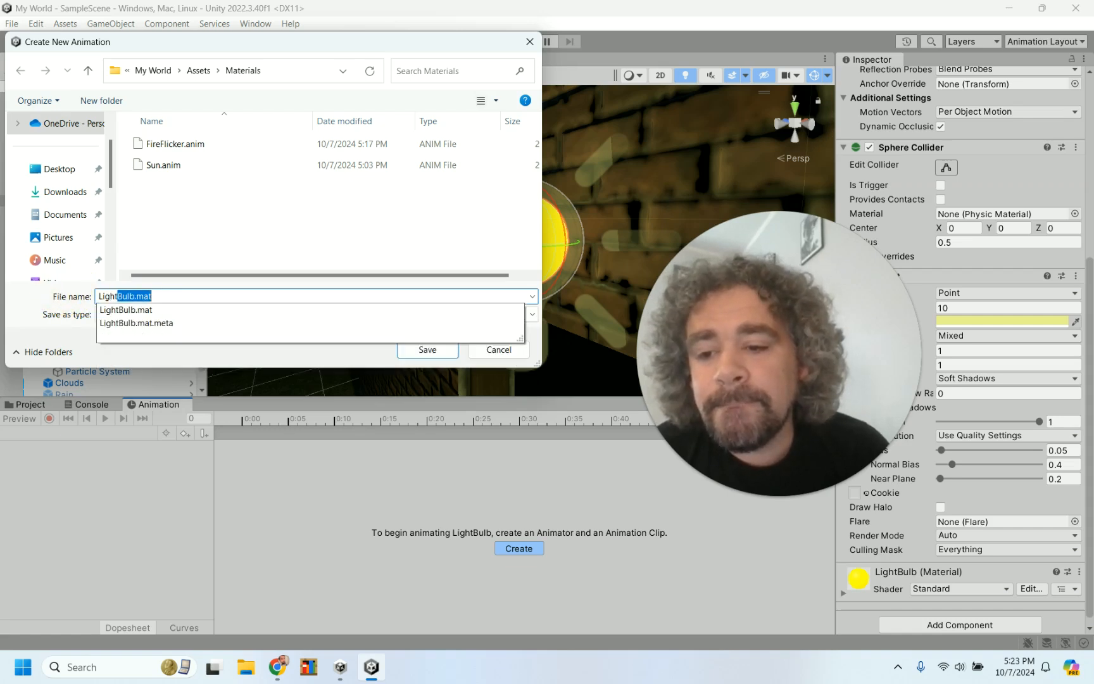
{"action": "type", "text": "Bulb"}
{"action": "key", "text": "BackSpace"}
{"action": "key", "text": "BackSpace"}
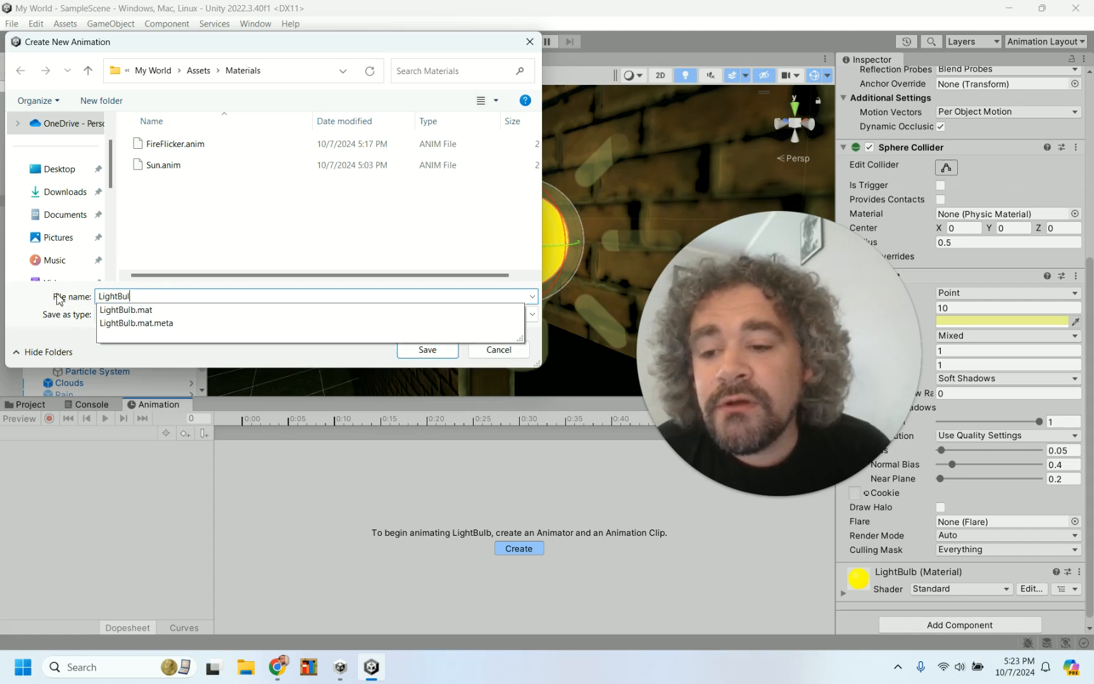
{"action": "key", "text": "BackSpace"}
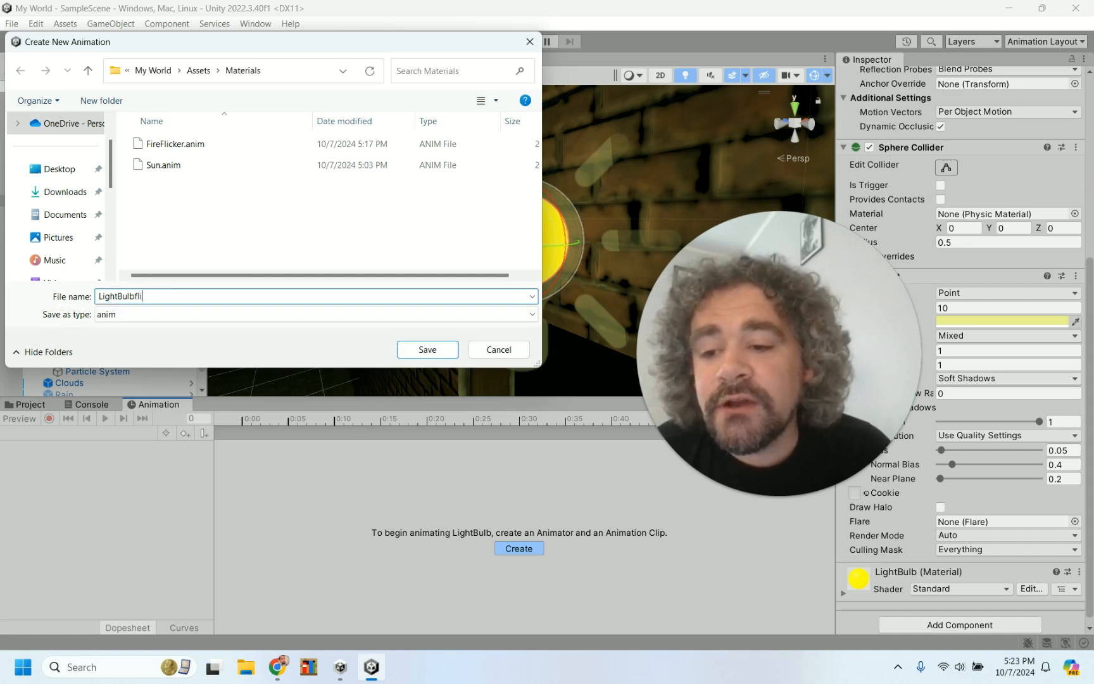
{"action": "type", "text": "F"}
{"action": "key", "text": "BackSpace"}
{"action": "key", "text": "BackSpace"}
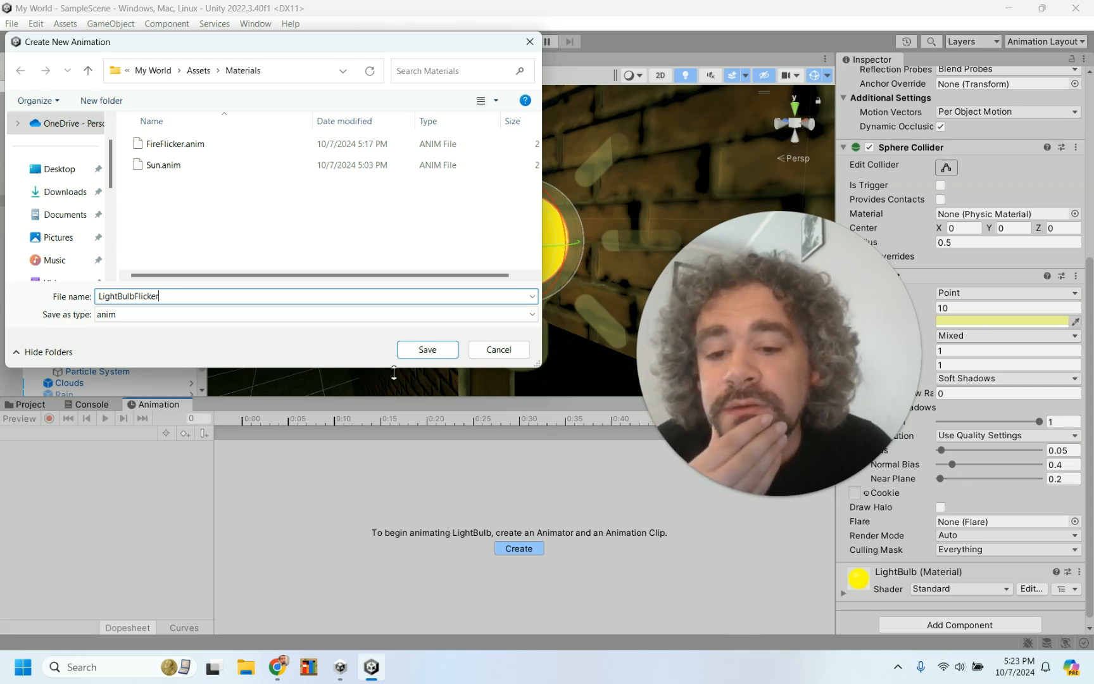
{"action": "left_click", "coordinate": [425, 350]}
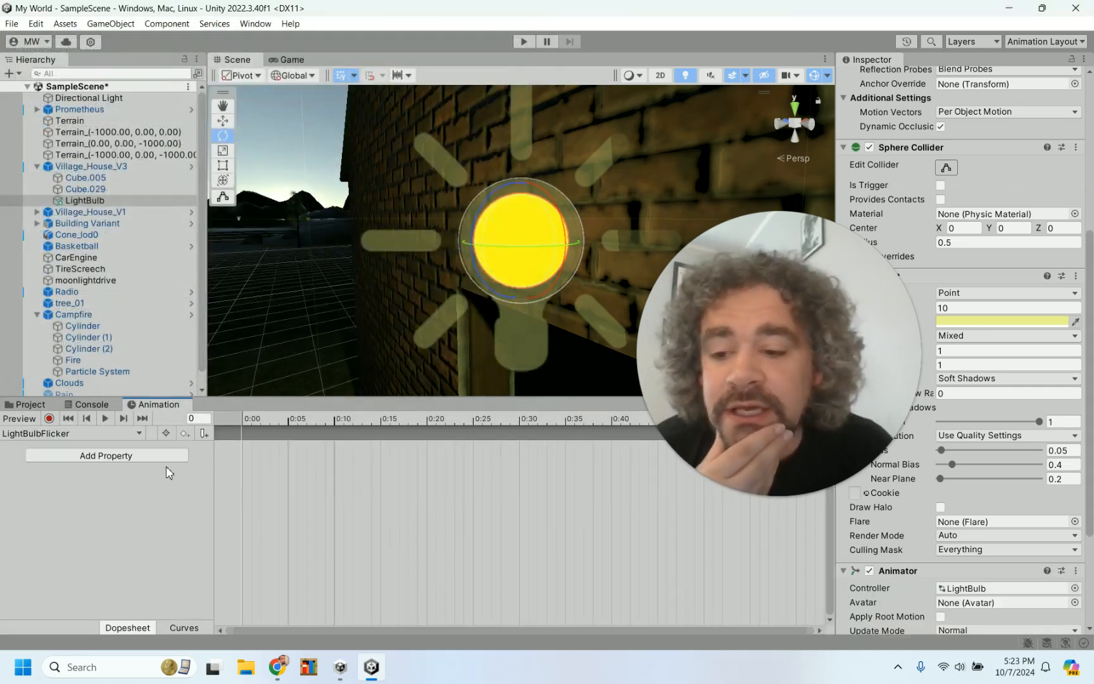
Add the Light.Intensity property to the LightBulbFlicker clip
{"action": "left_click", "coordinate": [124, 456]}
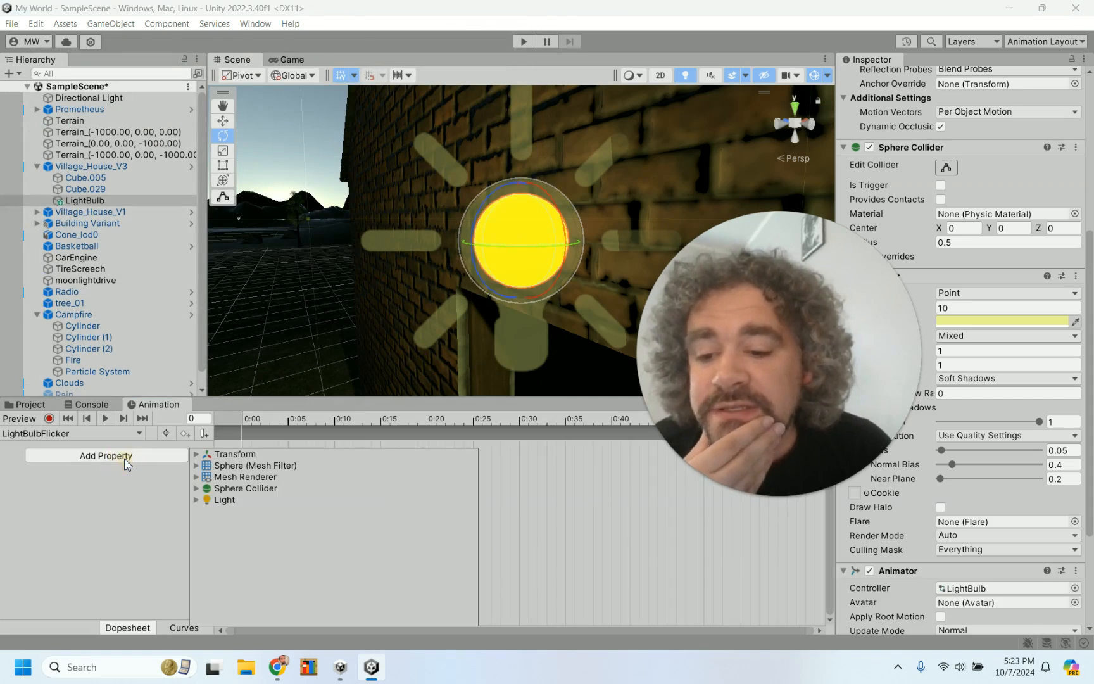
{"action": "left_click", "coordinate": [196, 501]}
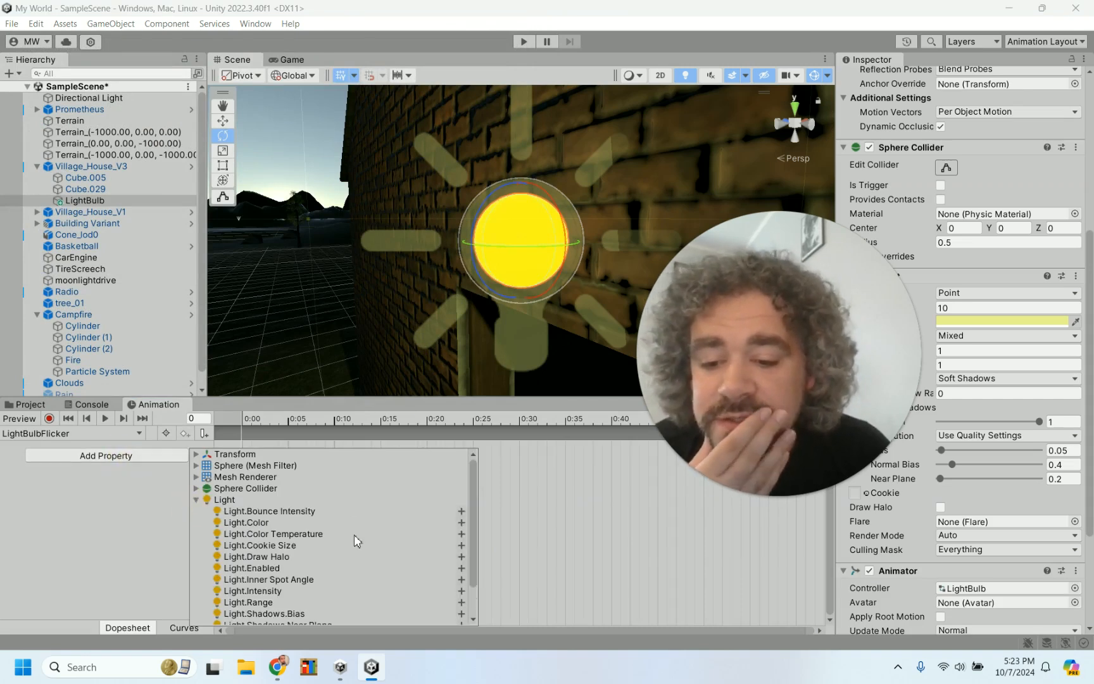
{"action": "scroll", "coordinate": [353, 538], "scroll_direction": "down", "scroll_amount": 2}
{"action": "left_click", "coordinate": [302, 550]}
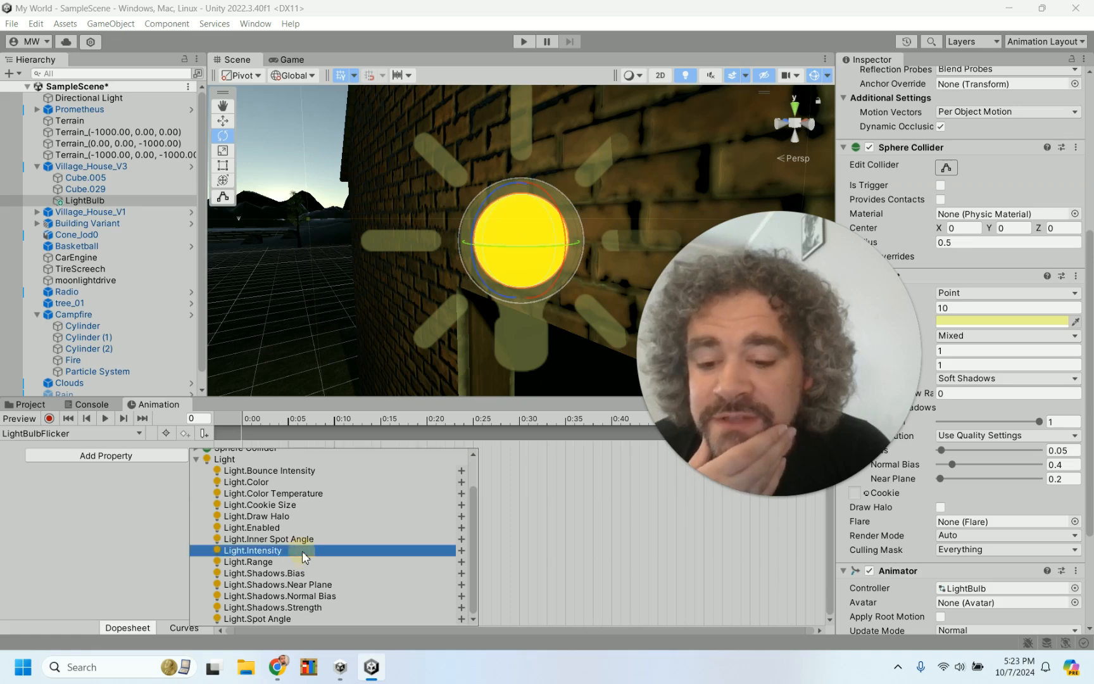
{"action": "left_click", "coordinate": [460, 551]}
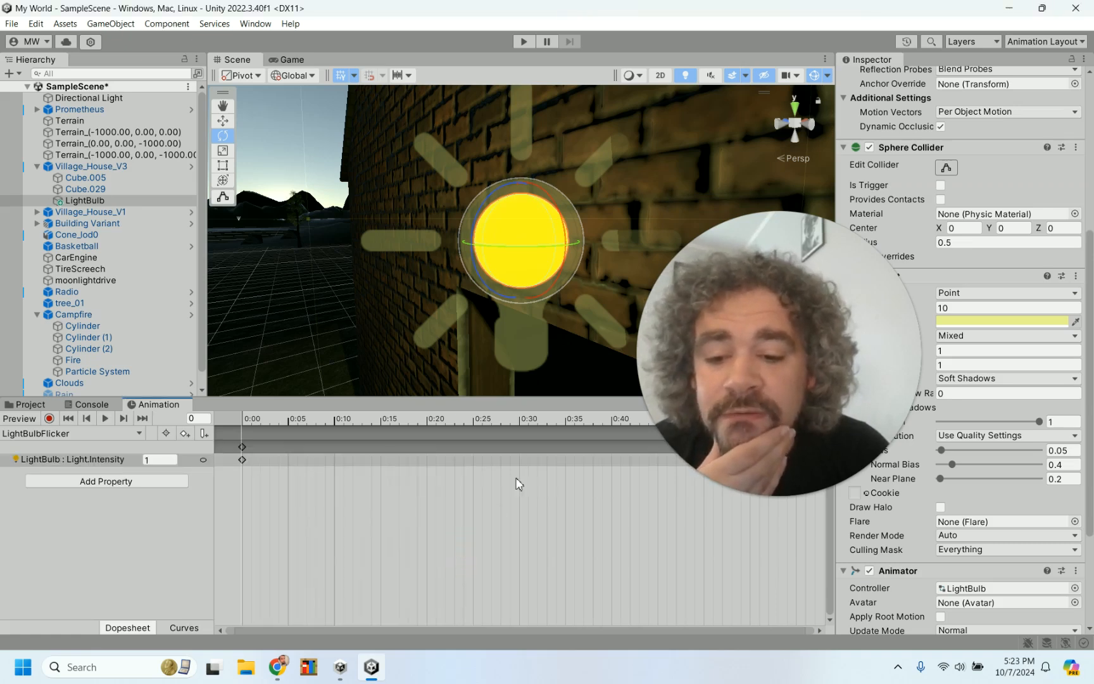
Extend the clip by moving its closing intensity keyframe to 2:00
{"action": "left_click_drag", "start_coordinate": [736, 395], "coordinate": [784, 220]}
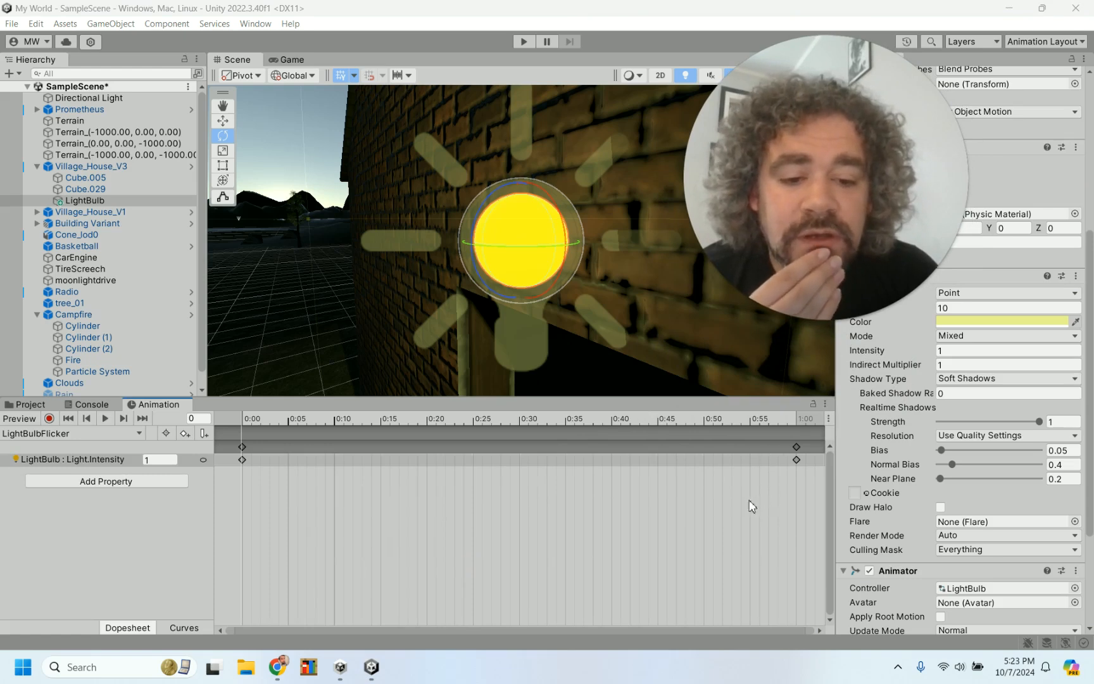
{"action": "scroll", "coordinate": [670, 489], "scroll_direction": "down", "scroll_amount": 5}
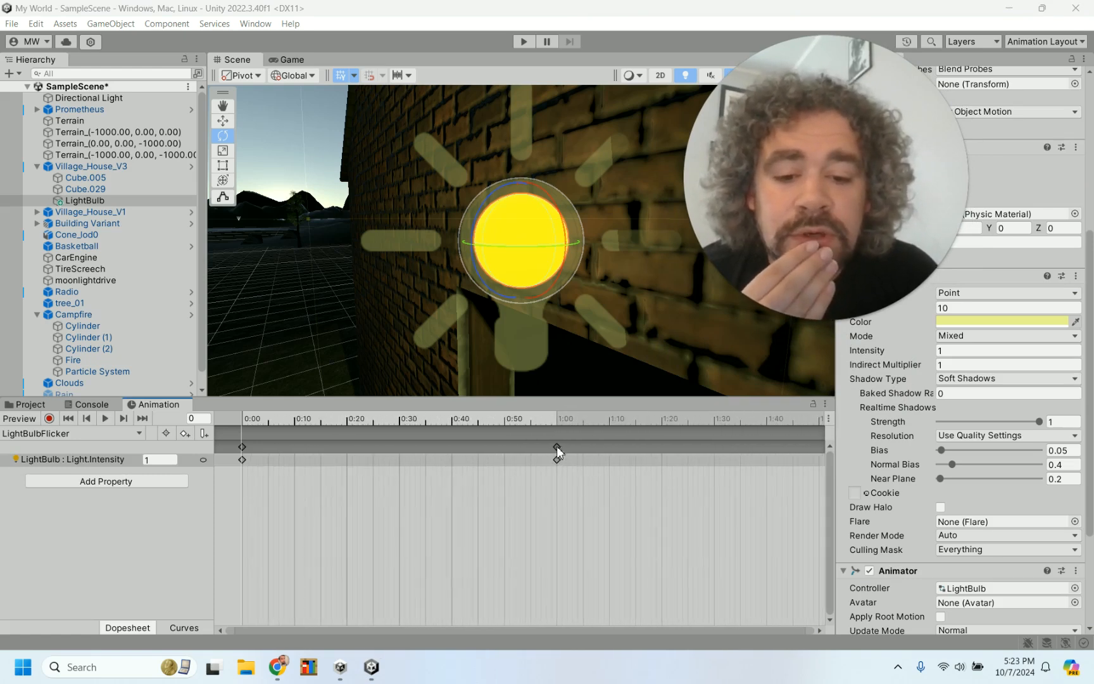
{"action": "left_click_drag", "start_coordinate": [556, 447], "coordinate": [789, 454]}
{"action": "scroll", "coordinate": [729, 495], "scroll_direction": "down", "scroll_amount": 1}
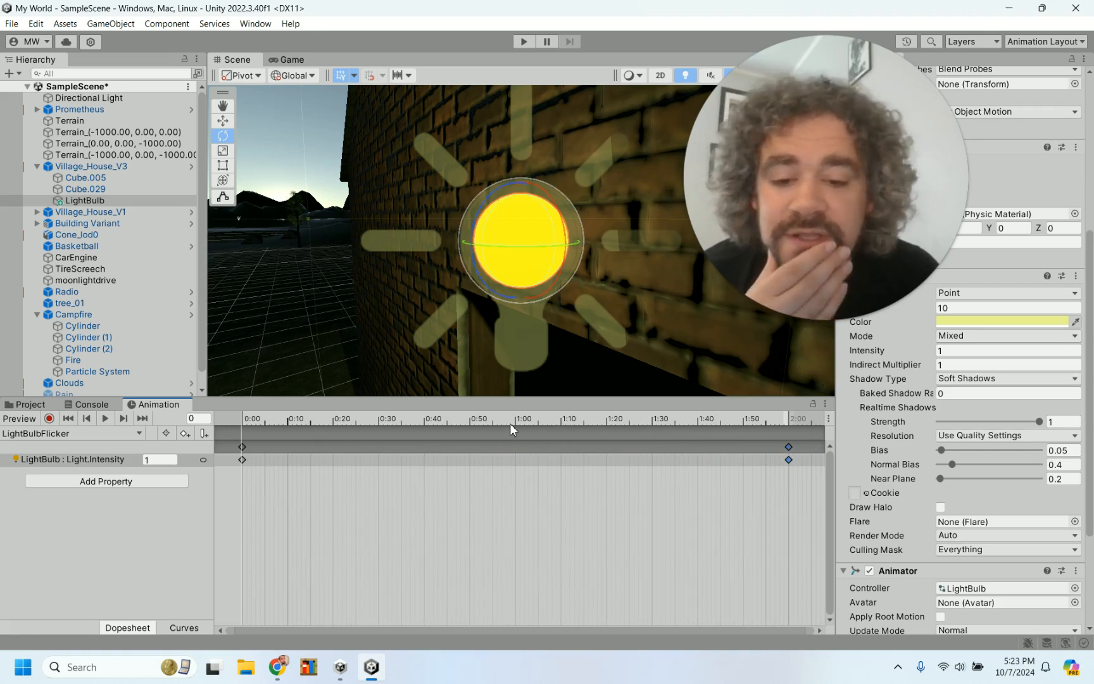
Record a light intensity of 0.5 at 1:00, then preview the clip with recording turned off
{"action": "left_click", "coordinate": [50, 418]}
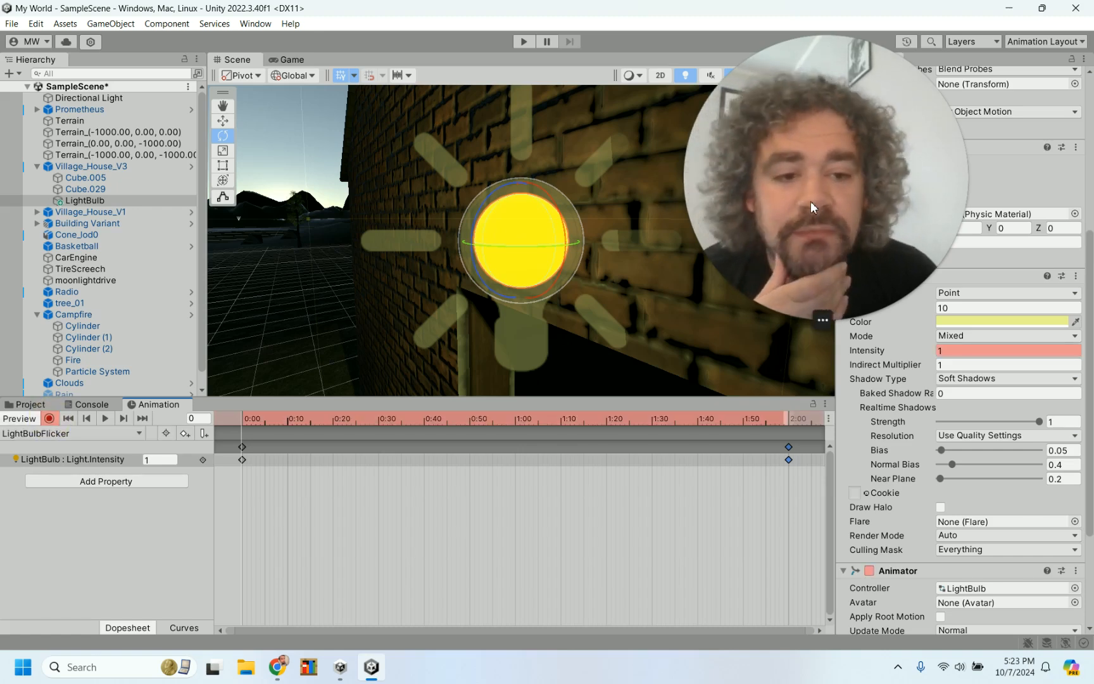
{"action": "left_click_drag", "start_coordinate": [810, 200], "coordinate": [180, 134]}
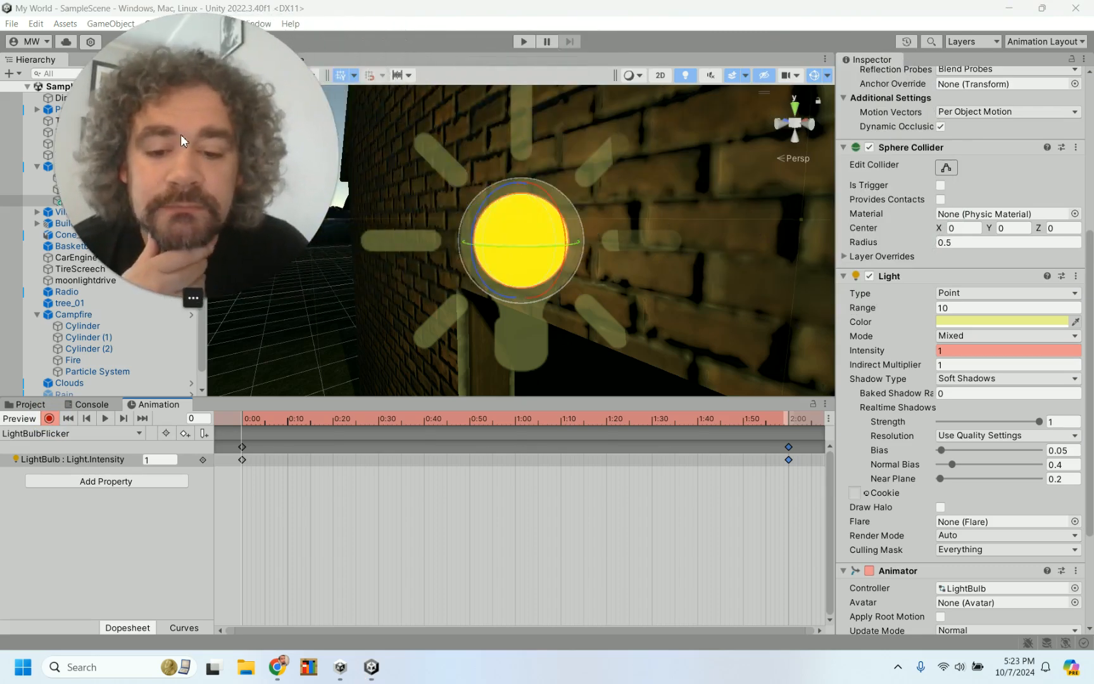
{"action": "left_click", "coordinate": [514, 421]}
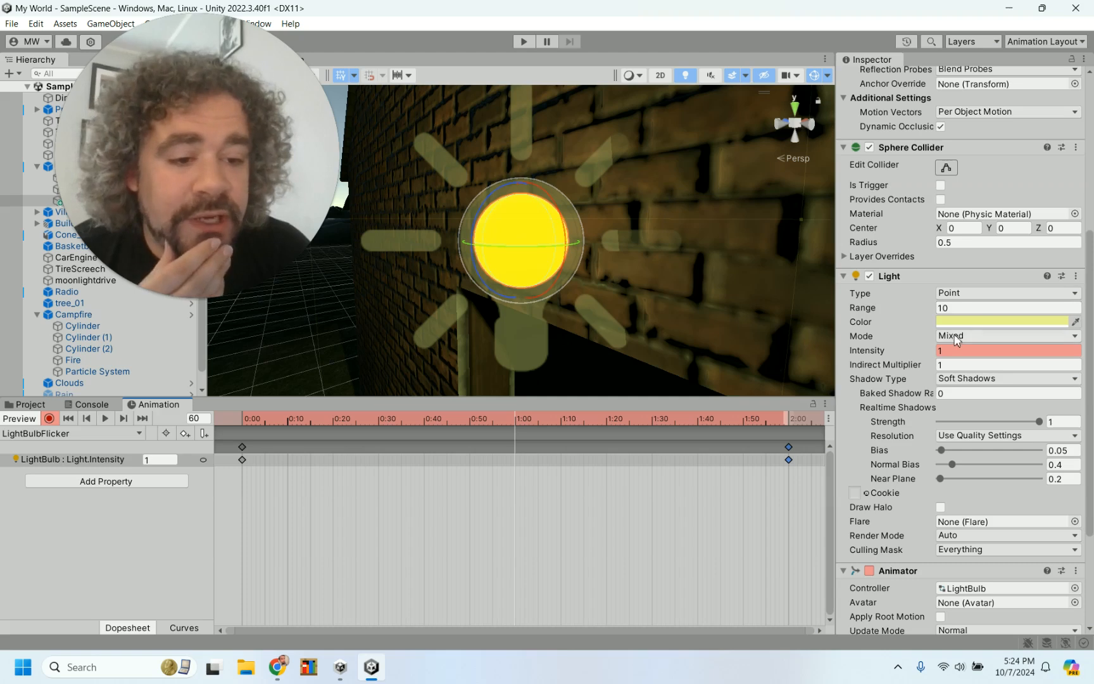
{"action": "left_click", "coordinate": [948, 351]}
{"action": "type", "text": "0"}
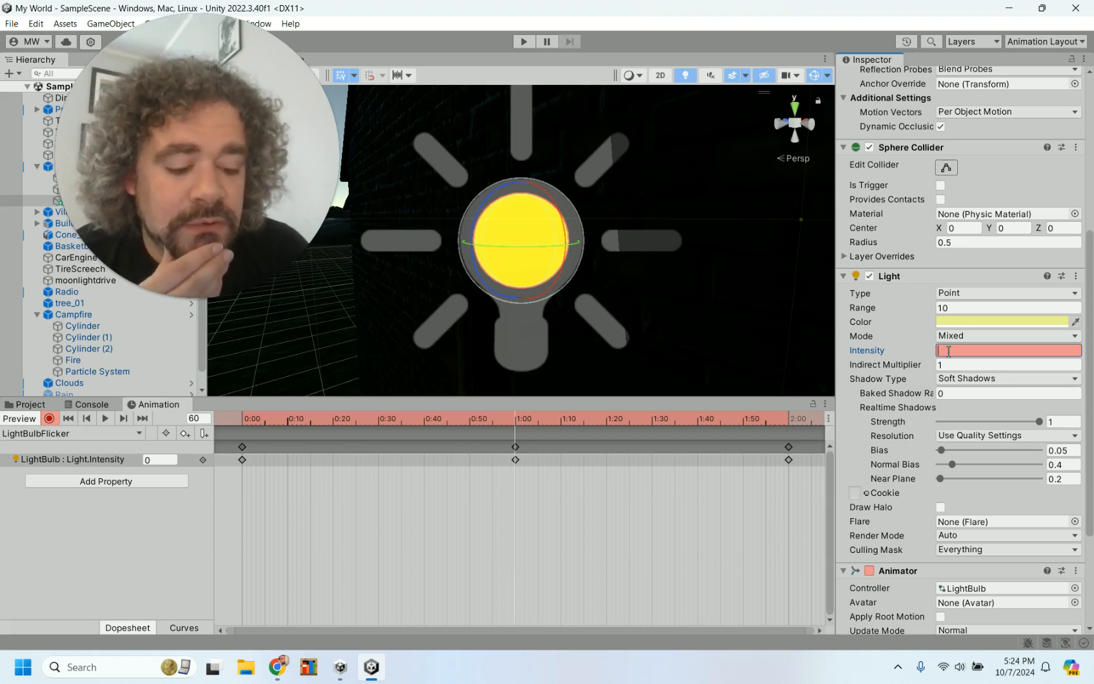
{"action": "type", "text": ".5"}
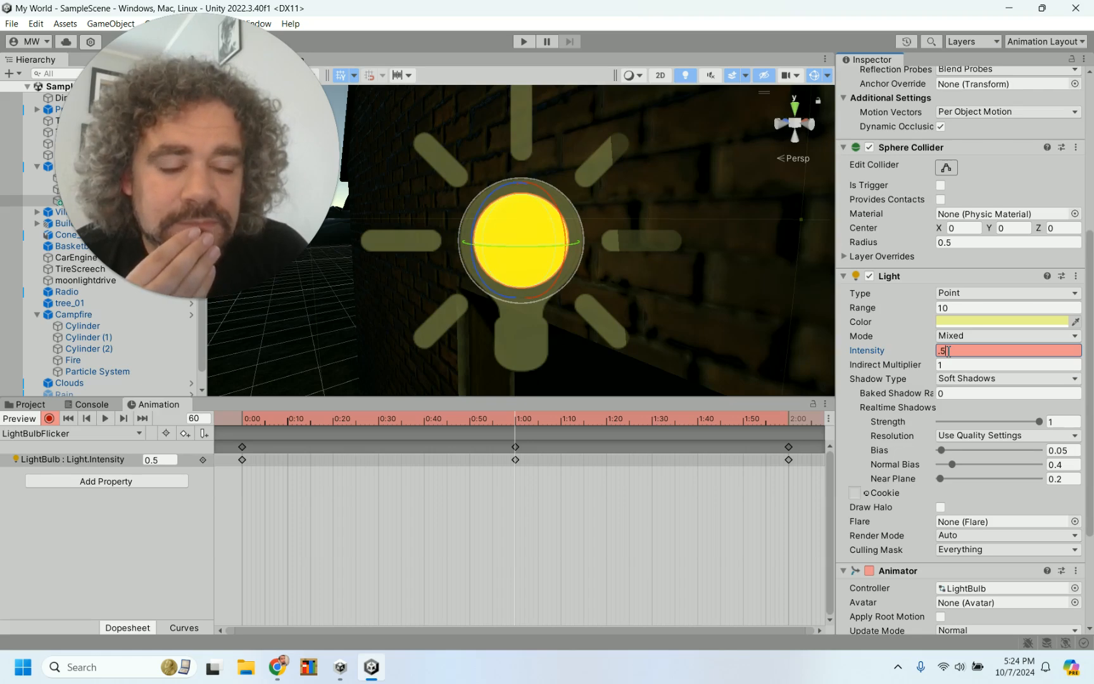
{"action": "left_click", "coordinate": [104, 418]}
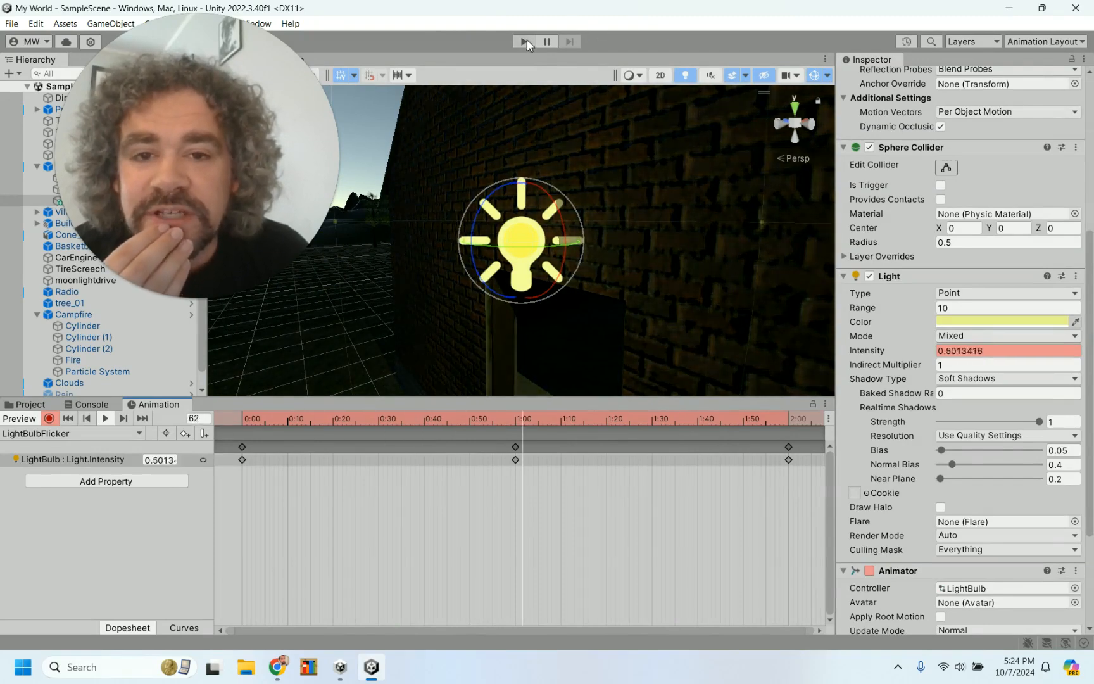
{"action": "left_click", "coordinate": [49, 419]}
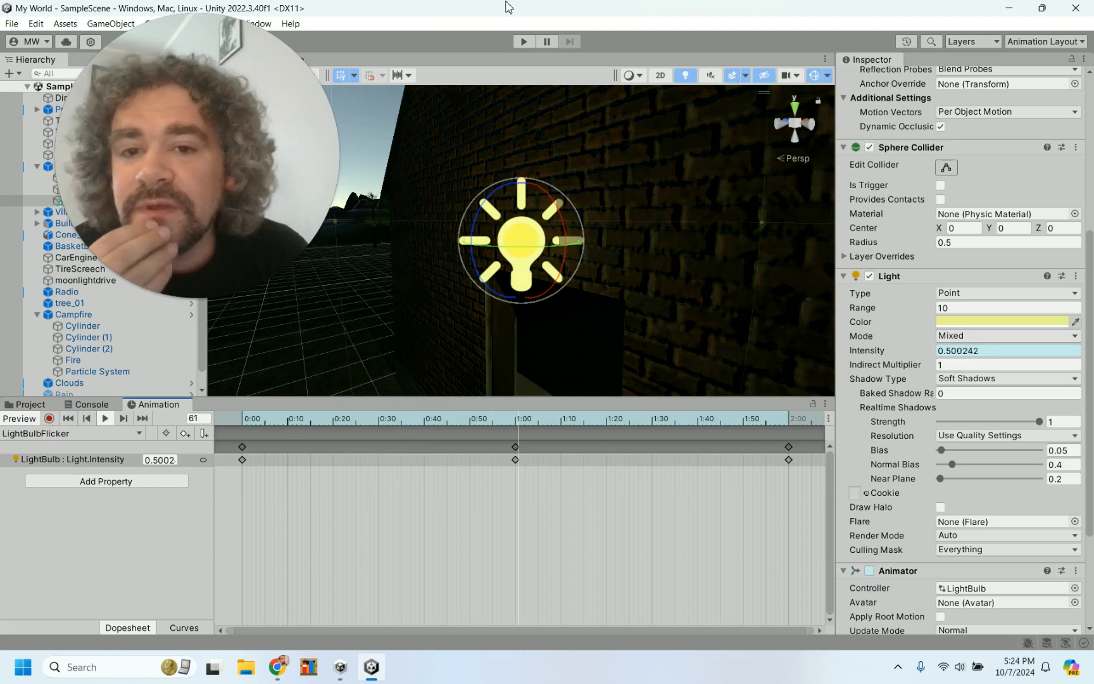
Run the game and drive the car to the village house to check the light bulb's flicker
{"action": "left_click", "coordinate": [524, 42]}
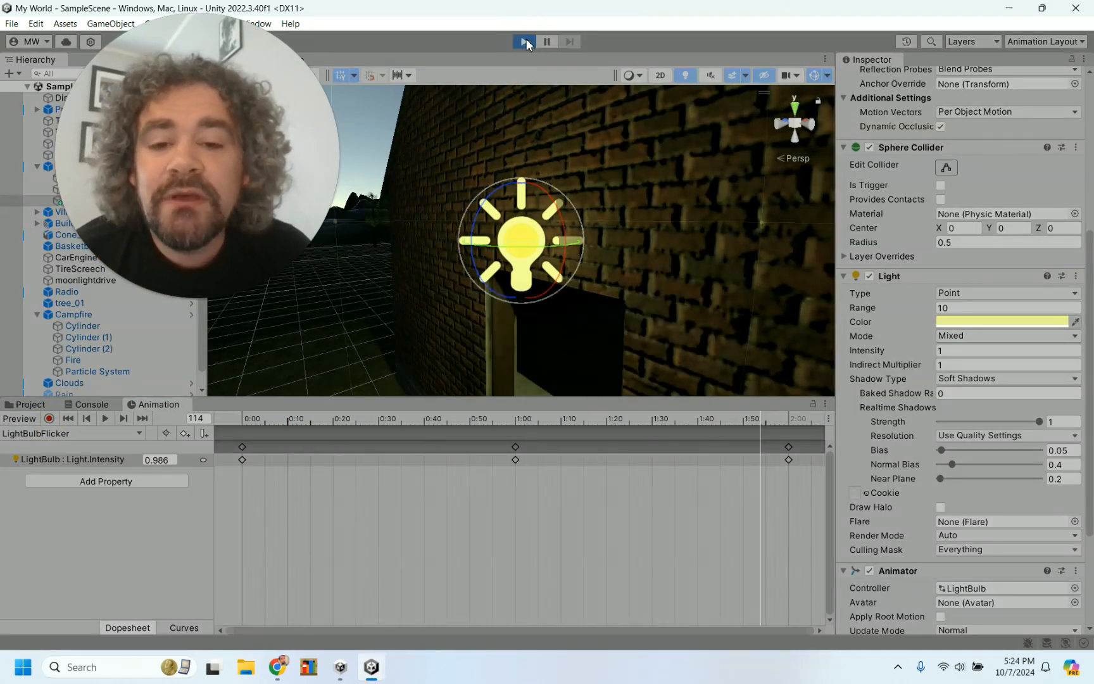
{"action": "key", "text": "w"}
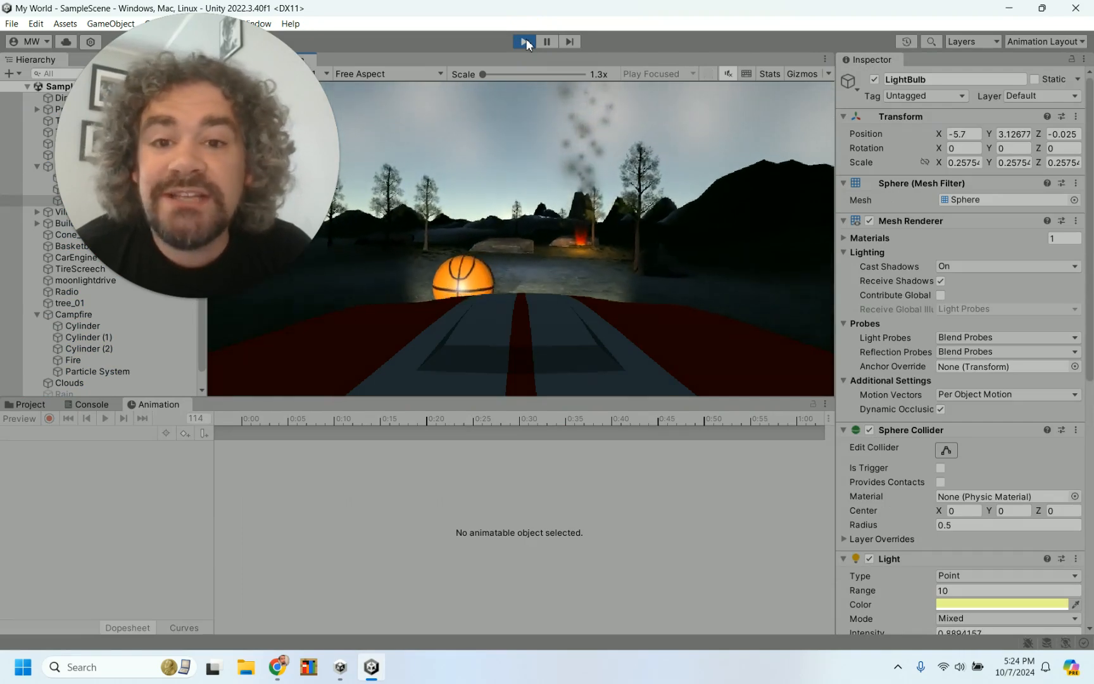
{"action": "key", "text": "a"}
{"action": "key", "text": "w"}
{"action": "key", "text": "a"}
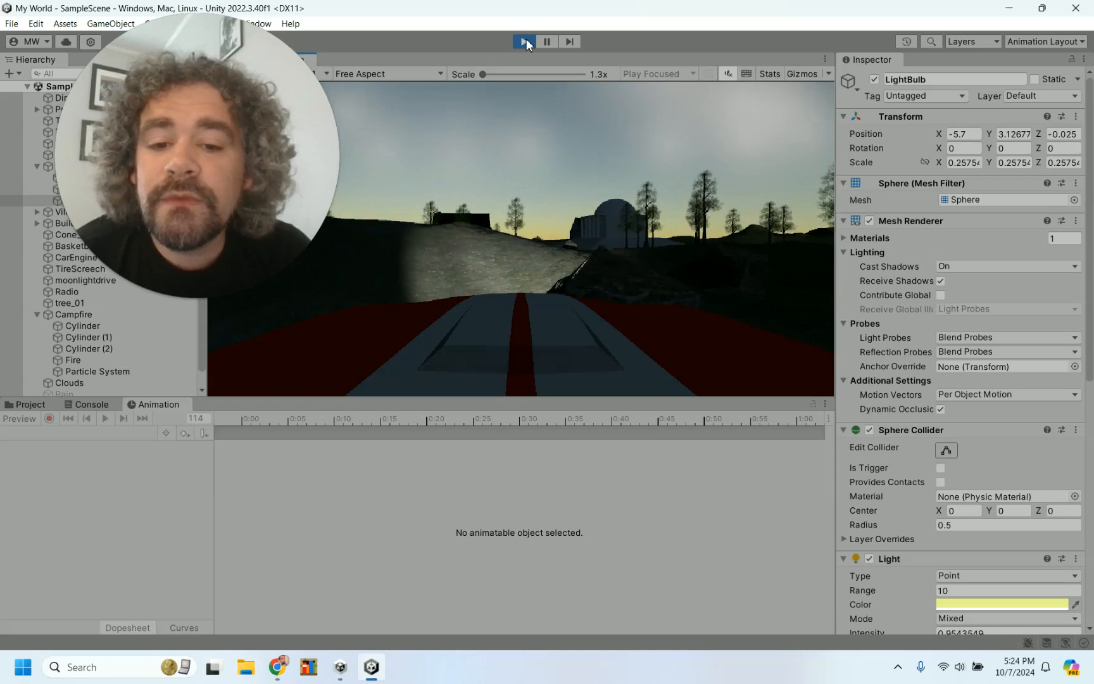
{"action": "key", "text": "s"}
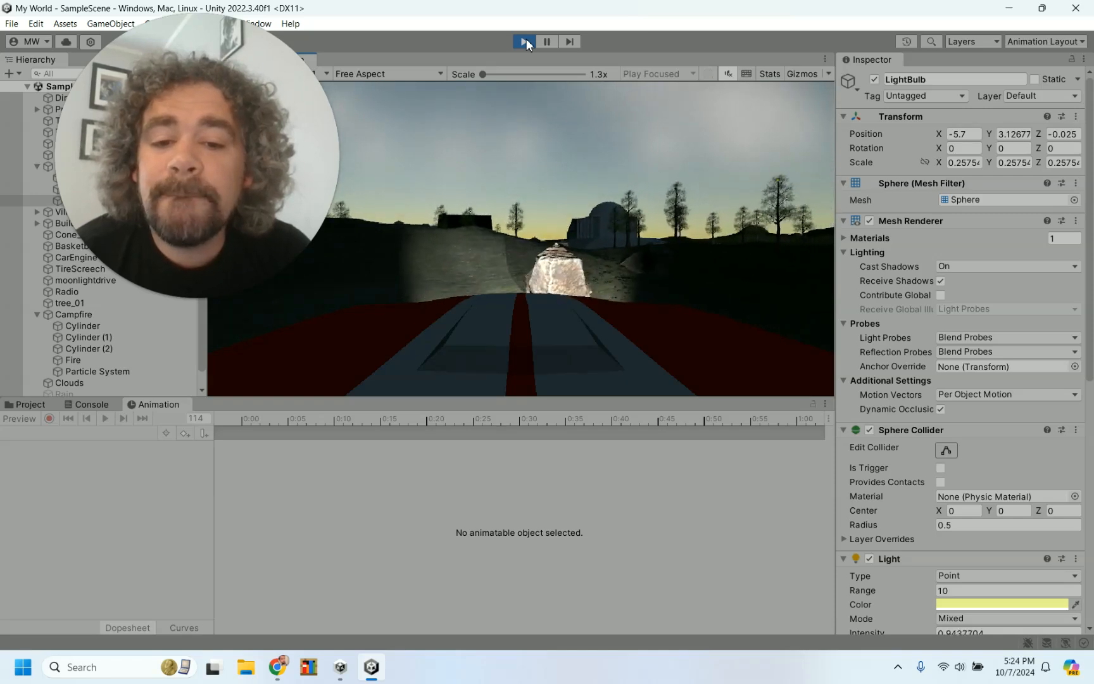
{"action": "key", "text": "a"}
{"action": "key", "text": "w"}
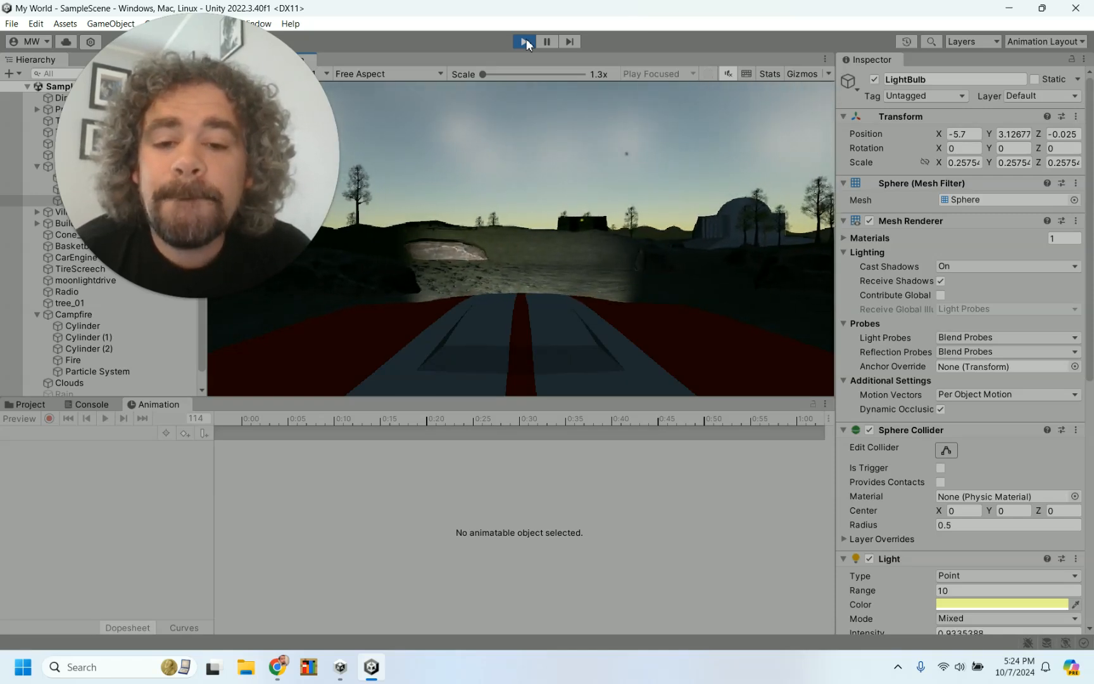
{"action": "key", "text": "d"}
{"action": "key", "text": "w"}
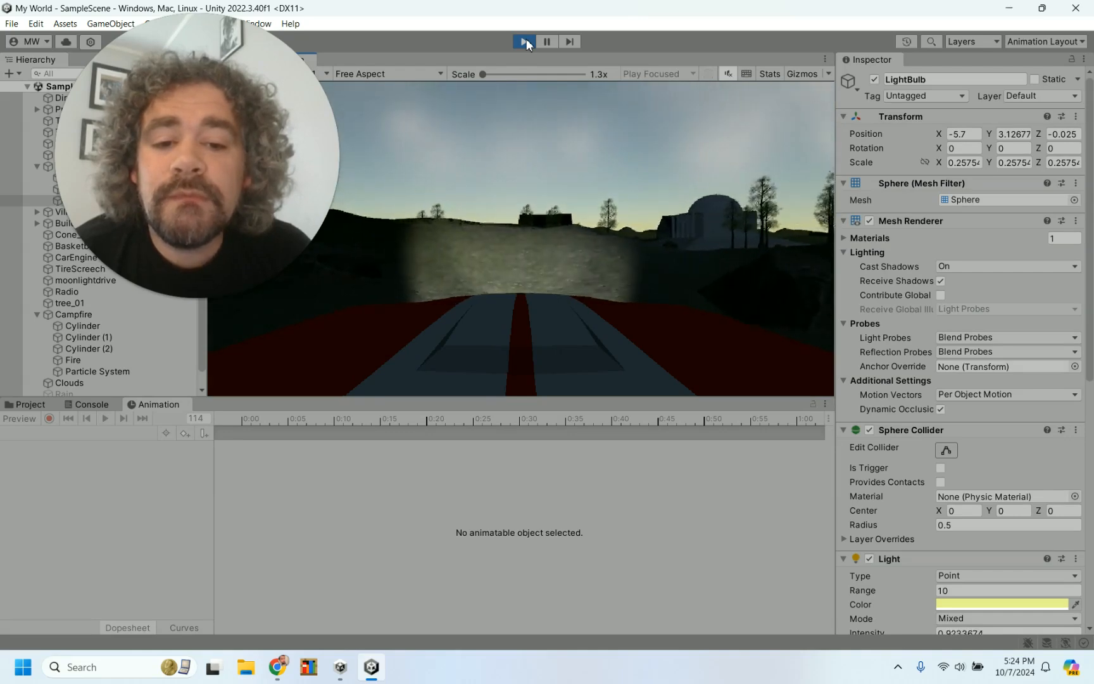
{"action": "key", "text": "d"}
{"action": "key", "text": "w"}
{"action": "key", "text": "d"}
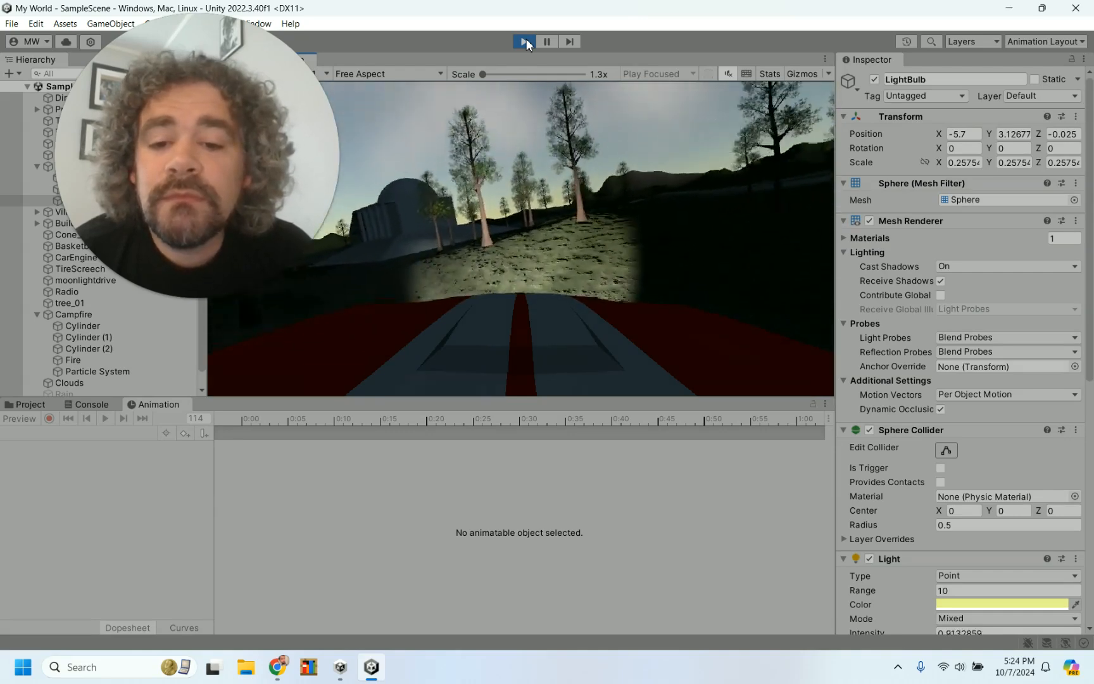
{"action": "key", "text": "a"}
{"action": "key", "text": "a"}
{"action": "key", "text": "w"}
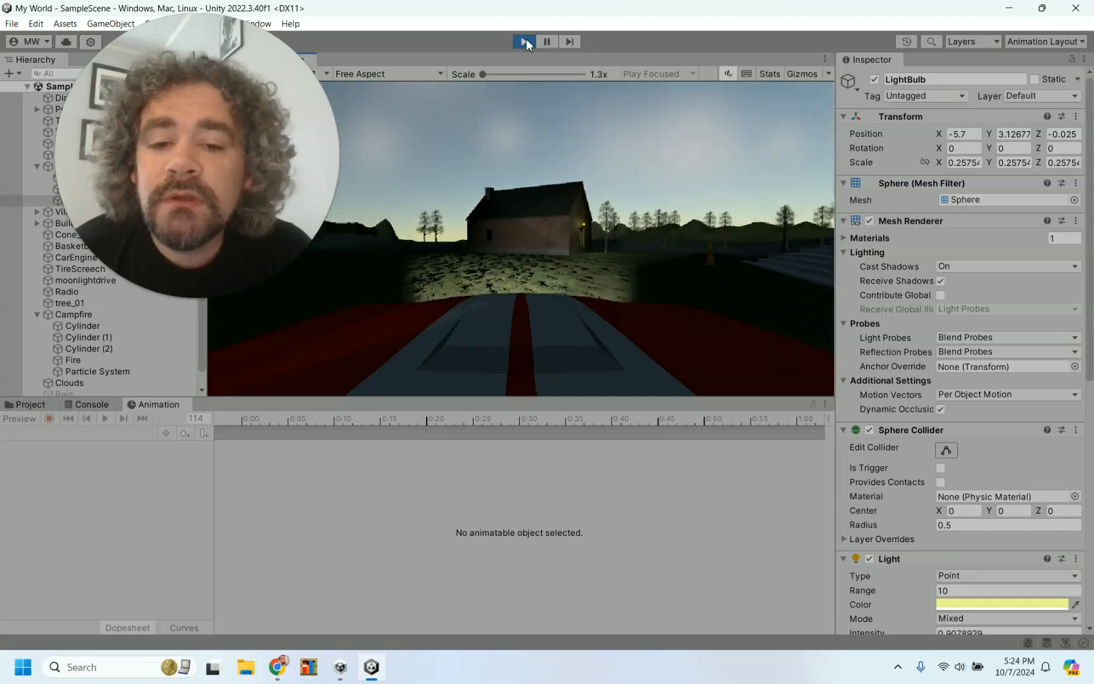
{"action": "key", "text": "w"}
{"action": "key", "text": "a"}
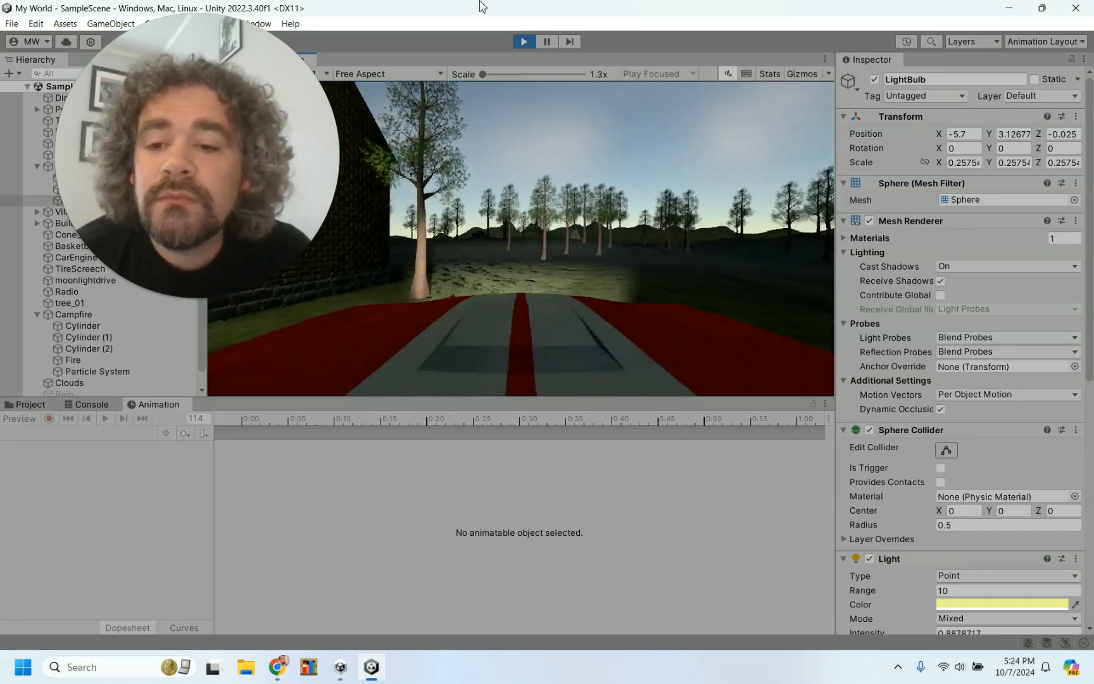
{"action": "left_click_drag", "start_coordinate": [173, 139], "coordinate": [185, 556]}
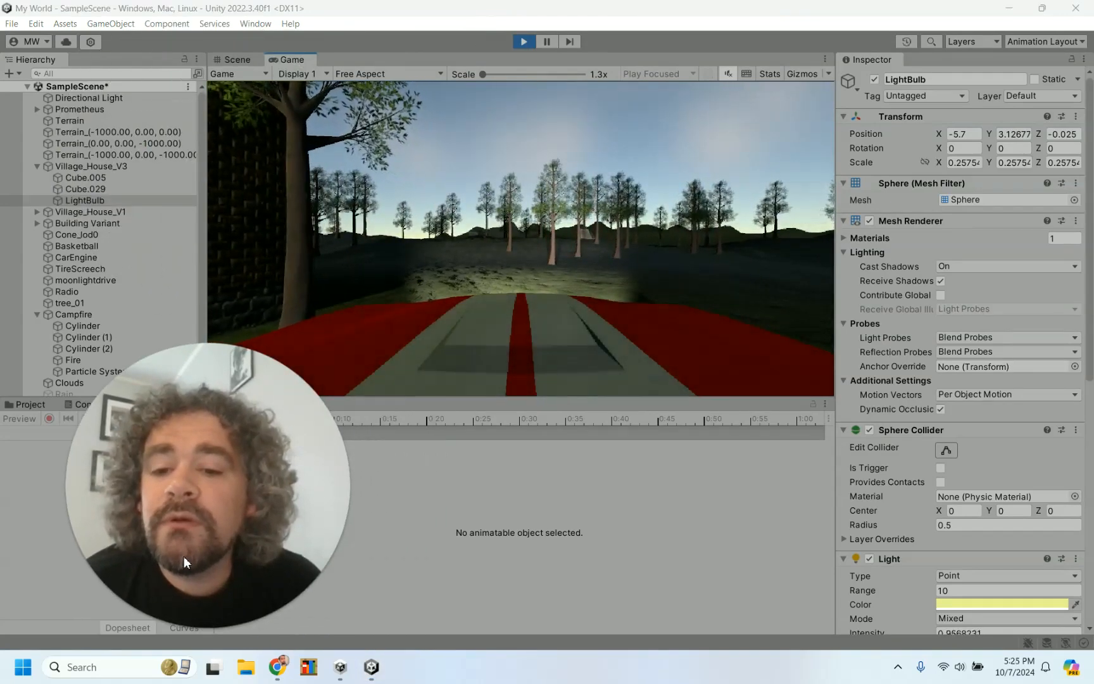
{"action": "left_click", "coordinate": [621, 216]}
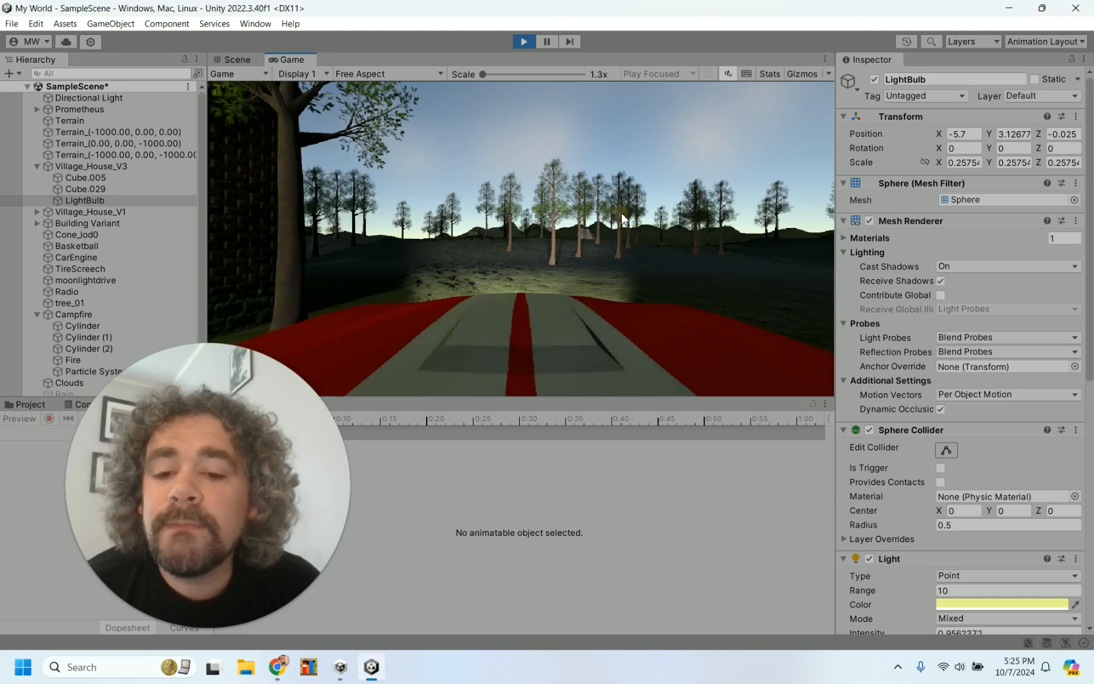
{"action": "key", "text": "s"}
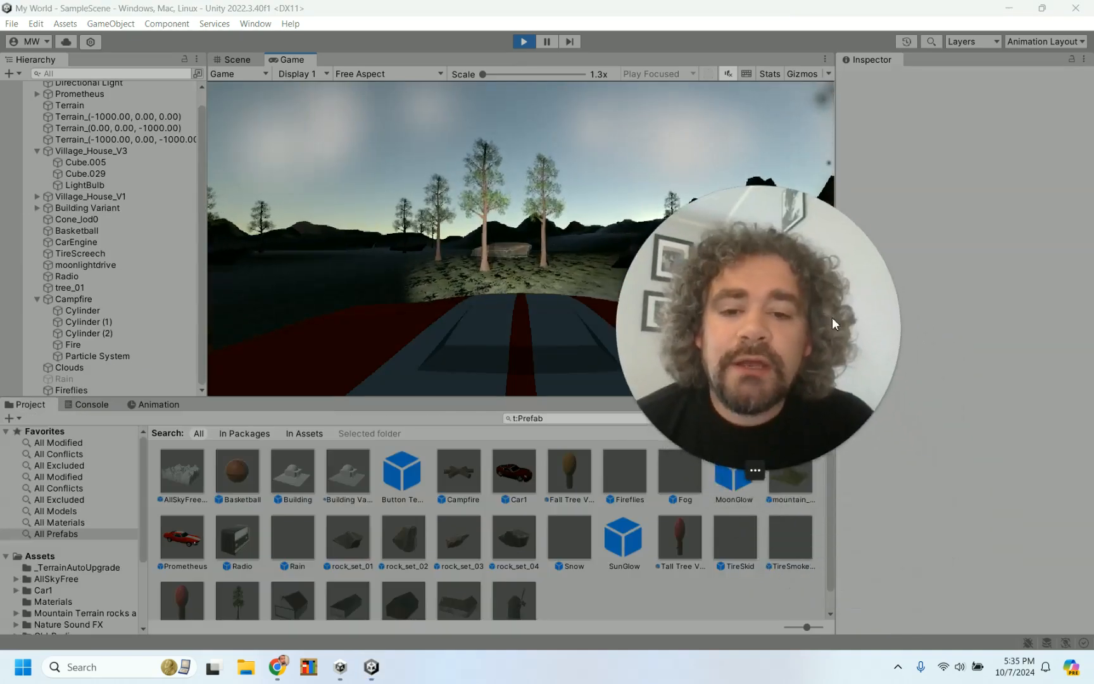
Drive the car across the dark terrain from the lake area to the village buildings, examining the world's lighting along the way
{"action": "key", "text": "w"}
{"action": "key", "text": "a"}
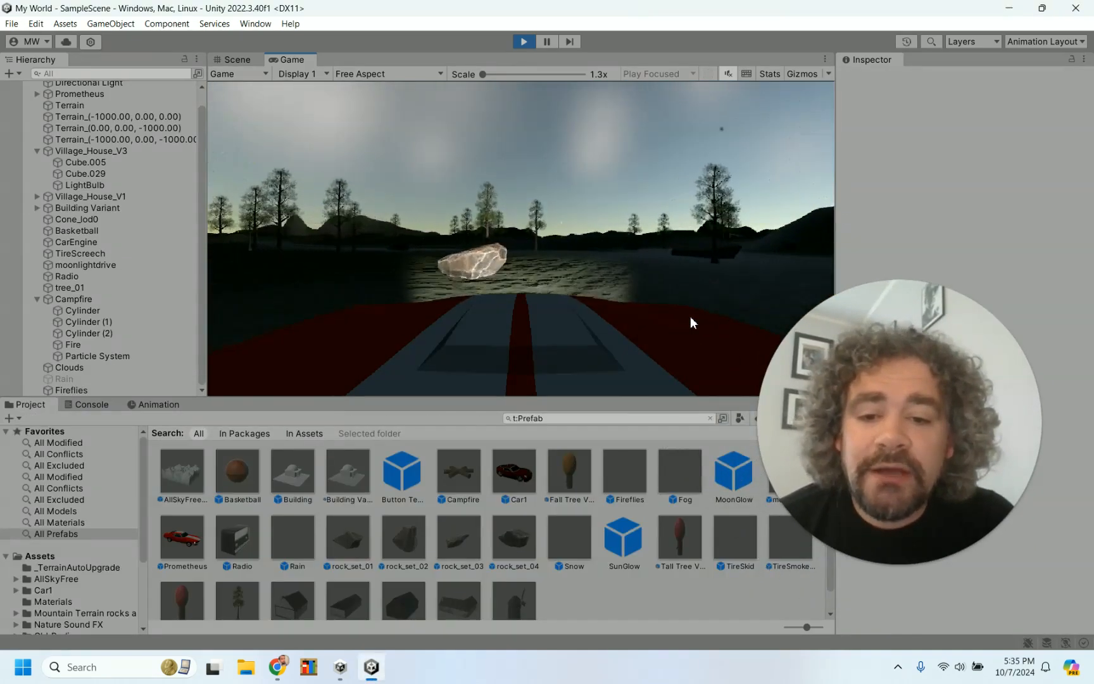
{"action": "key", "text": "d"}
{"action": "key", "text": "d"}
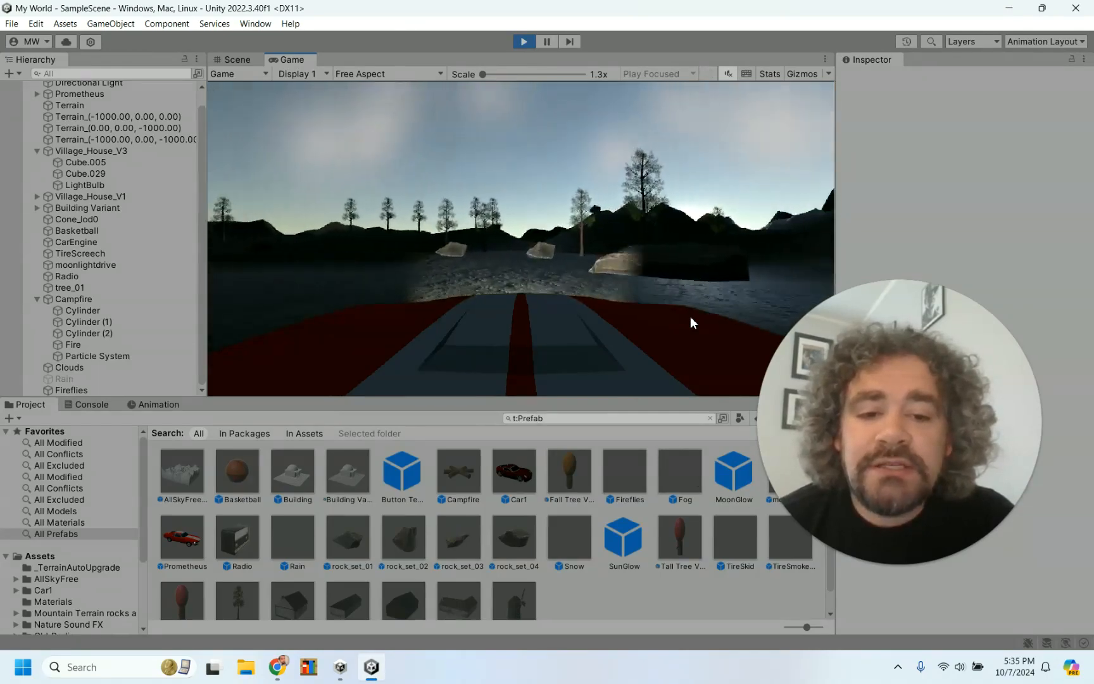
{"action": "key", "text": "a"}
{"action": "key", "text": "a"}
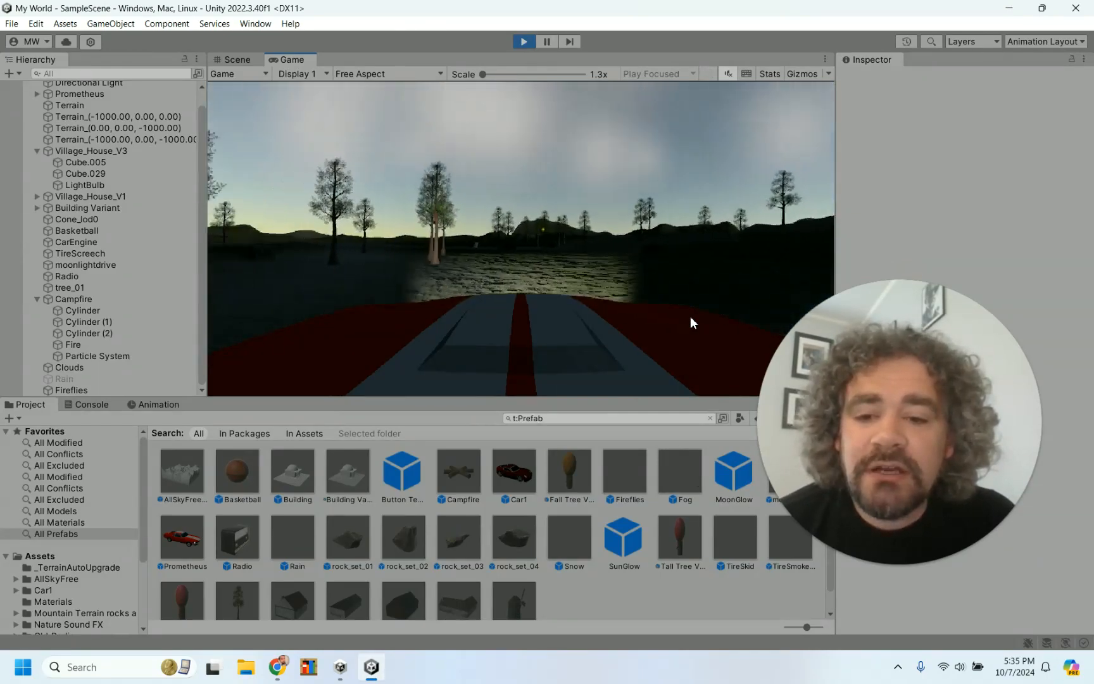
{"action": "key", "text": "a"}
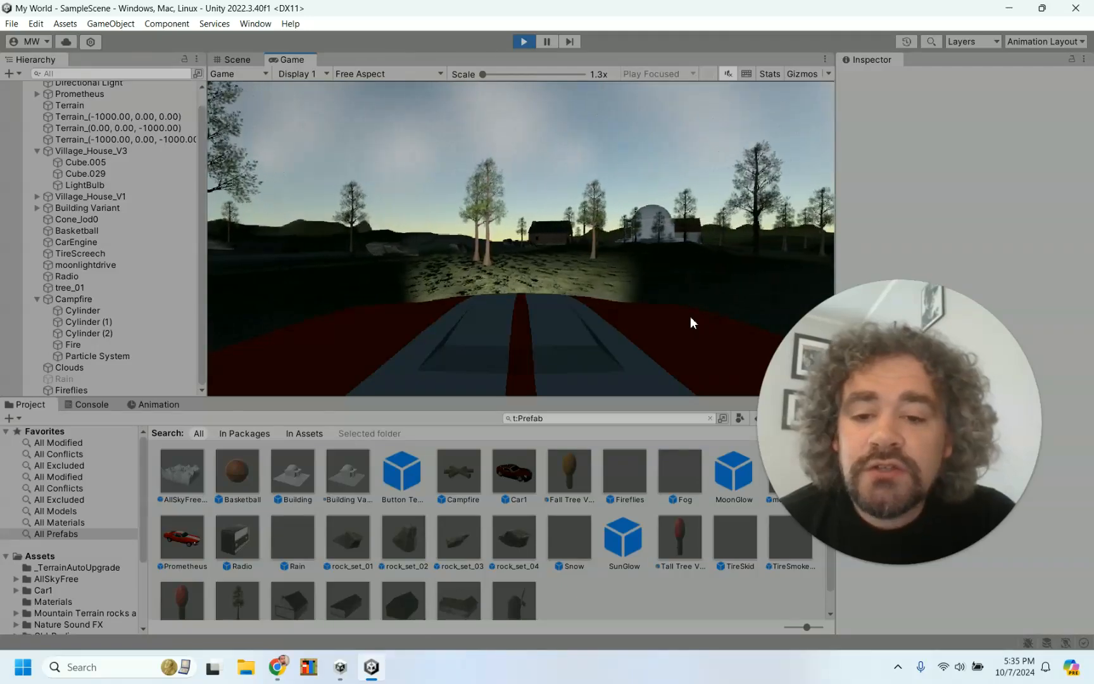
{"action": "key", "text": "d"}
{"action": "key", "text": "a"}
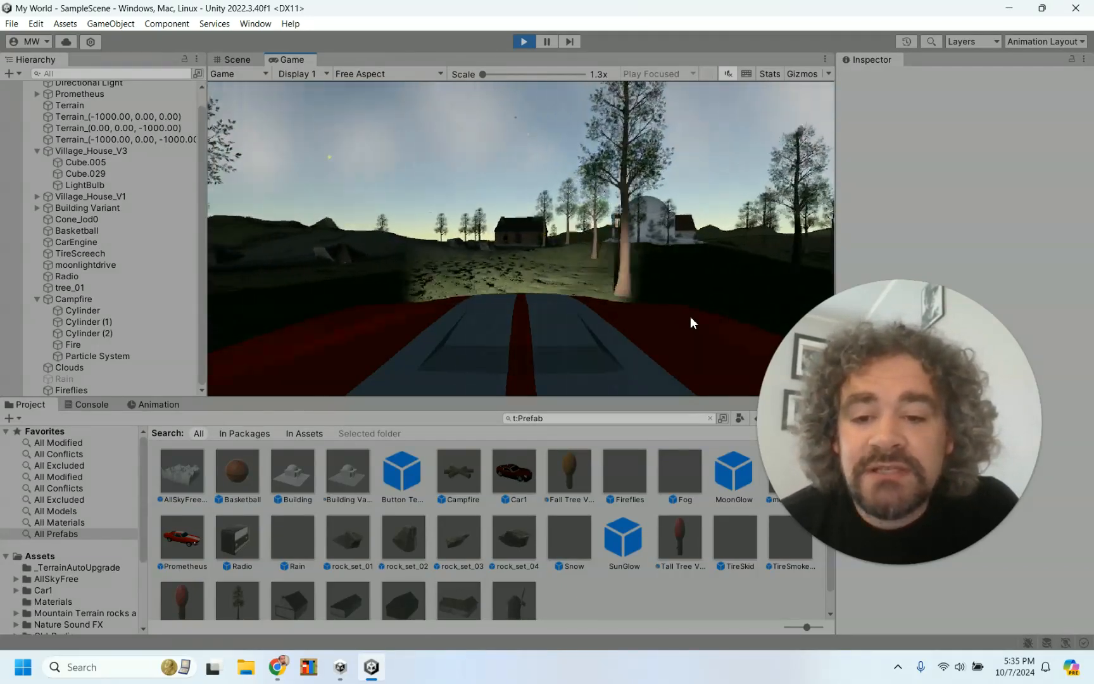
{"action": "key", "text": "d"}
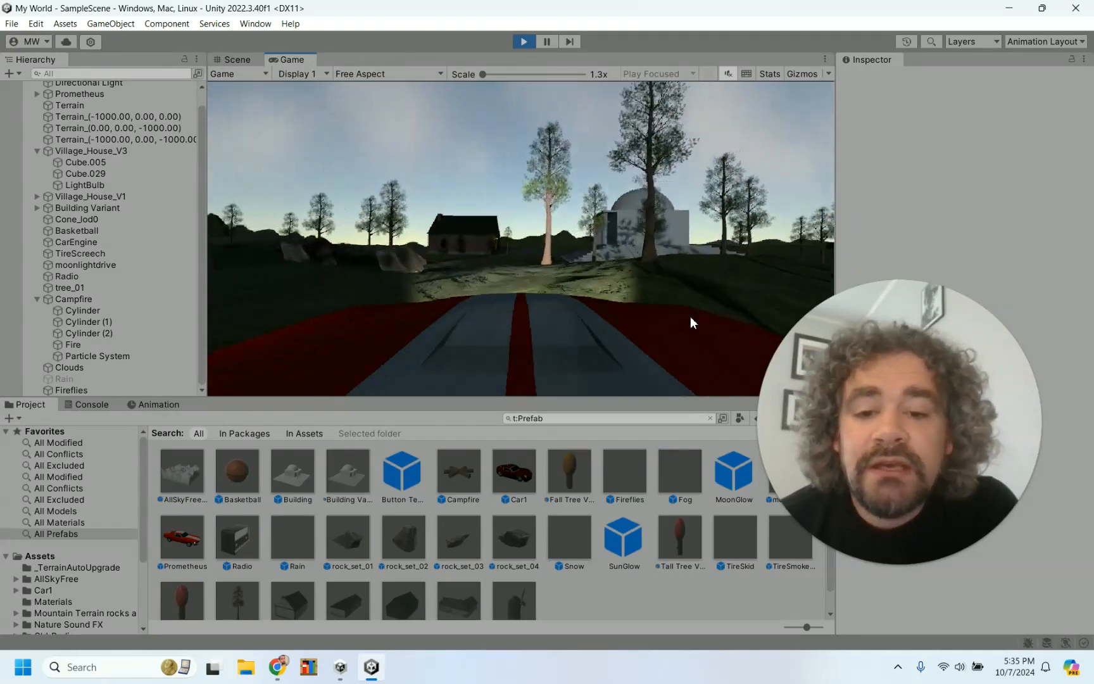
{"action": "key", "text": "a"}
{"action": "key", "text": "d"}
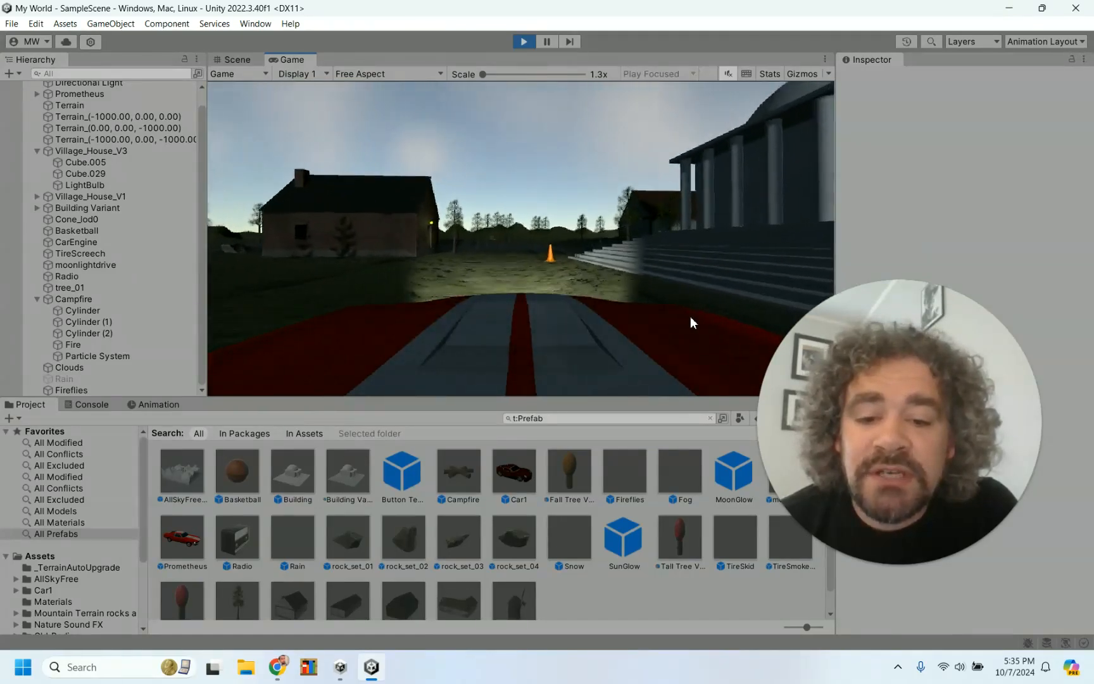
Circle the car around the village house to examine the light bulb above its door as daylight changes
{"action": "key", "text": "a"}
{"action": "key", "text": "a"}
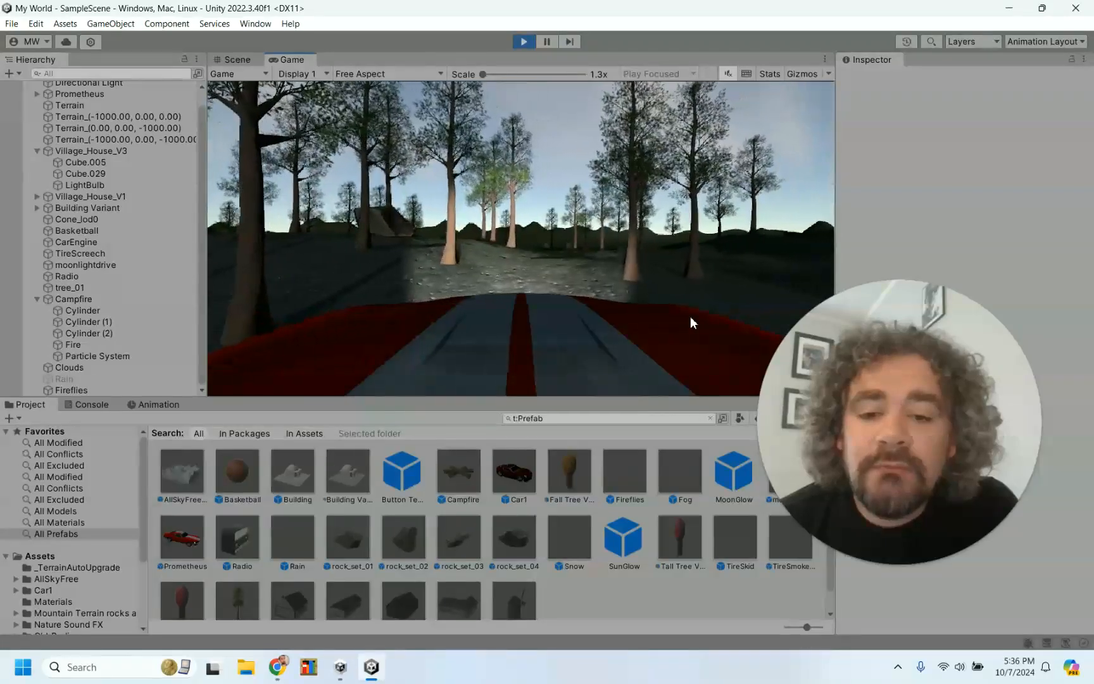
{"action": "key", "text": "a"}
{"action": "key", "text": "a"}
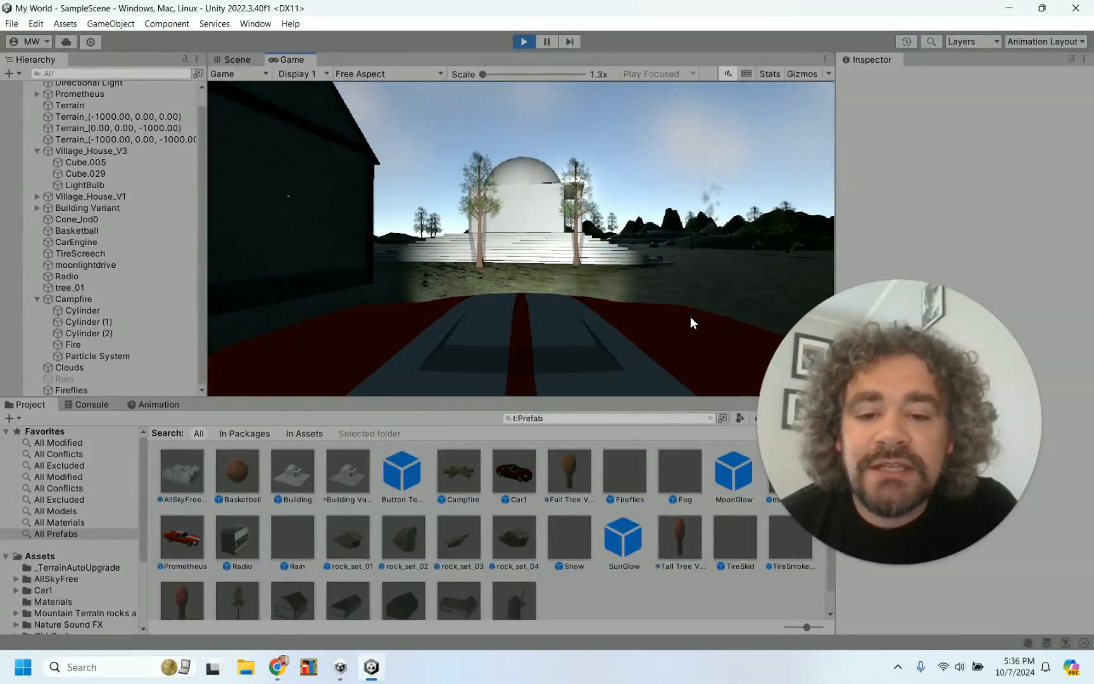
{"action": "key", "text": "d"}
{"action": "key", "text": "d"}
{"action": "key", "text": "w"}
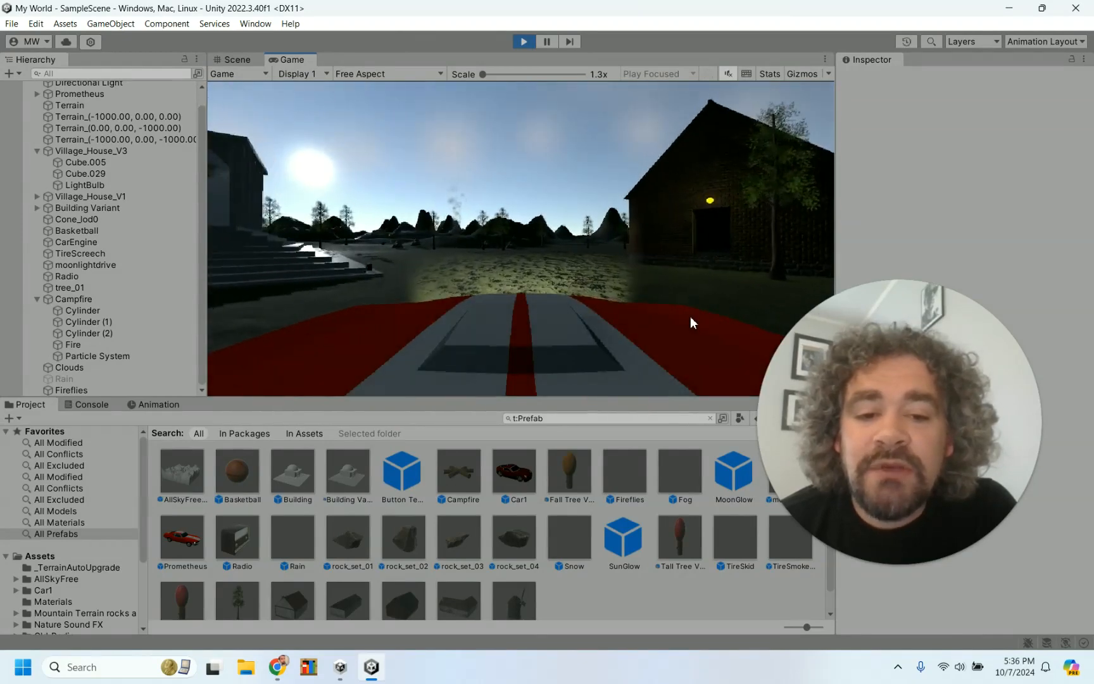